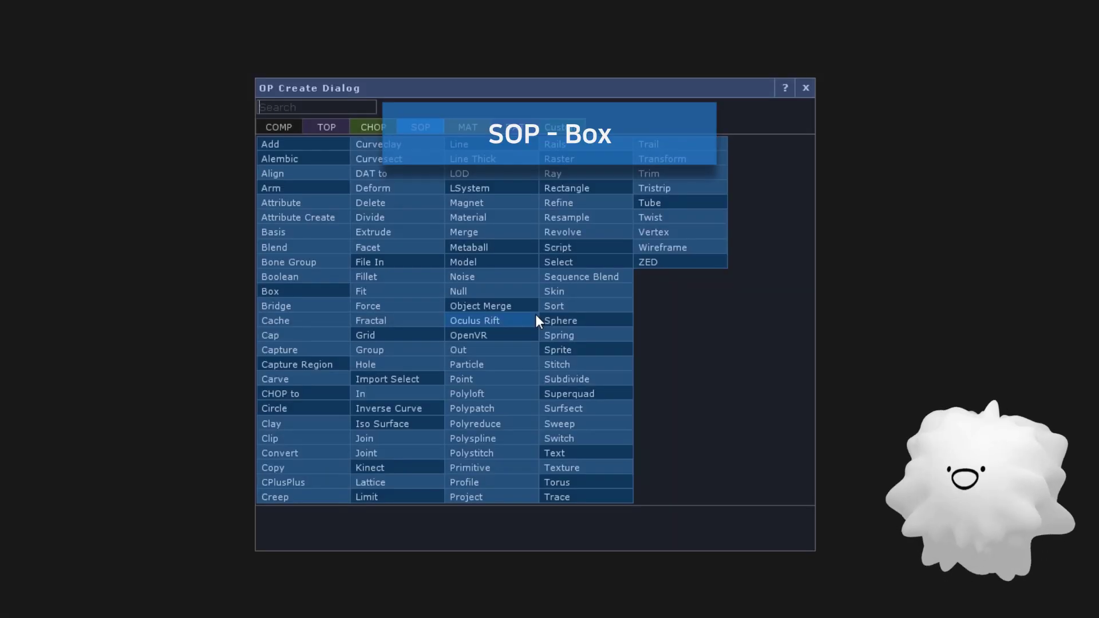
- Add a Box SOP to the empty network and set its Y size to 5
{"action": "type", "text": "box"}
{"action": "key", "text": "Return"}
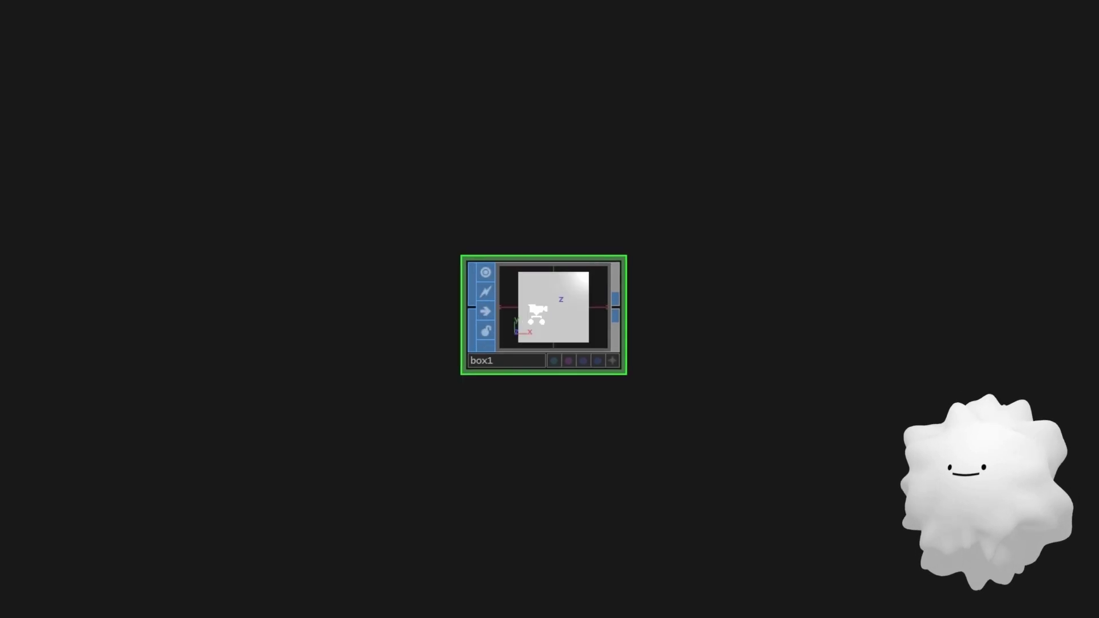
{"action": "scroll", "coordinate": [537, 314], "scroll_direction": "up", "scroll_amount": 2}
{"action": "key", "text": "p"}
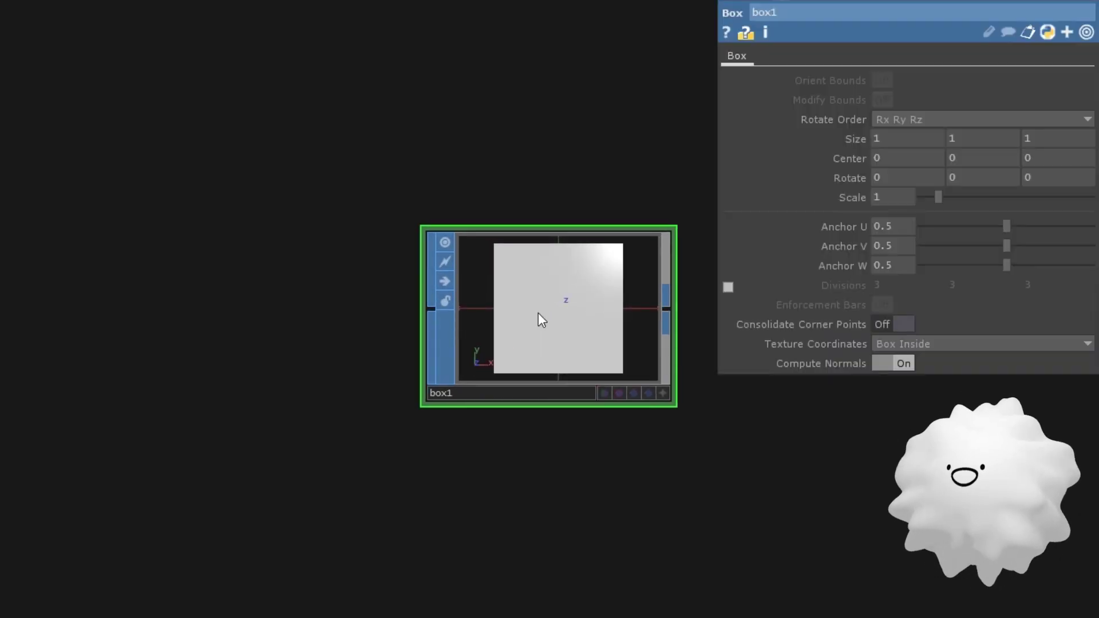
{"action": "left_click", "coordinate": [958, 135]}
{"action": "type", "text": "5"}
{"action": "key", "text": "Return"}
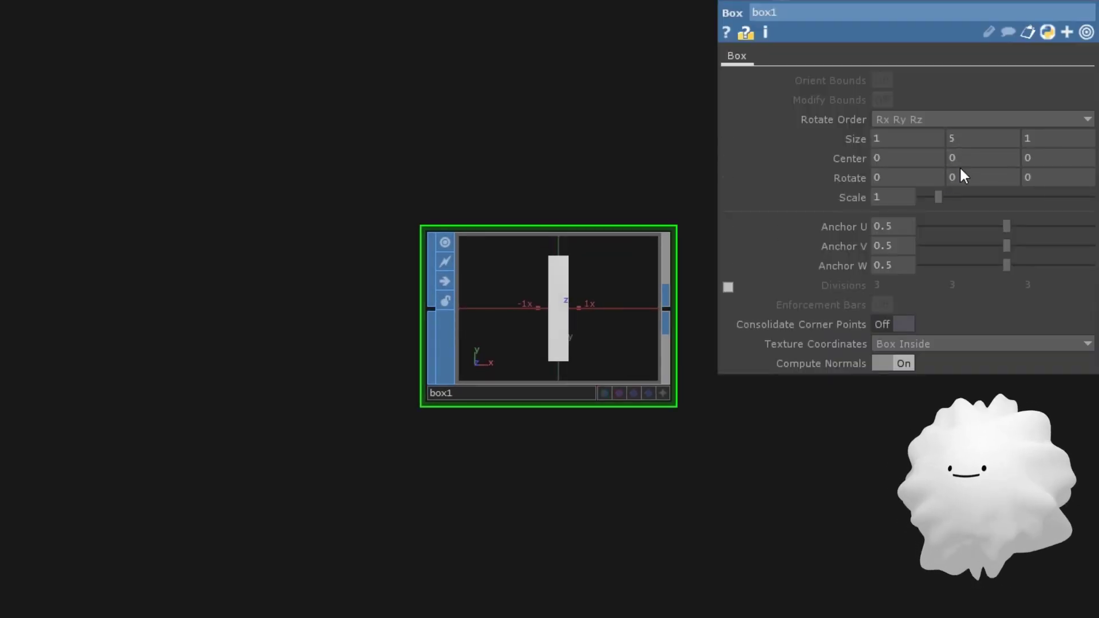
- Set the box's Y center to 2.5 and check the shape in its node viewer
{"action": "left_click", "coordinate": [962, 159]}
{"action": "type", "text": "2.5"}
{"action": "key", "text": "Return"}
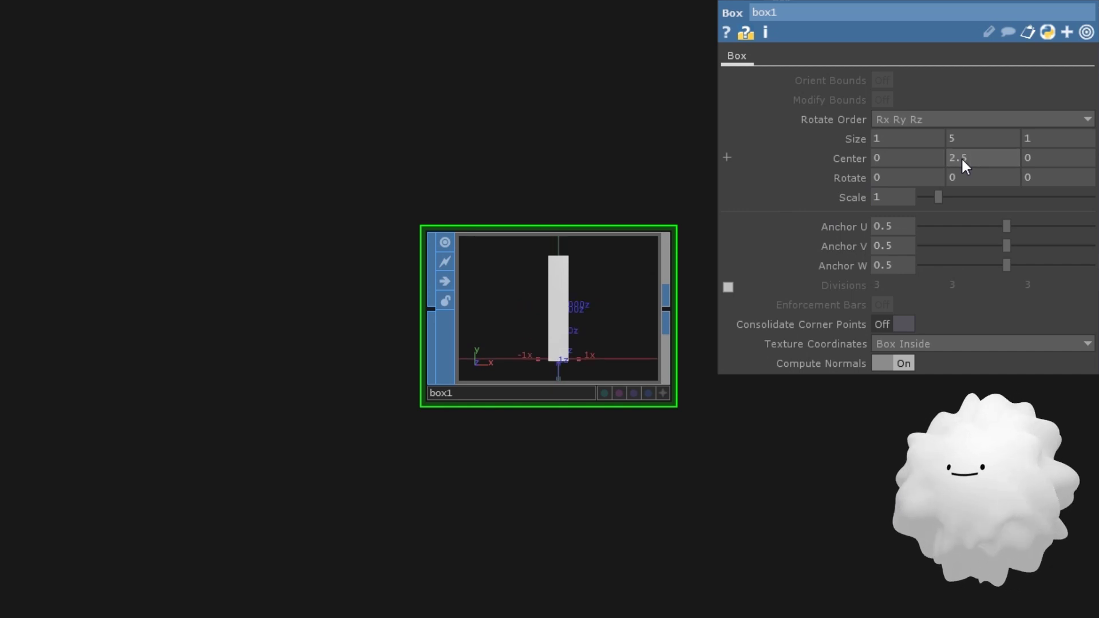
{"action": "key", "text": "a"}
{"action": "mouse_move", "coordinate": [544, 378]}
{"action": "left_mouse_down"}
{"action": "mouse_move", "coordinate": [554, 372]}
{"action": "mouse_move", "coordinate": [542, 372]}
{"action": "left_mouse_up"}
{"action": "scroll", "coordinate": [542, 371], "scroll_direction": "down", "scroll_amount": 2}
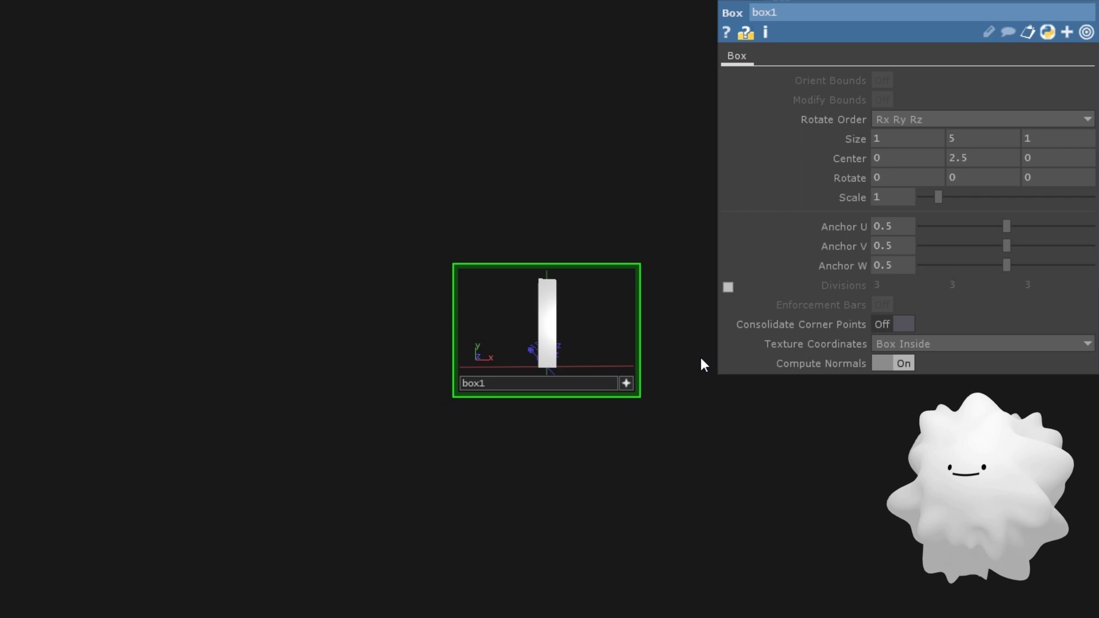
- Append a Transform SOP to the box's output and set its uniform scale to 0.1
{"action": "left_click_drag", "start_coordinate": [699, 355], "coordinate": [325, 298]}
{"action": "key", "text": "a"}
{"action": "left_click", "coordinate": [261, 266]}
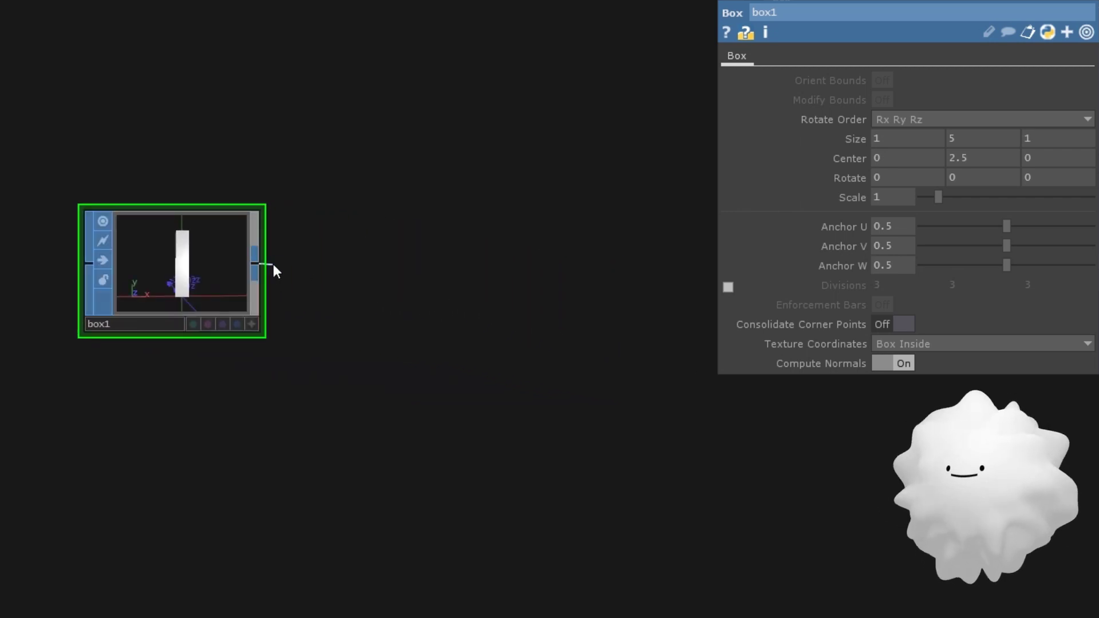
{"action": "left_click", "coordinate": [325, 263]}
{"action": "type", "text": "tr"}
{"action": "left_click", "coordinate": [451, 108]}
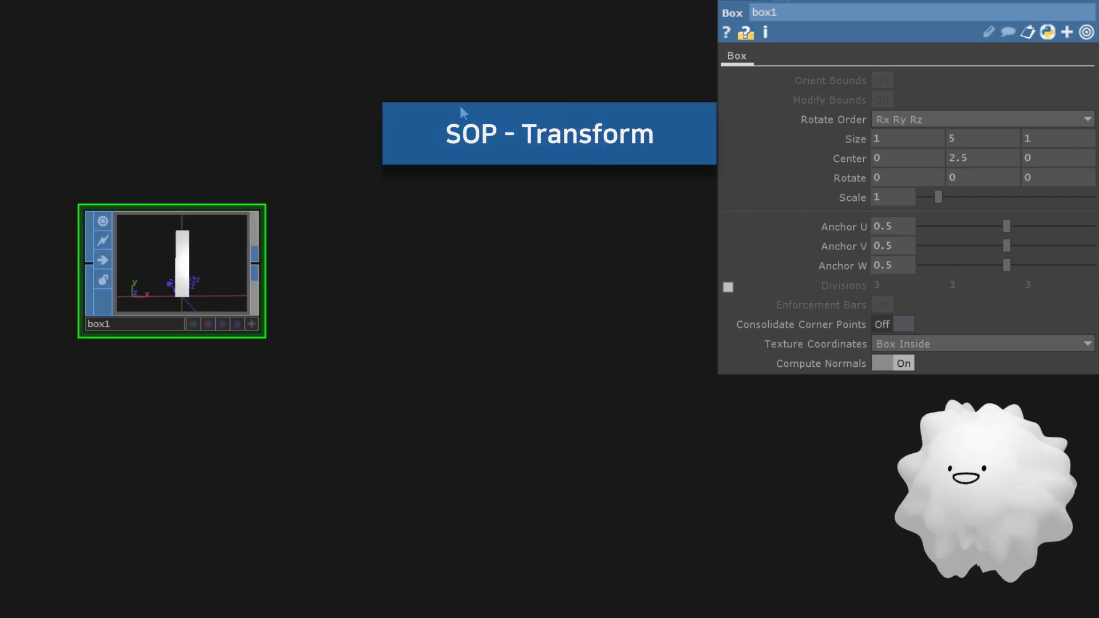
{"action": "left_click", "coordinate": [397, 276]}
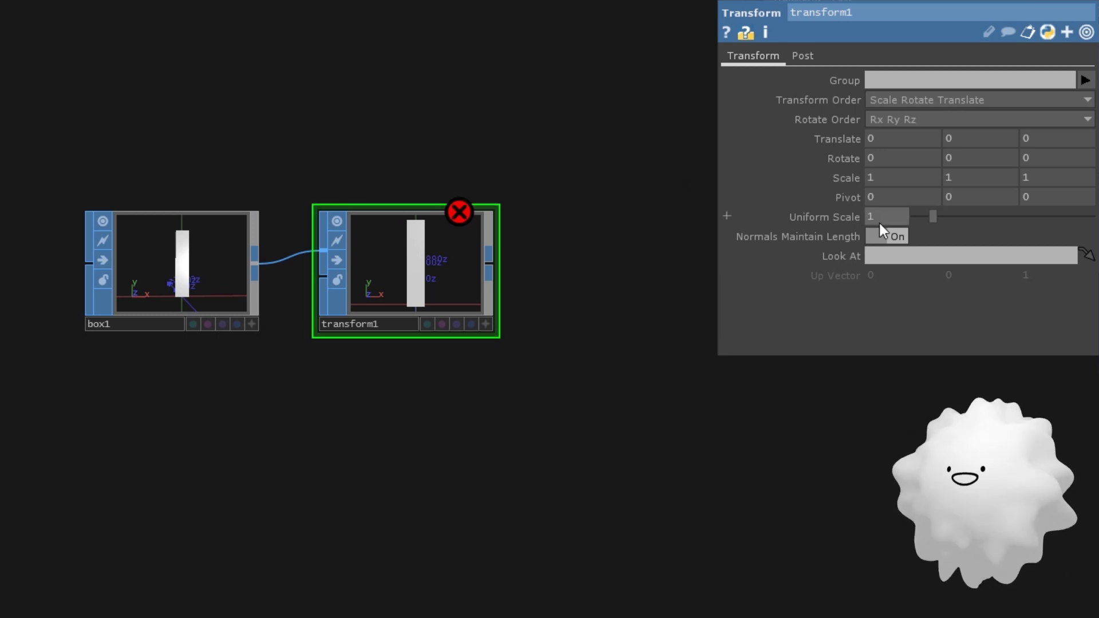
{"action": "type", "text": "0.1"}
{"action": "key", "text": "Return"}
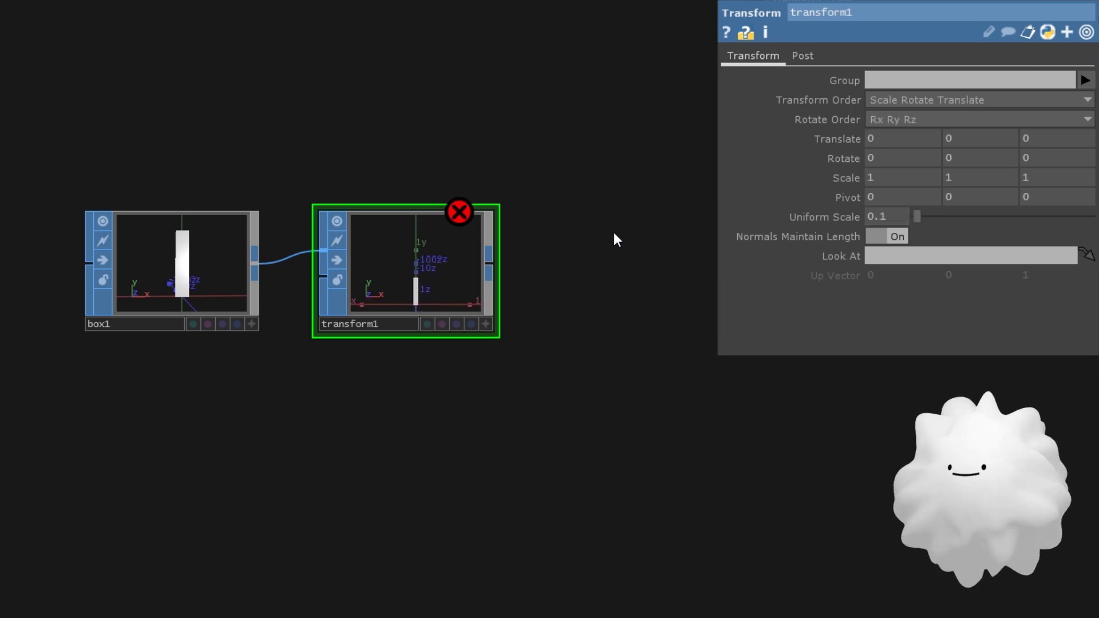
- Append a Material SOP to the output of the Transform SOP
{"action": "left_click", "coordinate": [493, 269]}
{"action": "left_click", "coordinate": [514, 265]}
{"action": "type", "text": "material"}
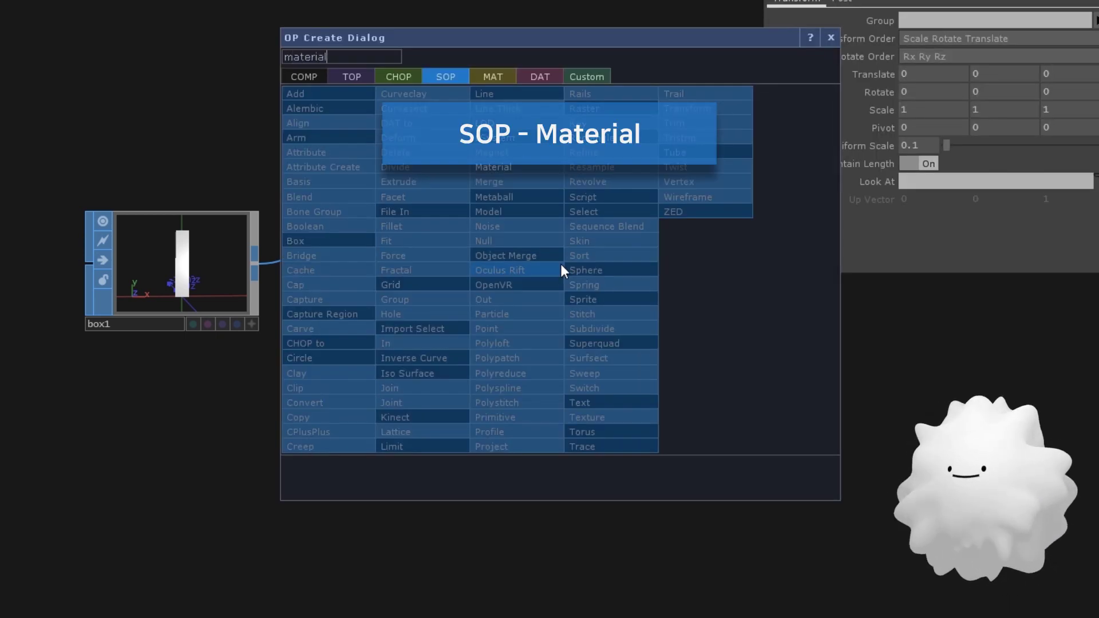
{"action": "key", "text": "Return"}
{"action": "left_click", "coordinate": [581, 272]}
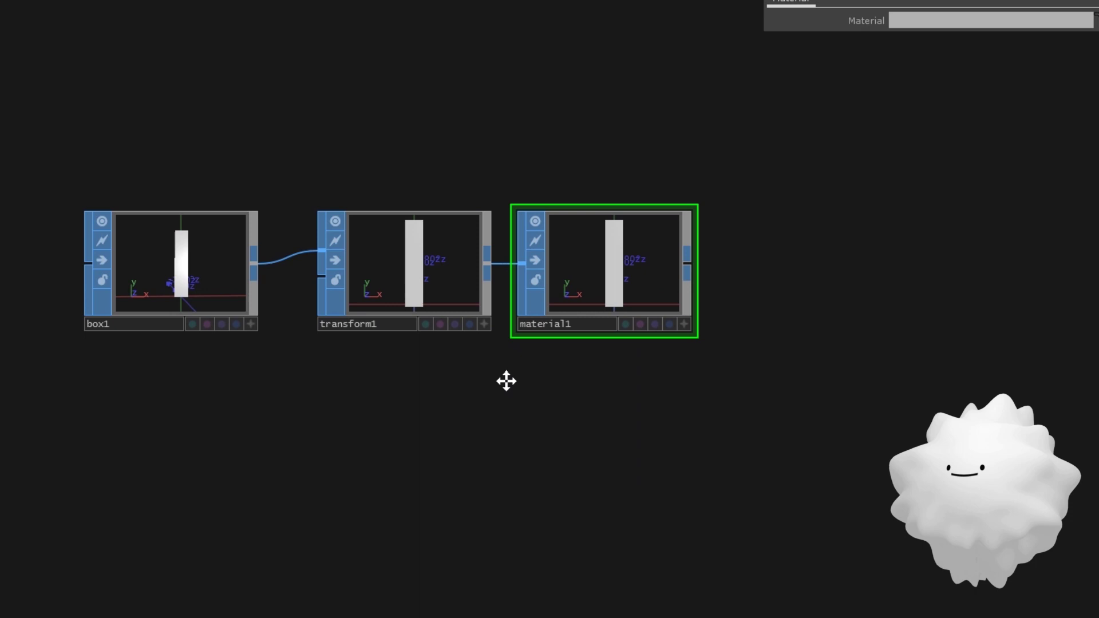
- Add a PBR MAT below the Material SOP and assign it to that SOP
{"action": "left_click_drag", "start_coordinate": [505, 380], "coordinate": [449, 375]}
{"action": "key", "text": "Tab"}
{"action": "type", "text": "pbr"}
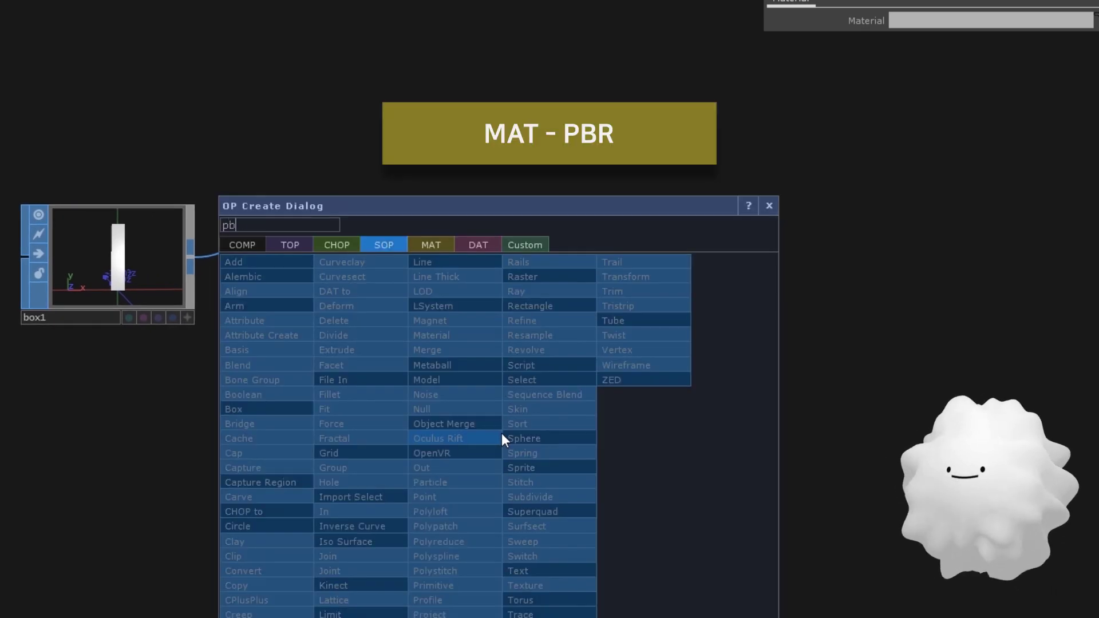
{"action": "left_click", "coordinate": [299, 367]}
{"action": "left_click", "coordinate": [538, 436]}
{"action": "left_click_drag", "start_coordinate": [522, 453], "coordinate": [519, 253]}
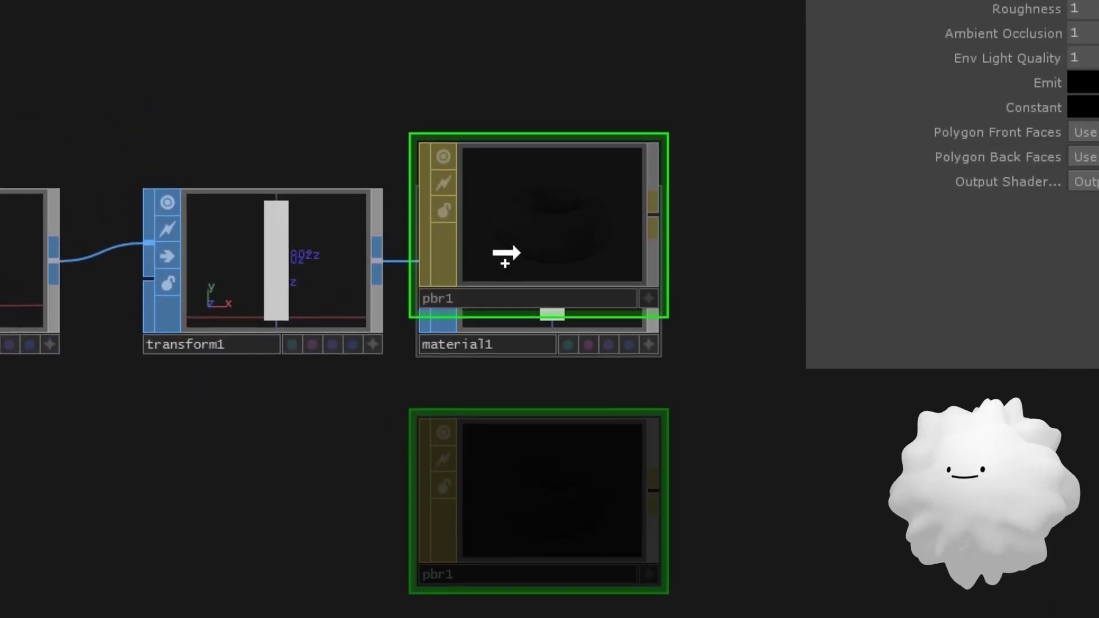
- Set the Metallic value of the PBR material to 0
{"action": "left_click", "coordinate": [531, 464]}
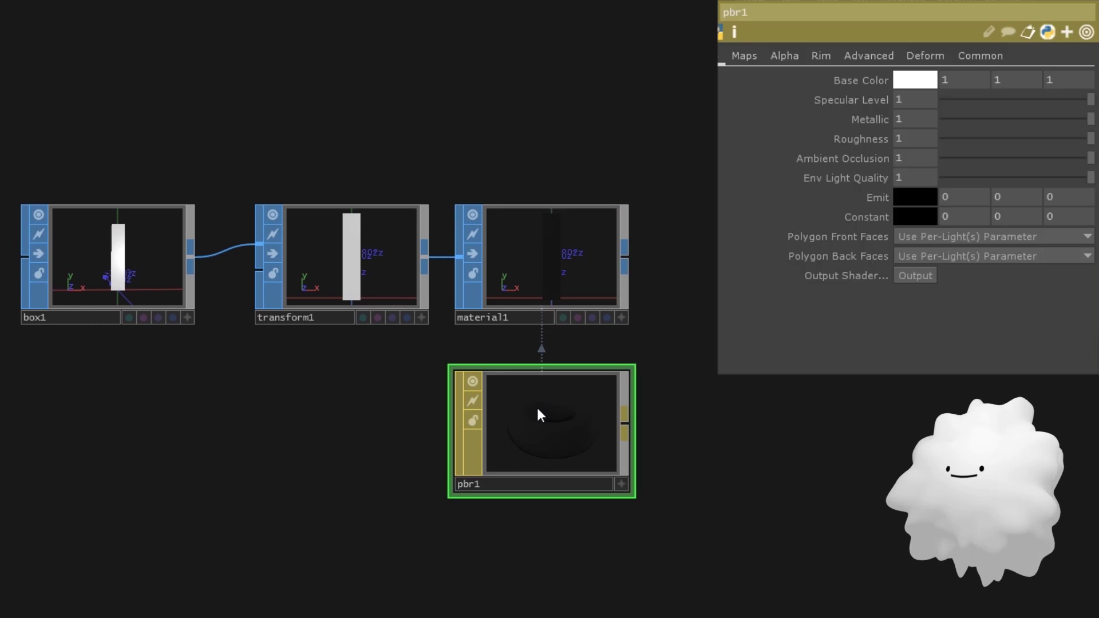
{"action": "left_click_drag", "start_coordinate": [1091, 122], "coordinate": [822, 195]}
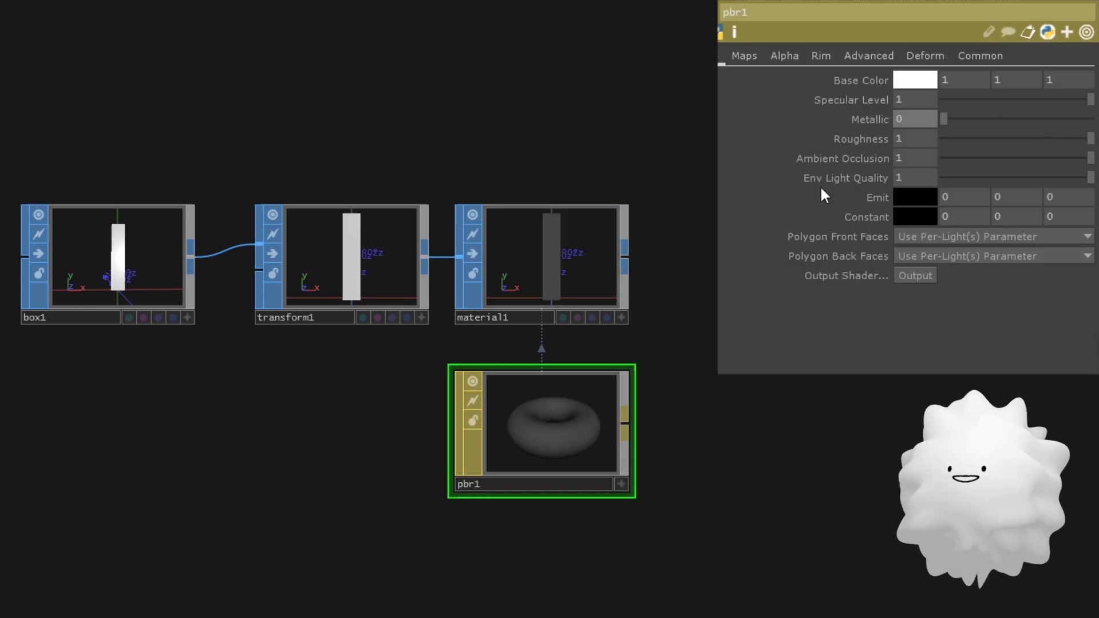
{"action": "scroll", "coordinate": [744, 372], "scroll_direction": "down", "scroll_amount": 2}
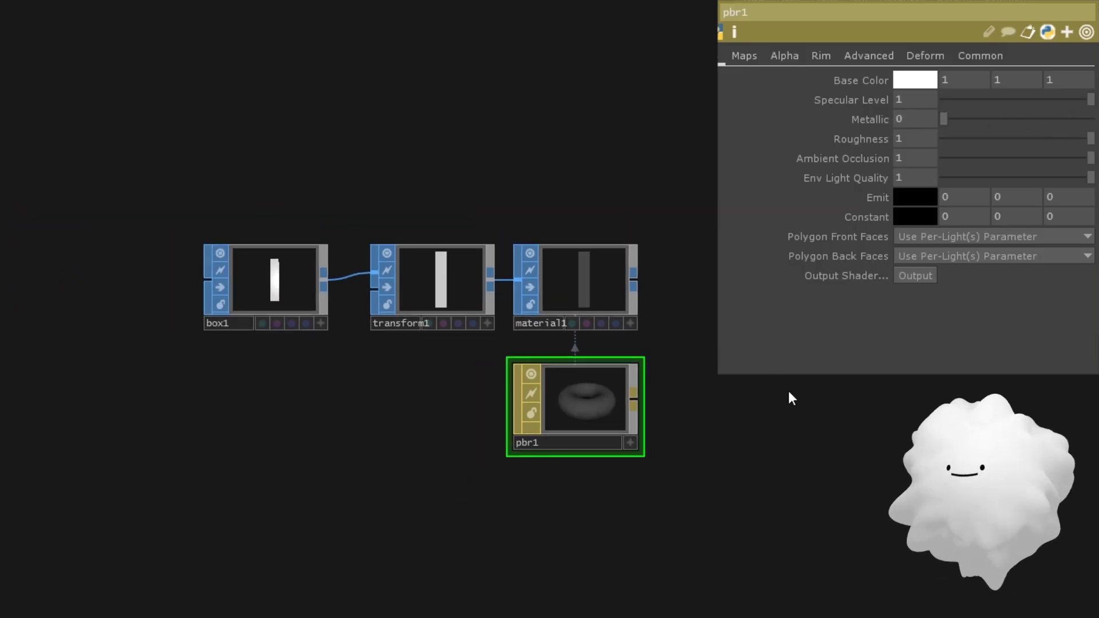
- Append a Null SOP to the output of the Material SOP
{"action": "left_click_drag", "start_coordinate": [790, 398], "coordinate": [600, 371]}
{"action": "left_click_drag", "start_coordinate": [496, 260], "coordinate": [511, 259]}
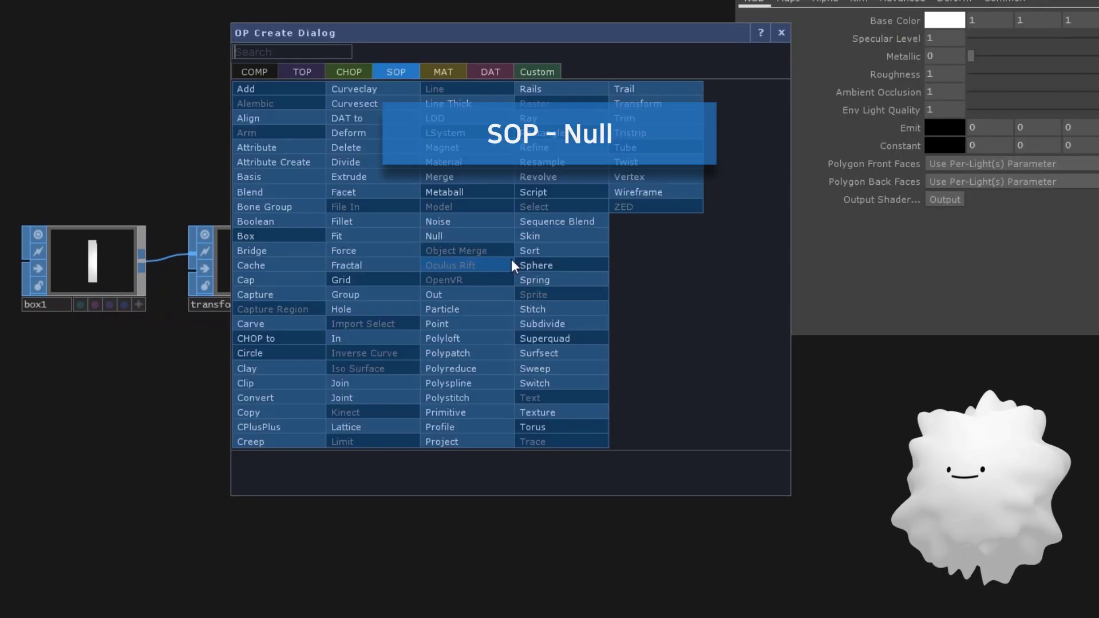
{"action": "type", "text": "null"}
{"action": "key", "text": "Return"}
{"action": "left_click", "coordinate": [534, 260]}
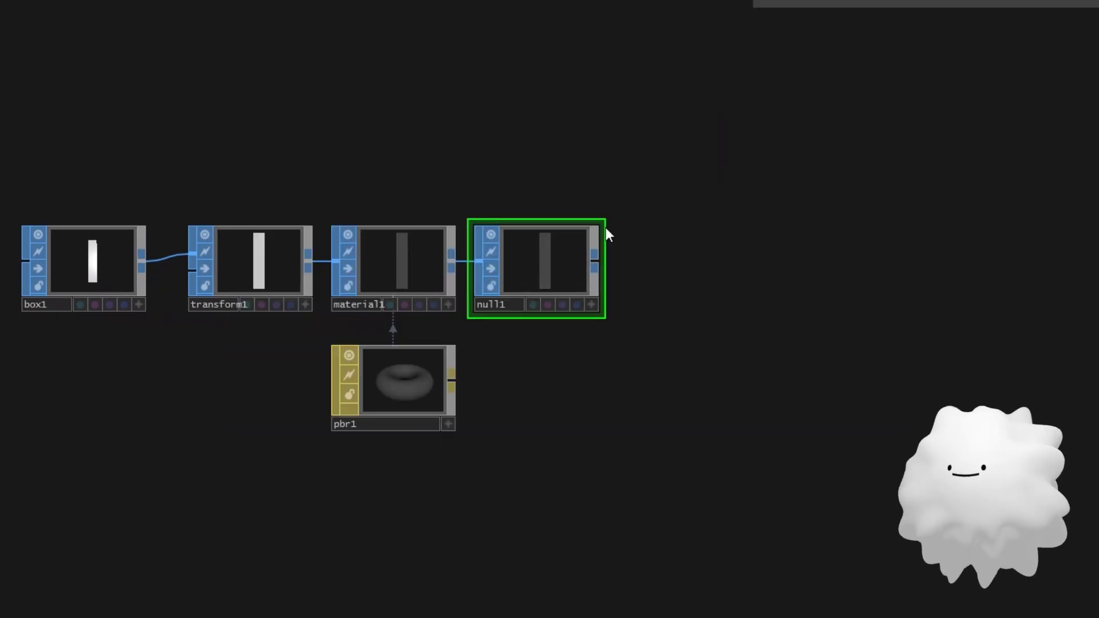
- Append a Geometry COMP to the output of the Null SOP at the end of the chain
{"action": "left_click_drag", "start_coordinate": [662, 260], "coordinate": [727, 265]}
{"action": "left_click_drag", "start_coordinate": [663, 266], "coordinate": [667, 270]}
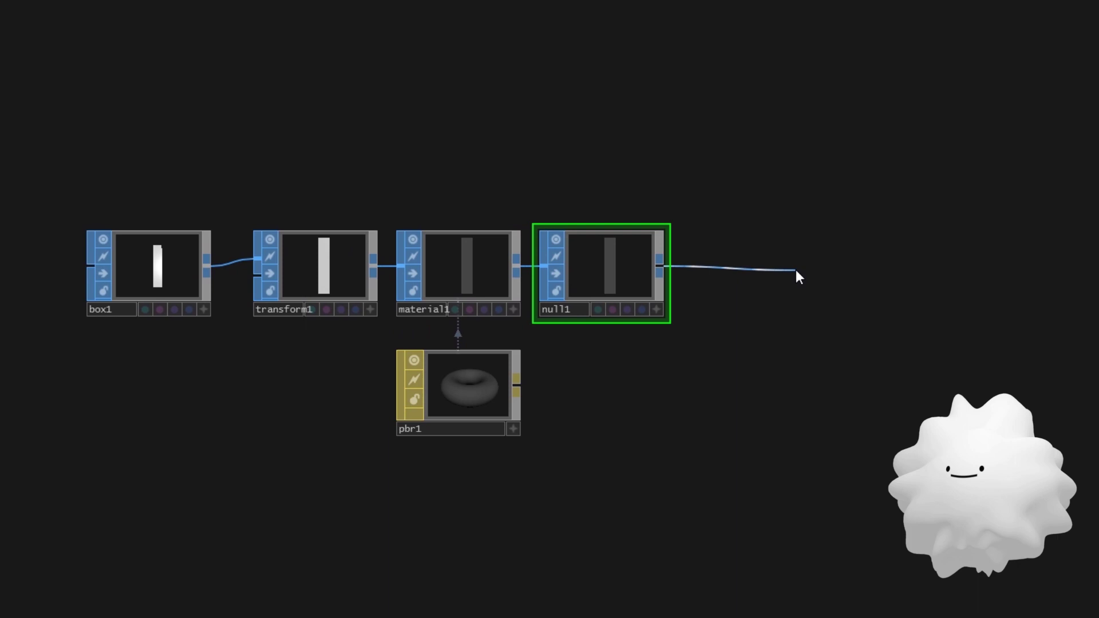
{"action": "left_click_drag", "start_coordinate": [796, 270], "coordinate": [797, 270]}
{"action": "type", "text": "geo"}
{"action": "left_click", "coordinate": [541, 84]}
{"action": "left_click", "coordinate": [546, 231]}
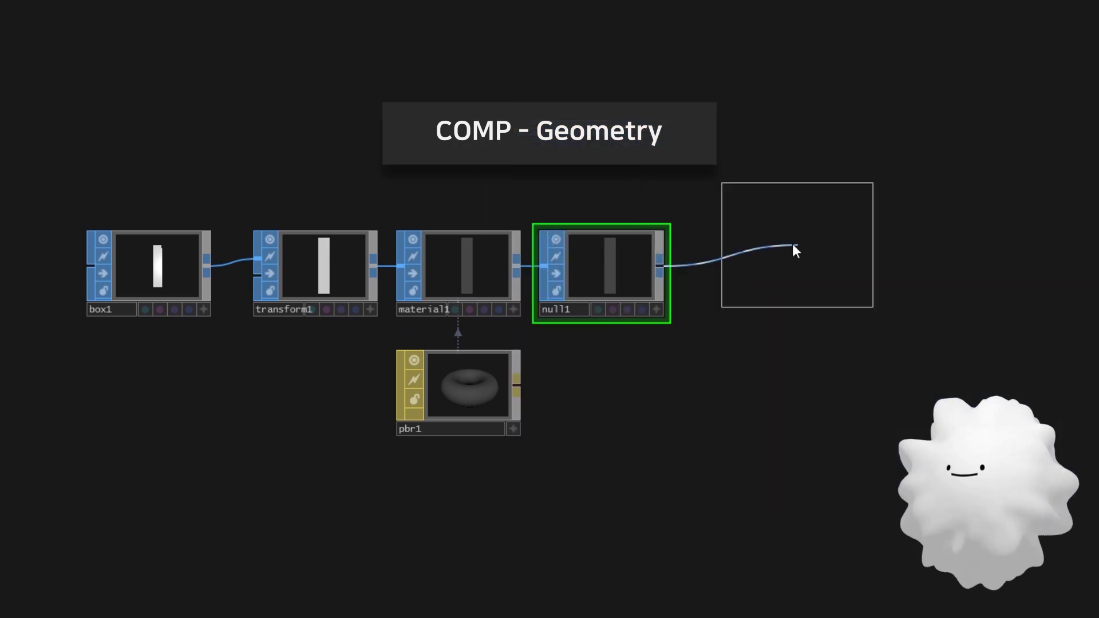
{"action": "left_click", "coordinate": [798, 278]}
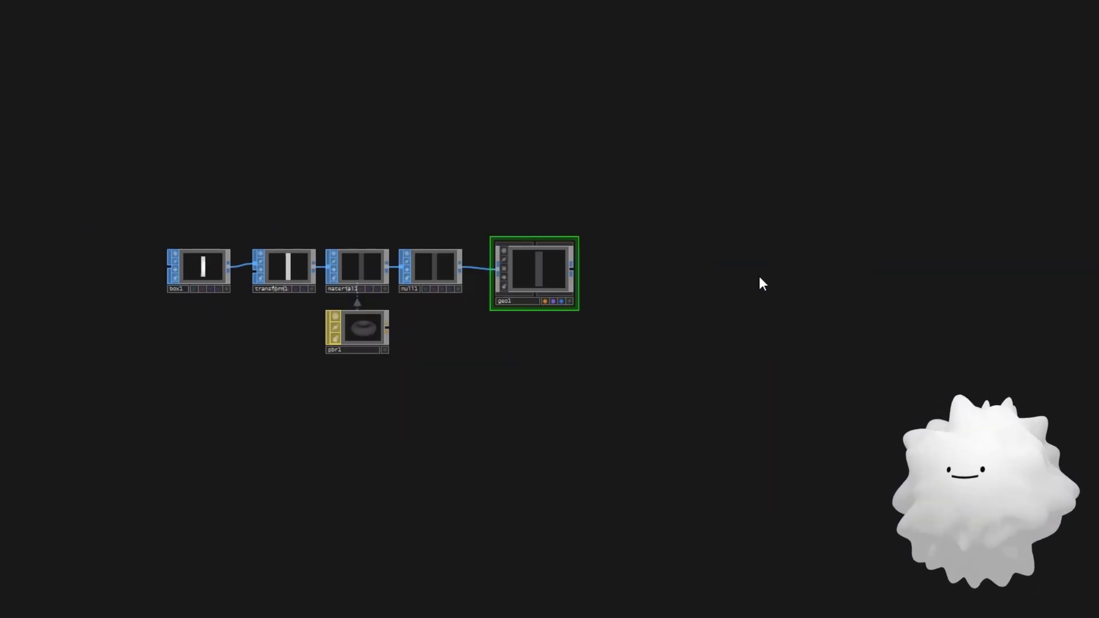
- Add a Render TOP beside the Geometry COMP
{"action": "scroll", "coordinate": [777, 276], "scroll_direction": "up", "scroll_amount": 3}
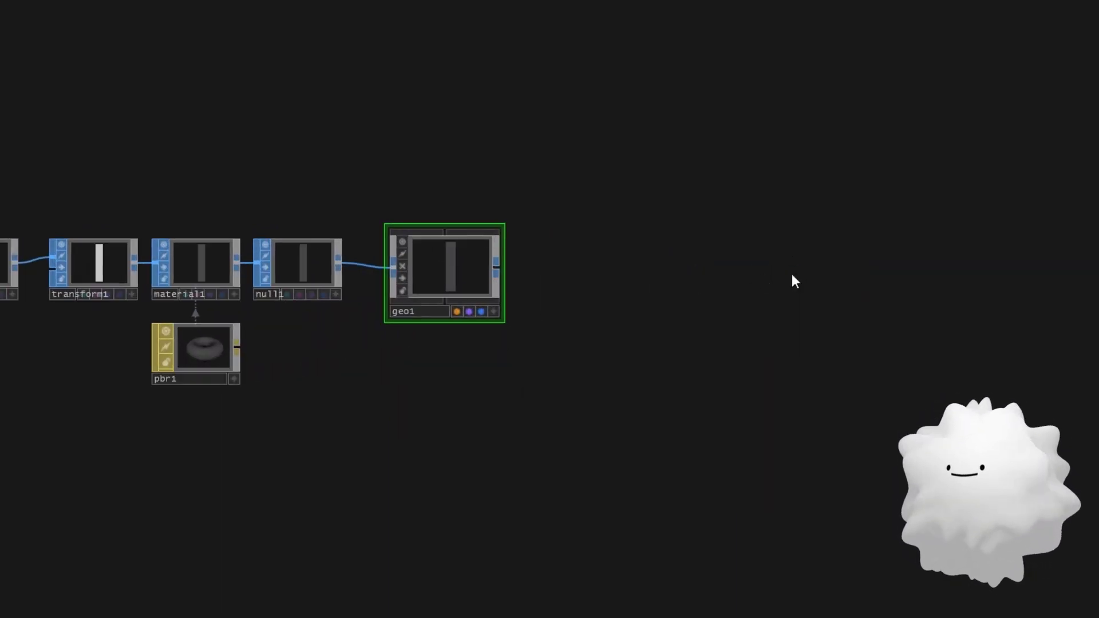
{"action": "left_click_drag", "start_coordinate": [745, 274], "coordinate": [559, 275]}
{"action": "key", "text": "Tab"}
{"action": "type", "text": "re"}
{"action": "left_click", "coordinate": [310, 87]}
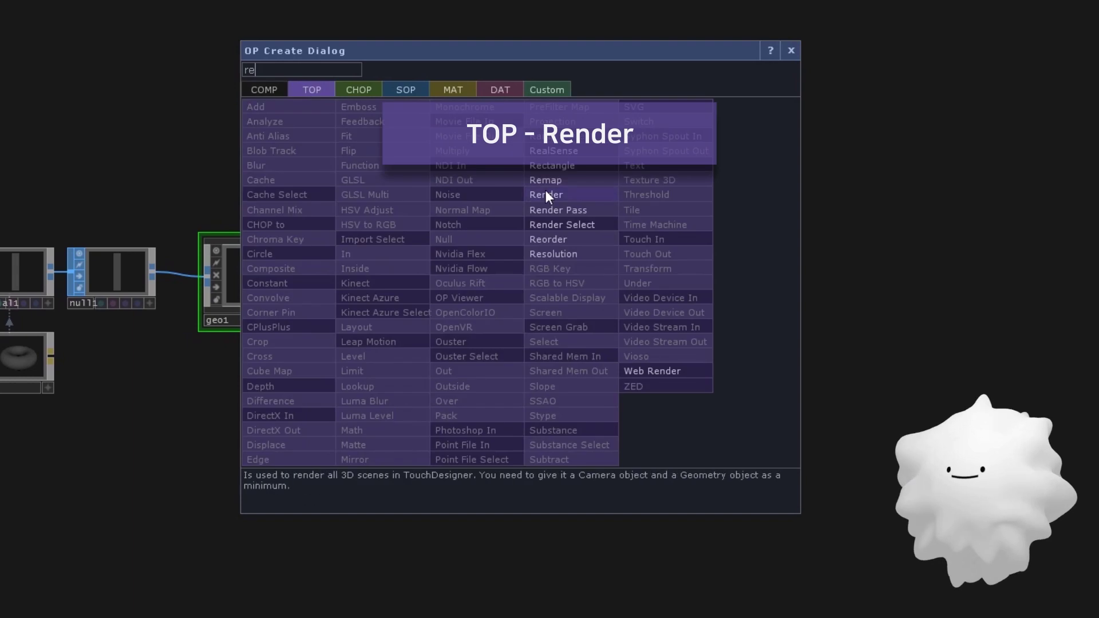
{"action": "left_click", "coordinate": [474, 190]}
{"action": "left_click", "coordinate": [408, 283]}
- Set the Render TOP's resolution to 1000 by 1000
{"action": "scroll", "coordinate": [408, 283], "scroll_direction": "up", "scroll_amount": 2}
{"action": "key", "text": "p"}
{"action": "left_click", "coordinate": [980, 56]}
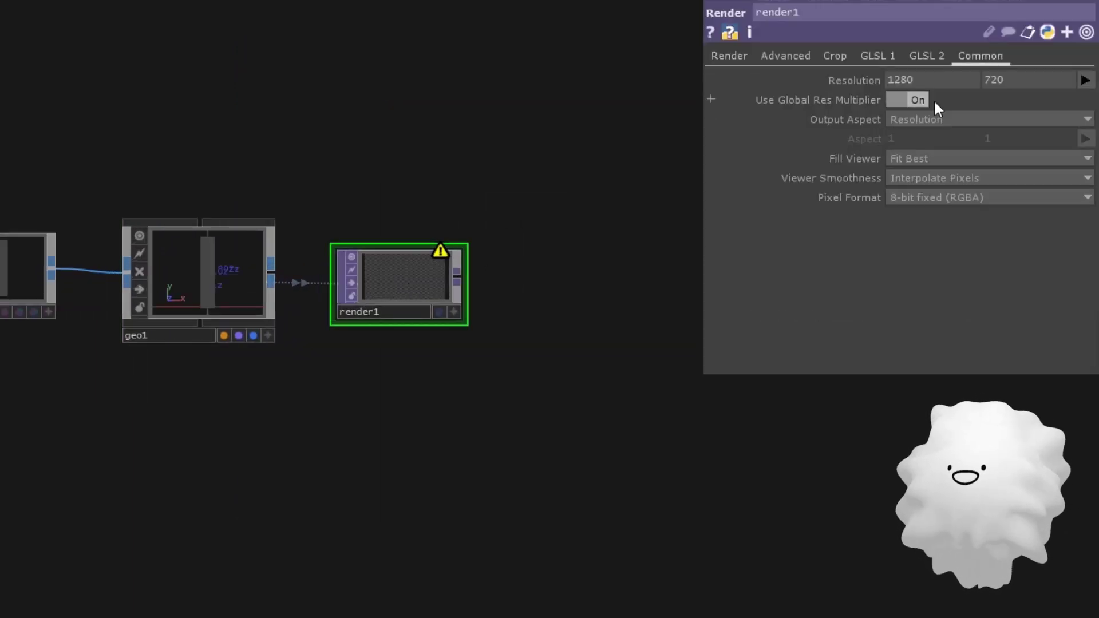
{"action": "left_click", "coordinate": [947, 74]}
{"action": "type", "text": "100"}
{"action": "key", "text": "Return"}
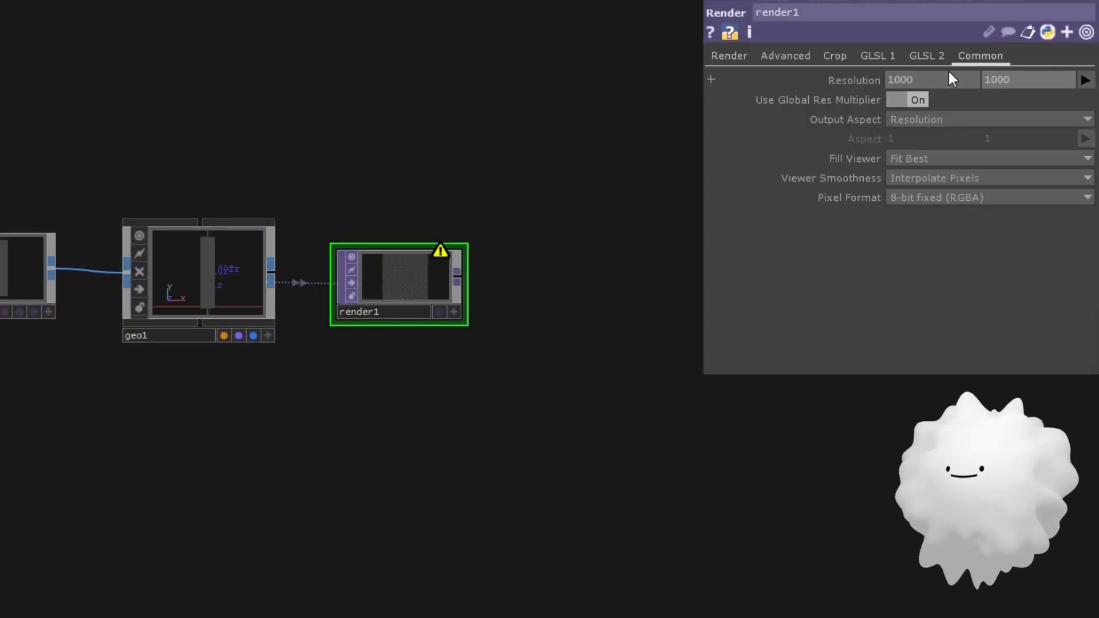
{"action": "key", "text": "p"}
- Add a Camera COMP directly above the Render TOP
{"action": "left_click_drag", "start_coordinate": [701, 182], "coordinate": [711, 248]}
{"action": "left_click_drag", "start_coordinate": [562, 324], "coordinate": [575, 336]}
{"action": "key", "text": "Tab"}
{"action": "left_click", "coordinate": [378, 226]}
{"action": "left_click", "coordinate": [421, 240]}
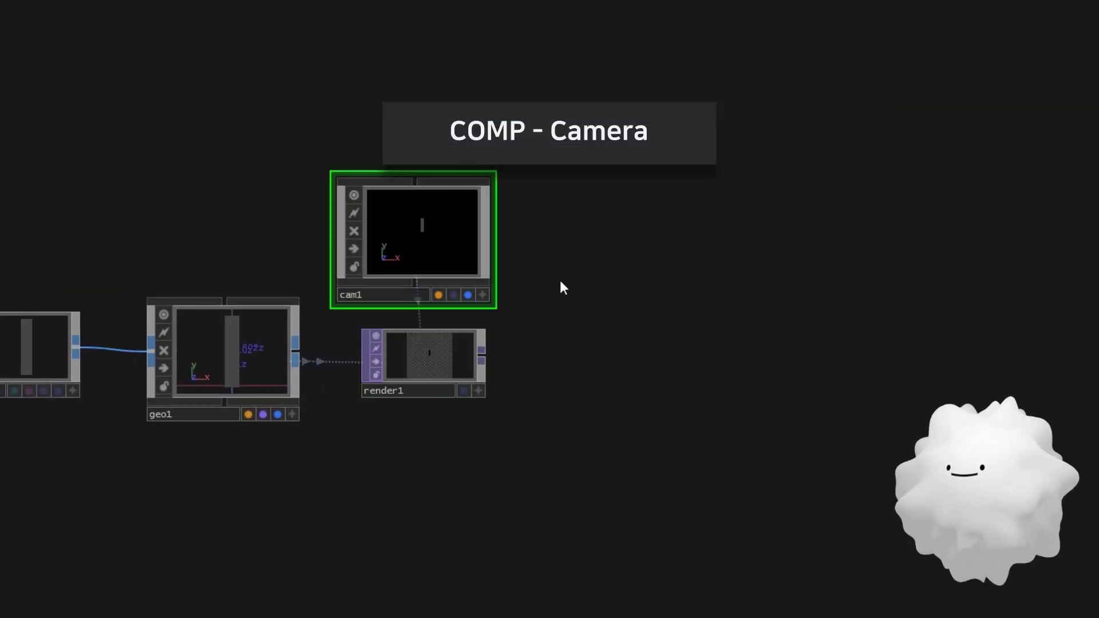
- Add a Light COMP beside the Camera COMP
{"action": "key", "text": "Tab"}
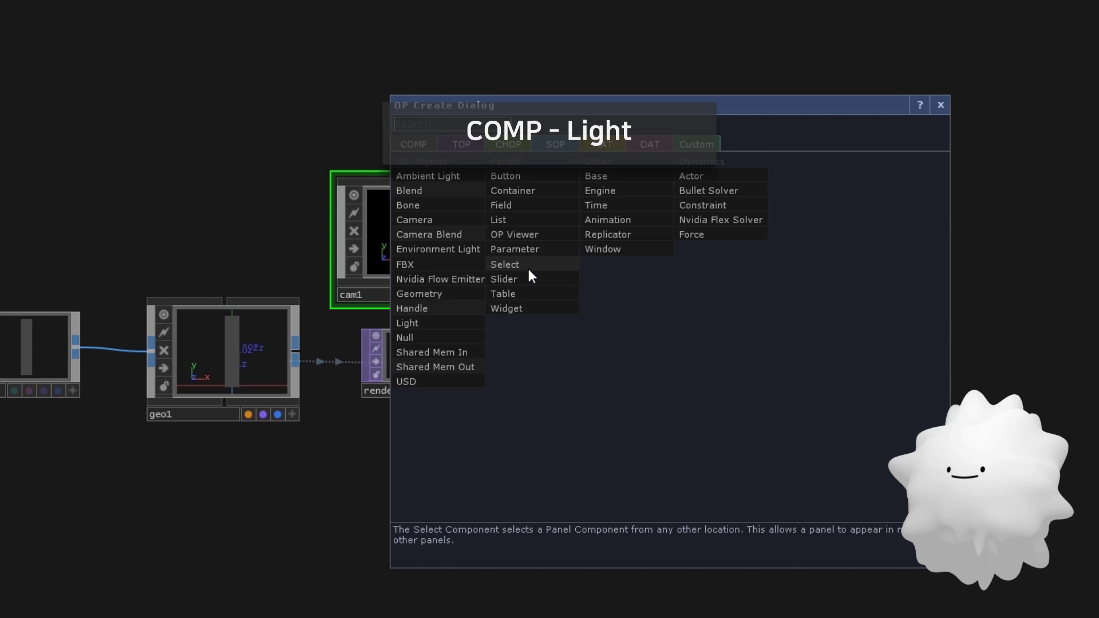
{"action": "type", "text": "li"}
{"action": "left_click", "coordinate": [433, 324]}
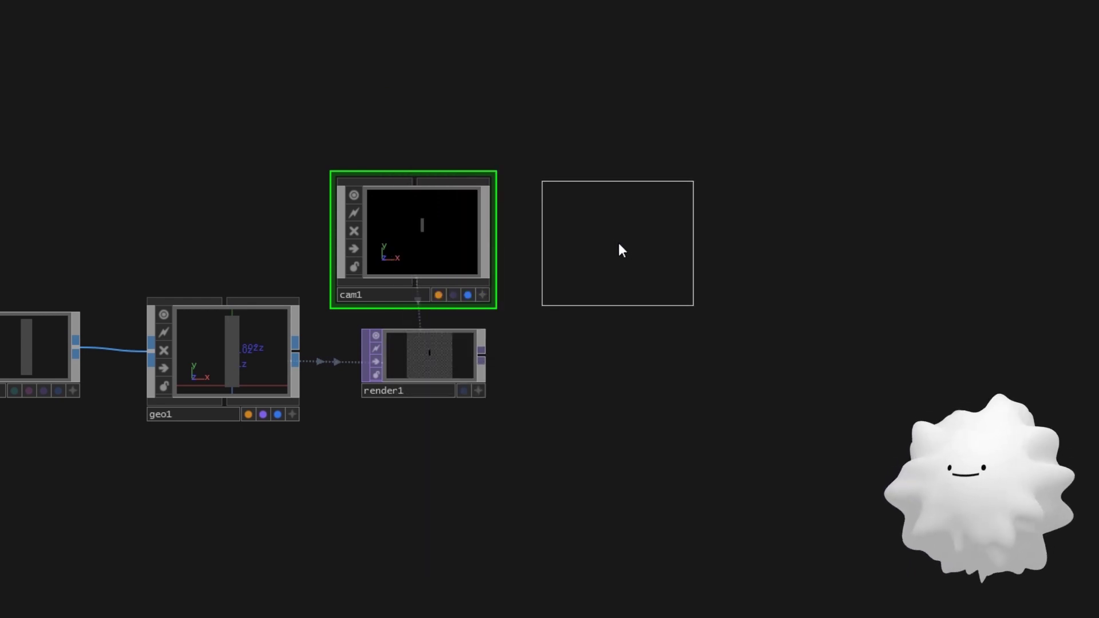
{"action": "left_click", "coordinate": [620, 244]}
- Add a Null COMP directly above the Camera COMP
{"action": "key", "text": "Tab"}
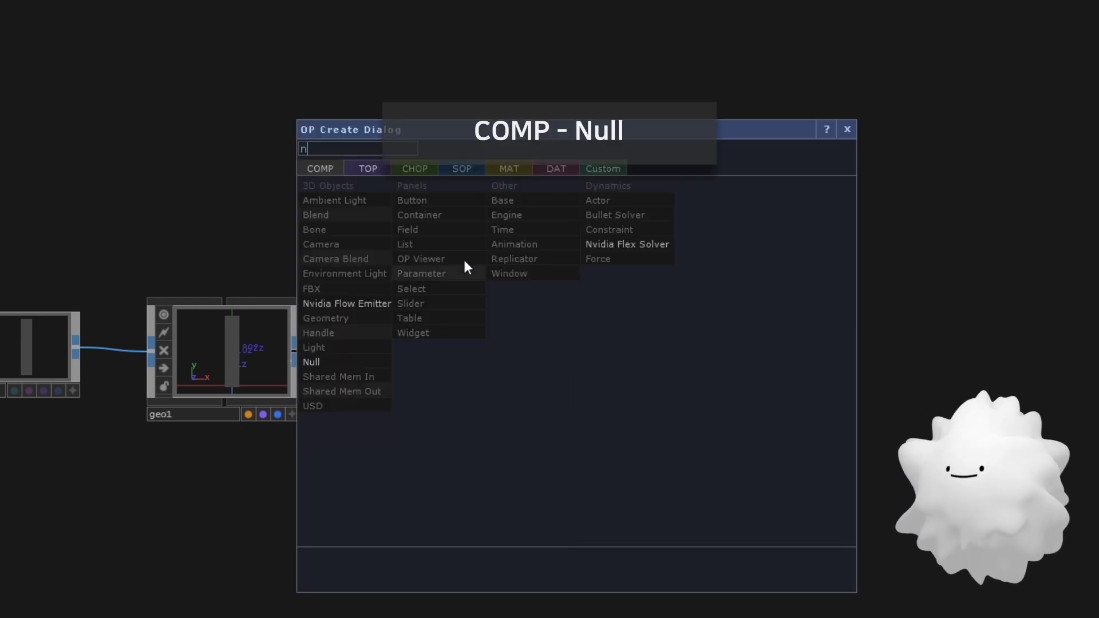
{"action": "left_click", "coordinate": [341, 358]}
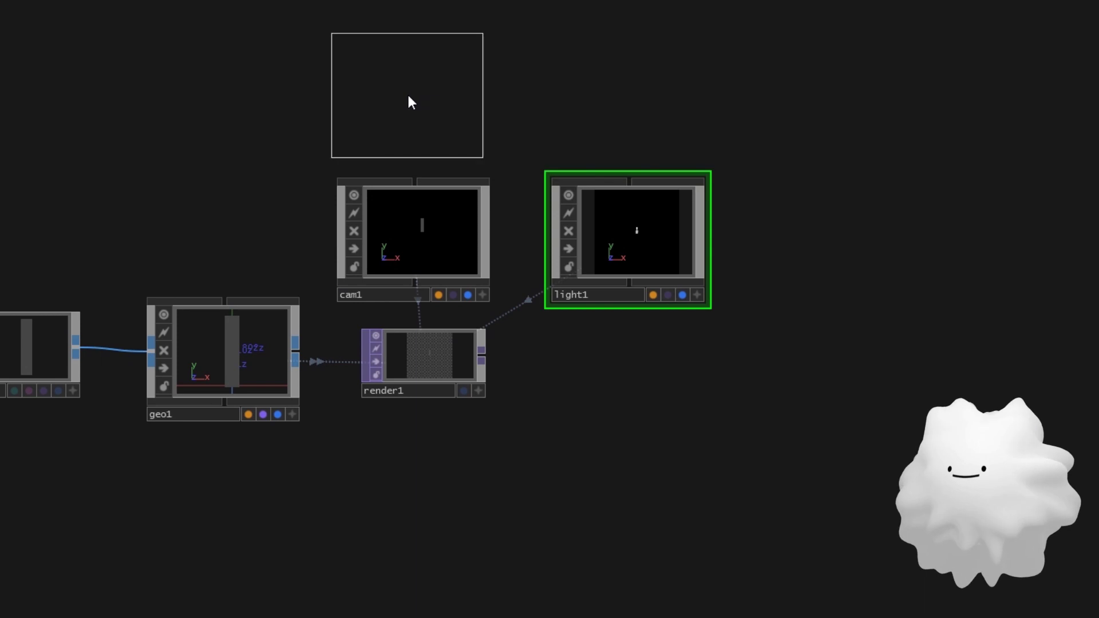
{"action": "left_click", "coordinate": [408, 97]}
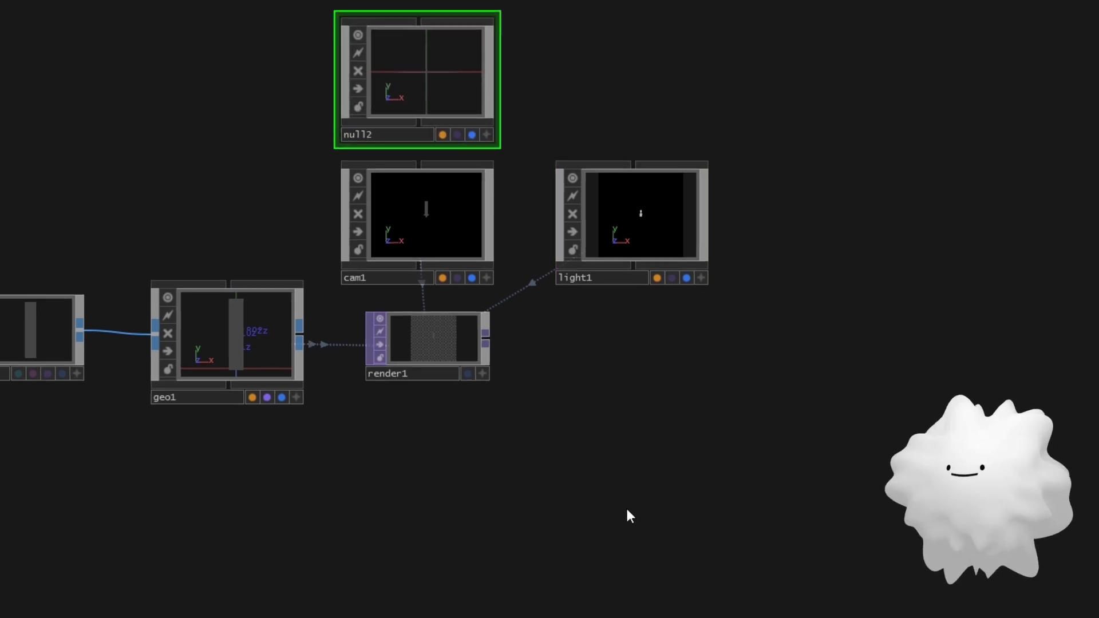
- Add an Environment Light COMP below the Render TOP, under the Light COMP
{"action": "key", "text": "Tab"}
{"action": "left_click", "coordinate": [395, 425]}
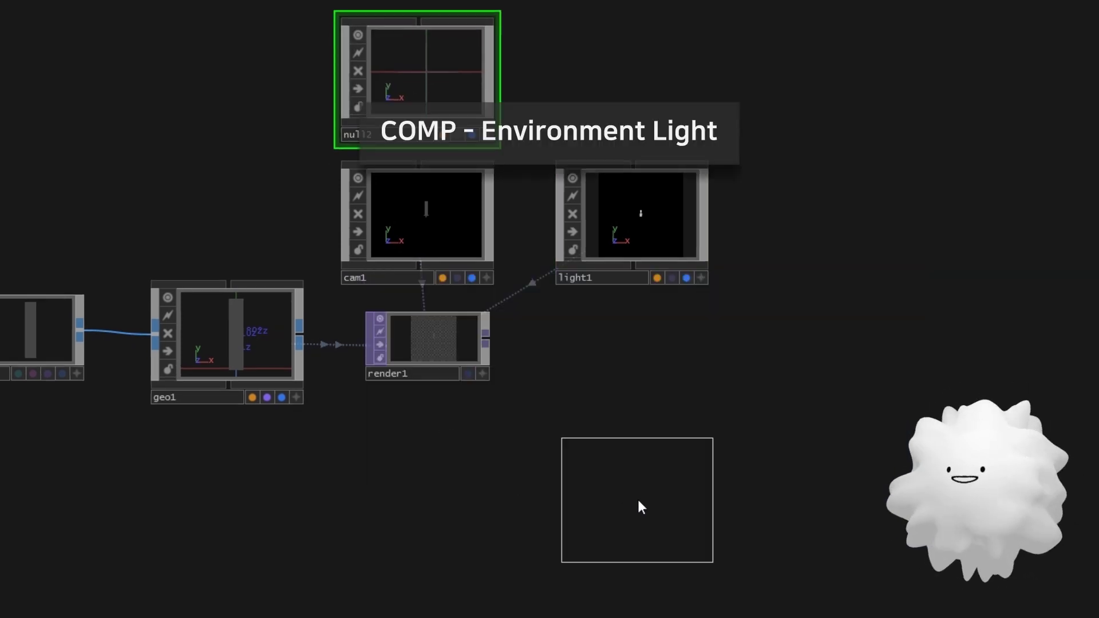
{"action": "left_click", "coordinate": [636, 498]}
- Add a Noise TOP beside the Environment Light COMP
{"action": "key", "text": "Tab"}
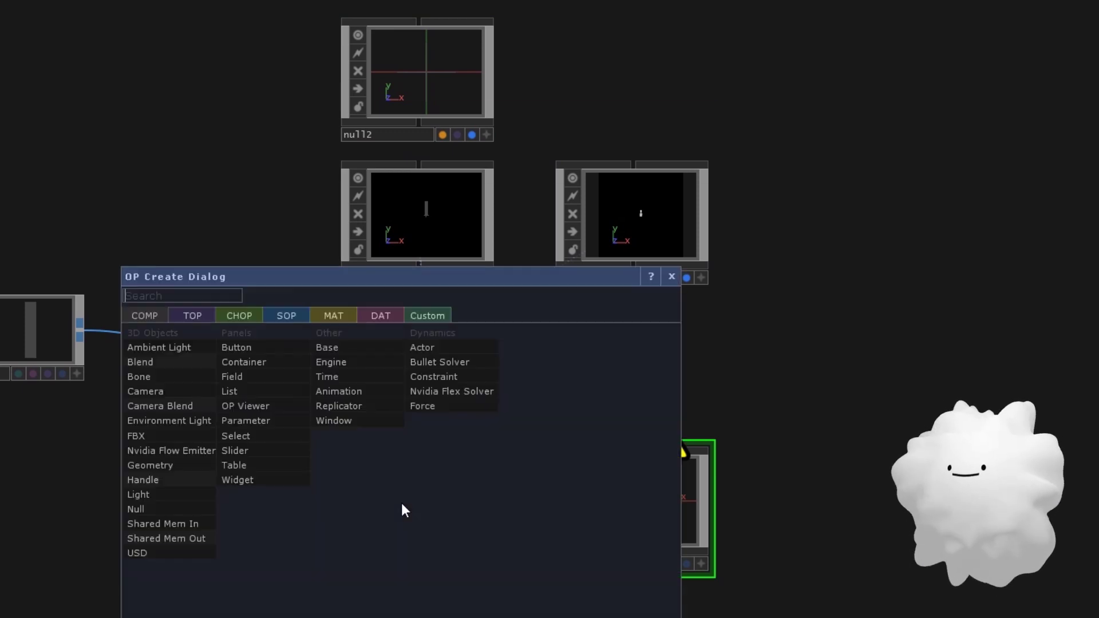
{"action": "type", "text": "noi"}
{"action": "left_click", "coordinate": [206, 318]}
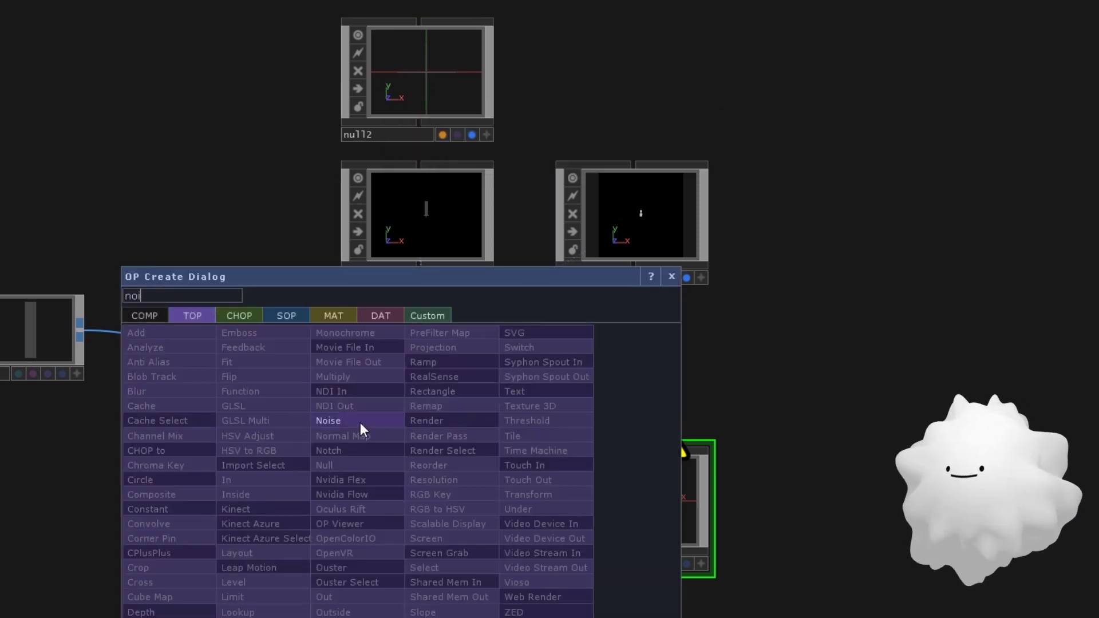
{"action": "left_click", "coordinate": [357, 426]}
{"action": "left_click", "coordinate": [424, 526]}
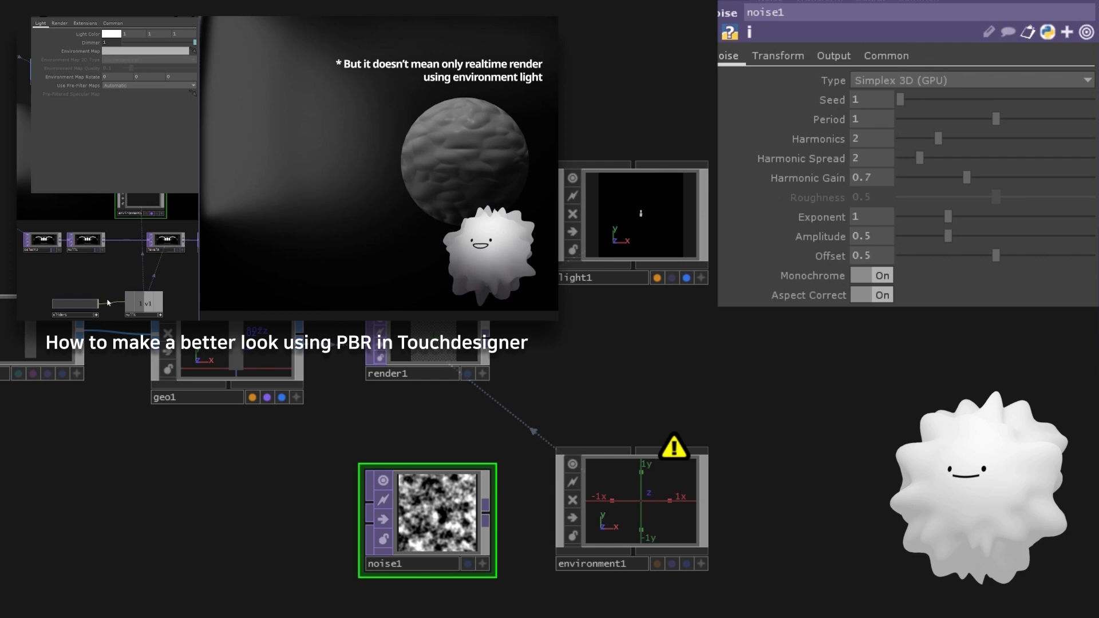
- Set the Noise TOP's seed to 100, period to 2 and harmonics to 0
{"action": "left_click", "coordinate": [869, 103]}
{"action": "type", "text": "00"}
{"action": "key", "text": "Tab"}
{"action": "type", "text": "2"}
{"action": "key", "text": "Return"}
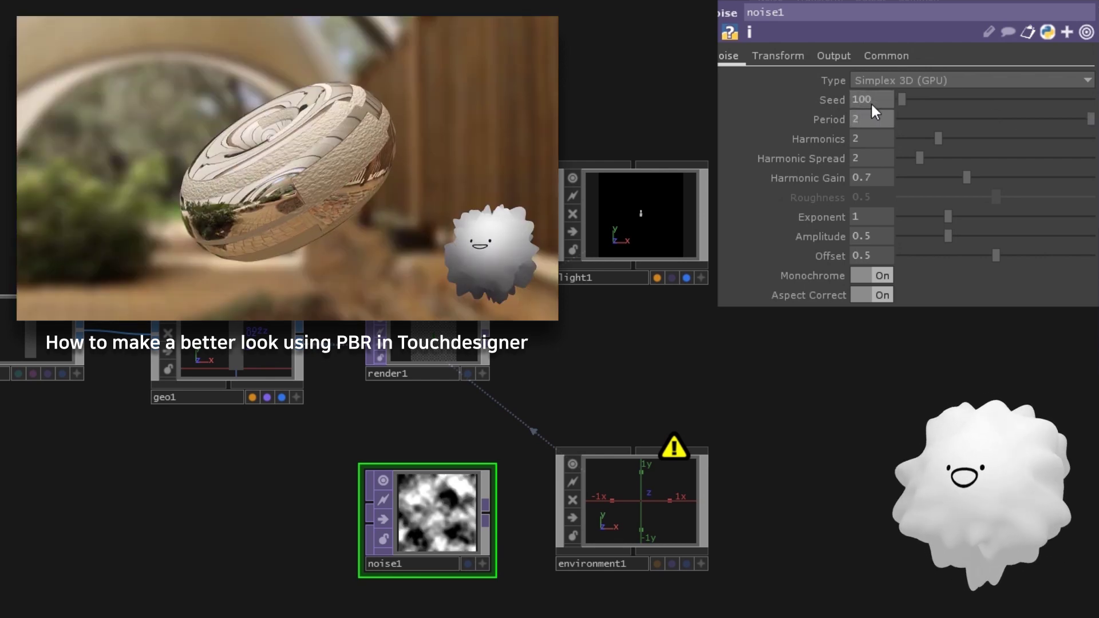
{"action": "left_click_drag", "start_coordinate": [939, 139], "coordinate": [896, 143]}
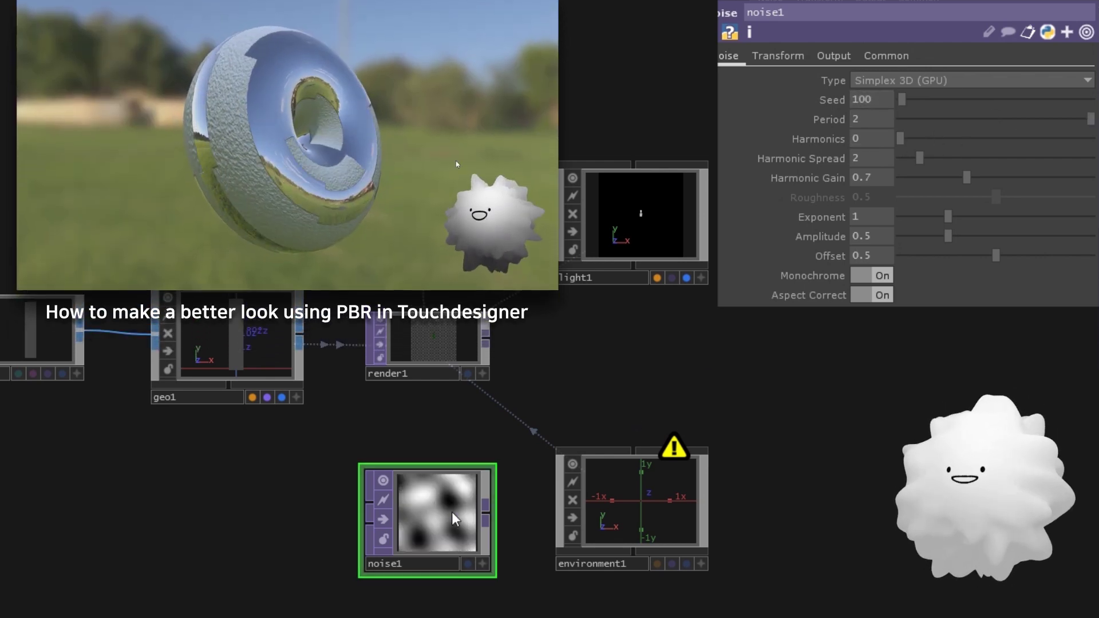
- Assign noise1 as the environment map of the Environment Light COMP
{"action": "left_click", "coordinate": [621, 503]}
{"action": "left_click_drag", "start_coordinate": [414, 517], "coordinate": [916, 122]}
{"action": "left_click_drag", "start_coordinate": [526, 346], "coordinate": [496, 342]}
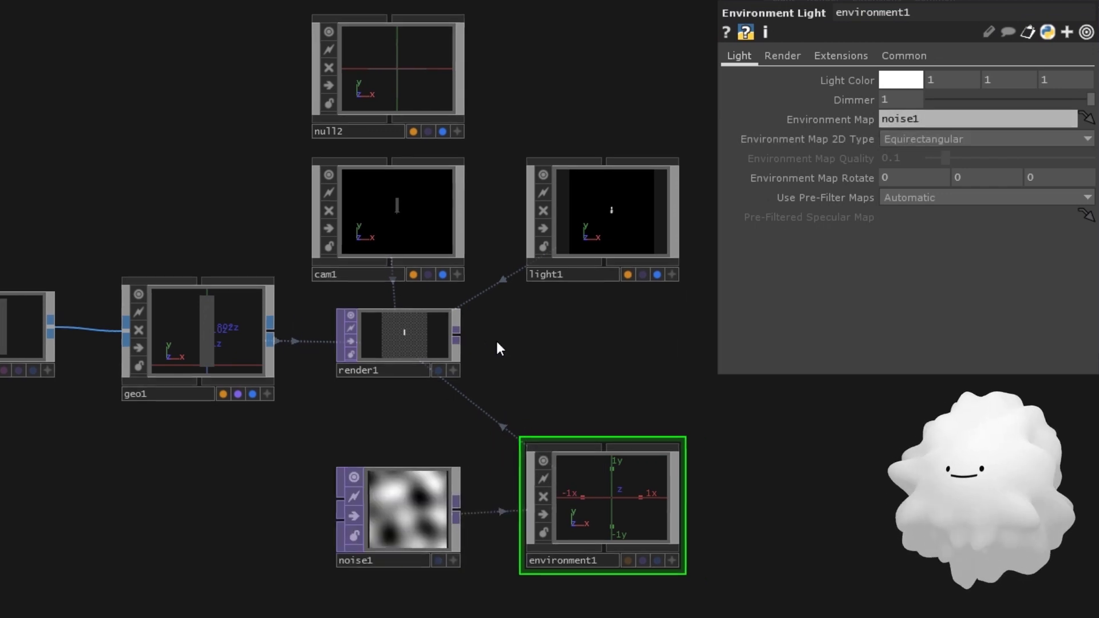
- Add an RGB Key TOP connected after the Render TOP
{"action": "key", "text": "Tab"}
{"action": "type", "text": "rg"}
{"action": "left_click", "coordinate": [635, 335]}
{"action": "left_click", "coordinate": [610, 342]}
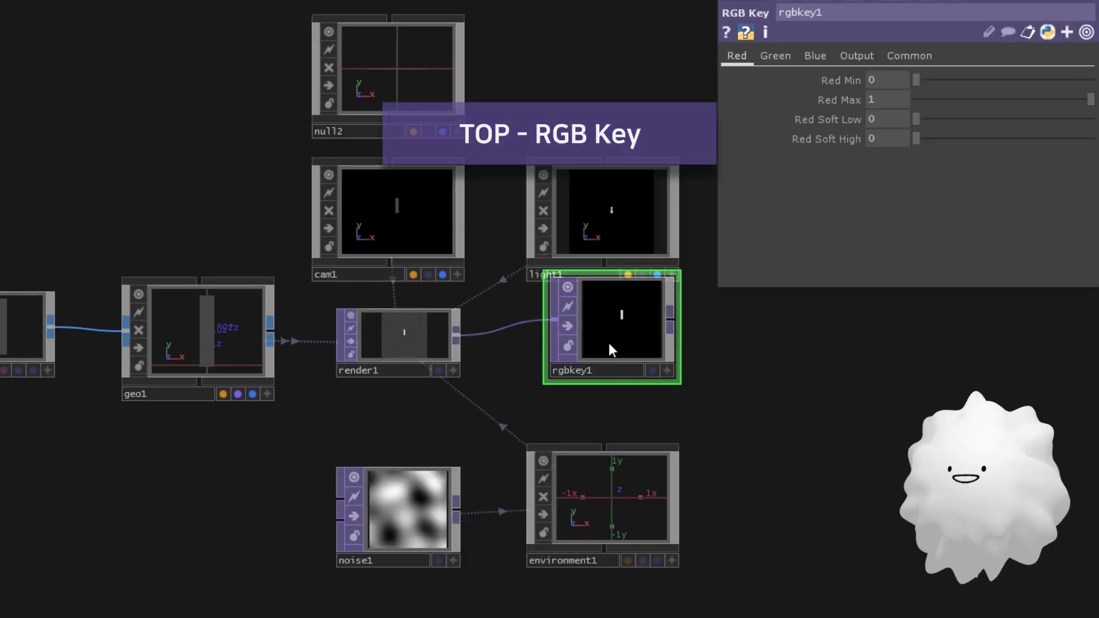
- Make the Camera COMP look at null2 and set its Y translation to 5
{"action": "left_click", "coordinate": [367, 200]}
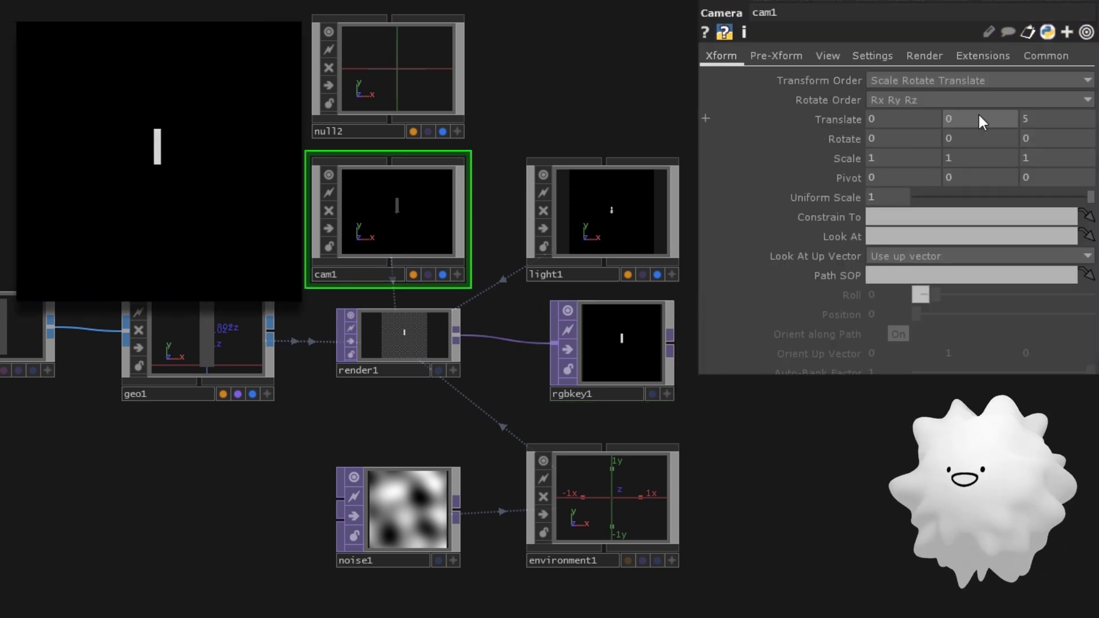
{"action": "mouse_move", "coordinate": [979, 120]}
{"action": "middle_mouse_down"}
{"action": "mouse_move", "coordinate": [966, 118]}
{"action": "mouse_move", "coordinate": [985, 101]}
{"action": "middle_mouse_up"}
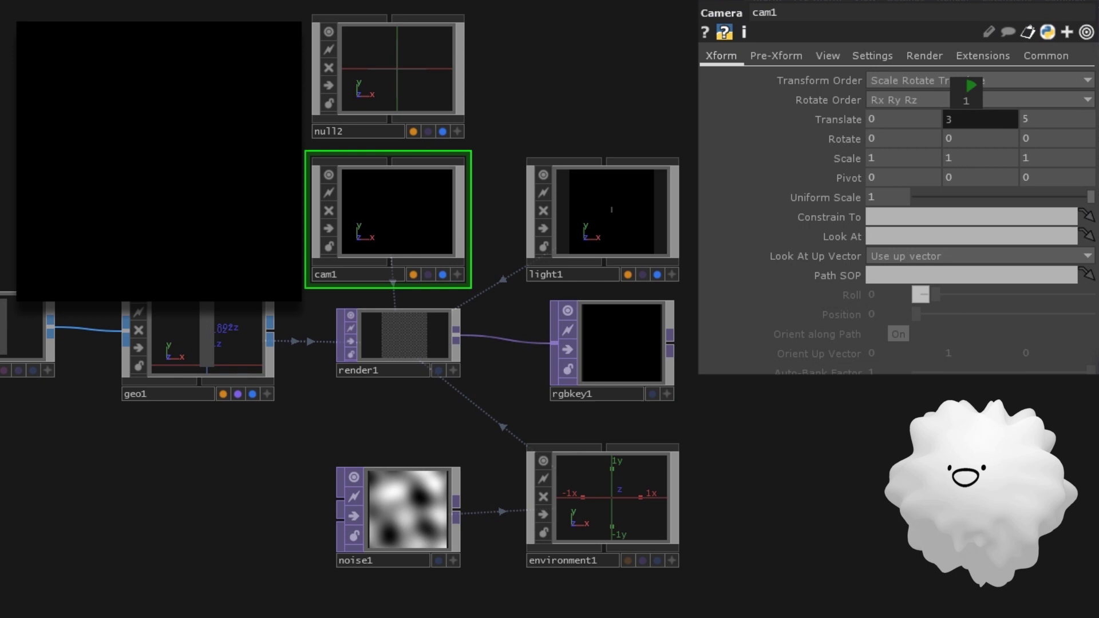
{"action": "key", "text": "ctrl+z"}
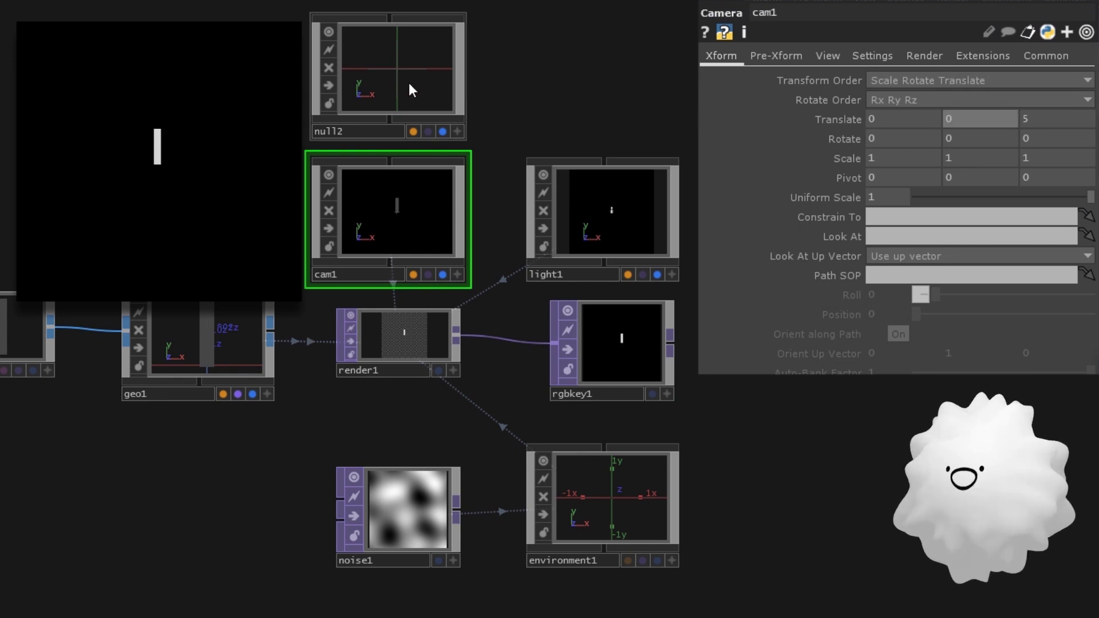
{"action": "mouse_move", "coordinate": [410, 90]}
{"action": "left_mouse_down"}
{"action": "mouse_move", "coordinate": [856, 201]}
{"action": "mouse_move", "coordinate": [908, 234]}
{"action": "left_mouse_up"}
{"action": "middle_click_drag", "start_coordinate": [970, 119], "coordinate": [972, 107]}
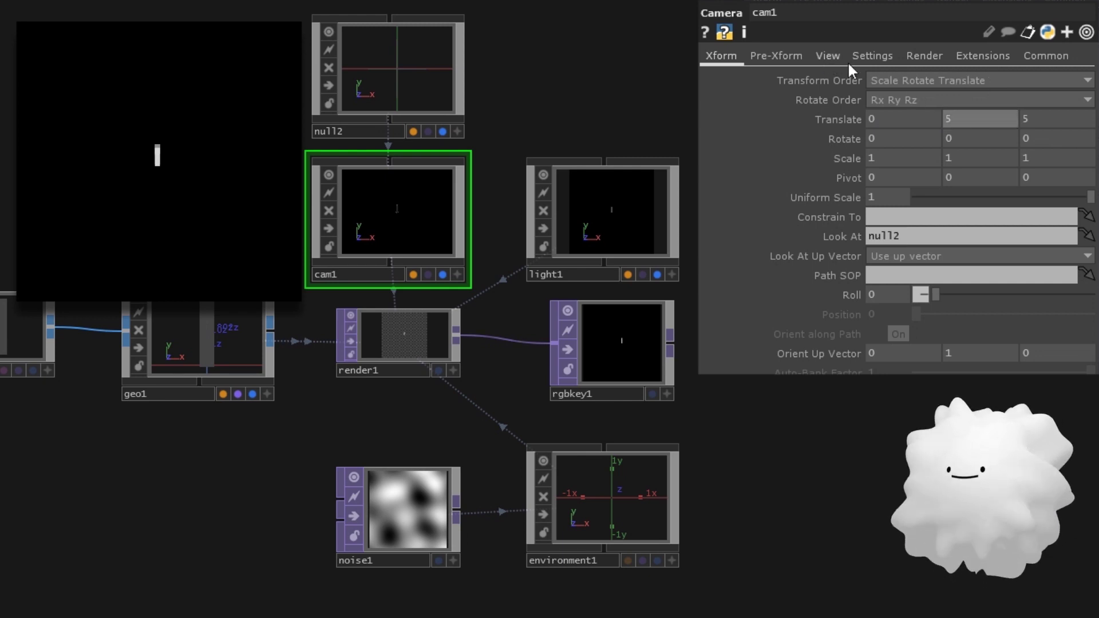
- Switch the camera's projection to Orthographic with an ortho width of 4
{"action": "left_click", "coordinate": [823, 54]}
{"action": "left_click", "coordinate": [904, 78]}
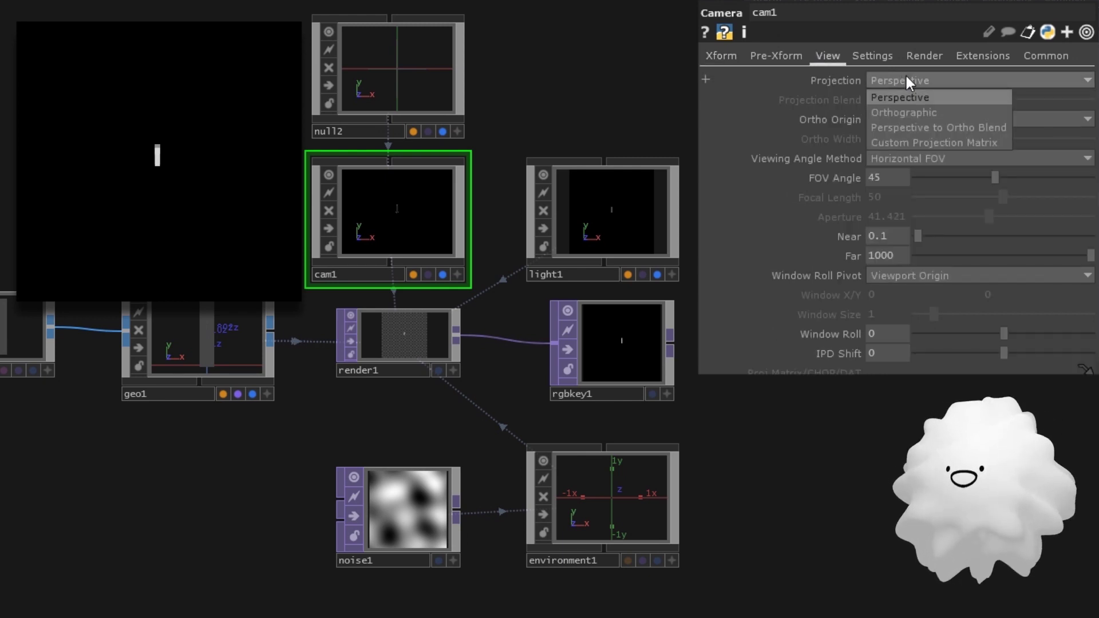
{"action": "left_click", "coordinate": [904, 107]}
{"action": "left_click", "coordinate": [887, 138]}
{"action": "type", "text": "4"}
{"action": "key", "text": "Return"}
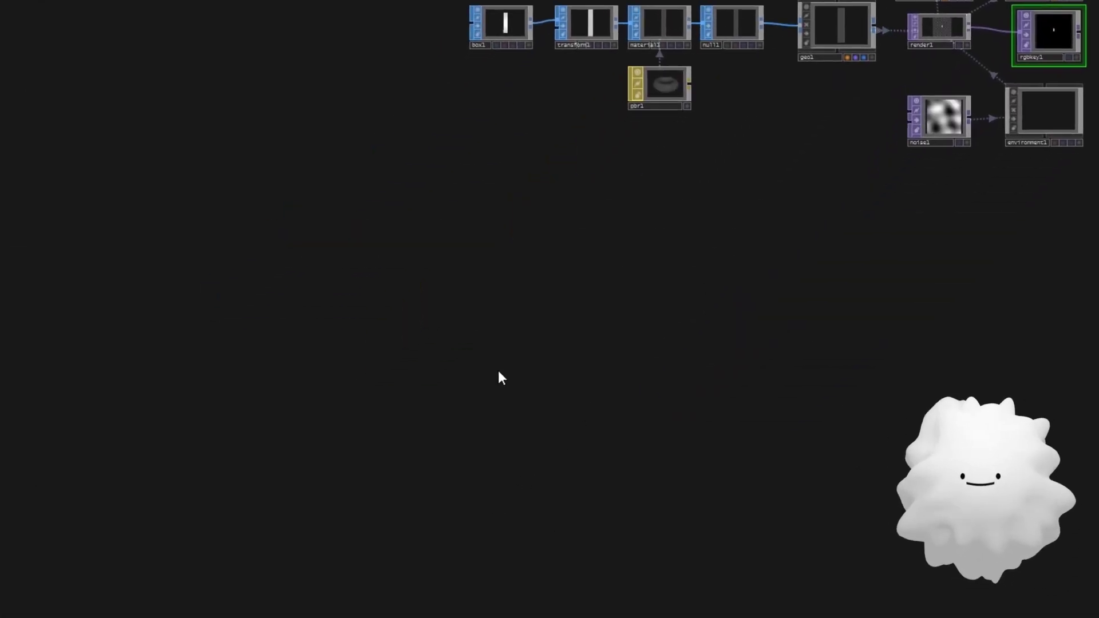
- Add a Grid SOP in the empty area below the box chain
{"action": "key", "text": "Tab"}
{"action": "type", "text": "gr"}
{"action": "left_click", "coordinate": [367, 182]}
{"action": "left_click", "coordinate": [341, 378]}
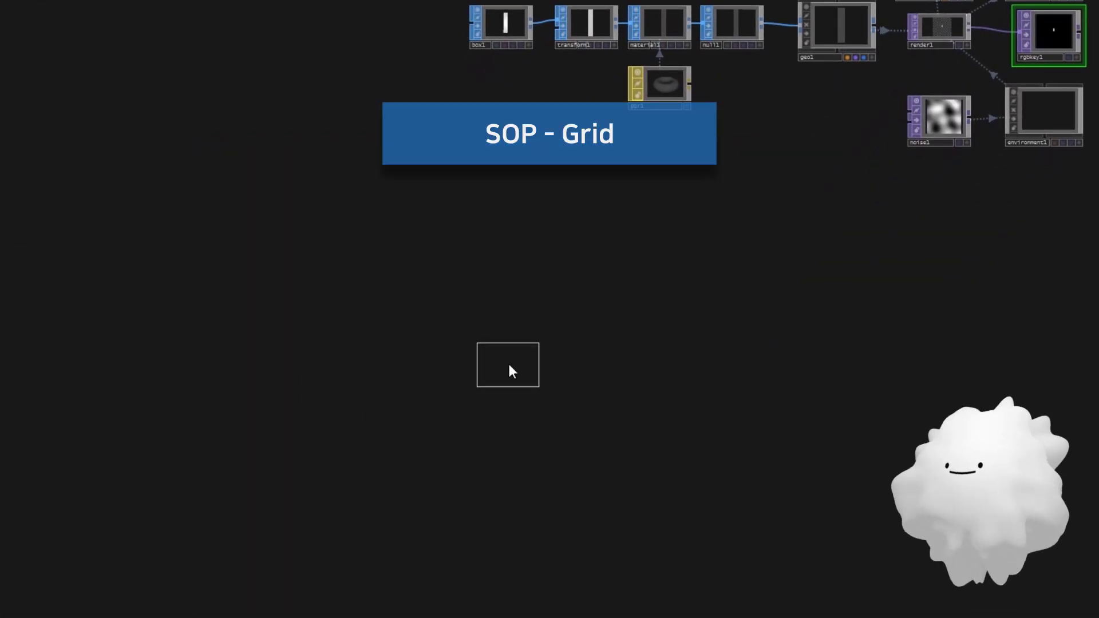
{"action": "left_click", "coordinate": [498, 365]}
- Orient the Grid SOP on the ZX Plane and set its size to 2.5 by 2.5
{"action": "scroll", "coordinate": [498, 365], "scroll_direction": "up", "scroll_amount": 3}
{"action": "key", "text": "p"}
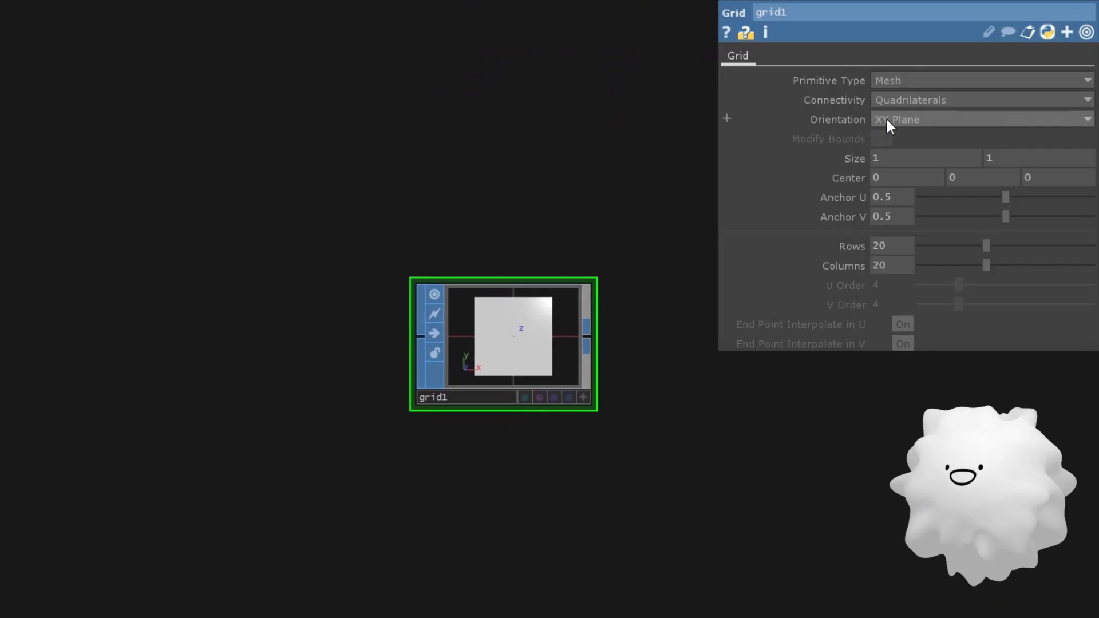
{"action": "left_click", "coordinate": [884, 119]}
{"action": "left_click", "coordinate": [890, 165]}
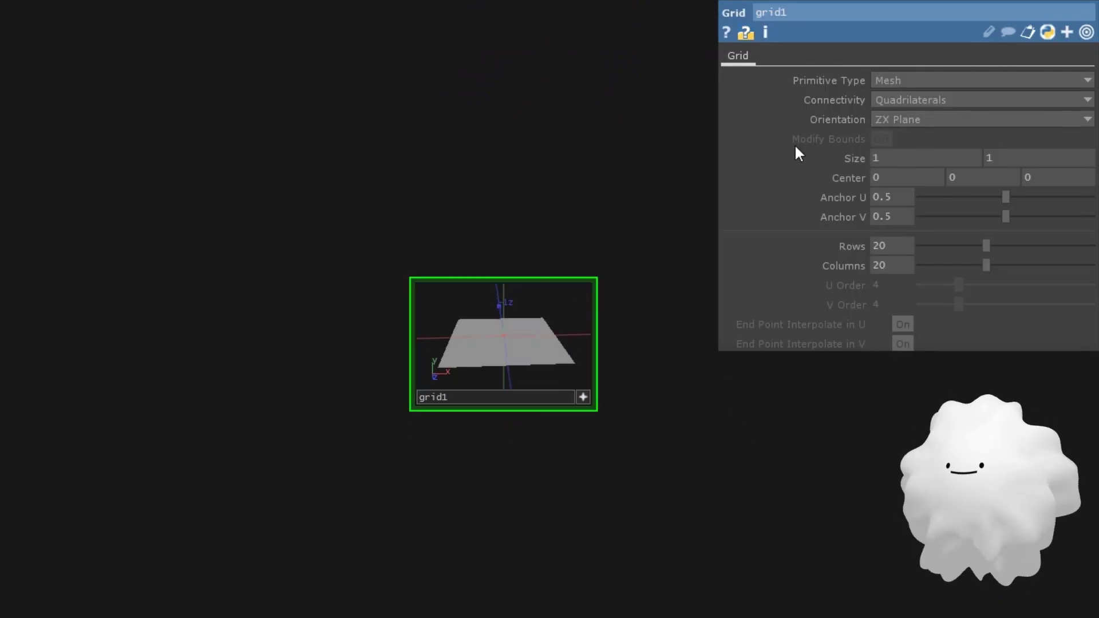
{"action": "left_click", "coordinate": [902, 158]}
{"action": "type", "text": "2.5"}
{"action": "key", "text": "Tab"}
{"action": "type", "text": "2.5"}
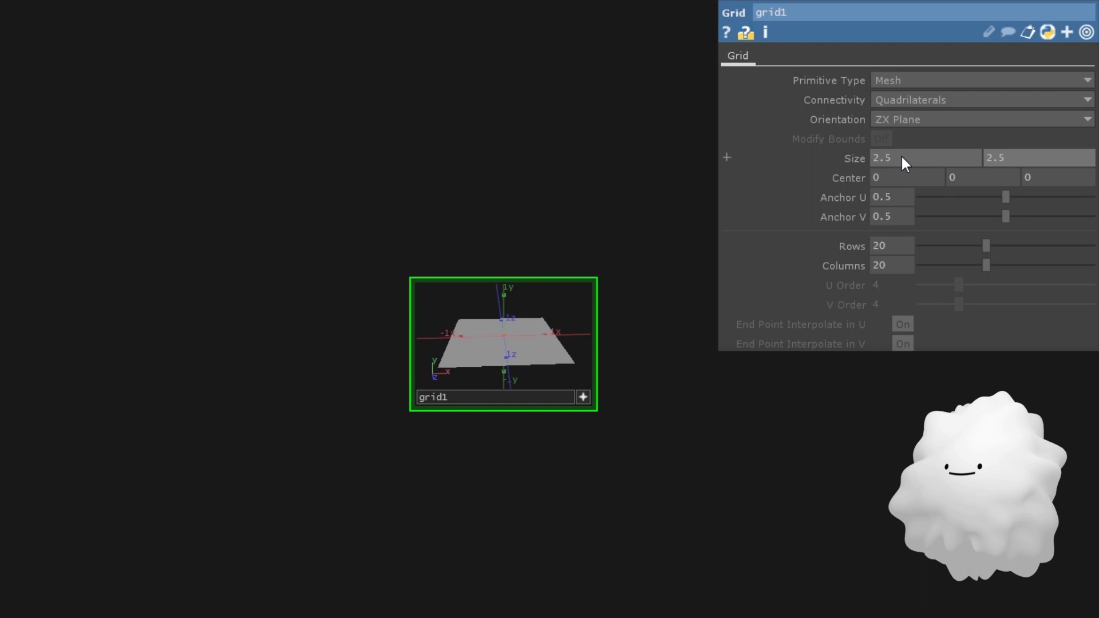
- Set the Grid SOP's rows and columns to 30 each
{"action": "left_click", "coordinate": [891, 245]}
{"action": "type", "text": "30"}
{"action": "key", "text": "Tab"}
{"action": "type", "text": "30"}
{"action": "key", "text": "Return"}
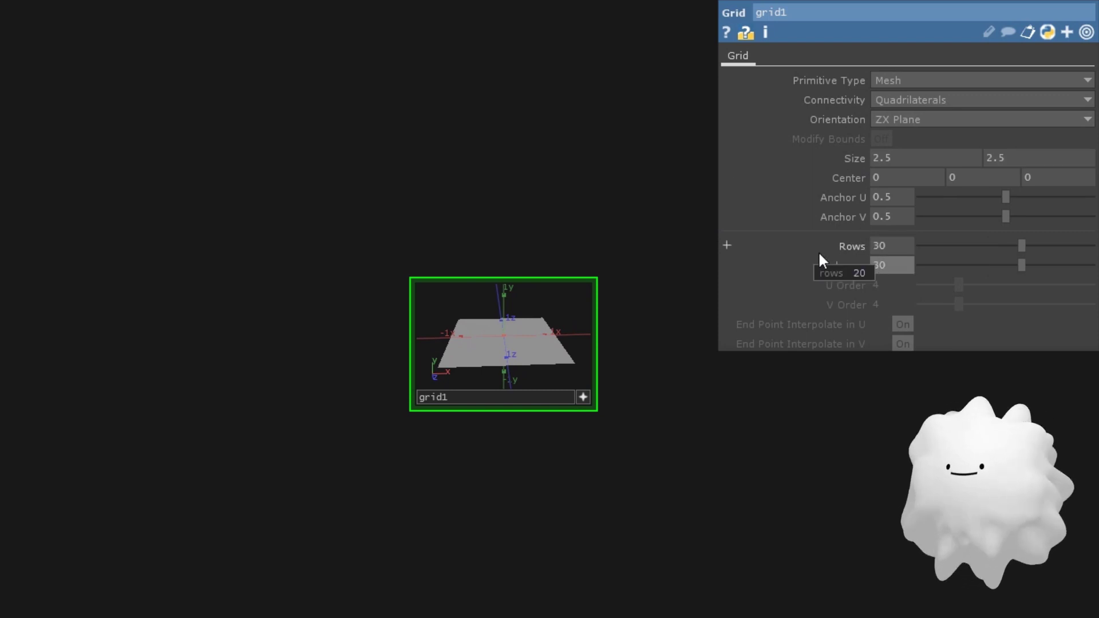
- Show the Grid SOP as a wireframe in its viewer to inspect the subdivisions
{"action": "scroll", "coordinate": [489, 334], "scroll_direction": "up", "scroll_amount": 3}
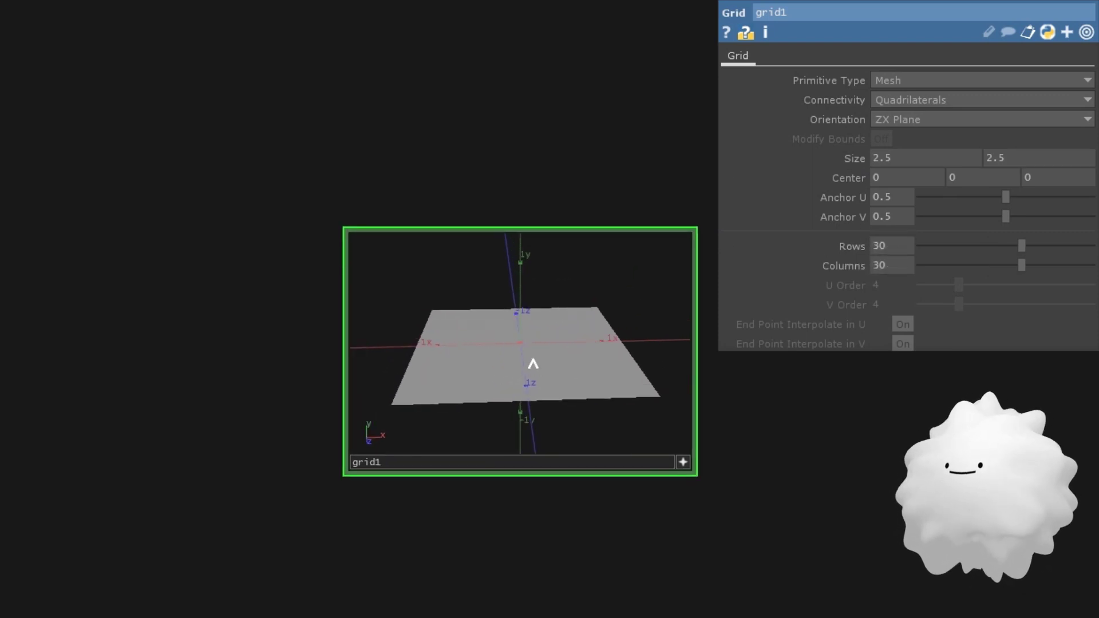
{"action": "key", "text": "w"}
{"action": "mouse_move", "coordinate": [533, 364]}
{"action": "left_mouse_down"}
{"action": "mouse_move", "coordinate": [537, 380]}
{"action": "mouse_move", "coordinate": [537, 368]}
{"action": "left_mouse_up"}
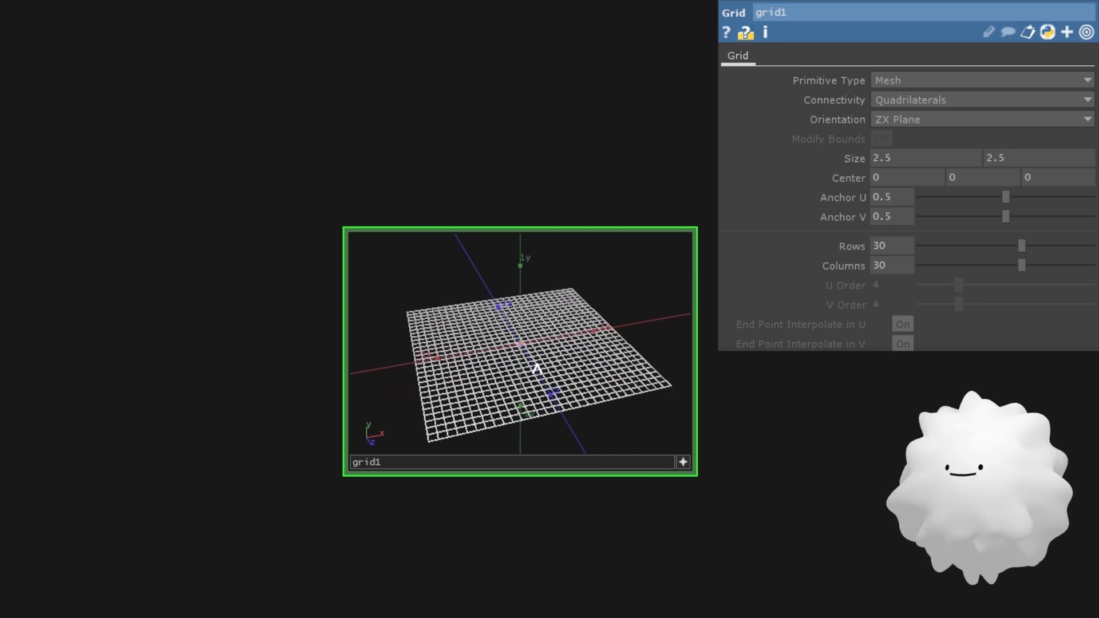
- Add a Null SOP connected after the Grid SOP
{"action": "left_click_drag", "start_coordinate": [747, 369], "coordinate": [682, 342]}
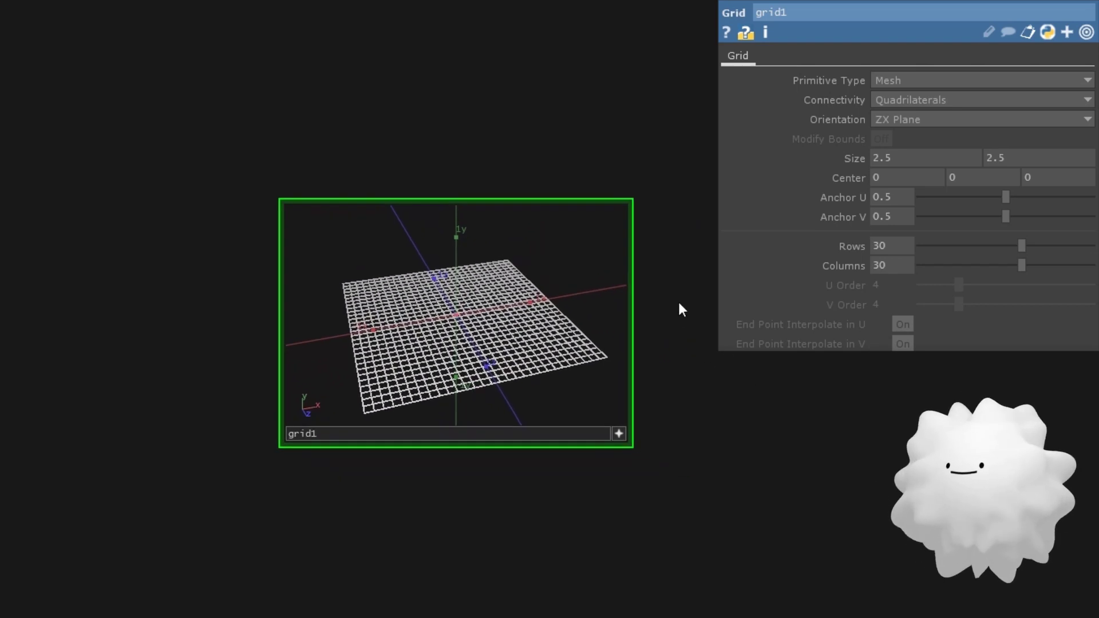
{"action": "scroll", "coordinate": [686, 287], "scroll_direction": "down", "scroll_amount": 3}
{"action": "left_click_drag", "start_coordinate": [685, 289], "coordinate": [537, 293]}
{"action": "right_click", "coordinate": [499, 312]}
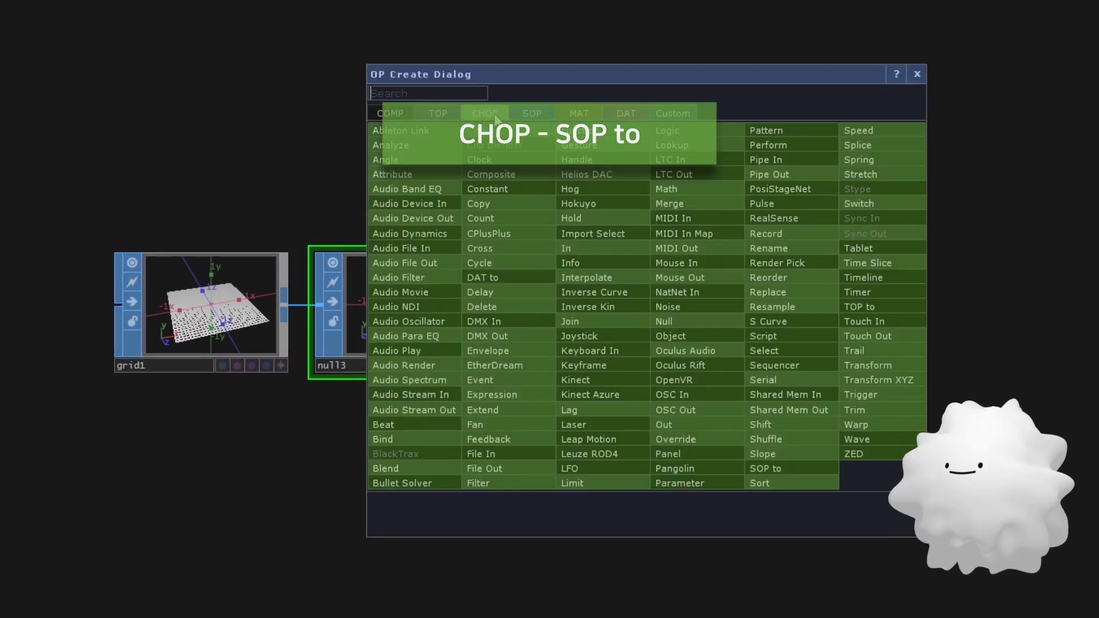
- Add a SOP to CHOP beside the grid's Null SOP and set null3 as its source SOP
{"action": "type", "text": "sop"}
{"action": "key", "text": "Return"}
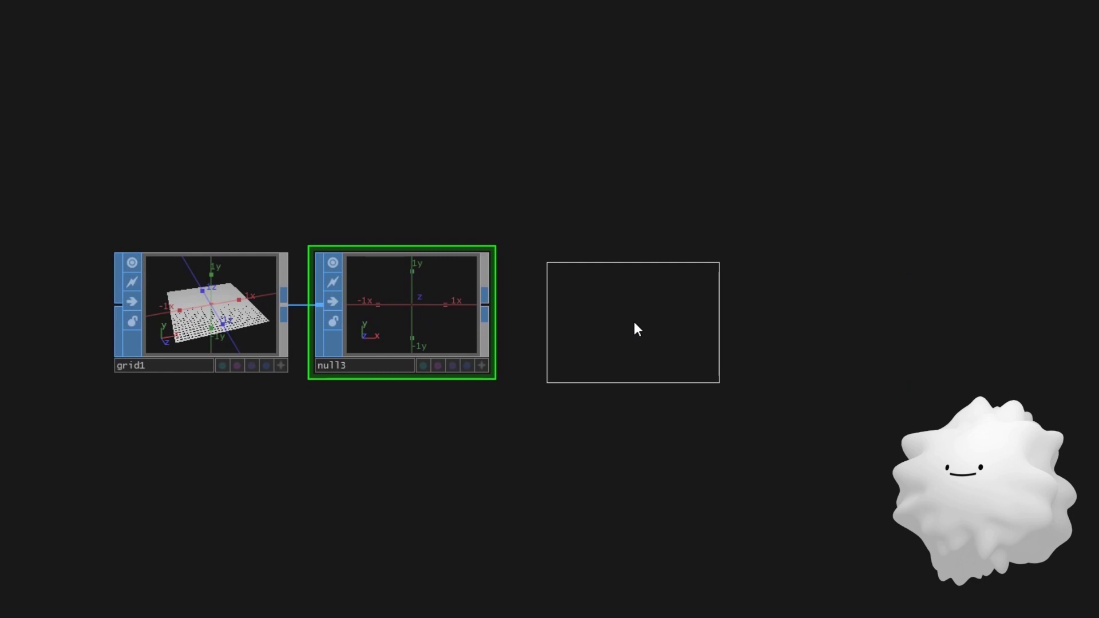
{"action": "left_click", "coordinate": [634, 320]}
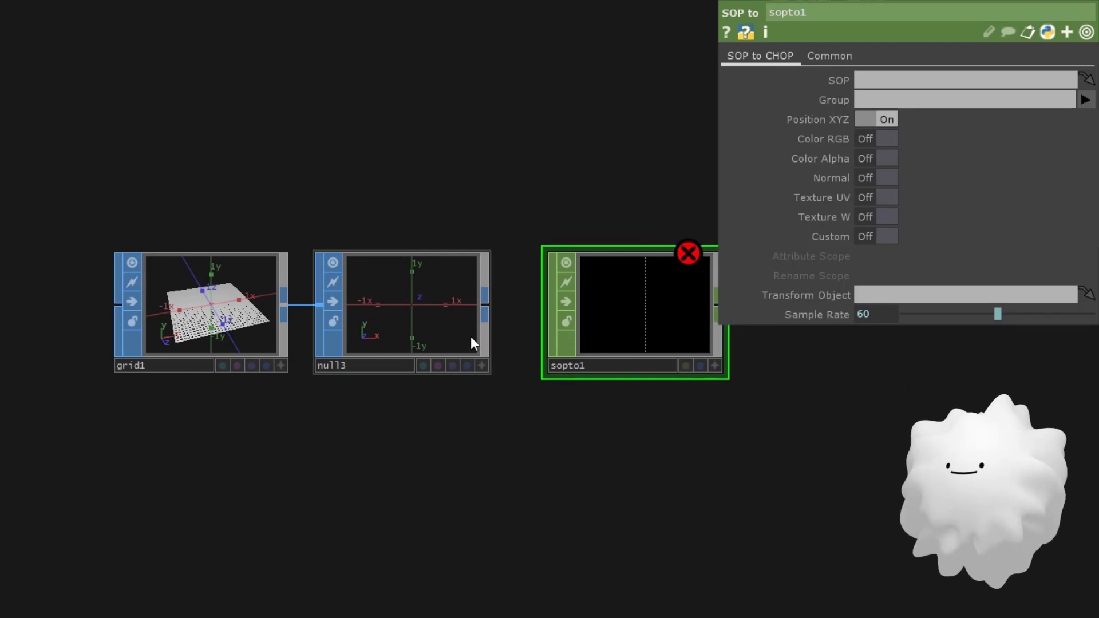
{"action": "scroll", "coordinate": [487, 320], "scroll_direction": "up", "scroll_amount": 3}
{"action": "mouse_move", "coordinate": [503, 318]}
{"action": "left_mouse_down"}
{"action": "mouse_move", "coordinate": [558, 320]}
{"action": "mouse_move", "coordinate": [525, 316]}
{"action": "left_mouse_up"}
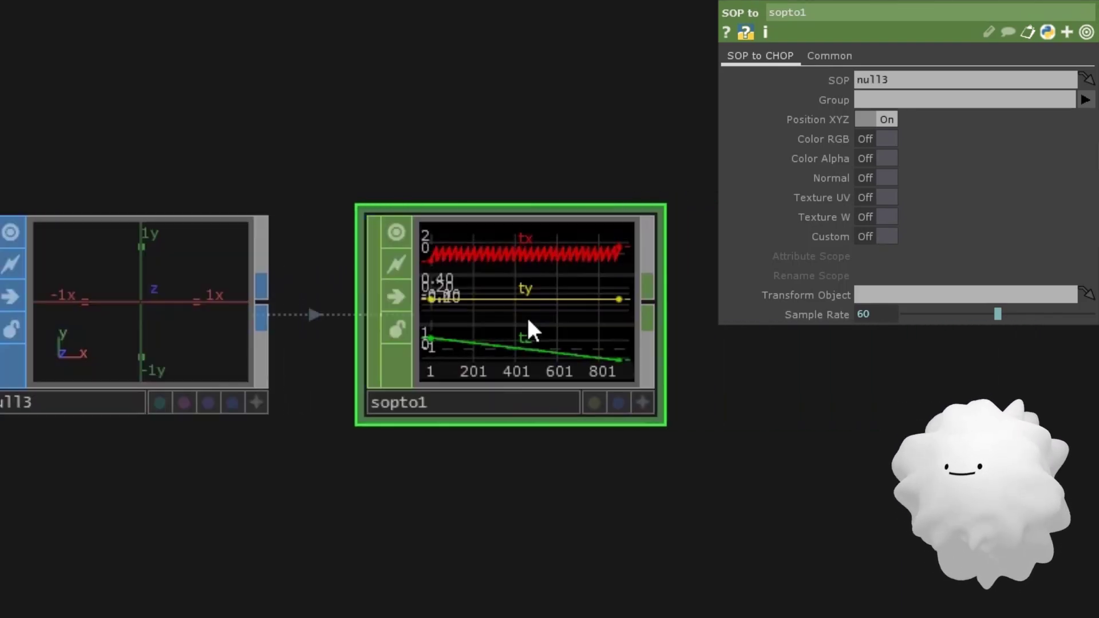
- Add a Null CHOP connected to the SOP to CHOP's output, leaving a wide gap between the two
{"action": "scroll", "coordinate": [526, 314], "scroll_direction": "down", "scroll_amount": 3}
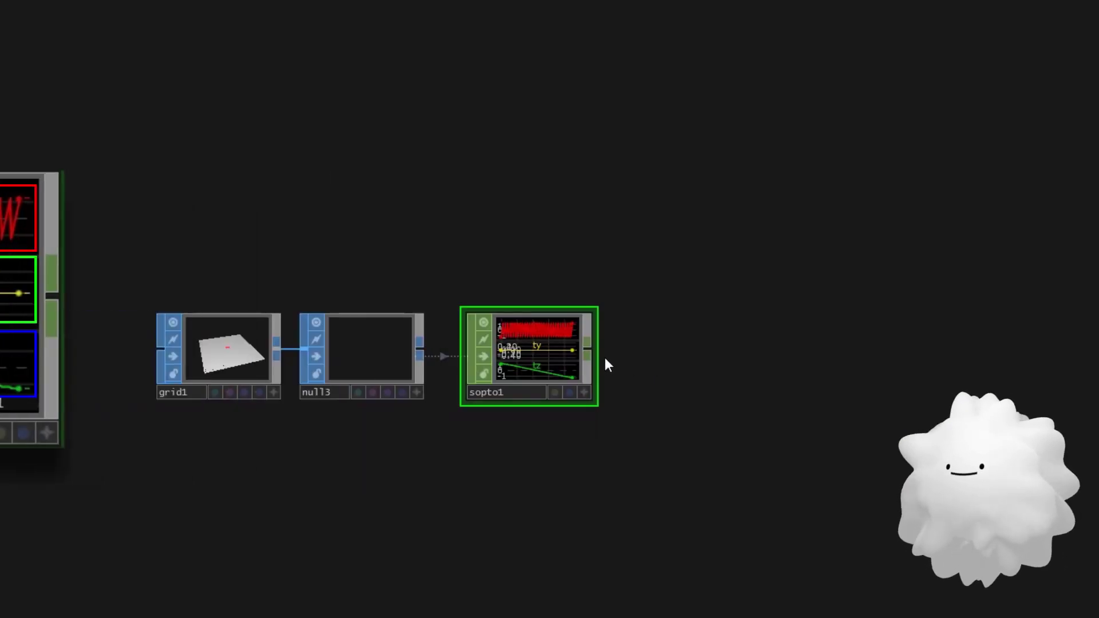
{"action": "left_click", "coordinate": [592, 356]}
{"action": "left_click", "coordinate": [876, 355]}
{"action": "type", "text": "n"}
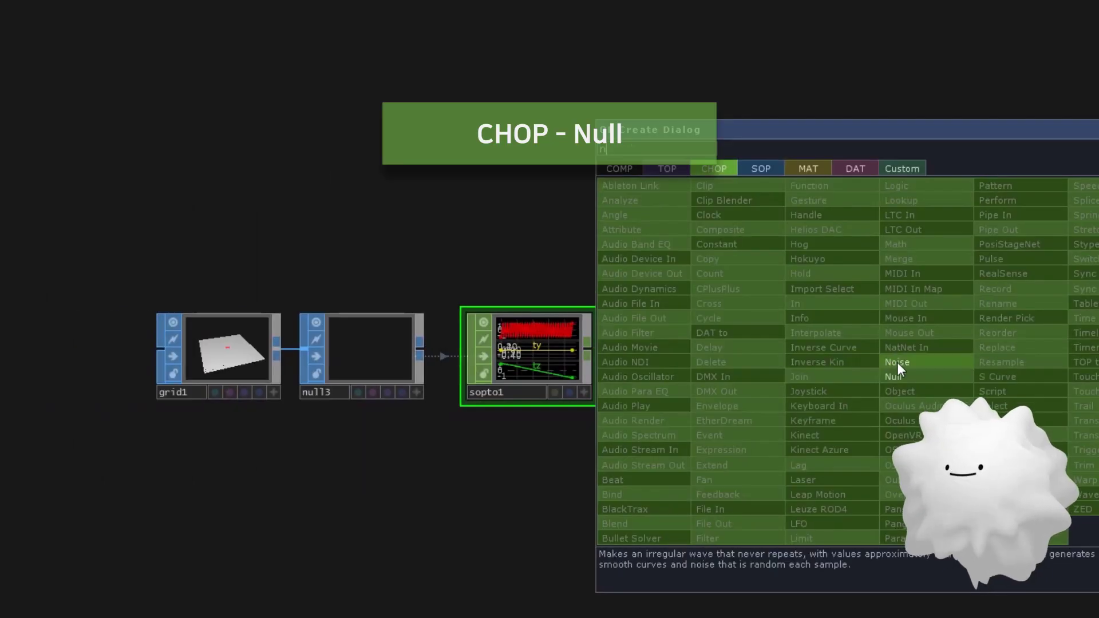
{"action": "key", "text": "Return"}
{"action": "left_click", "coordinate": [895, 359]}
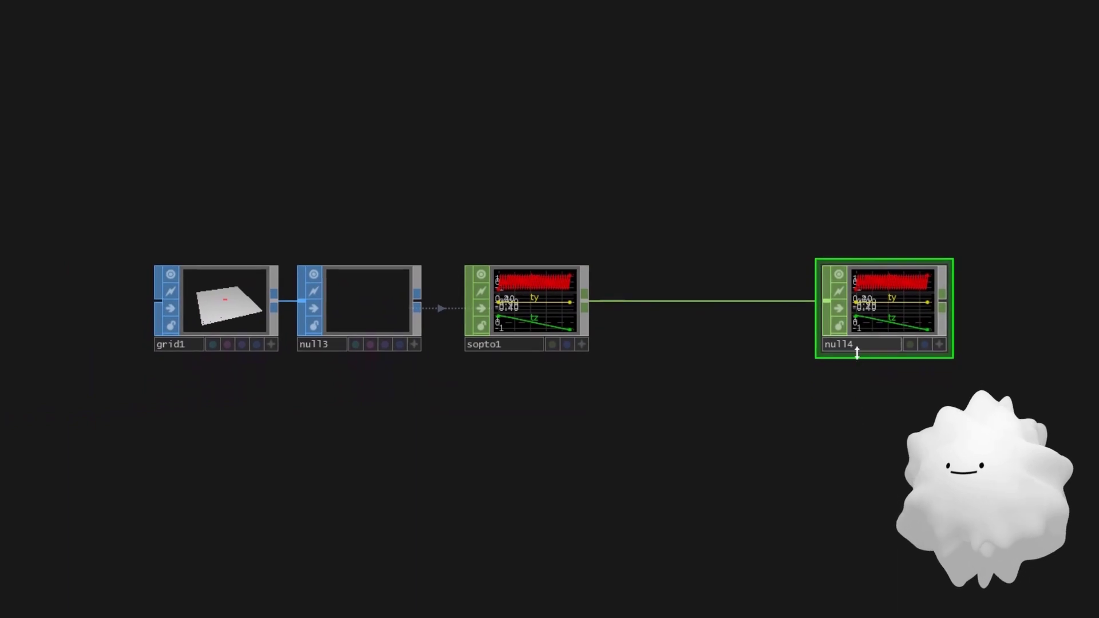
- Rename the new Null CHOP to Instancing
{"action": "left_click", "coordinate": [856, 350]}
{"action": "type", "text": "Instanc"}
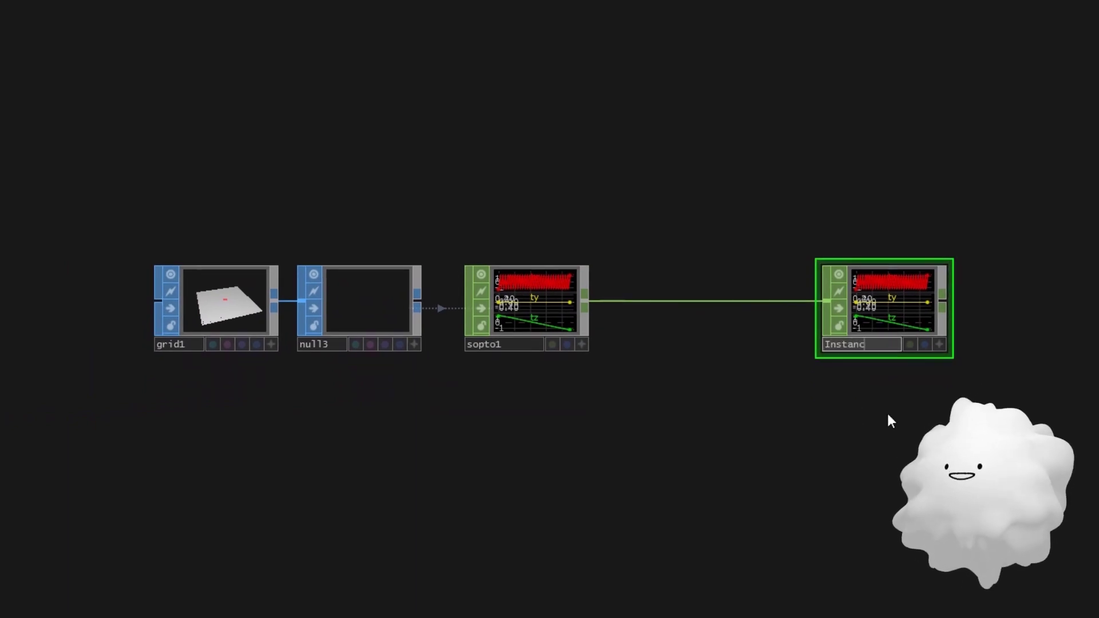
{"action": "type", "text": "ing"}
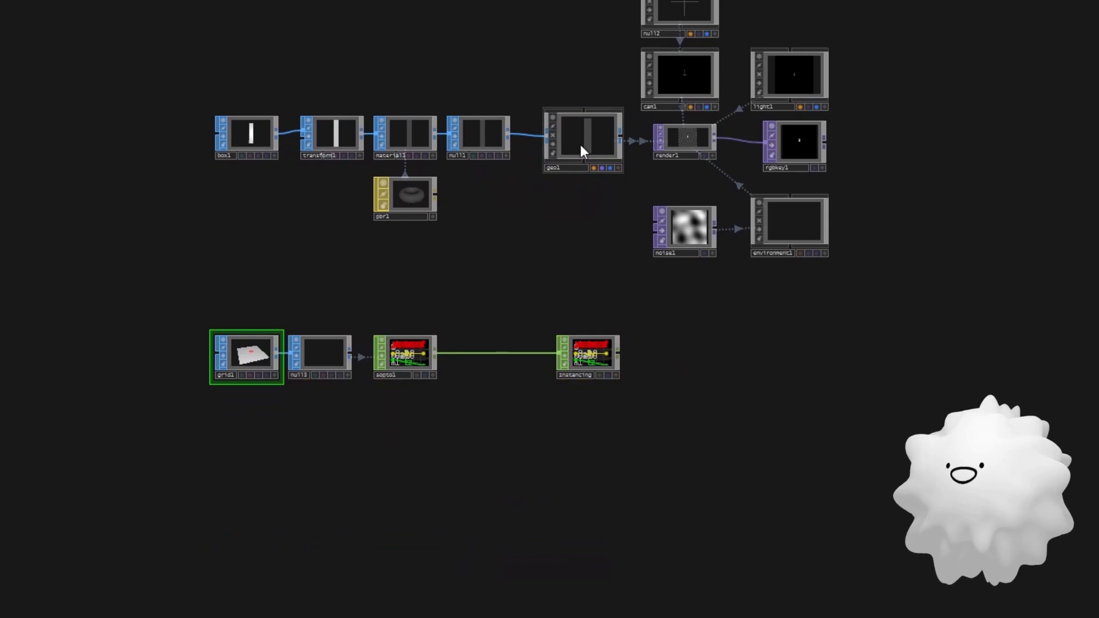
- Turn on instancing for the Geometry COMP and set Instancing as its default instance OP
{"action": "left_click", "coordinate": [580, 144]}
{"action": "key", "text": "p"}
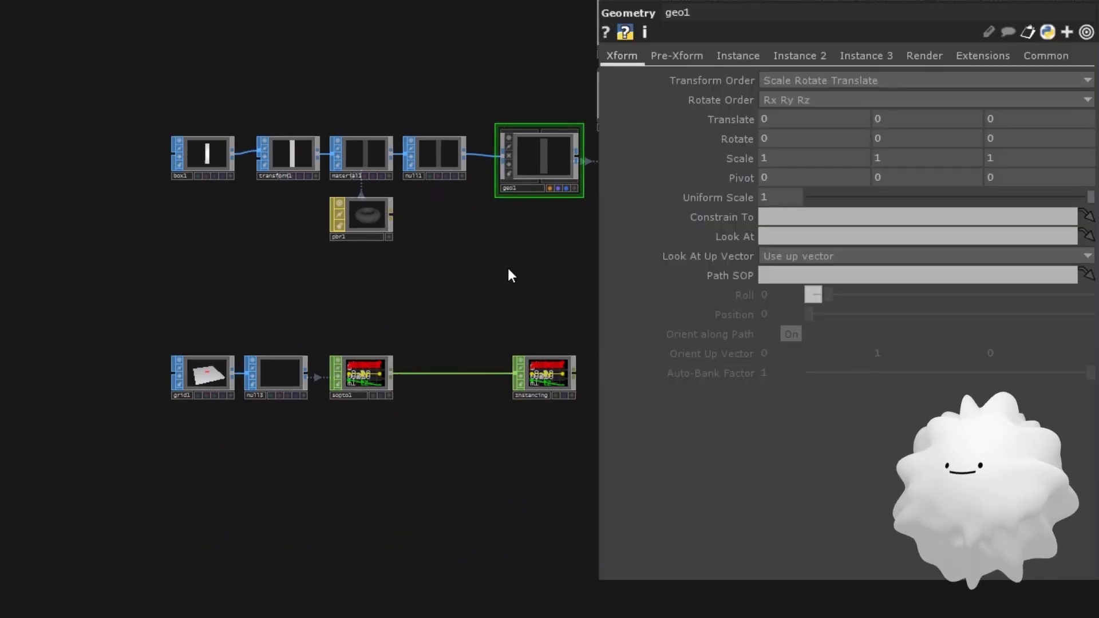
{"action": "left_click", "coordinate": [737, 55]}
{"action": "left_click", "coordinate": [767, 76]}
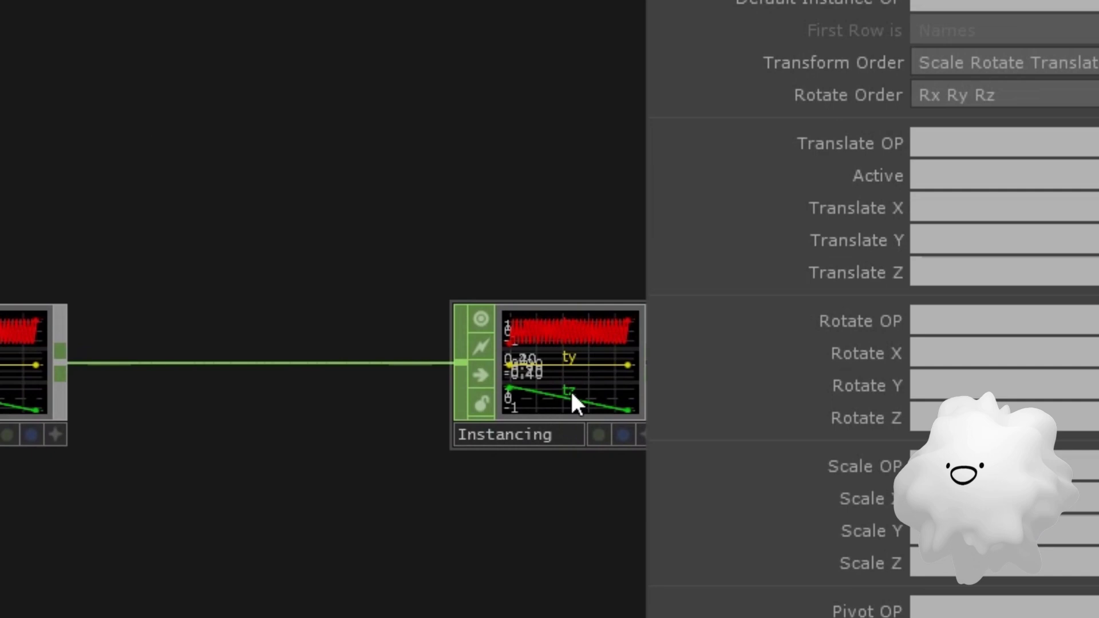
{"action": "left_click_drag", "start_coordinate": [768, 231], "coordinate": [907, 103]}
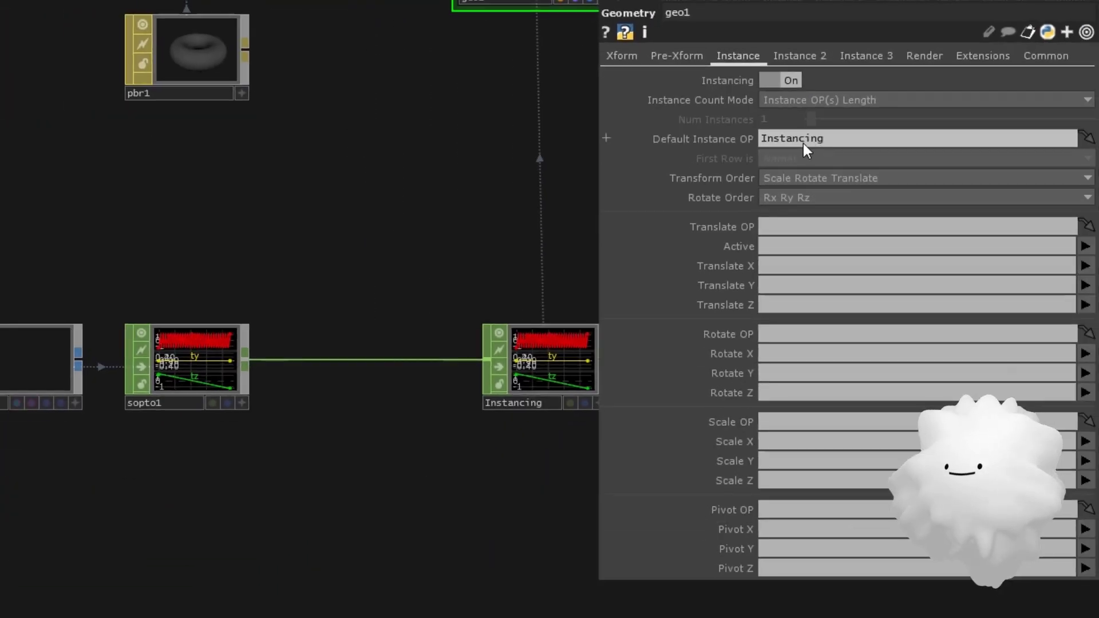
- Map the geometry's instance Translate X, Y and Z to the channels tx, ty and tz
{"action": "left_click", "coordinate": [775, 267]}
{"action": "type", "text": "tx"}
{"action": "left_click", "coordinate": [778, 283]}
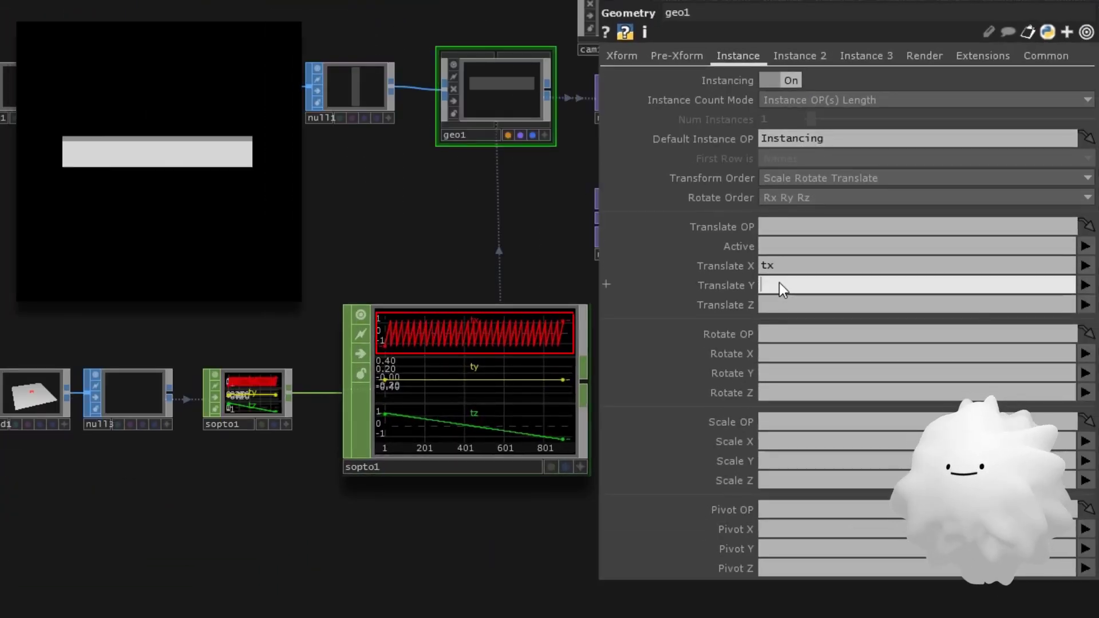
{"action": "type", "text": "ty"}
{"action": "left_click", "coordinate": [778, 303]}
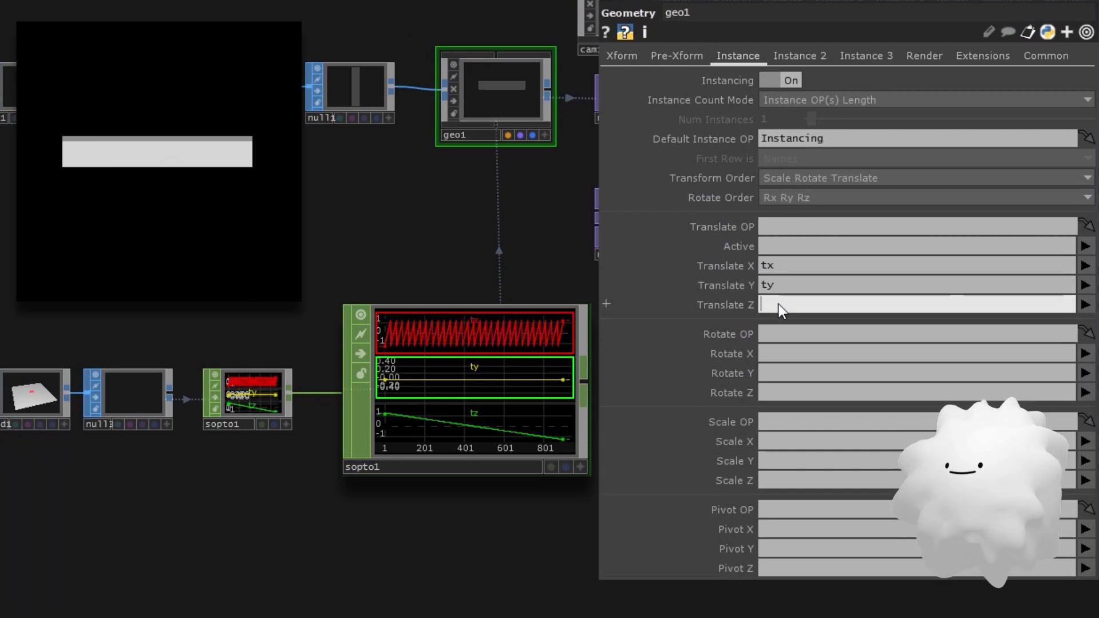
{"action": "type", "text": "tz"}
{"action": "key", "text": "Return"}
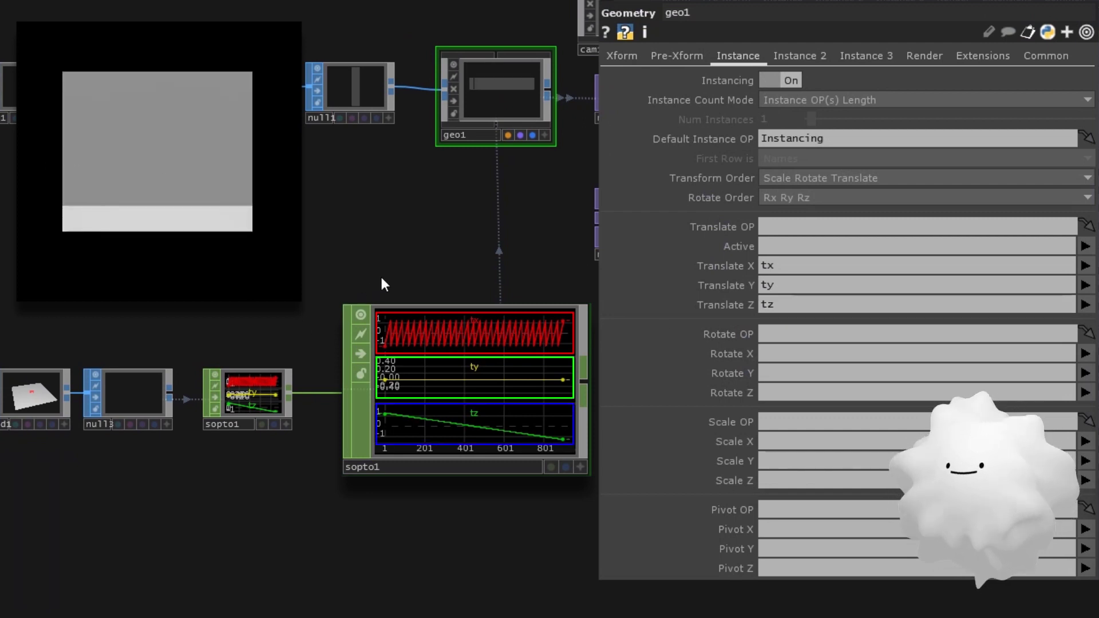
{"action": "key", "text": "p"}
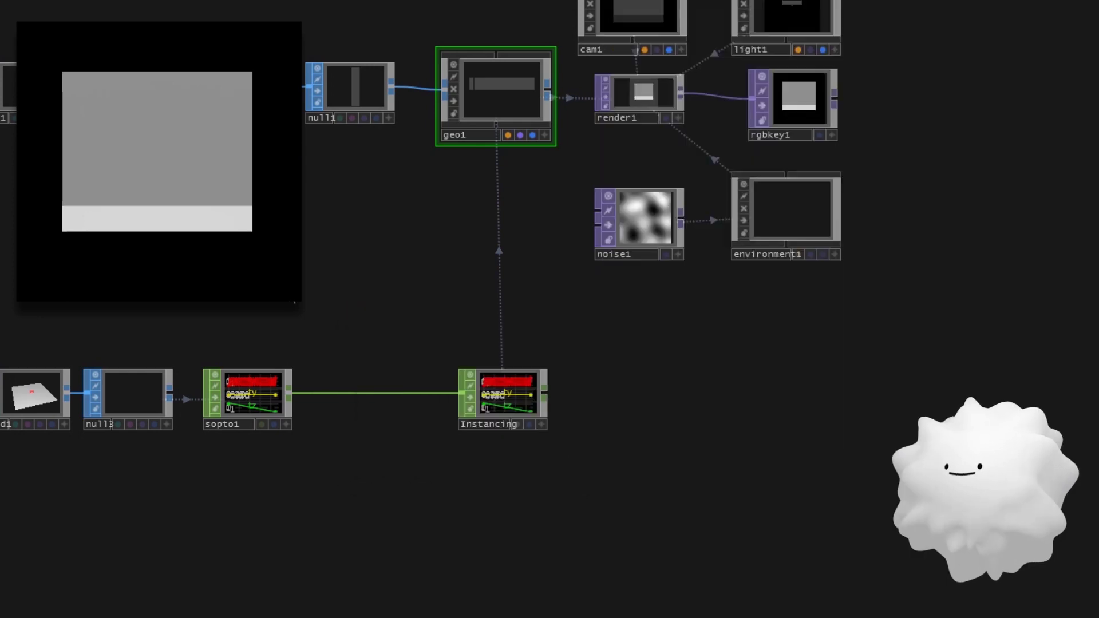
{"action": "left_click_drag", "start_coordinate": [297, 305], "coordinate": [412, 292]}
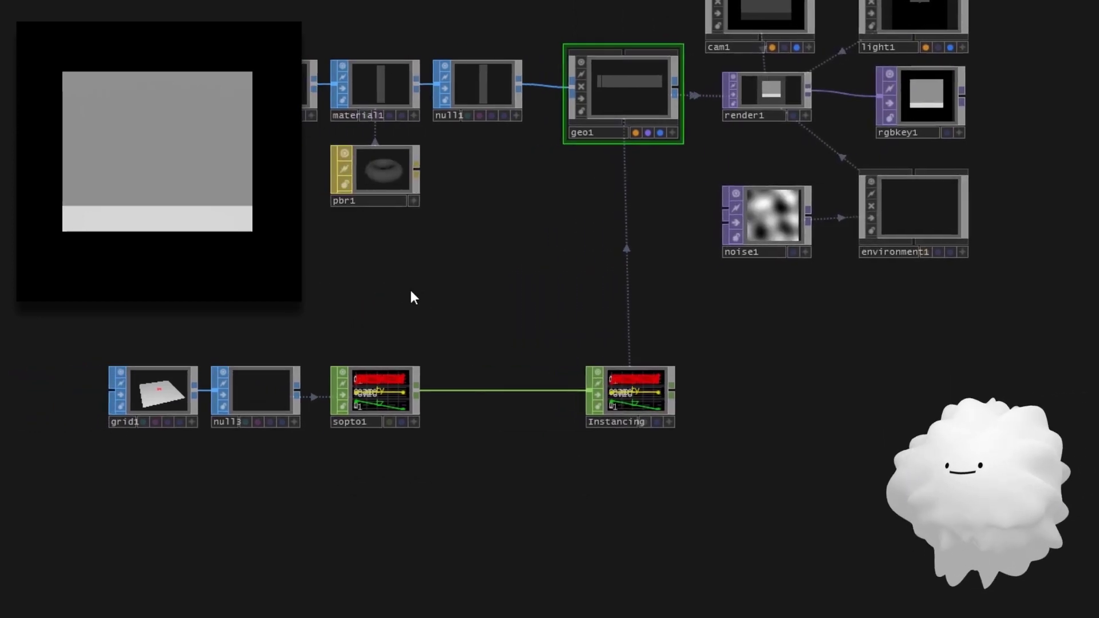
- Animate the camera's pre-transform Y rotation with the expression absTime.seconds*30
{"action": "left_click", "coordinate": [767, 7]}
{"action": "key", "text": "p"}
{"action": "left_click", "coordinate": [777, 57]}
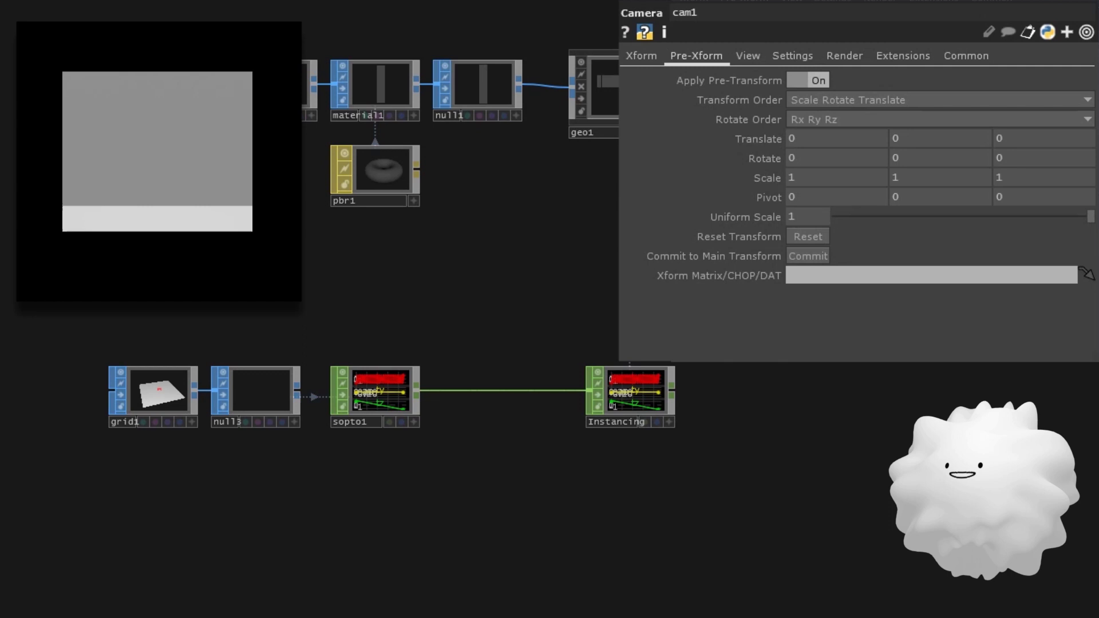
{"action": "mouse_move", "coordinate": [909, 149]}
{"action": "middle_mouse_down"}
{"action": "mouse_move", "coordinate": [914, 112]}
{"action": "mouse_move", "coordinate": [847, 112]}
{"action": "mouse_move", "coordinate": [909, 150]}
{"action": "middle_mouse_up"}
{"action": "key", "text": "ctrl+z"}
{"action": "left_click", "coordinate": [917, 159]}
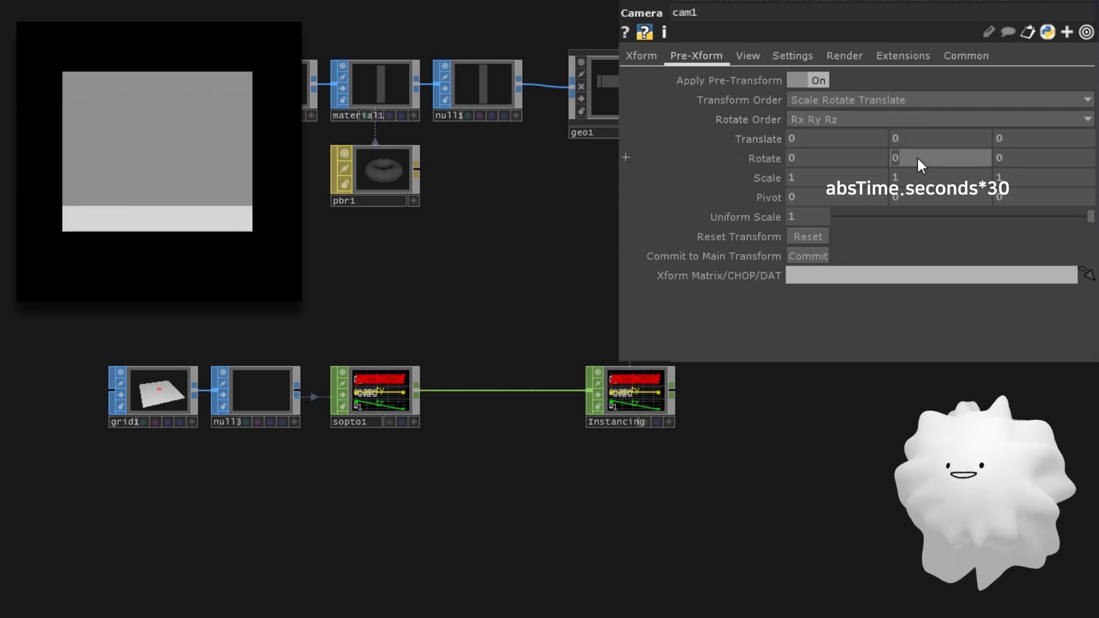
{"action": "type", "text": "absTime.seconds*30"}
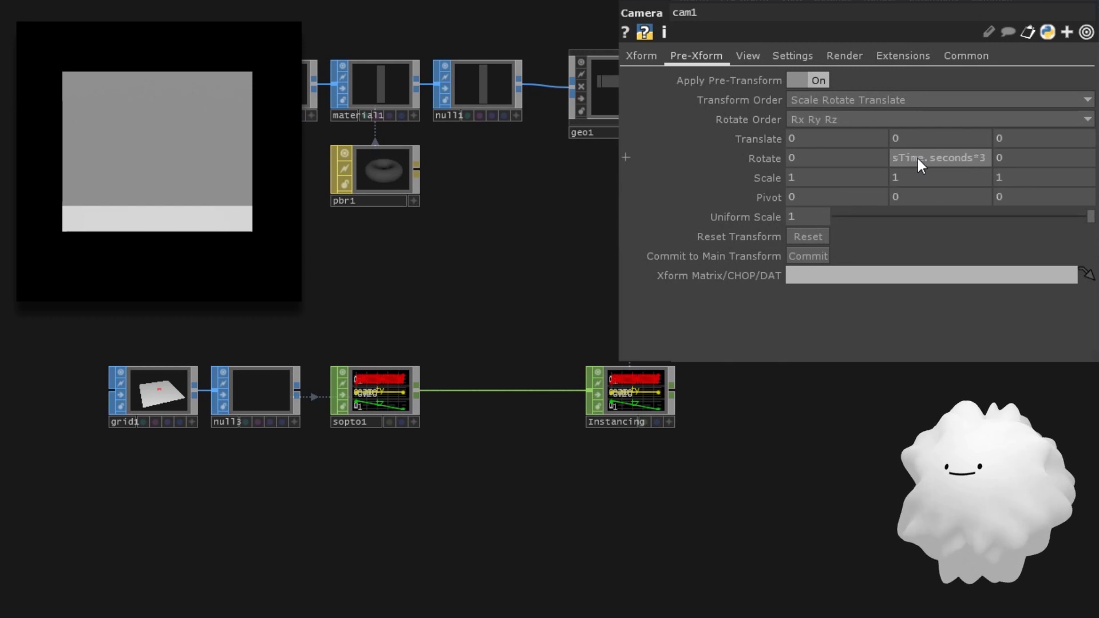
{"action": "key", "text": "Return"}
{"action": "key", "text": "h"}
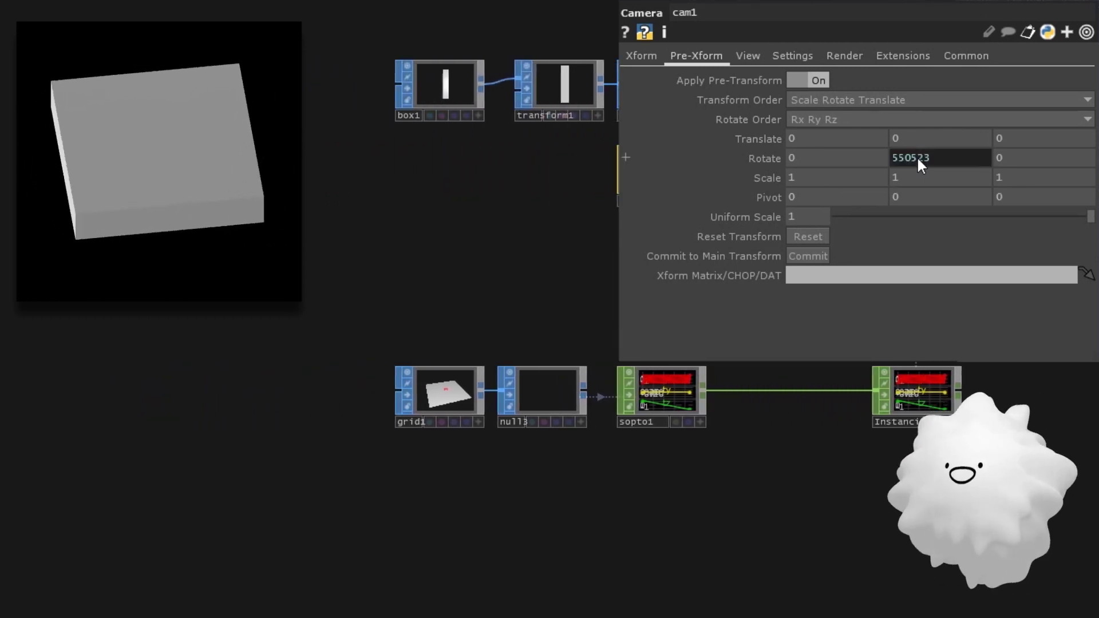
- Reduce the uniform scale of the box's Transform SOP so the instanced boxes no longer merge into one block
{"action": "left_click", "coordinate": [559, 88]}
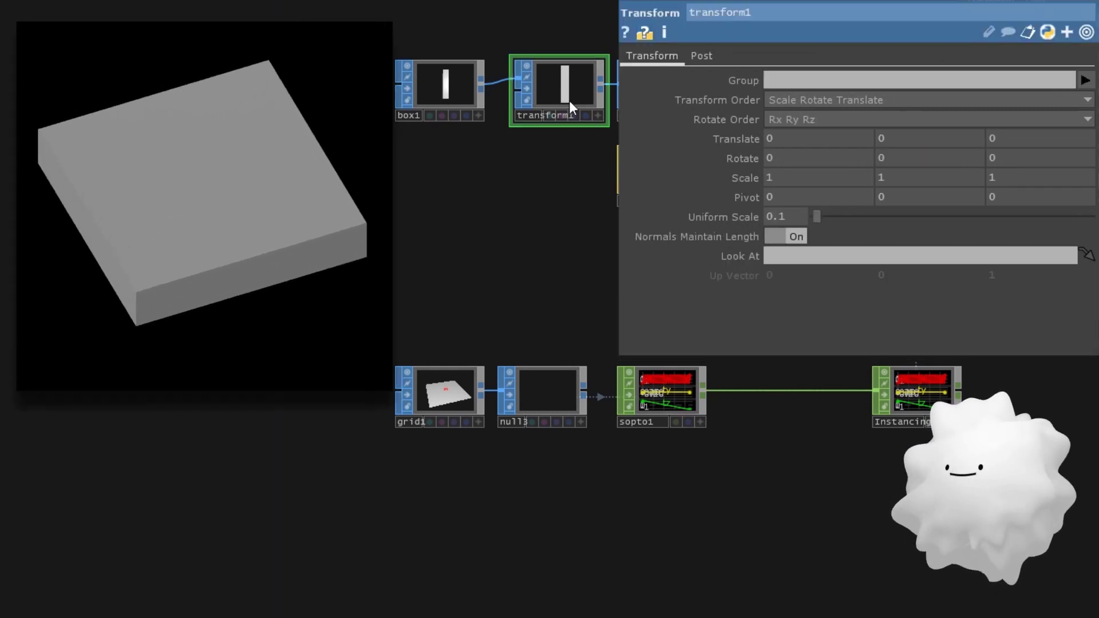
{"action": "mouse_move", "coordinate": [785, 217]}
{"action": "middle_mouse_down"}
{"action": "mouse_move", "coordinate": [786, 231]}
{"action": "mouse_move", "coordinate": [731, 231]}
{"action": "mouse_move", "coordinate": [786, 222]}
{"action": "middle_mouse_up"}
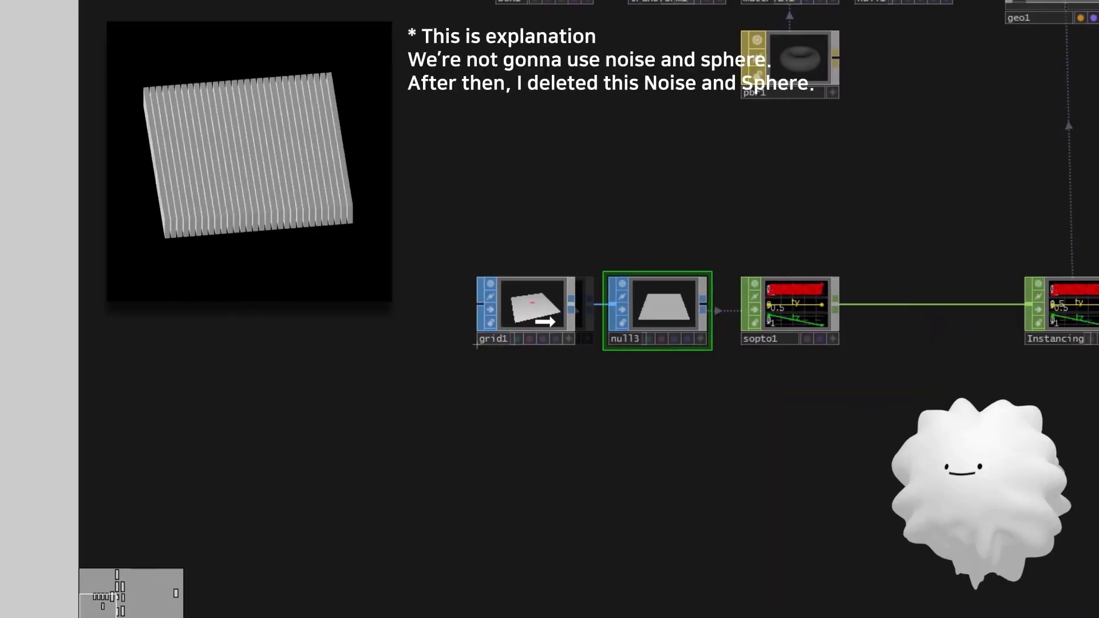
- Insert a Noise SOP between the grid and its null to demonstrate height-displaced instances
{"action": "scroll", "coordinate": [364, 356], "scroll_direction": "up", "scroll_amount": 3}
{"action": "right_click", "coordinate": [471, 295]}
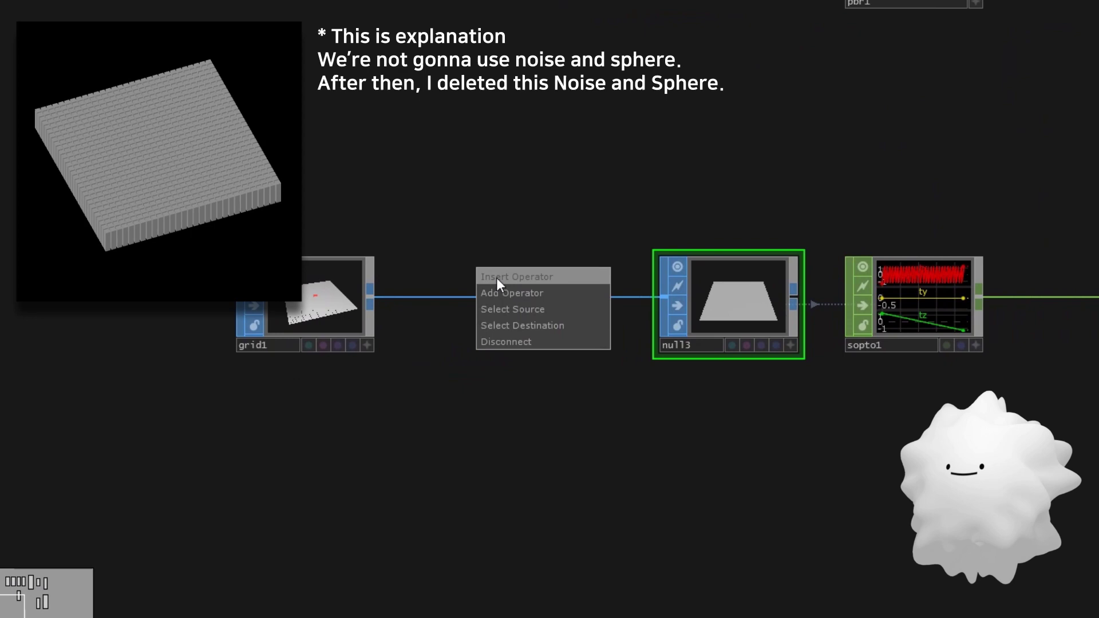
{"action": "left_click", "coordinate": [497, 277]}
{"action": "left_click", "coordinate": [432, 240]}
{"action": "left_click", "coordinate": [498, 278]}
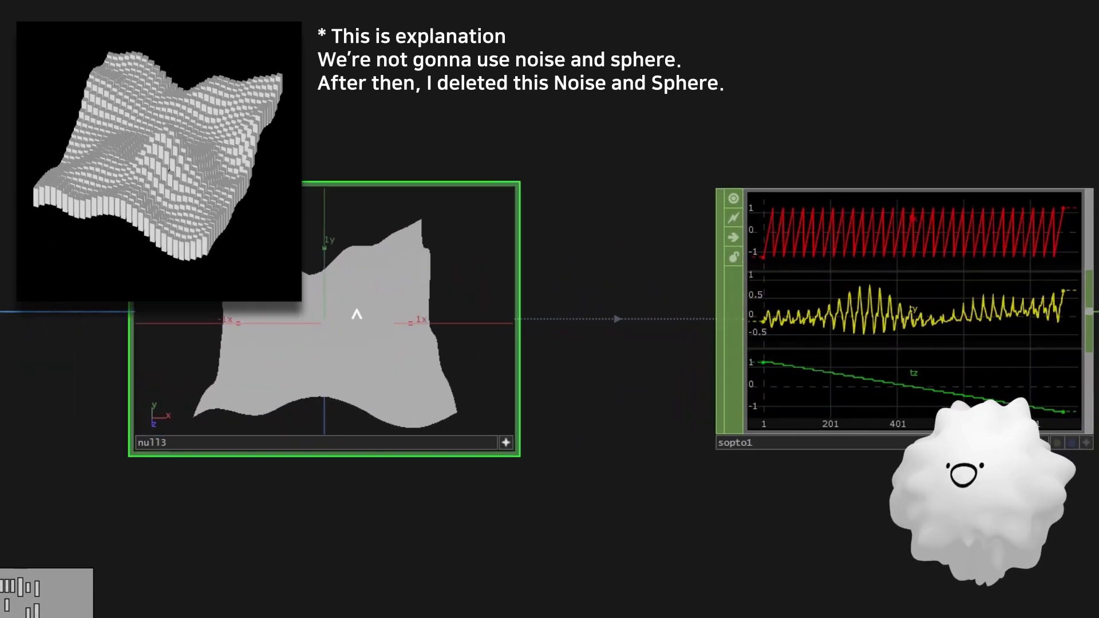
- View the null's displaced grid surface as a wireframe from an angle to examine its points
{"action": "key", "text": "w"}
{"action": "left_click_drag", "start_coordinate": [351, 314], "coordinate": [329, 332]}
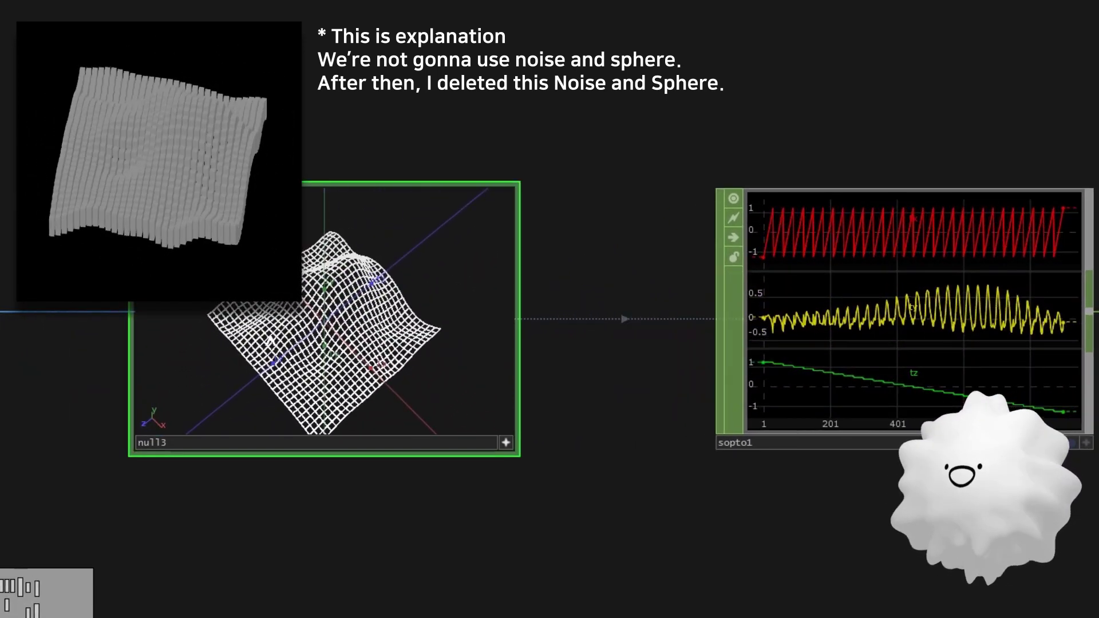
{"action": "middle_click_drag", "start_coordinate": [634, 365], "coordinate": [571, 328]}
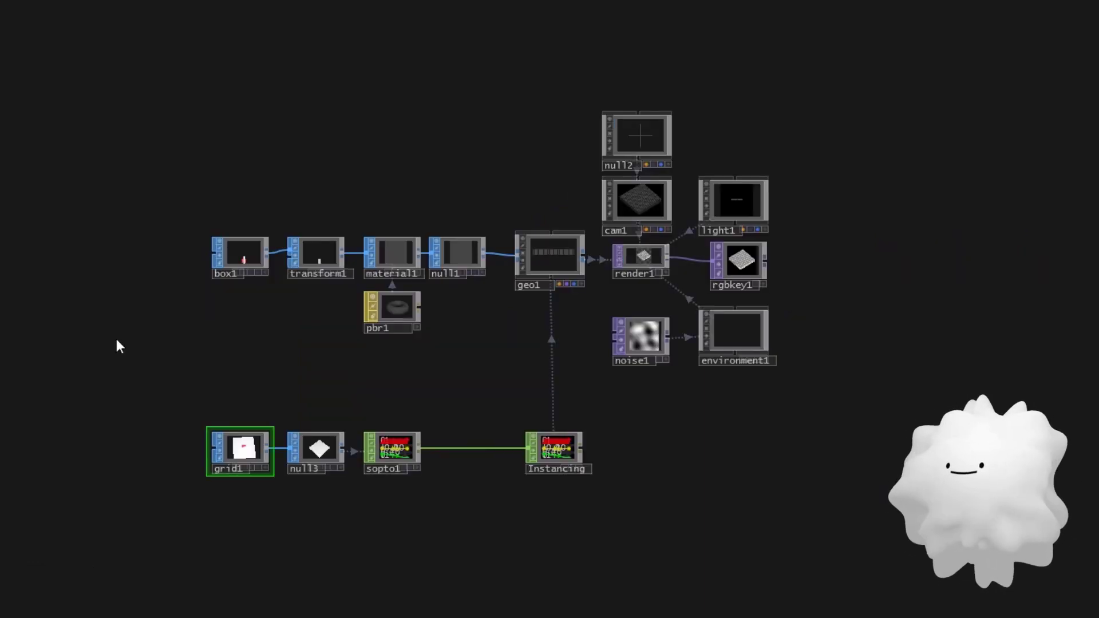
- Add a Constant CHOP and set up its first channel as XY with the value 30
{"action": "scroll", "coordinate": [589, 326], "scroll_direction": "up", "scroll_amount": 10}
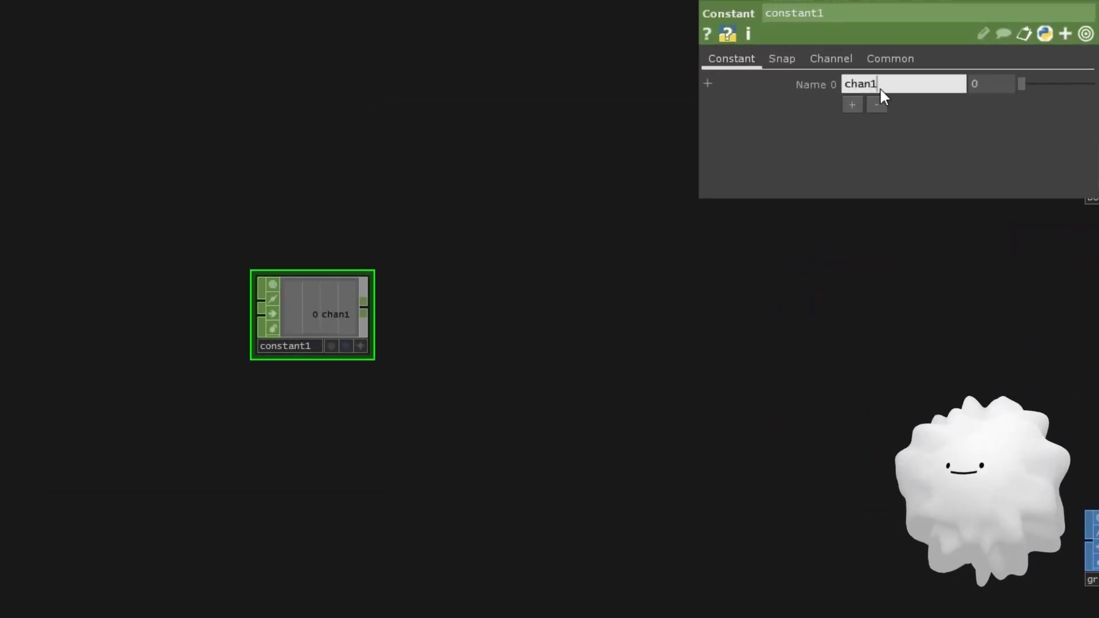
{"action": "key", "text": "BackSpace"}
{"action": "key", "text": "BackSpace"}
{"action": "key", "text": "BackSpace"}
{"action": "key", "text": "BackSpace"}
{"action": "key", "text": "BackSpace"}
{"action": "type", "text": "XY"}
{"action": "key", "text": "Return"}
{"action": "left_click", "coordinate": [955, 111]}
{"action": "type", "text": "3"}
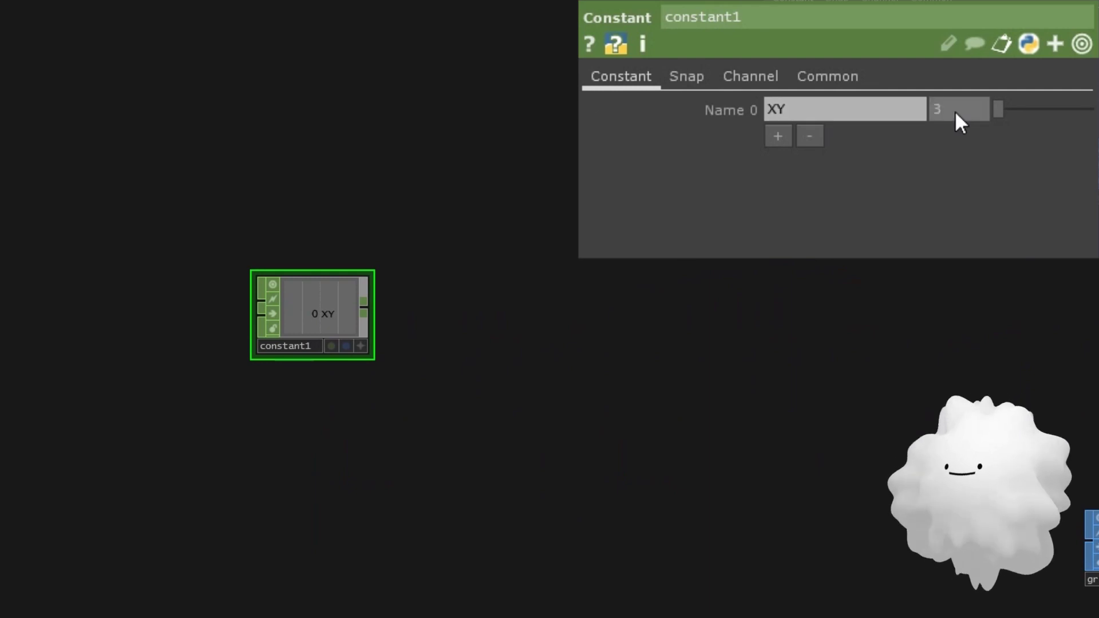
{"action": "type", "text": "0"}
{"action": "key", "text": "Return"}
- Add a second channel named Size to the Constant CHOP and set its value to 2.5
{"action": "left_click", "coordinate": [782, 136]}
{"action": "left_click", "coordinate": [818, 133]}
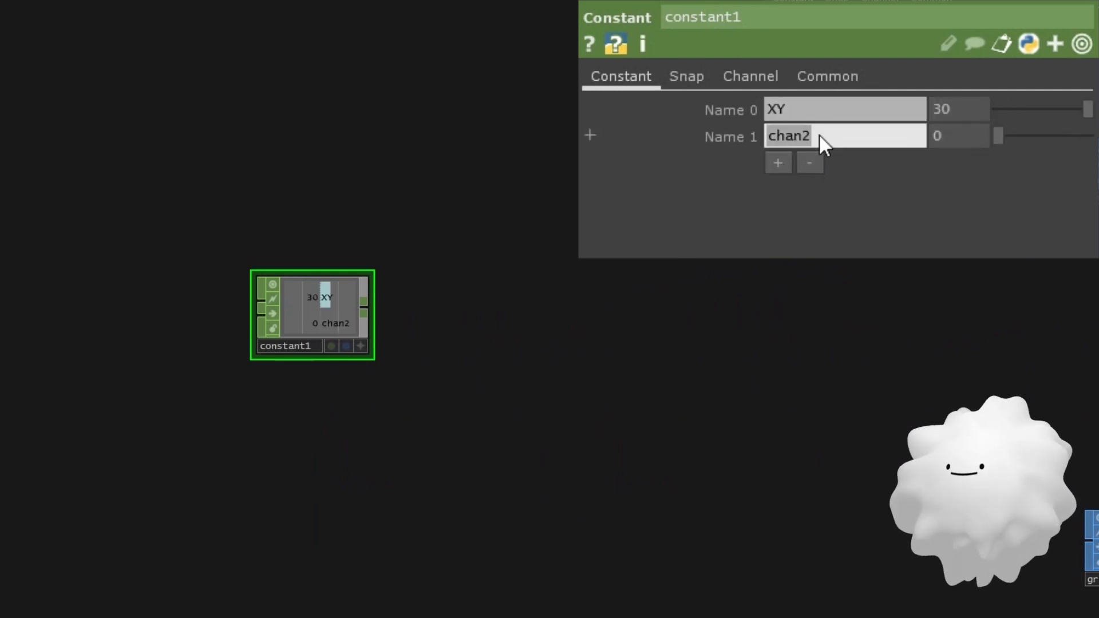
{"action": "type", "text": "Size"}
{"action": "key", "text": "Return"}
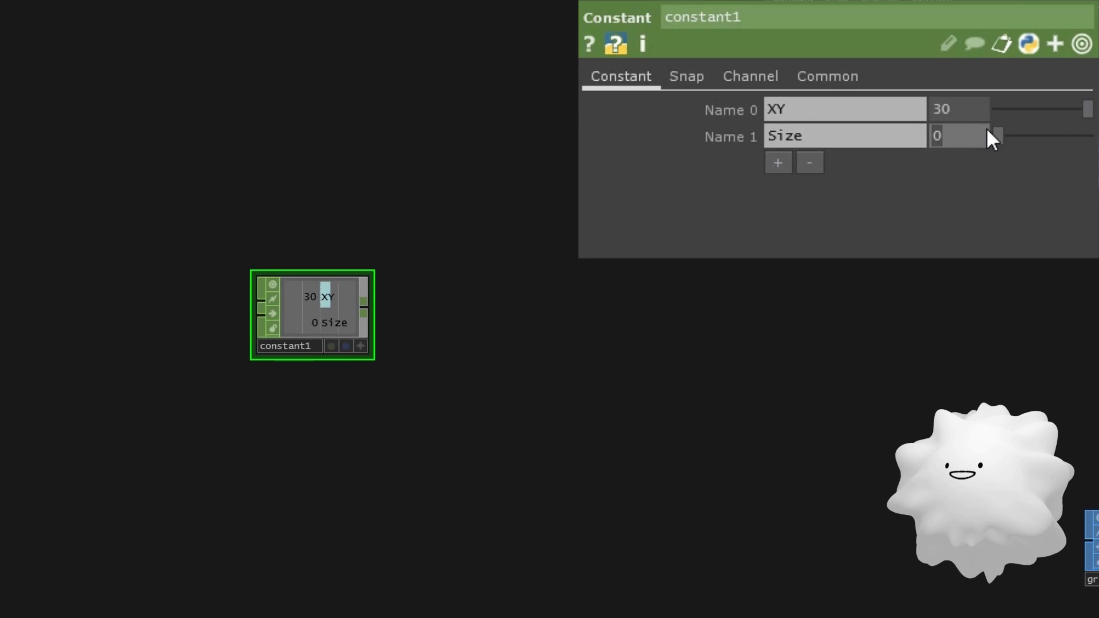
{"action": "type", "text": "2.5"}
{"action": "key", "text": "Return"}
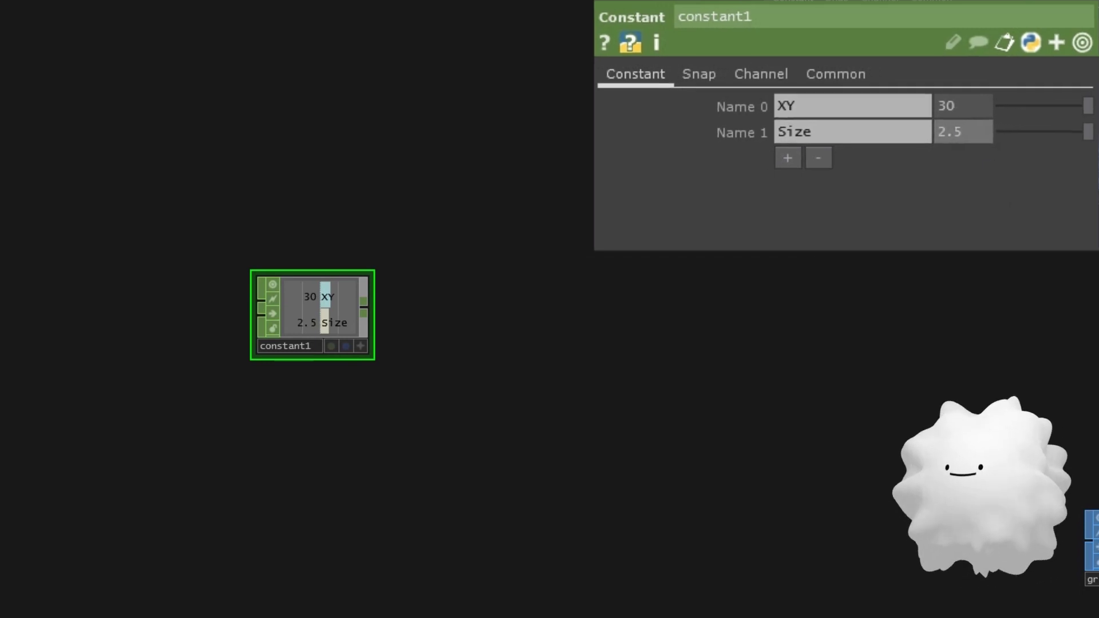
- Connect a Null CHOP to the Constant's output, set well apart from it, and make its viewer active
{"action": "left_click", "coordinate": [490, 290]}
{"action": "left_click", "coordinate": [598, 309]}
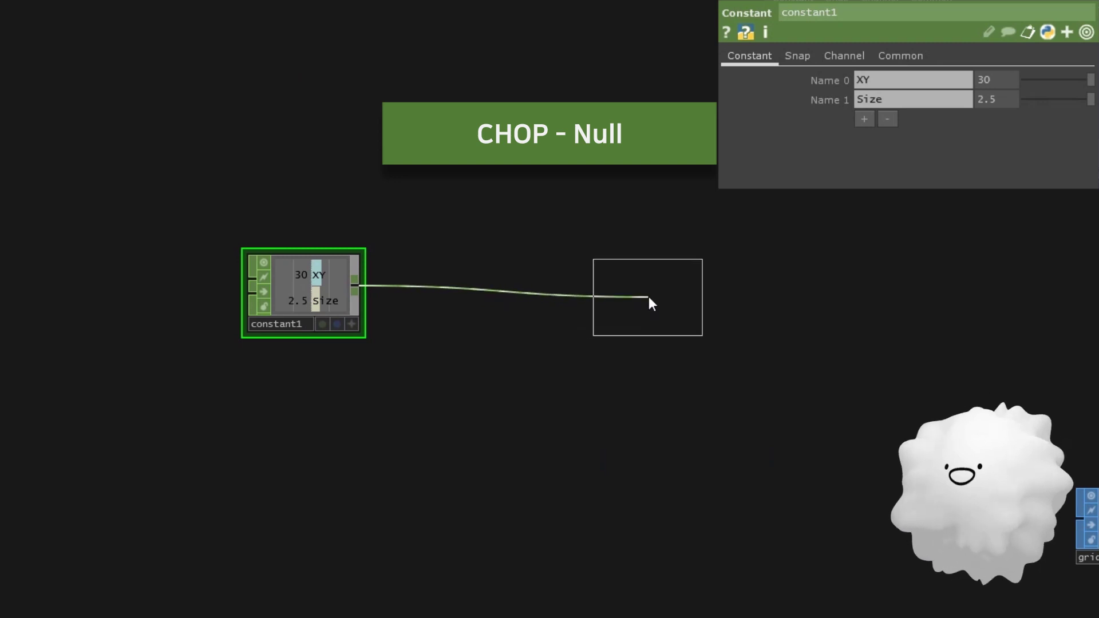
{"action": "left_click", "coordinate": [647, 297]}
{"action": "left_click_drag", "start_coordinate": [648, 296], "coordinate": [692, 321]}
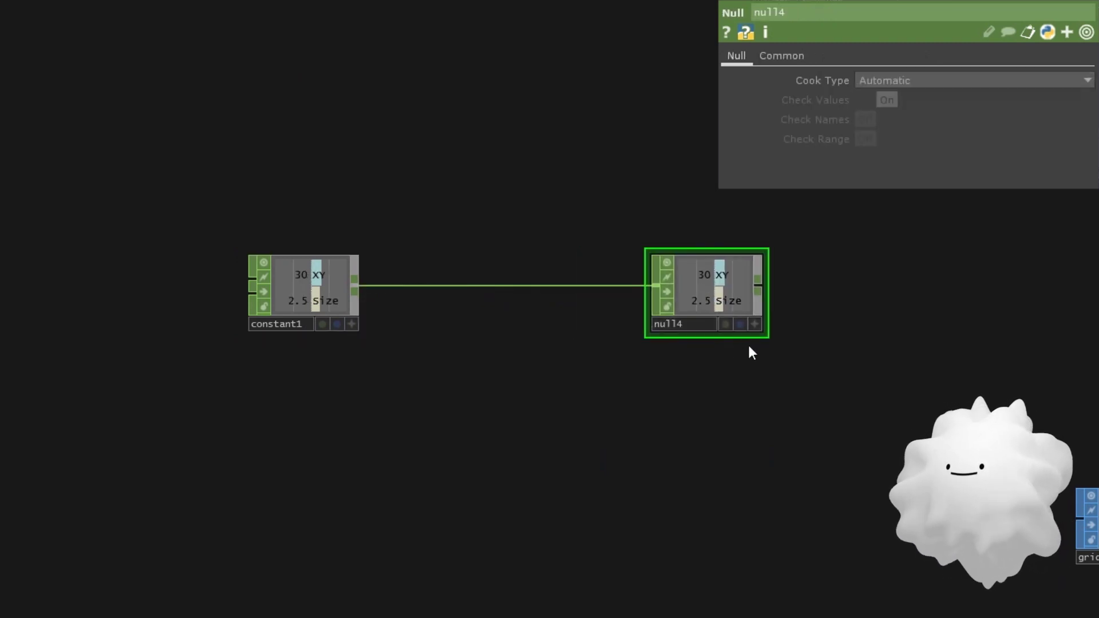
{"action": "left_click_drag", "start_coordinate": [848, 317], "coordinate": [462, 310]}
{"action": "left_click", "coordinate": [368, 316]}
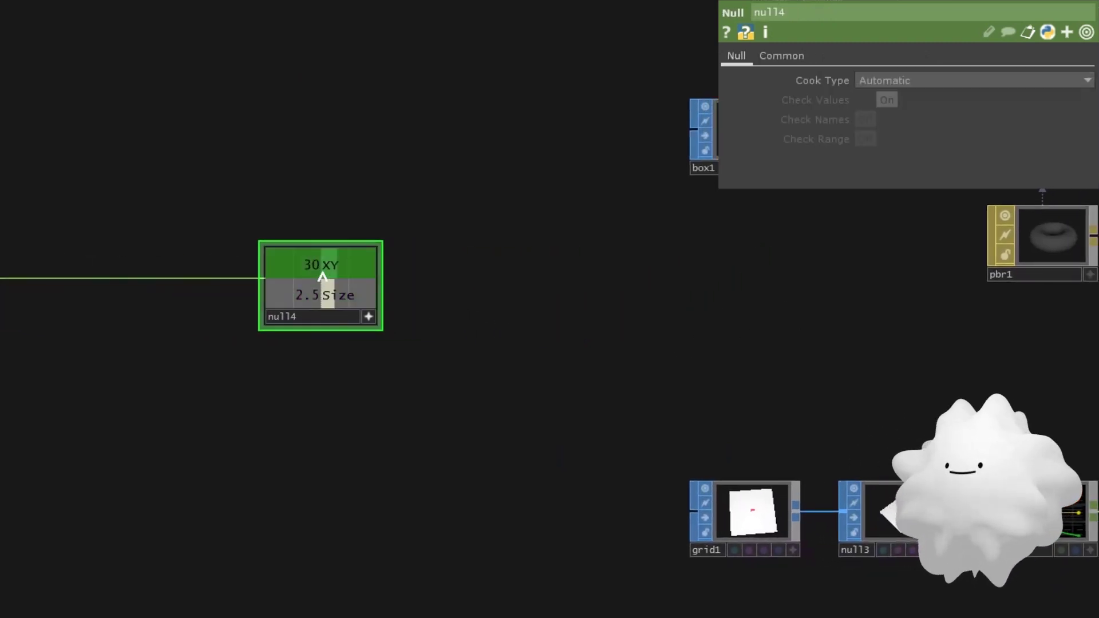
- Link the grid's Rows to the null's XY channel as a CHOP reference
{"action": "left_click", "coordinate": [736, 502]}
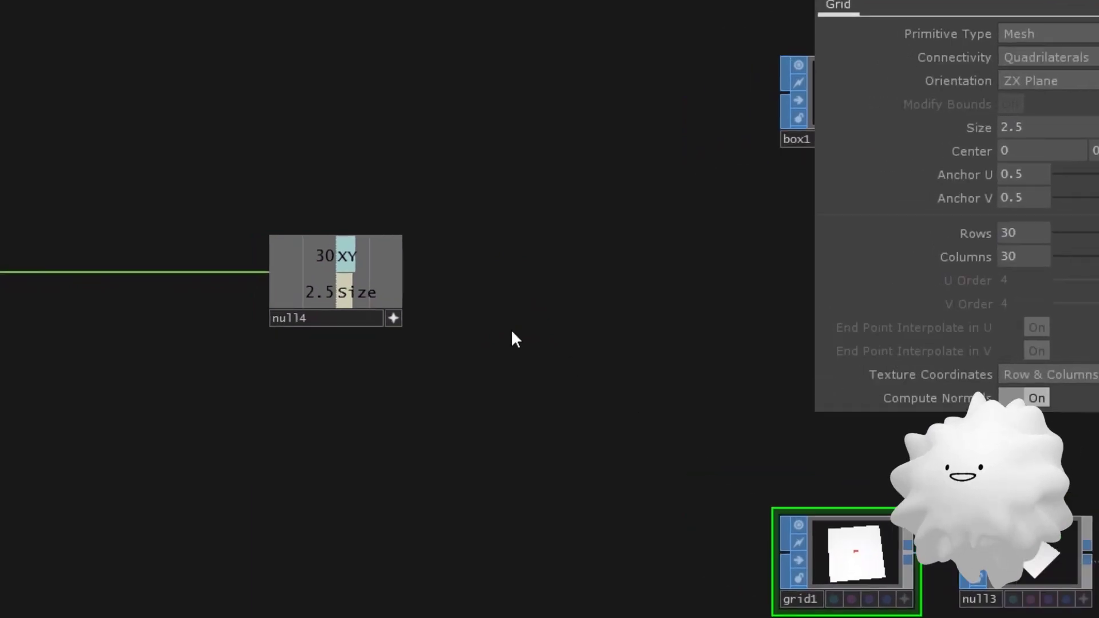
{"action": "left_click_drag", "start_coordinate": [553, 238], "coordinate": [1008, 244]}
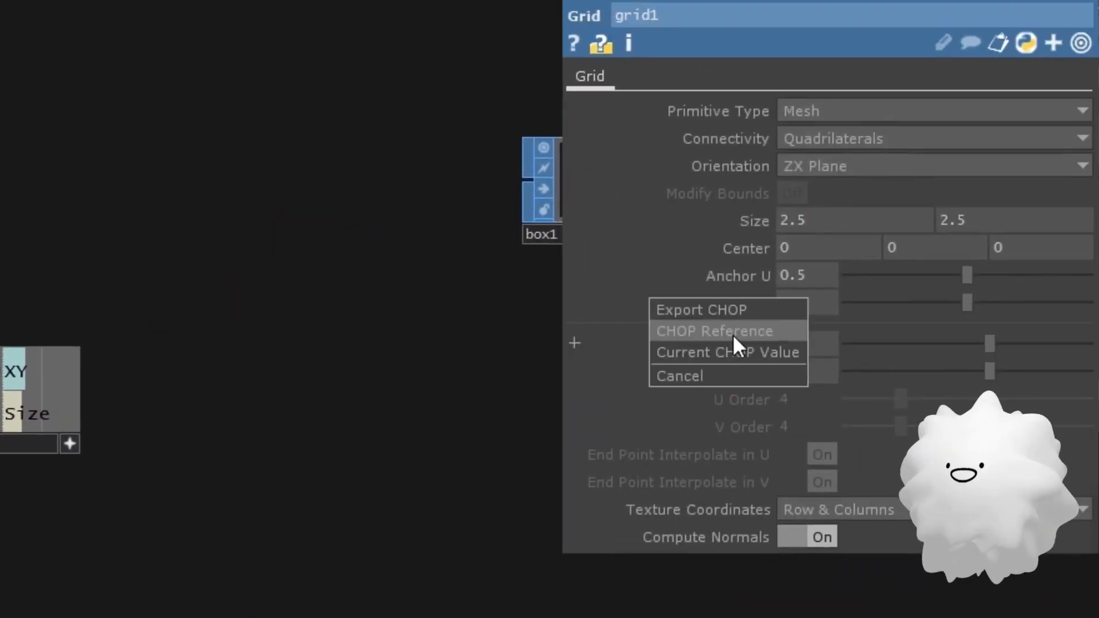
{"action": "left_click", "coordinate": [1012, 236]}
- Copy the XY reference expression from the grid's Rows into its Columns
{"action": "left_click", "coordinate": [1085, 245]}
{"action": "key", "text": "ctrl+a"}
{"action": "key", "text": "ctrl+c"}
{"action": "left_click", "coordinate": [805, 396]}
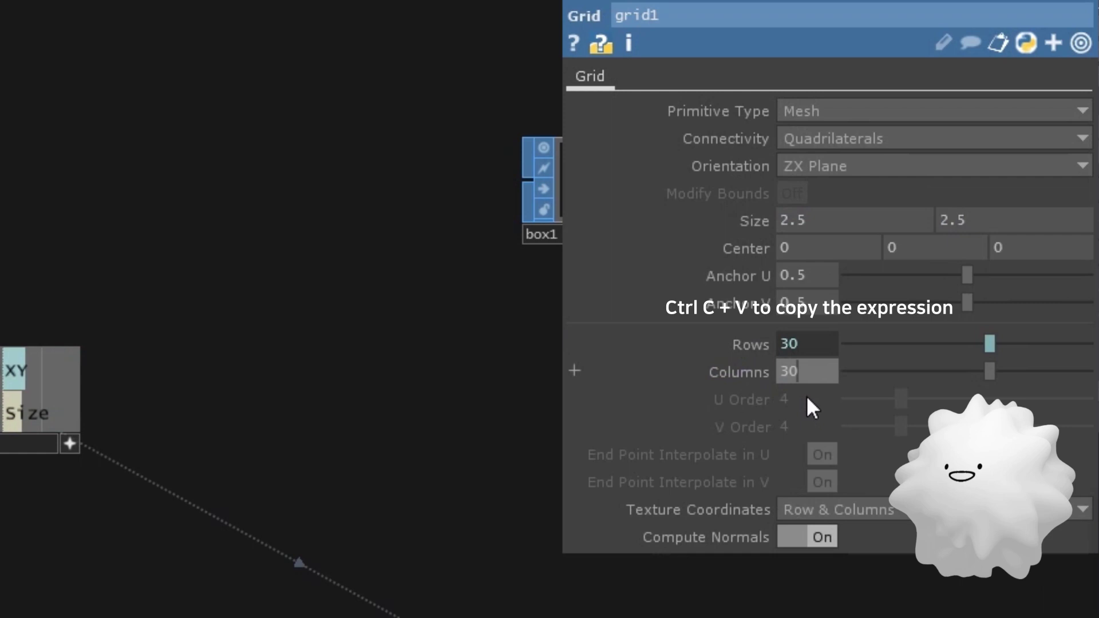
{"action": "key", "text": "ctrl+v"}
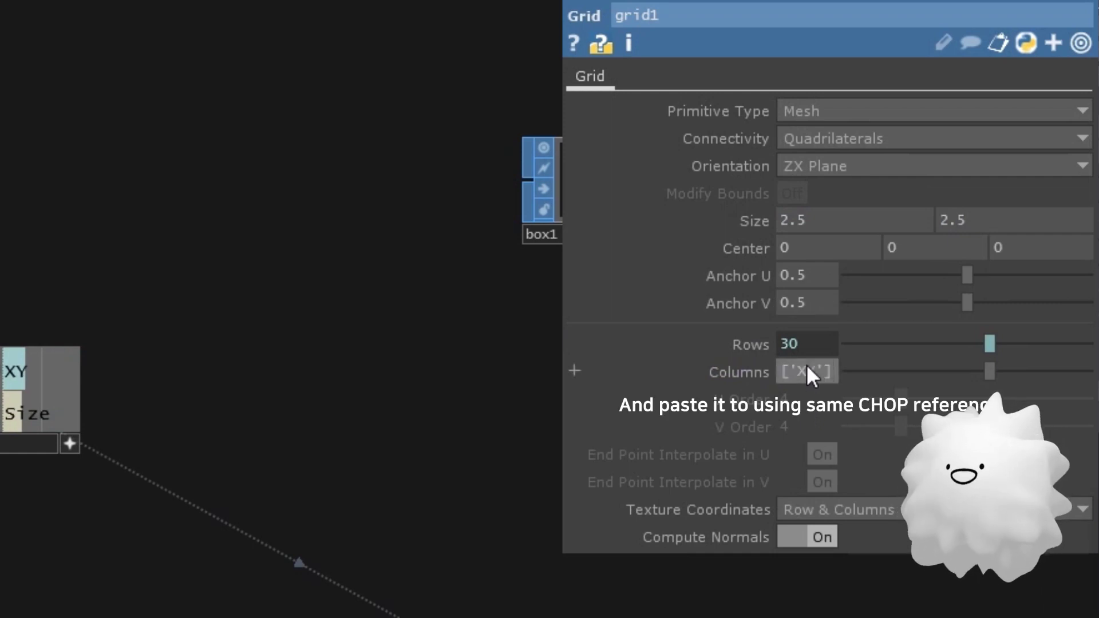
{"action": "key", "text": "Return"}
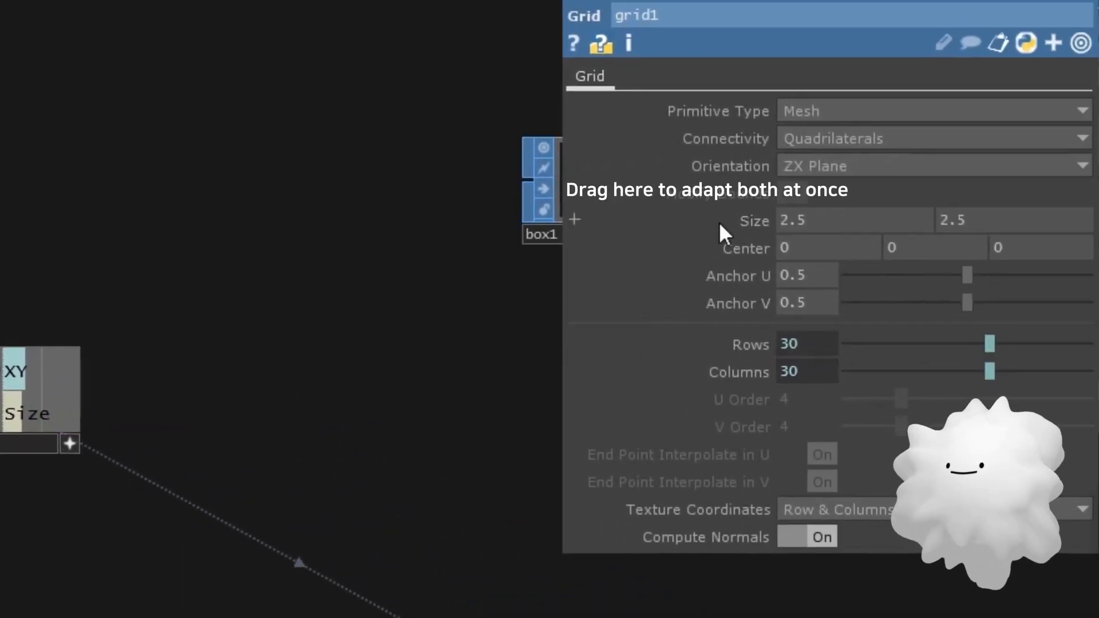
- Link both of the grid's Size values to the null's Size channel as CHOP references
{"action": "left_click_drag", "start_coordinate": [719, 222], "coordinate": [720, 214]}
{"action": "left_click", "coordinate": [720, 214]}
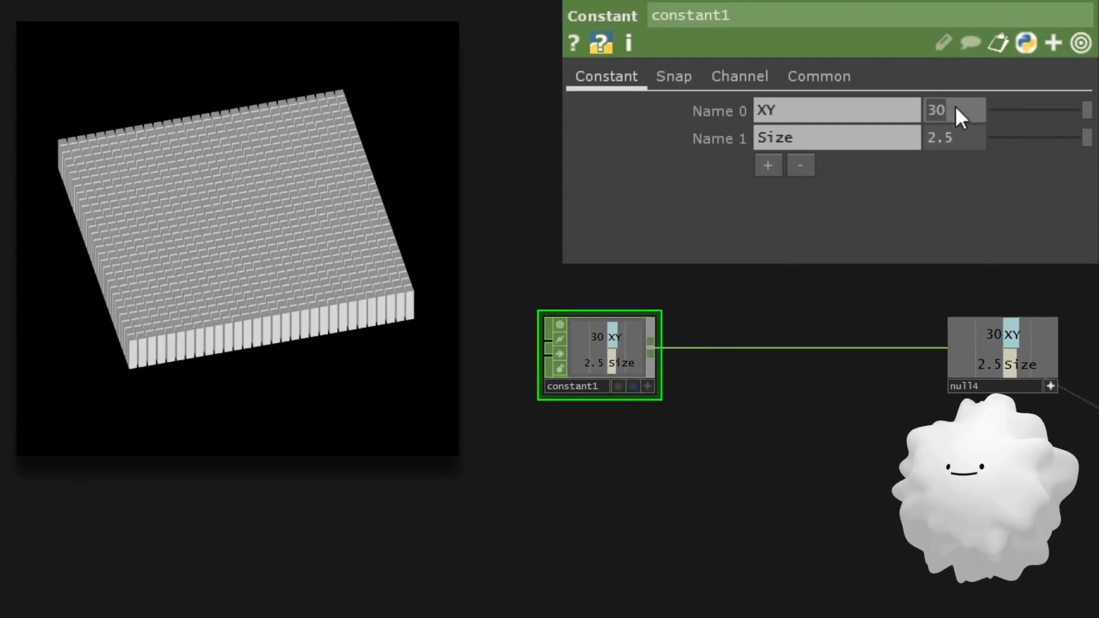
- Try XY values such as 20 and 5 in the Constant CHOP, and restore XY to 30
{"action": "type", "text": "20"}
{"action": "key", "text": "Return"}
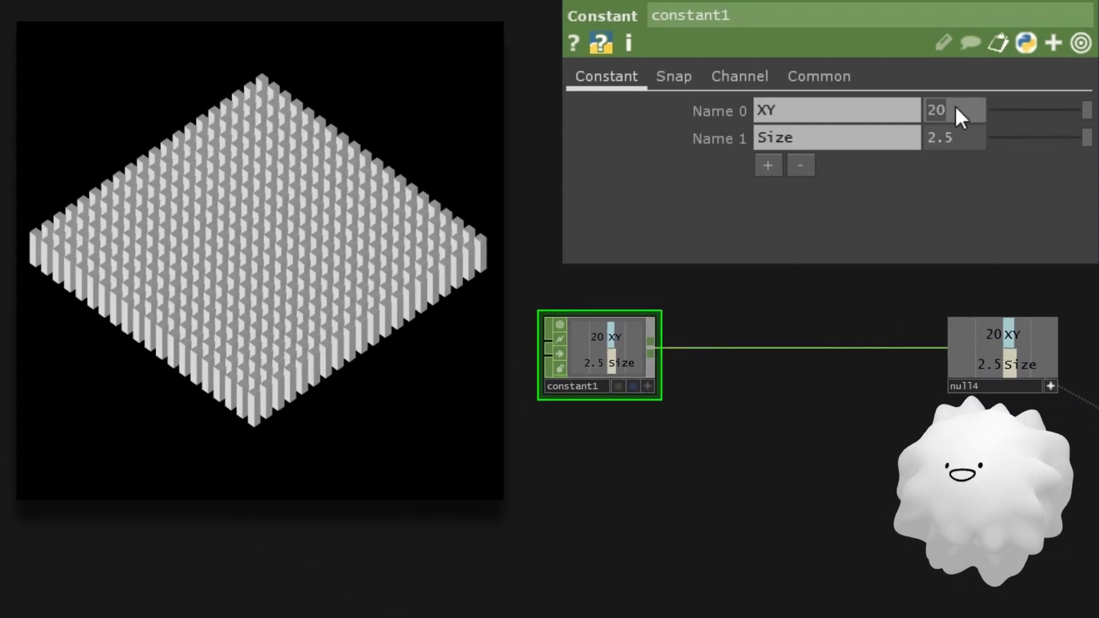
{"action": "scroll", "coordinate": [954, 105], "scroll_direction": "down", "scroll_amount": 5}
{"action": "scroll", "coordinate": [955, 105], "scroll_direction": "down", "scroll_amount": 2}
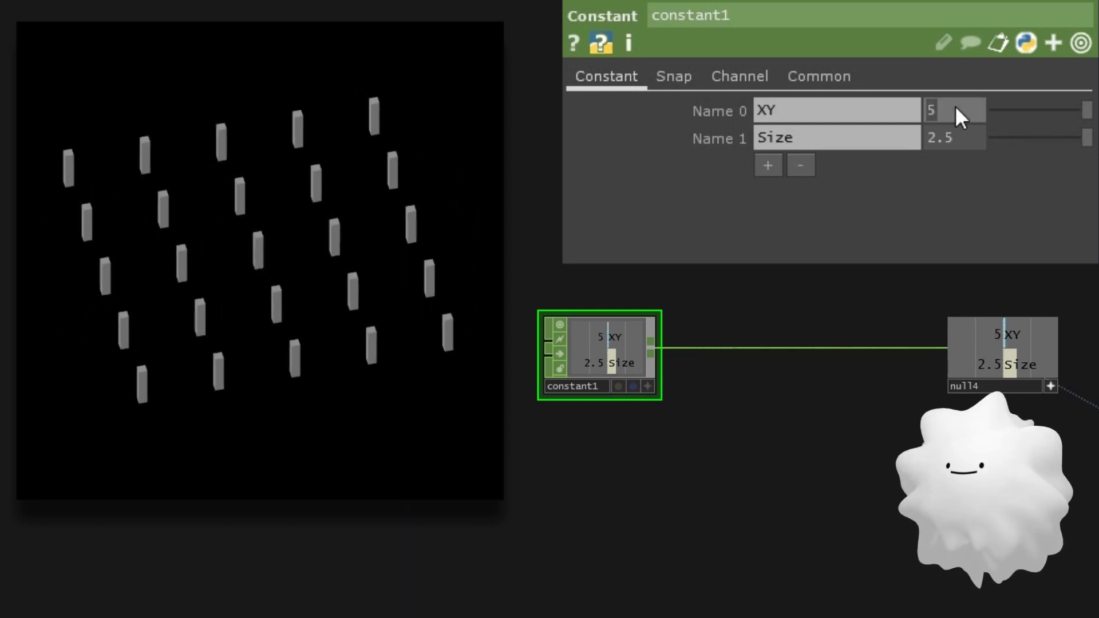
{"action": "middle_click_drag", "start_coordinate": [955, 106], "coordinate": [954, 73]}
{"action": "left_click", "coordinate": [959, 105]}
{"action": "type", "text": "30"}
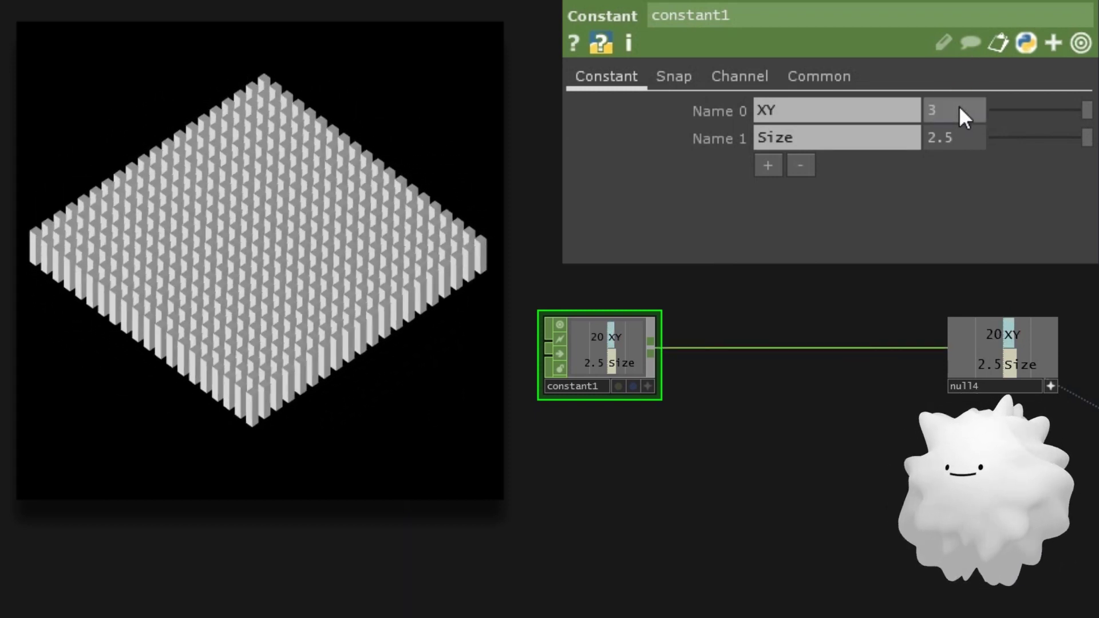
{"action": "key", "text": "Return"}
- Try varying the Constant CHOP's Size channel, and restore it to 2.5
{"action": "middle_click_drag", "start_coordinate": [958, 135], "coordinate": [948, 135]}
{"action": "left_click", "coordinate": [947, 137]}
{"action": "type", "text": "2.5"}
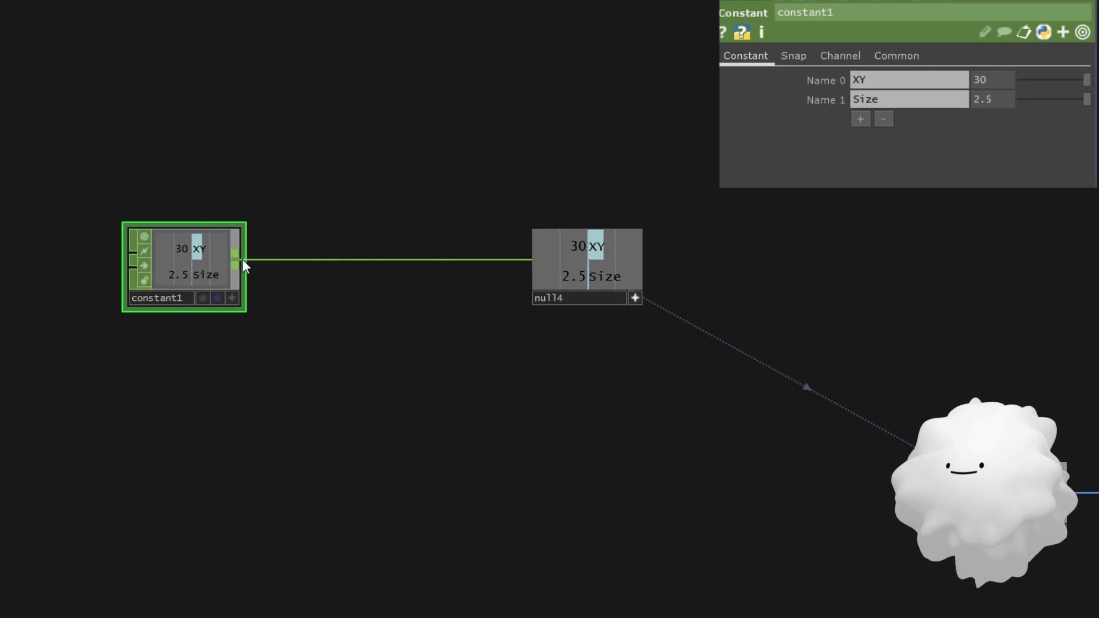
- Branch a Select CHOP off the Constant's output and duplicate it as a second branch below
{"action": "left_click_drag", "start_coordinate": [242, 262], "coordinate": [340, 182]}
{"action": "type", "text": "el"}
{"action": "key", "text": "Return"}
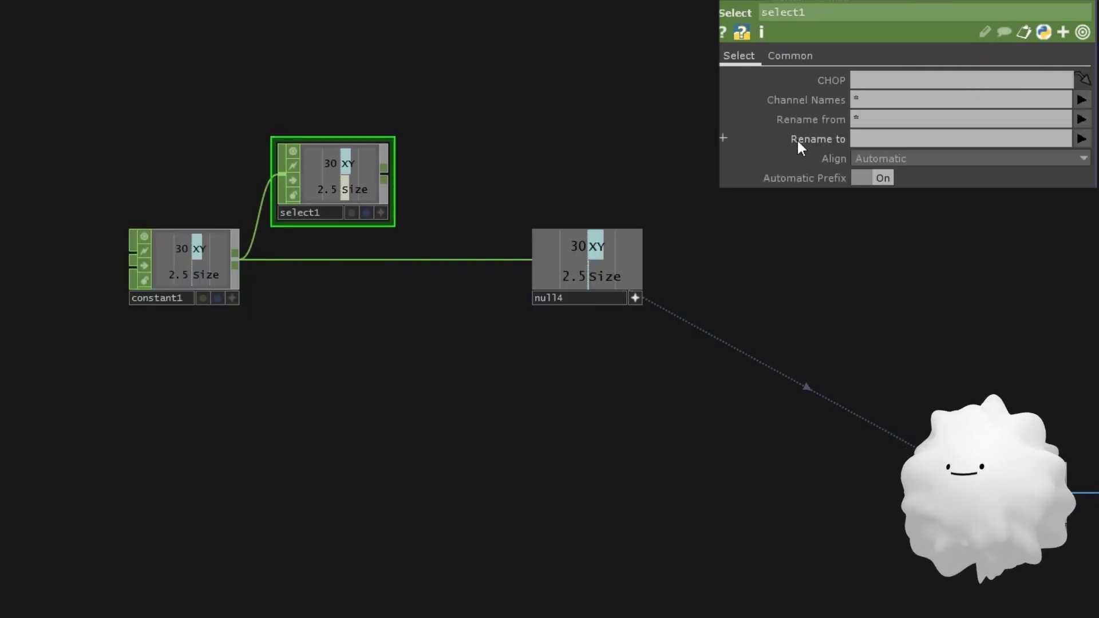
{"action": "key", "text": "ctrl+c"}
{"action": "key", "text": "ctrl+v"}
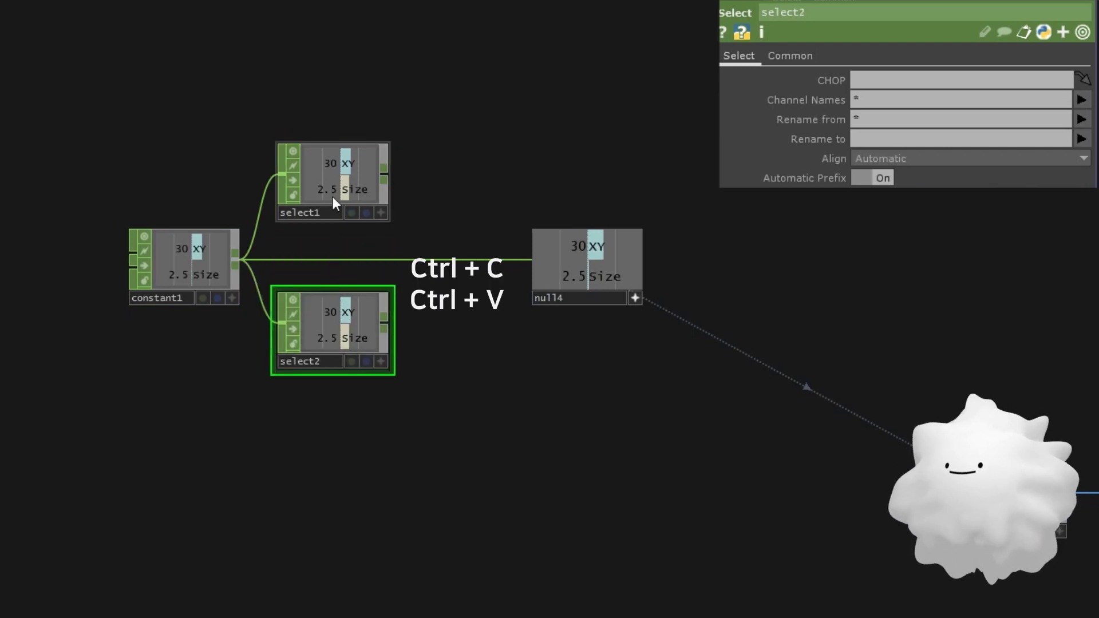
- Set the upper Select CHOP to pass only the XY channel and the lower one only Size
{"action": "left_click", "coordinate": [1081, 100]}
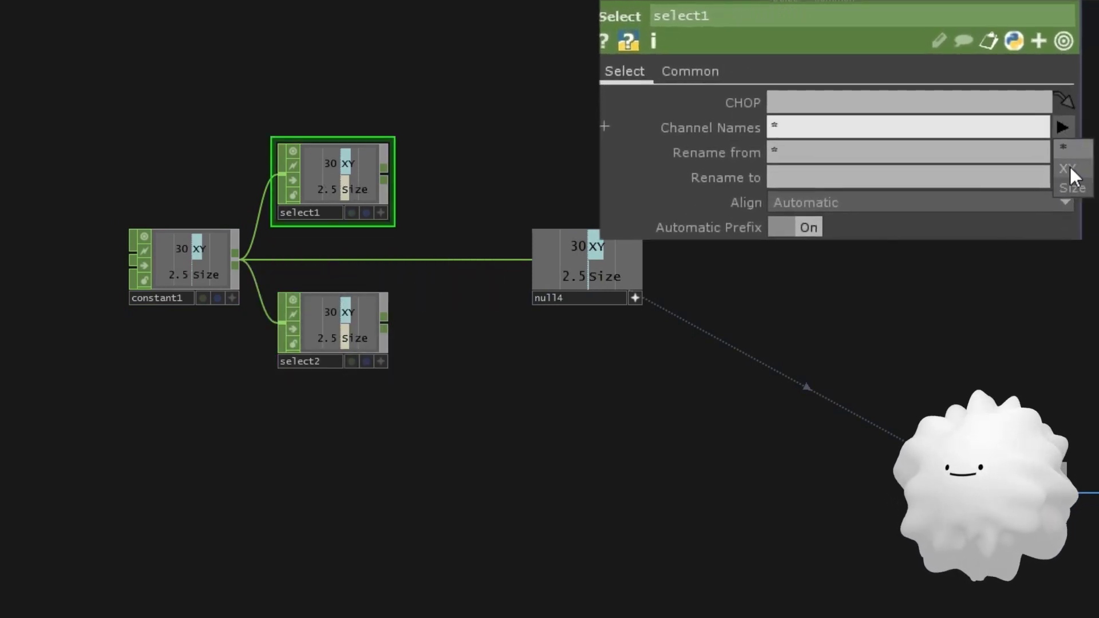
{"action": "left_click", "coordinate": [1086, 131]}
{"action": "left_click", "coordinate": [338, 323]}
{"action": "left_click", "coordinate": [1063, 127]}
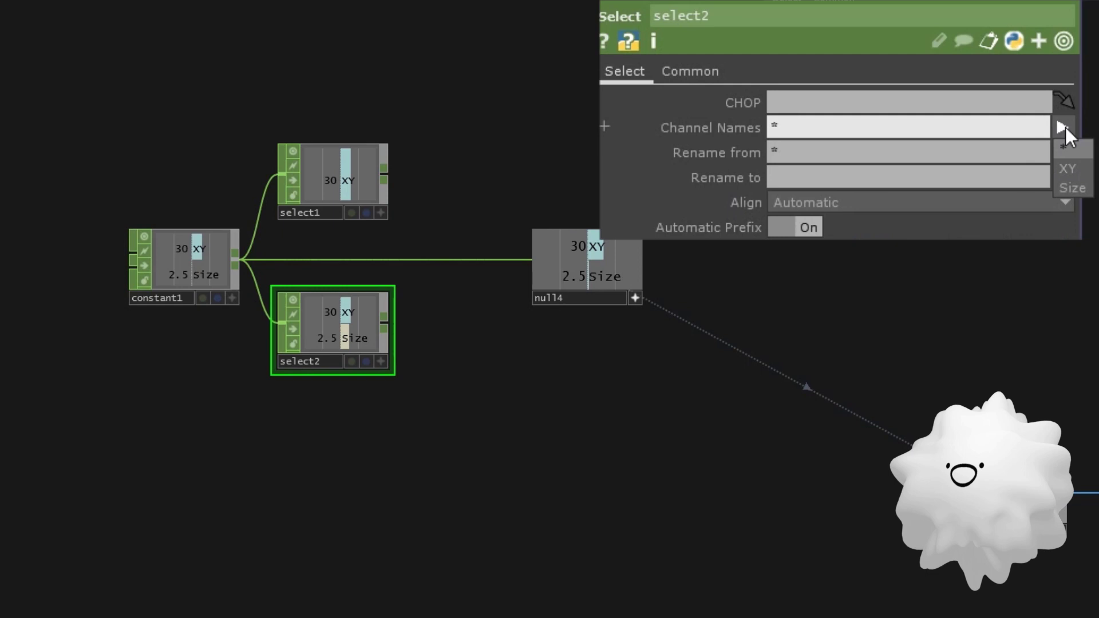
{"action": "left_click", "coordinate": [1066, 187]}
- Move the Constant's null farther away and place a Math CHOP between it and the two Select CHOPs
{"action": "left_click", "coordinate": [328, 169]}
{"action": "scroll", "coordinate": [341, 270], "scroll_direction": "up", "scroll_amount": 3}
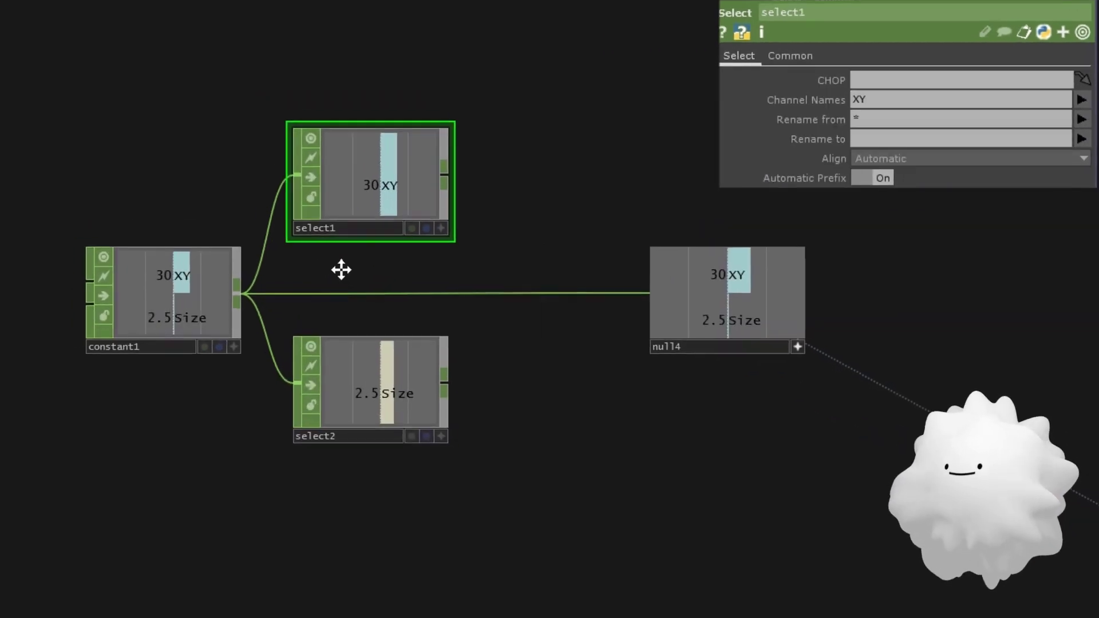
{"action": "left_click_drag", "start_coordinate": [720, 349], "coordinate": [840, 349]}
{"action": "double_click", "coordinate": [569, 257]}
{"action": "type", "text": "math"}
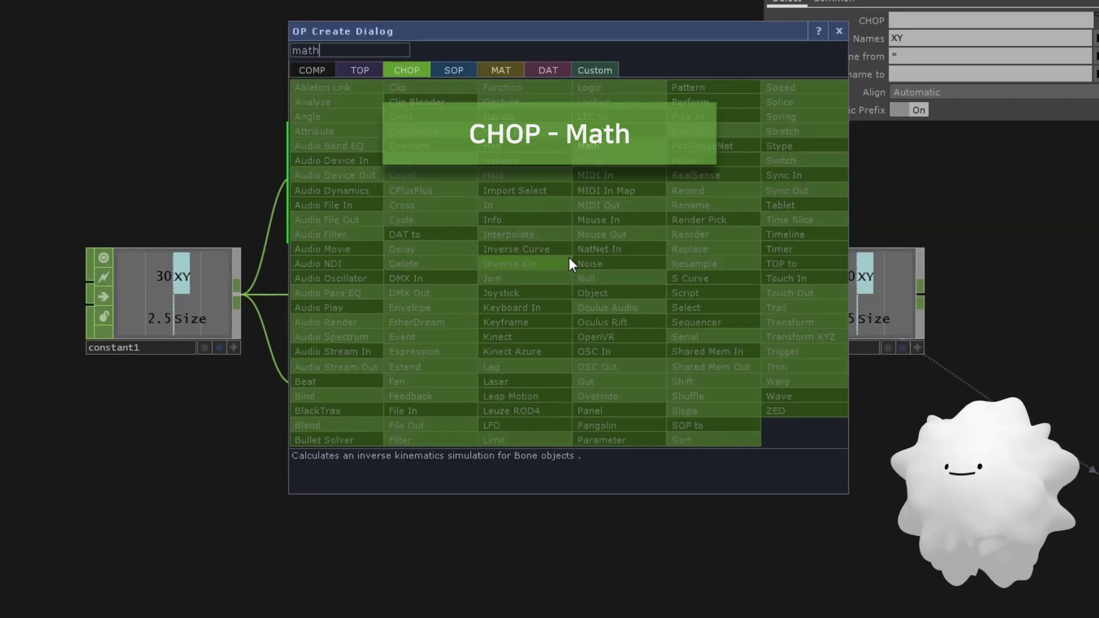
{"action": "key", "text": "Return"}
{"action": "left_click", "coordinate": [569, 258]}
{"action": "left_click_drag", "start_coordinate": [569, 258], "coordinate": [592, 241]}
- Wire both Select CHOPs into the Math CHOP and set its Combine CHOPs operation to Divide
{"action": "left_click_drag", "start_coordinate": [444, 275], "coordinate": [444, 344]}
{"action": "left_click_drag", "start_coordinate": [445, 173], "coordinate": [538, 264]}
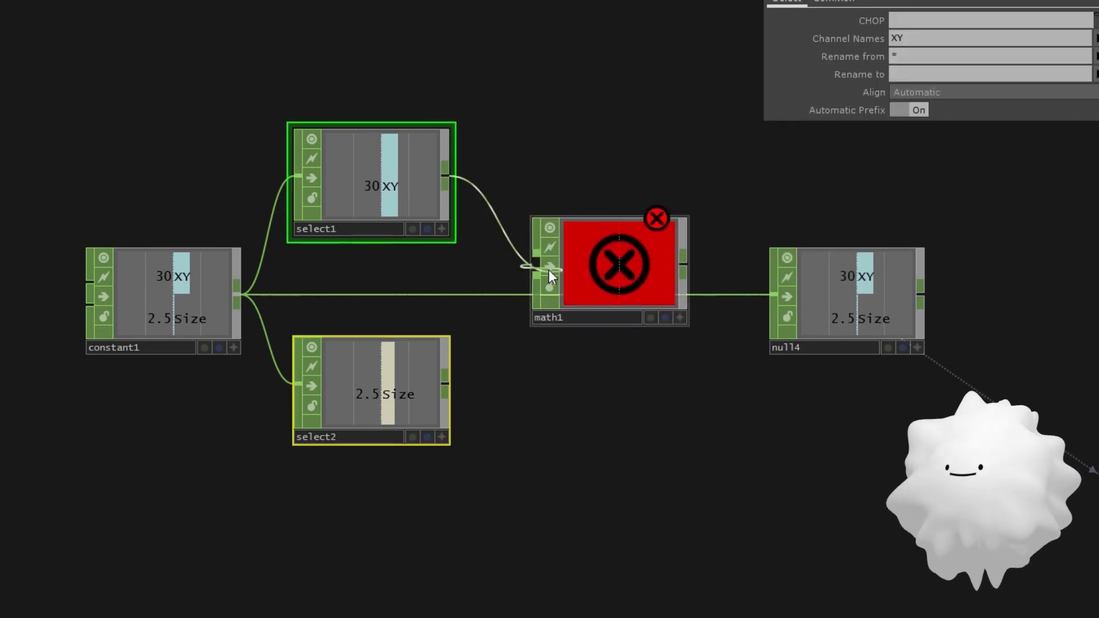
{"action": "left_click", "coordinate": [600, 274]}
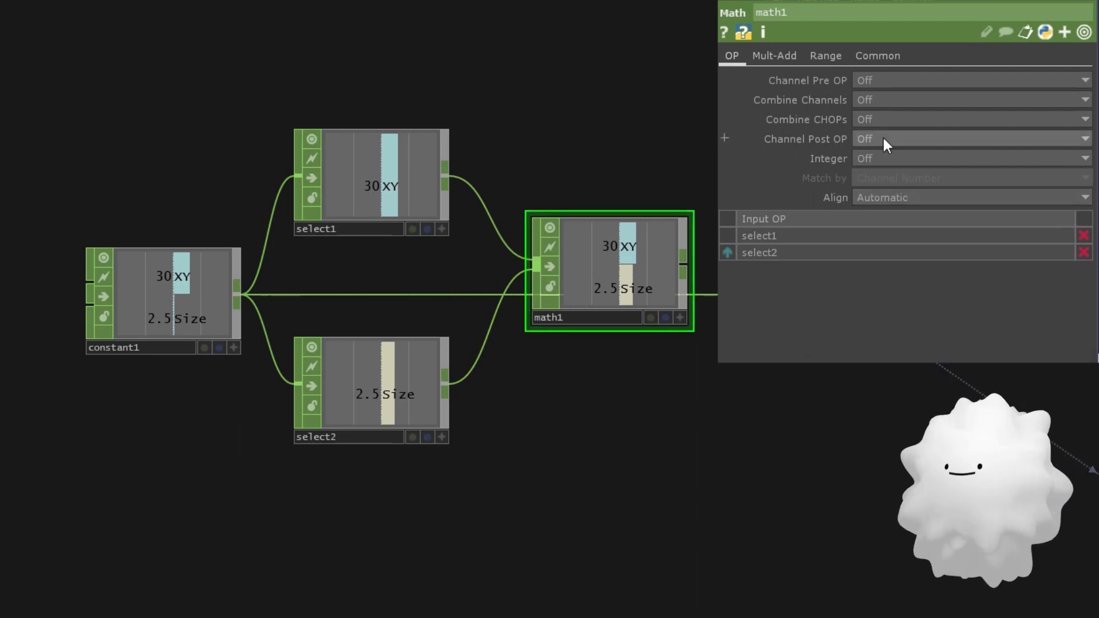
{"action": "left_click", "coordinate": [885, 118]}
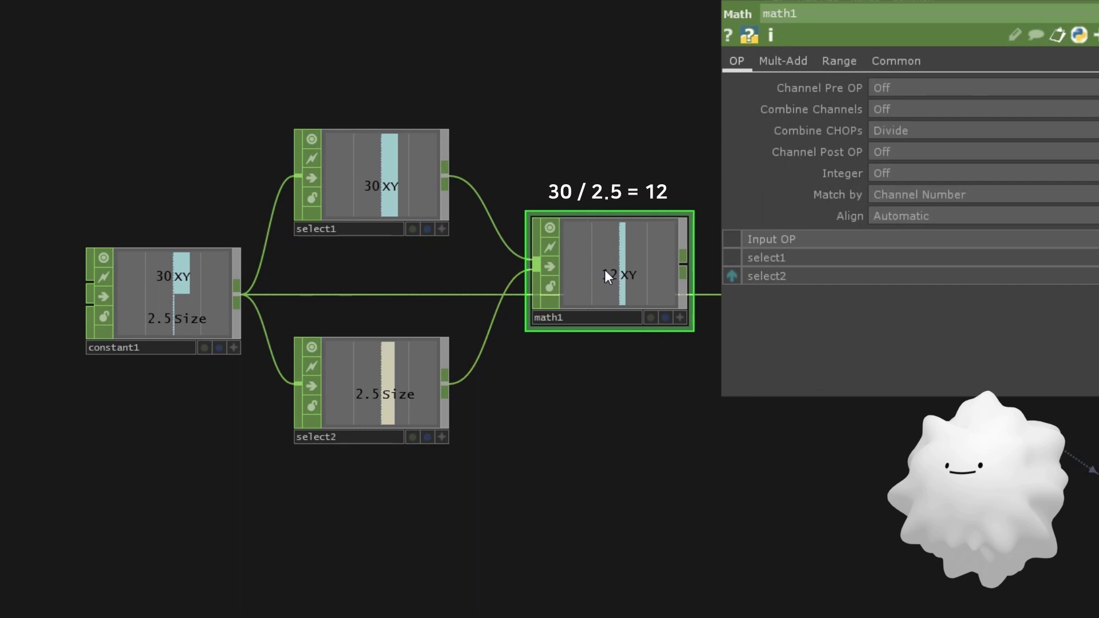
- Reorder the Math CHOP's inputs so that the Size branch is divided by the XY branch
{"action": "left_click", "coordinate": [751, 394]}
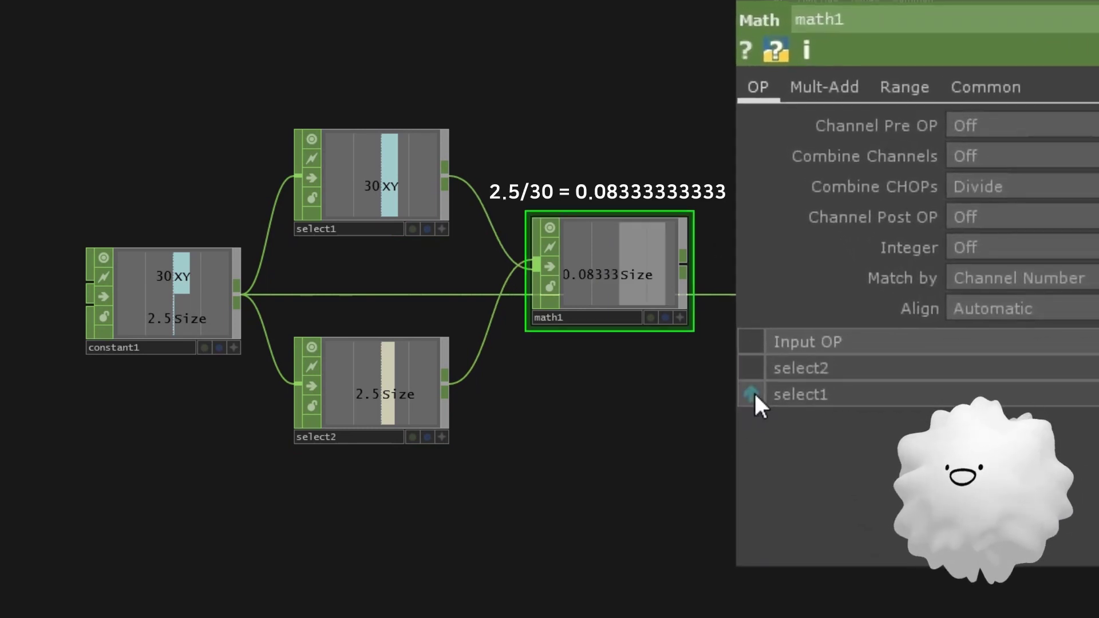
{"action": "scroll", "coordinate": [609, 263], "scroll_direction": "up", "scroll_amount": 5}
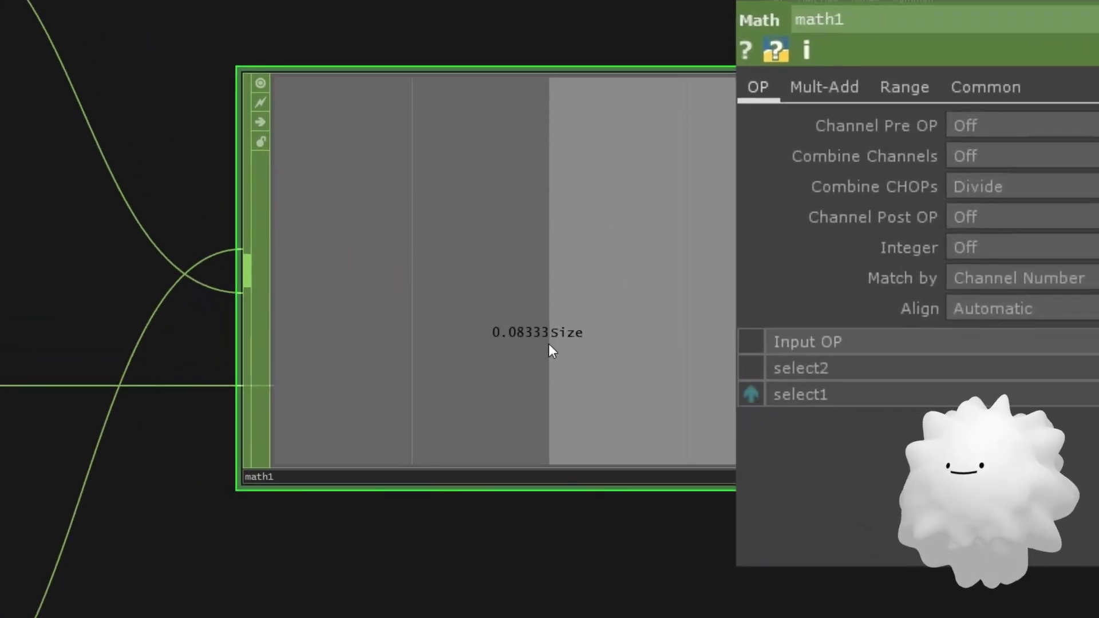
{"action": "scroll", "coordinate": [515, 343], "scroll_direction": "down", "scroll_amount": 5}
- Arrange the Math CHOP directly above the Constant's null and make its viewer active
{"action": "left_click_drag", "start_coordinate": [606, 444], "coordinate": [421, 334]}
{"action": "left_click_drag", "start_coordinate": [567, 242], "coordinate": [714, 242]}
{"action": "left_click_drag", "start_coordinate": [347, 222], "coordinate": [466, 114]}
{"action": "scroll", "coordinate": [353, 159], "scroll_direction": "down", "scroll_amount": 2}
{"action": "key", "text": "ctrl+z"}
{"action": "key", "text": "ctrl+z"}
{"action": "left_click_drag", "start_coordinate": [570, 115], "coordinate": [320, 222]}
{"action": "key", "text": "a"}
{"action": "scroll", "coordinate": [257, 145], "scroll_direction": "up", "scroll_amount": 2}
- Drive the box Transform SOP's Uniform Scale with a CHOP reference to the Math CHOP's Size channel
{"action": "key", "text": "p"}
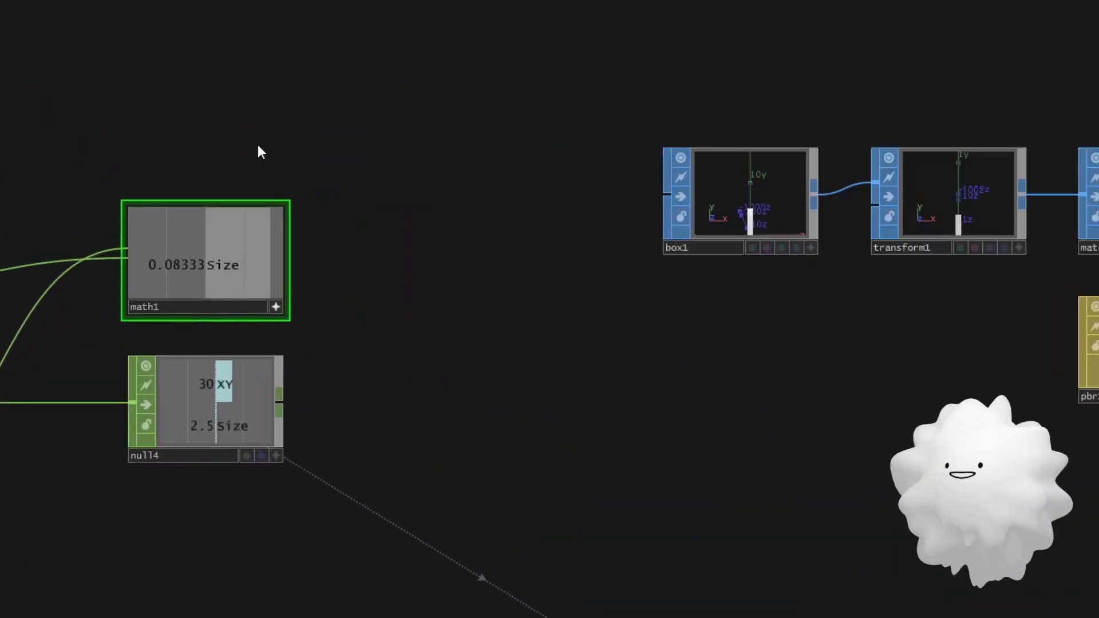
{"action": "left_click_drag", "start_coordinate": [440, 229], "coordinate": [348, 230]}
{"action": "key", "text": "p"}
{"action": "scroll", "coordinate": [345, 232], "scroll_direction": "down", "scroll_amount": 2}
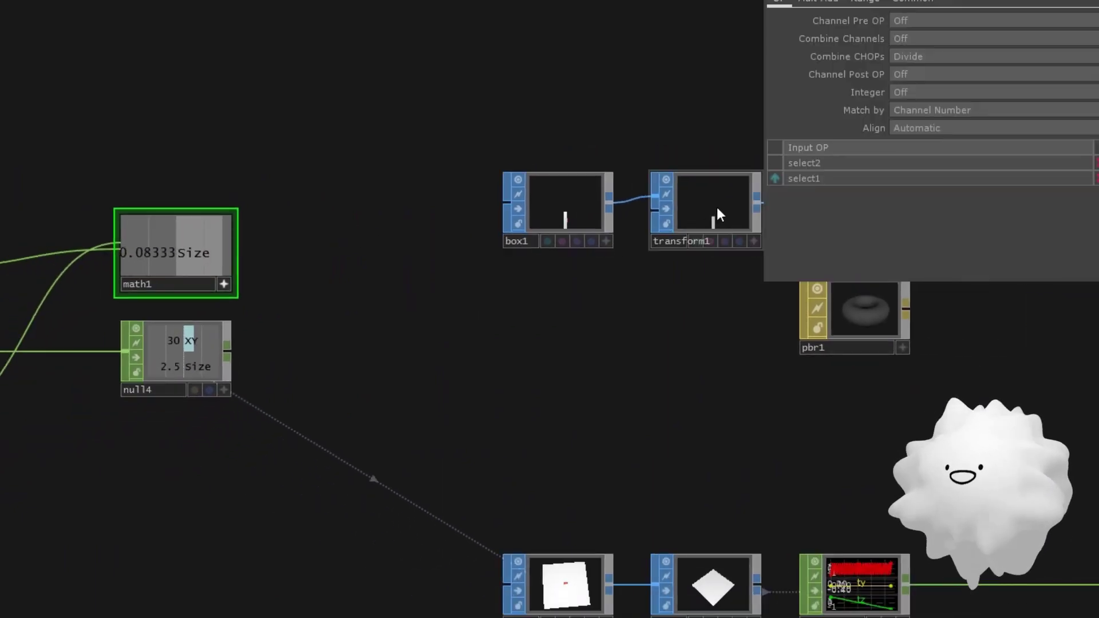
{"action": "left_click", "coordinate": [705, 213]}
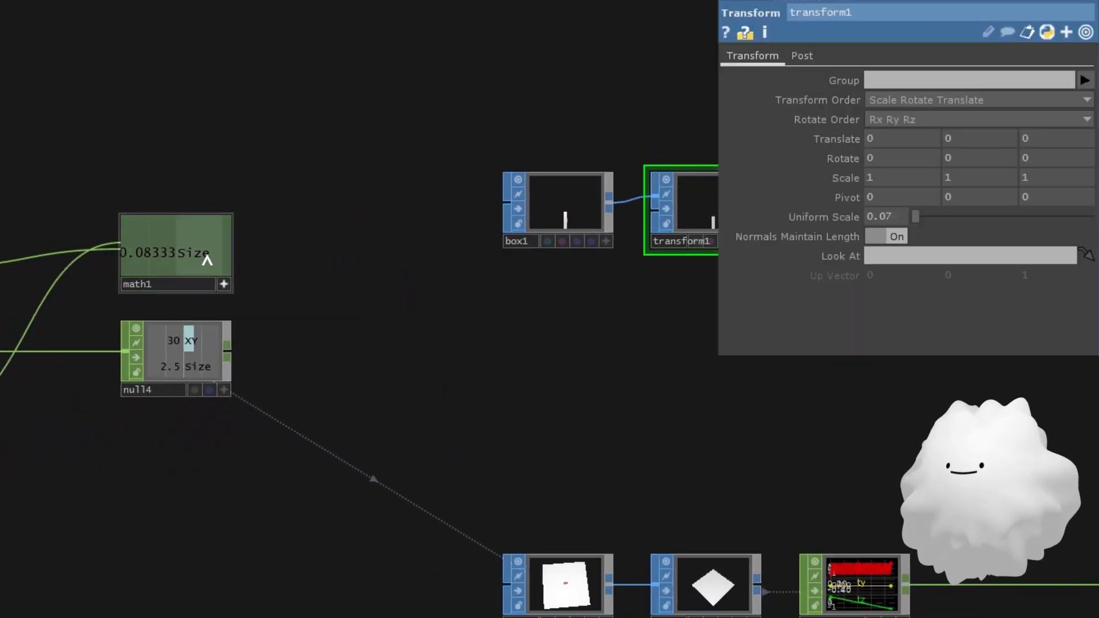
{"action": "left_click_drag", "start_coordinate": [752, 258], "coordinate": [882, 216]}
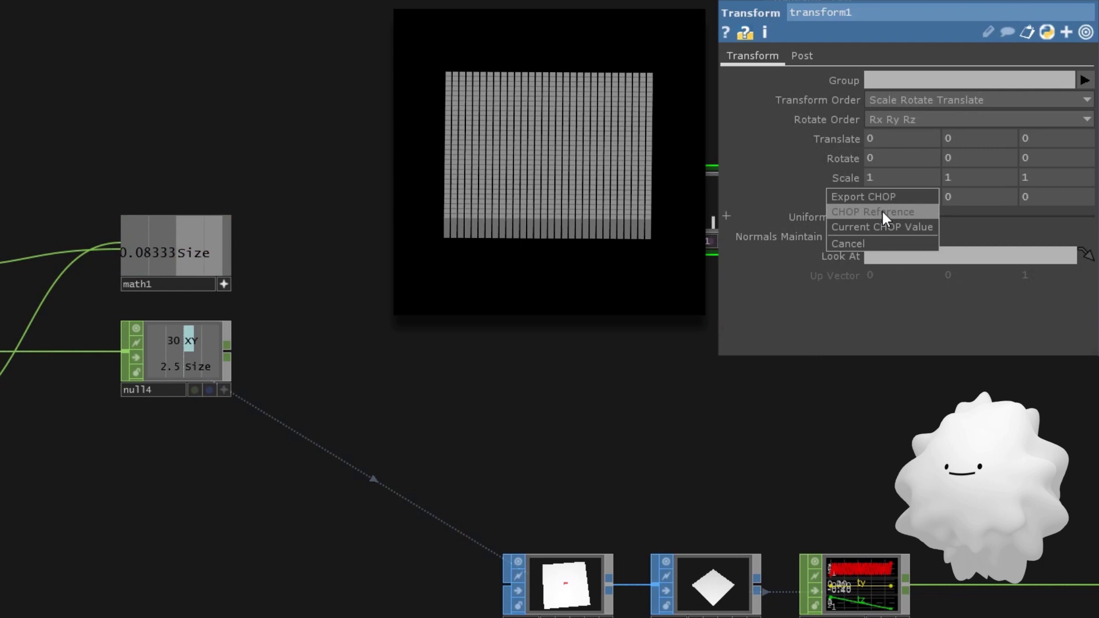
{"action": "left_click", "coordinate": [883, 213]}
{"action": "left_click_drag", "start_coordinate": [721, 376], "coordinate": [727, 372]}
{"action": "key", "text": "p"}
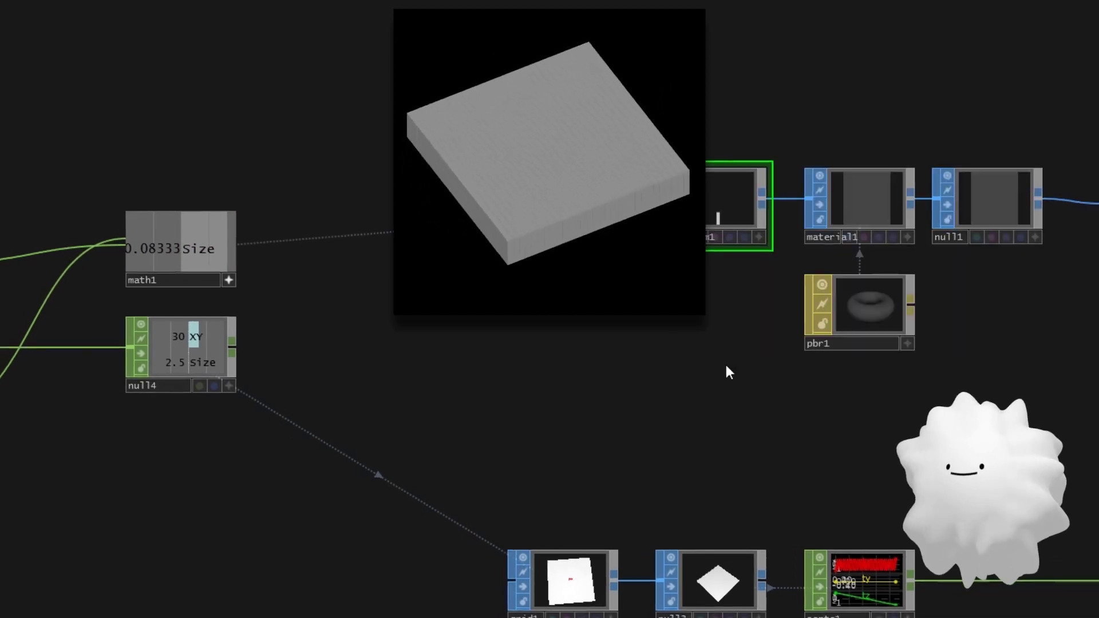
- Try the Constant CHOP with XY at 43 and Size at 3, and undo both changes
{"action": "left_click_drag", "start_coordinate": [591, 390], "coordinate": [910, 380]}
{"action": "left_click_drag", "start_coordinate": [291, 473], "coordinate": [469, 428]}
{"action": "key", "text": "p"}
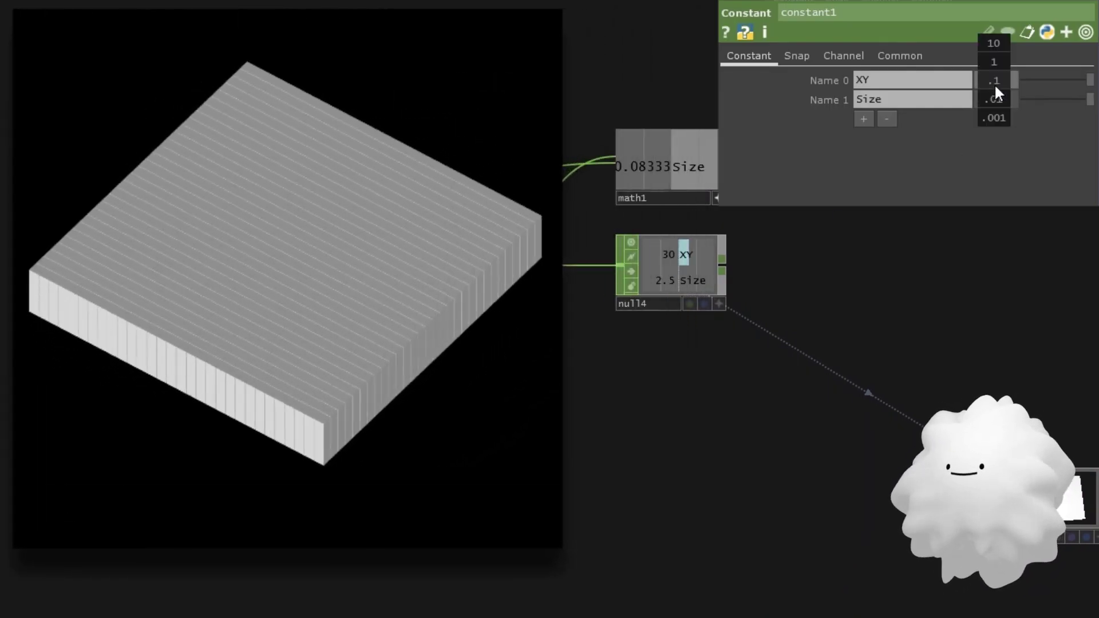
{"action": "middle_click_drag", "start_coordinate": [995, 86], "coordinate": [915, 57]}
{"action": "middle_click_drag", "start_coordinate": [997, 54], "coordinate": [995, 52]}
{"action": "middle_click_drag", "start_coordinate": [996, 100], "coordinate": [1000, 62]}
{"action": "left_click_drag", "start_coordinate": [598, 64], "coordinate": [604, 81]}
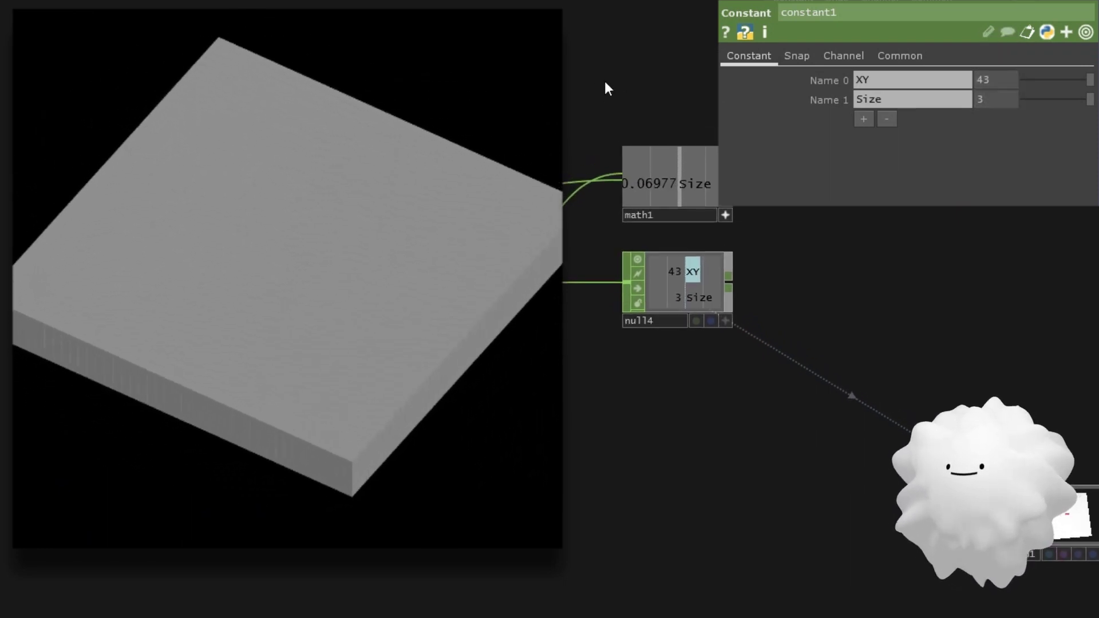
{"action": "left_click", "coordinate": [989, 85]}
{"action": "key", "text": "ctrl+z"}
{"action": "key", "text": "ctrl+z"}
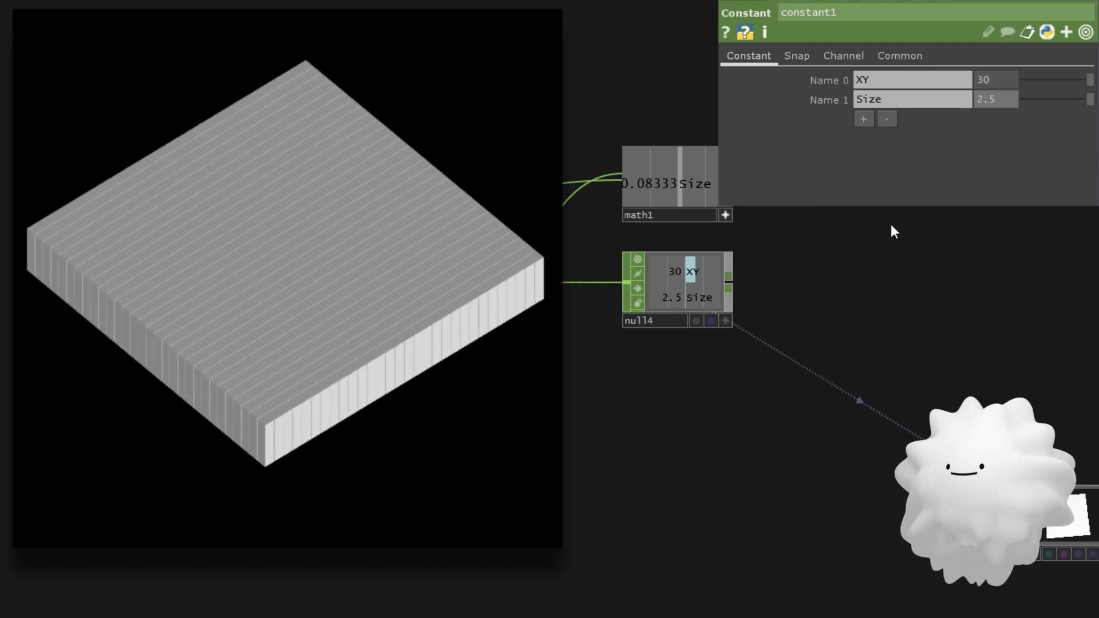
- Add a Noise TOP in the empty area below the Grid SOP
{"action": "left_click_drag", "start_coordinate": [888, 336], "coordinate": [835, 349]}
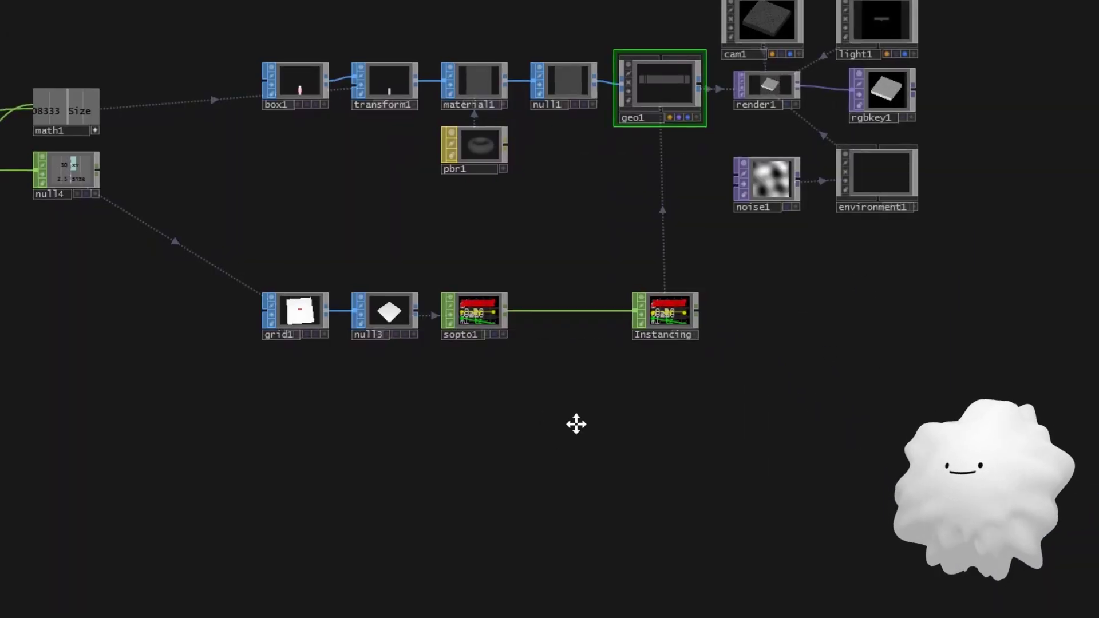
{"action": "scroll", "coordinate": [498, 404], "scroll_direction": "up", "scroll_amount": 2}
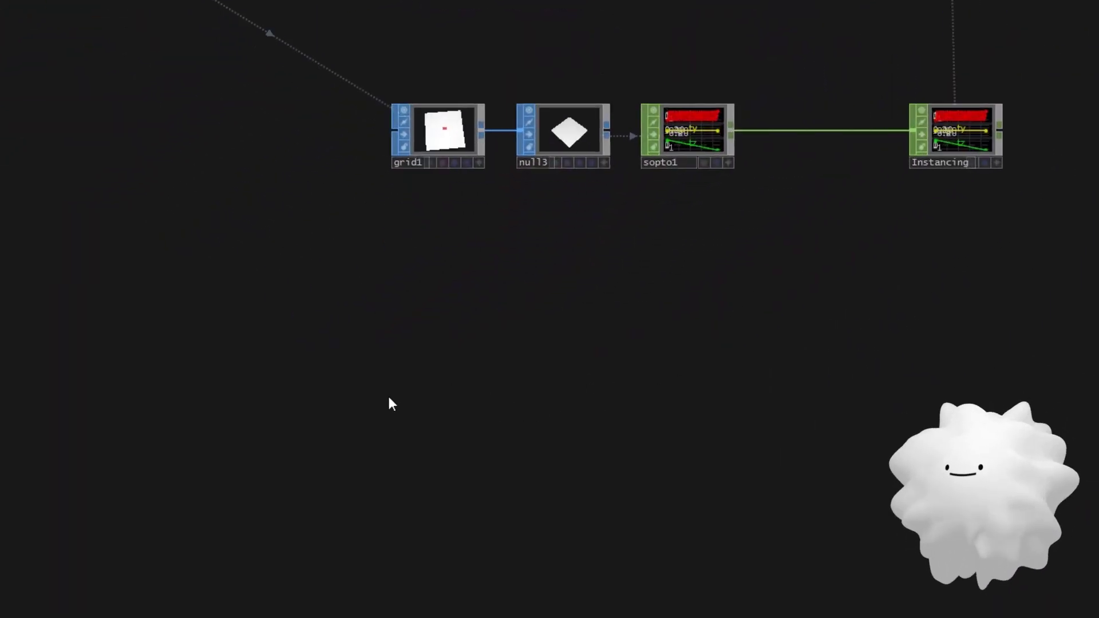
{"action": "key", "text": "Tab"}
{"action": "type", "text": "noise"}
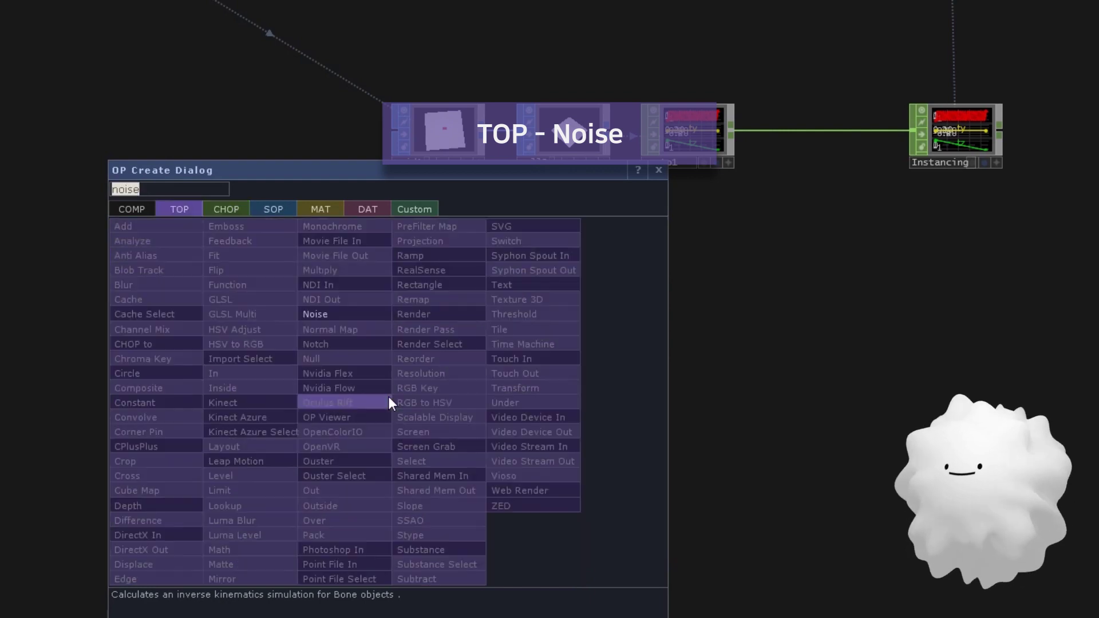
{"action": "left_click", "coordinate": [377, 314]}
{"action": "left_click", "coordinate": [431, 382]}
- Set the new Noise TOP's Period to 1.982 and its Harmonics to 0
{"action": "scroll", "coordinate": [430, 382], "scroll_direction": "up", "scroll_amount": 2}
{"action": "key", "text": "p"}
{"action": "left_click_drag", "start_coordinate": [942, 119], "coordinate": [1088, 119]}
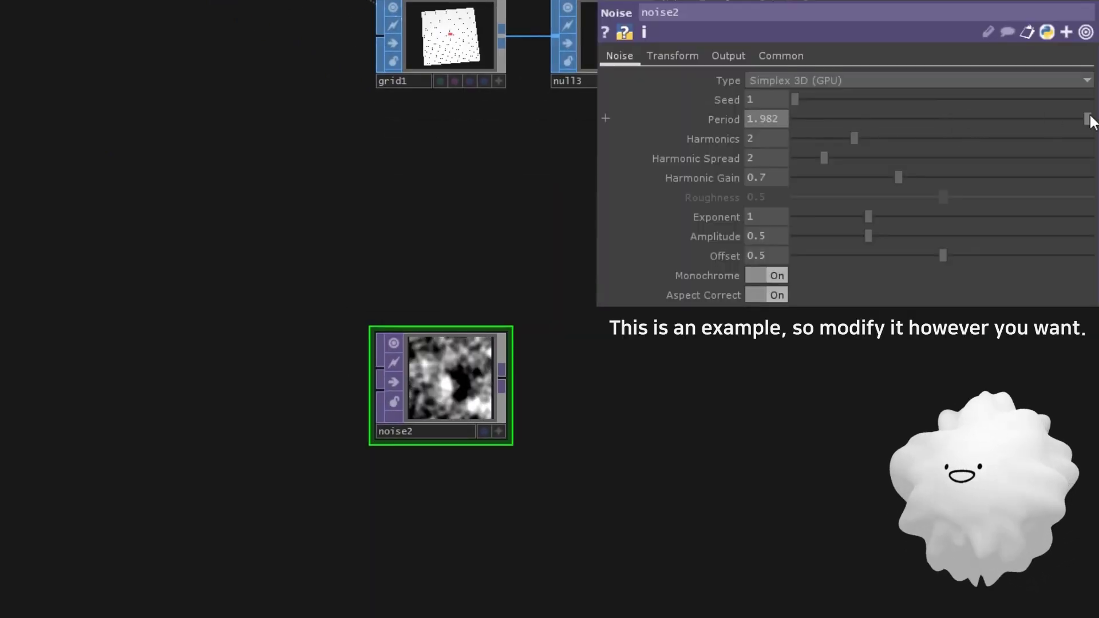
{"action": "left_click_drag", "start_coordinate": [846, 139], "coordinate": [792, 139]}
{"action": "scroll", "coordinate": [414, 382], "scroll_direction": "up", "scroll_amount": 2}
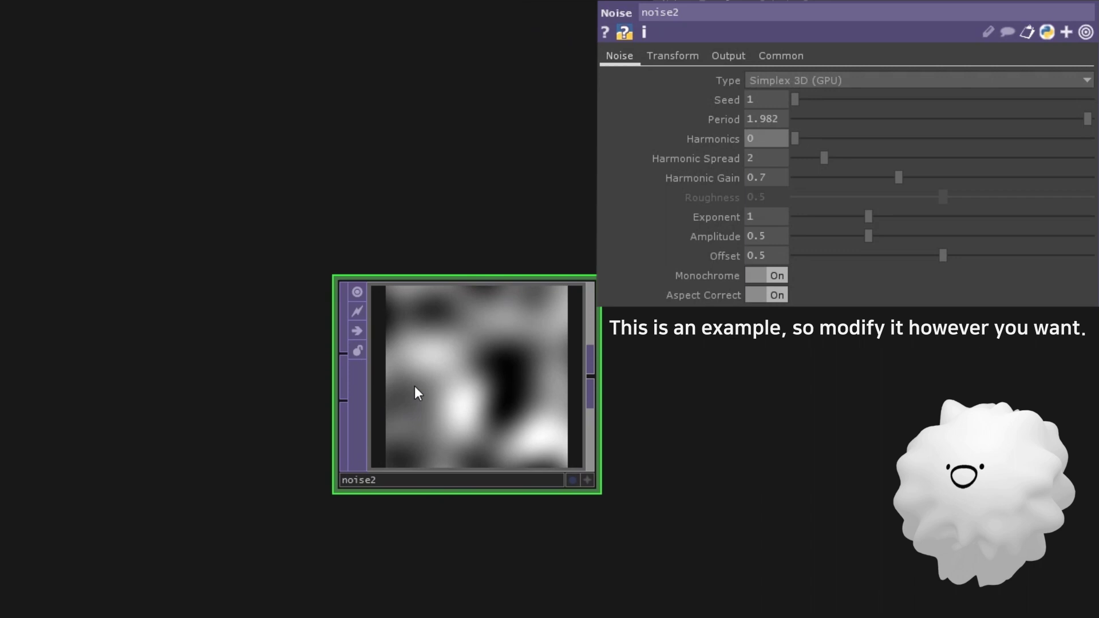
- Link both resolution values of the new Noise TOP to the XY channel of the Constant's null
{"action": "left_click_drag", "start_coordinate": [675, 397], "coordinate": [614, 448]}
{"action": "scroll", "coordinate": [554, 384], "scroll_direction": "down", "scroll_amount": 3}
{"action": "scroll", "coordinate": [647, 435], "scroll_direction": "down", "scroll_amount": 2}
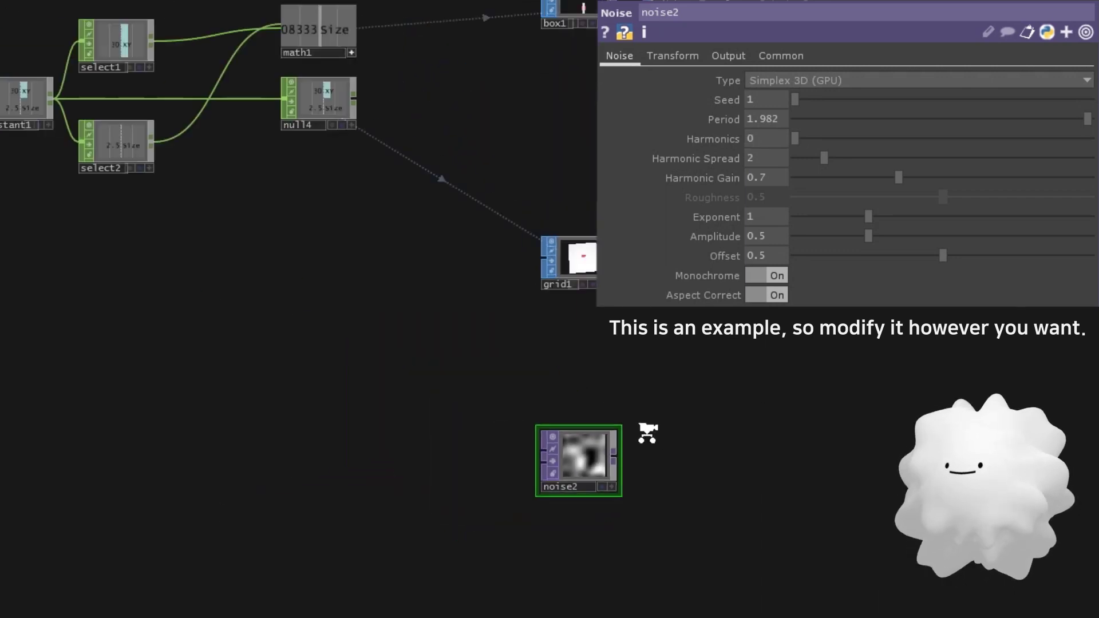
{"action": "scroll", "coordinate": [533, 384], "scroll_direction": "up", "scroll_amount": 1}
{"action": "left_click", "coordinate": [781, 56]}
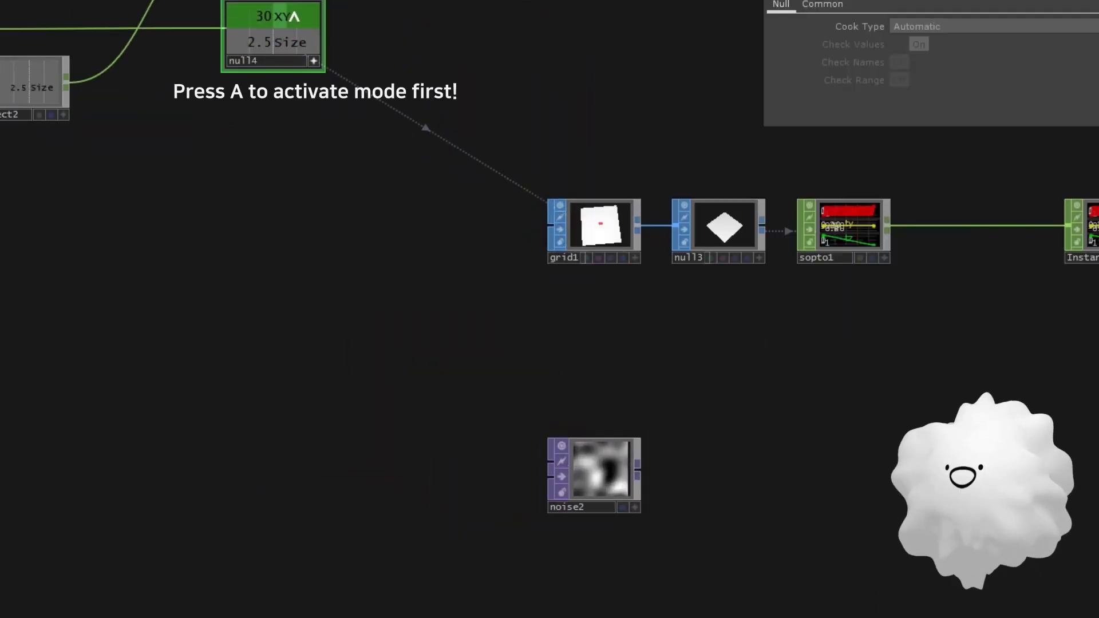
{"action": "left_click", "coordinate": [583, 471]}
{"action": "left_click_drag", "start_coordinate": [277, 16], "coordinate": [819, 92]}
{"action": "left_click", "coordinate": [821, 93]}
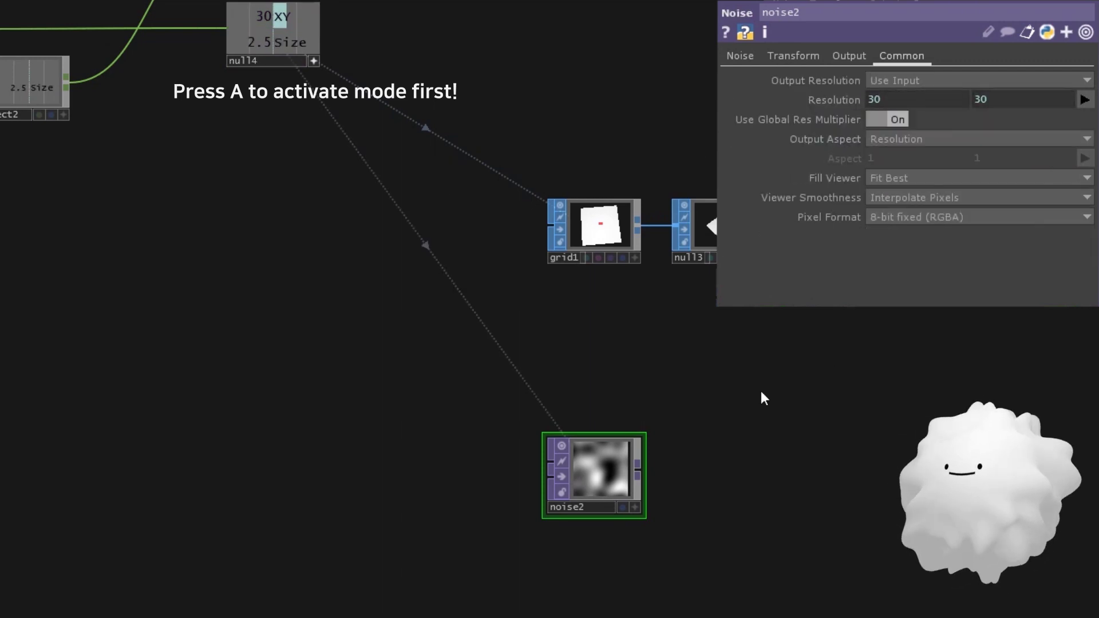
- Add a Null TOP connected to the output of the new Noise TOP
{"action": "left_click_drag", "start_coordinate": [672, 472], "coordinate": [457, 380]}
{"action": "scroll", "coordinate": [457, 380], "scroll_direction": "up", "scroll_amount": 3}
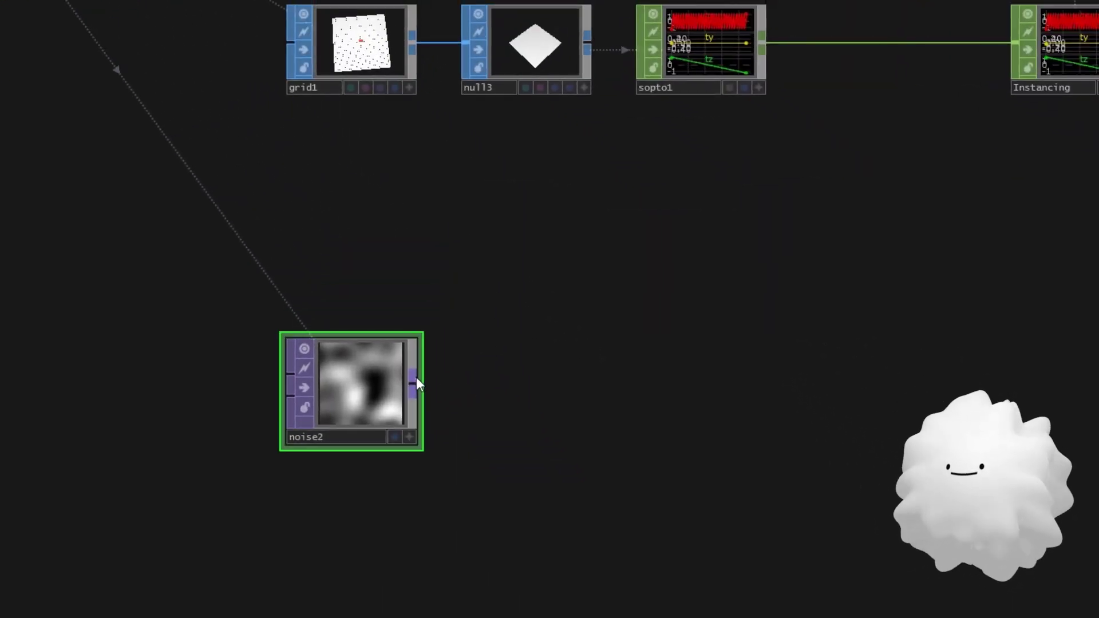
{"action": "key", "text": "Tab"}
{"action": "left_click", "coordinate": [453, 346]}
{"action": "left_click", "coordinate": [518, 384]}
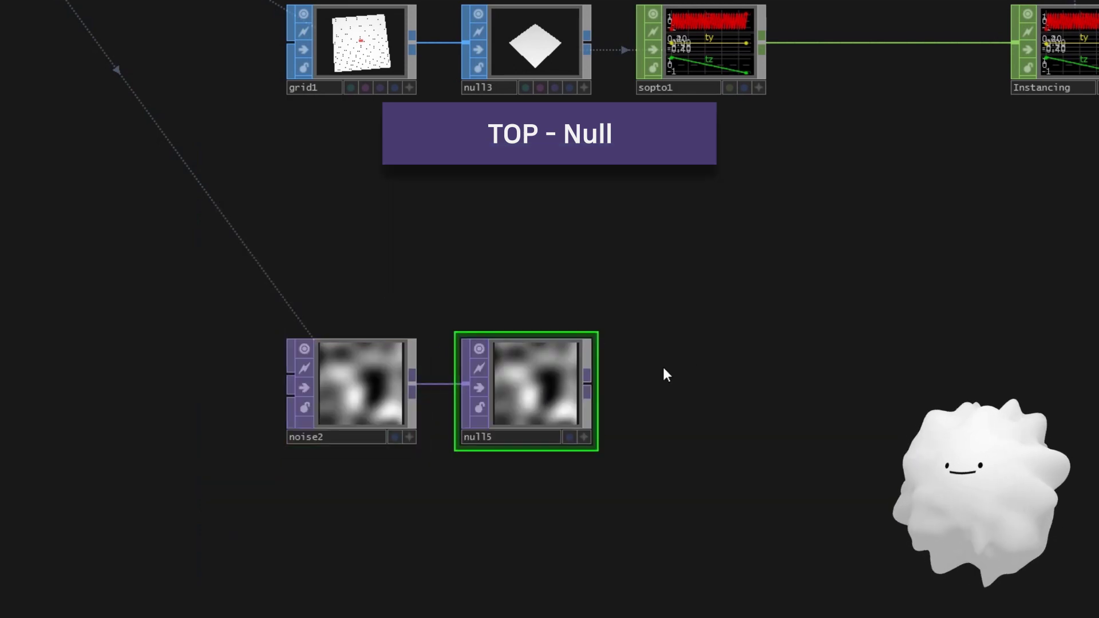
- Add a TOP to CHOP beside the Null TOP and assign that null as its source
{"action": "left_click_drag", "start_coordinate": [664, 372], "coordinate": [545, 392]}
{"action": "key", "text": "Tab"}
{"action": "left_click", "coordinate": [395, 194]}
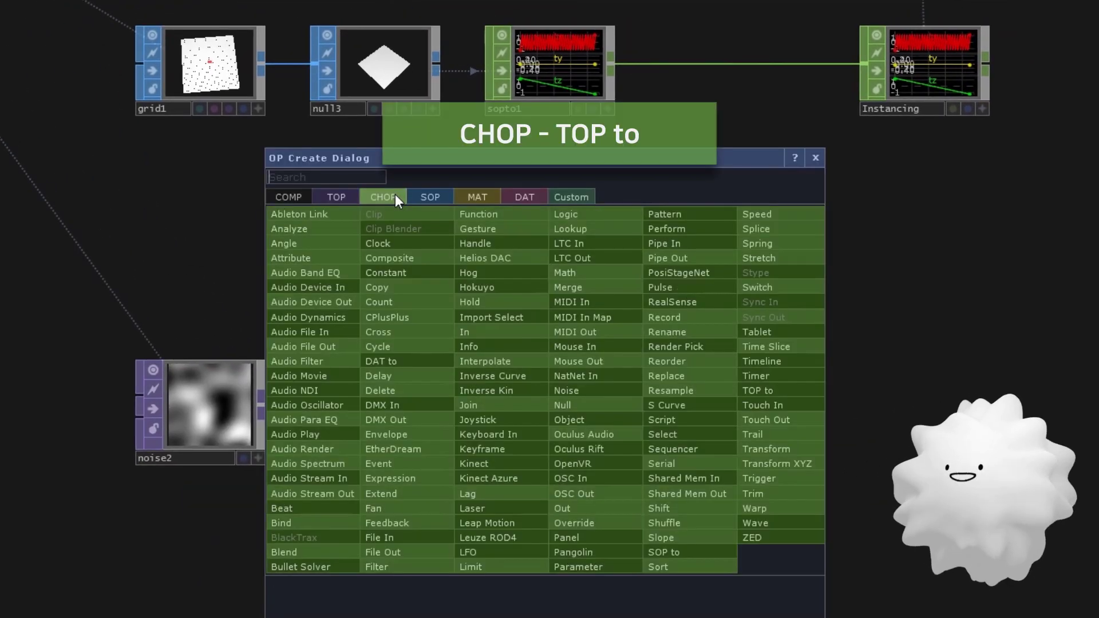
{"action": "type", "text": "top"}
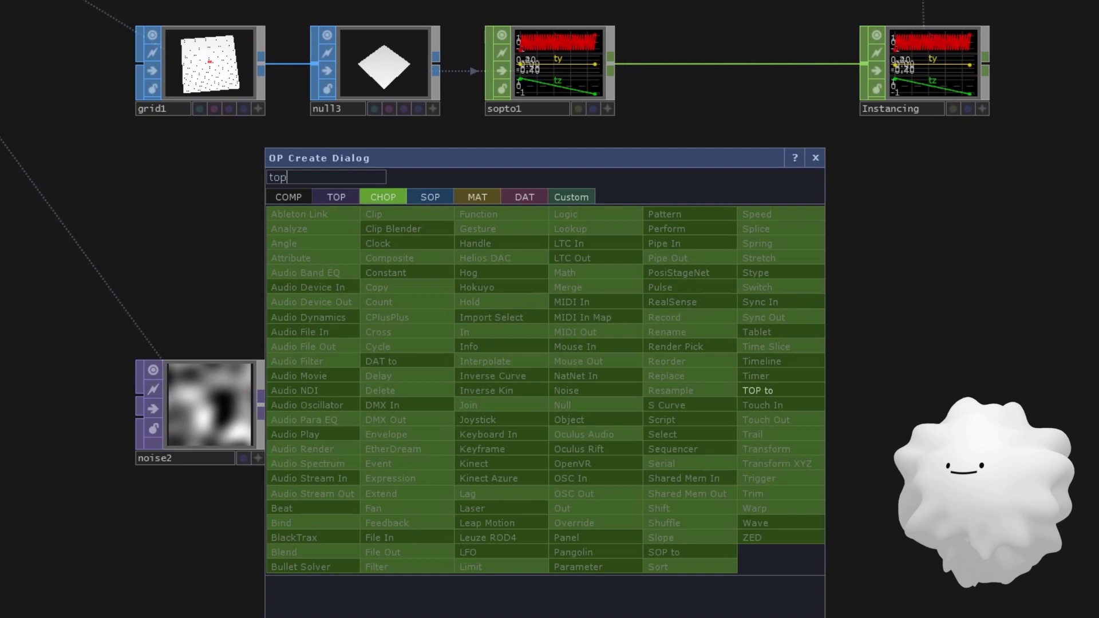
{"action": "left_click", "coordinate": [793, 390]}
{"action": "left_click", "coordinate": [566, 389]}
{"action": "scroll", "coordinate": [566, 377], "scroll_direction": "up", "scroll_amount": 3}
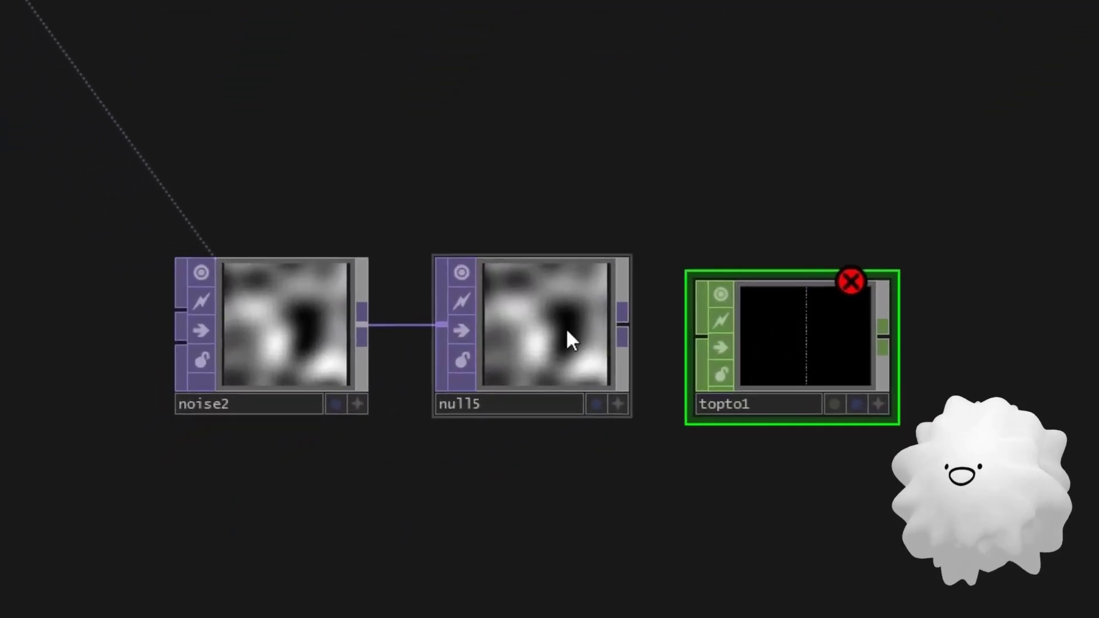
{"action": "left_click_drag", "start_coordinate": [566, 331], "coordinate": [817, 332]}
{"action": "scroll", "coordinate": [817, 333], "scroll_direction": "up", "scroll_amount": 4}
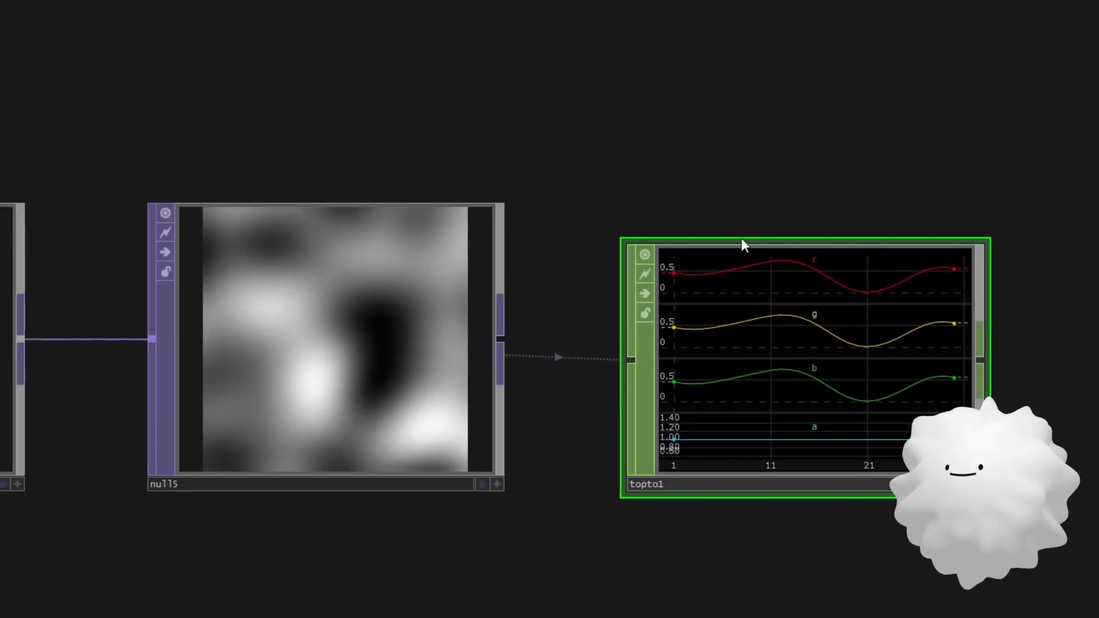
- Clear the Green, Blue and Alpha channel names of the TOP to CHOP, keeping only Red
{"action": "left_click_drag", "start_coordinate": [755, 193], "coordinate": [507, 252]}
{"action": "scroll", "coordinate": [509, 269], "scroll_direction": "down", "scroll_amount": 3}
{"action": "key", "text": "p"}
{"action": "left_click", "coordinate": [877, 139]}
{"action": "key", "text": "BackSpace"}
{"action": "left_click", "coordinate": [877, 160]}
{"action": "key", "text": "BackSpace"}
{"action": "left_click", "coordinate": [880, 181]}
{"action": "key", "text": "BackSpace"}
{"action": "key", "text": "Return"}
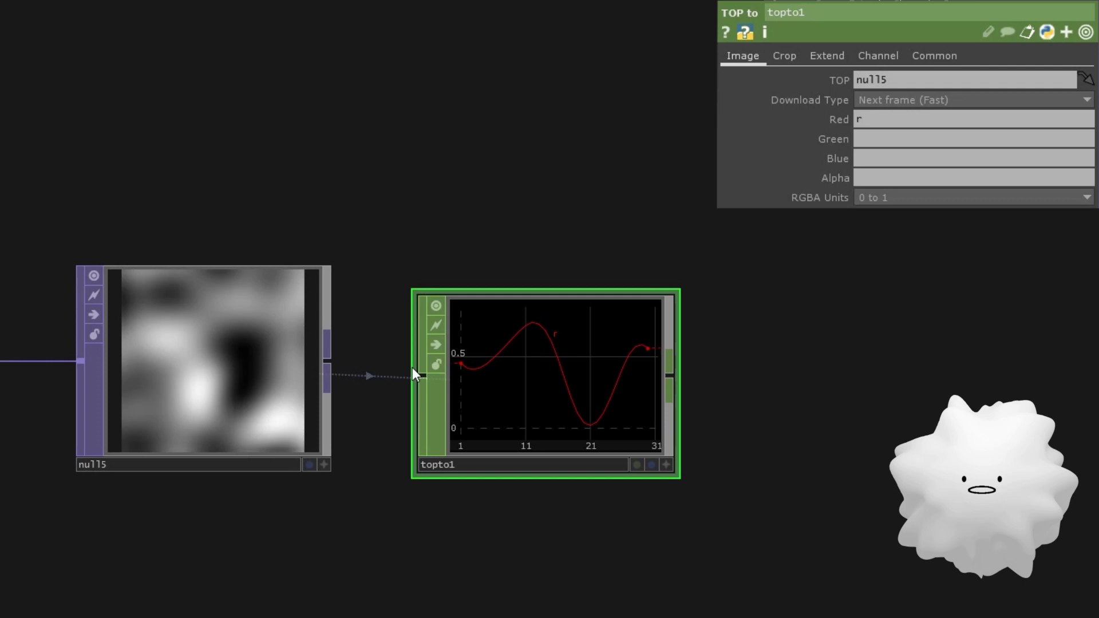
- Set the TOP to CHOP's Crop mode to Full Image
{"action": "left_click_drag", "start_coordinate": [712, 364], "coordinate": [744, 330]}
{"action": "left_click", "coordinate": [781, 55]}
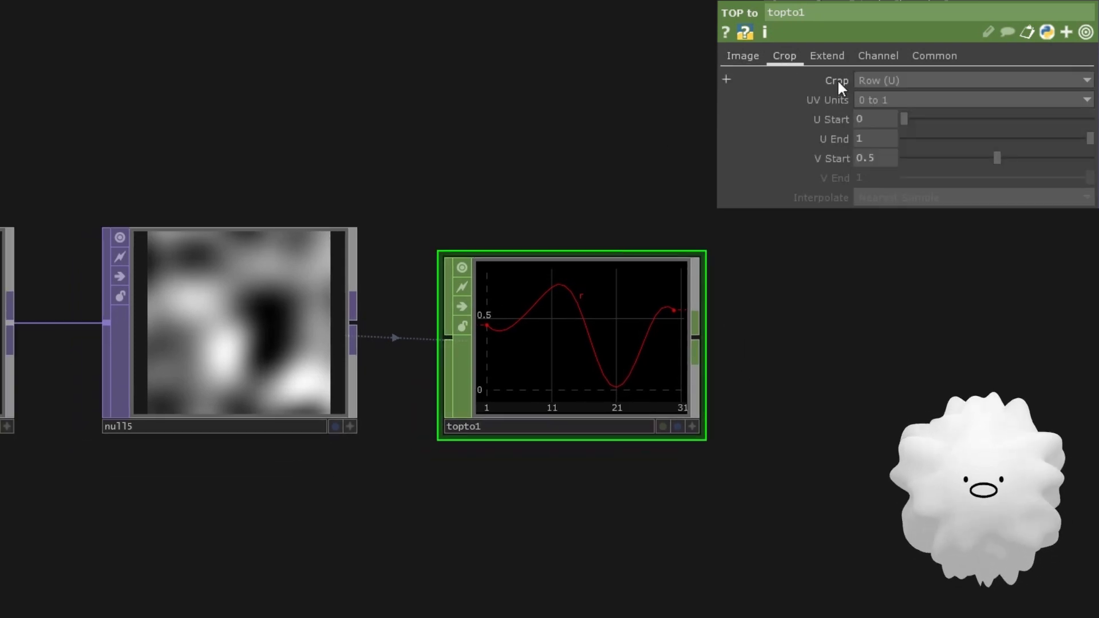
{"action": "left_click", "coordinate": [880, 79]}
{"action": "left_click", "coordinate": [884, 156]}
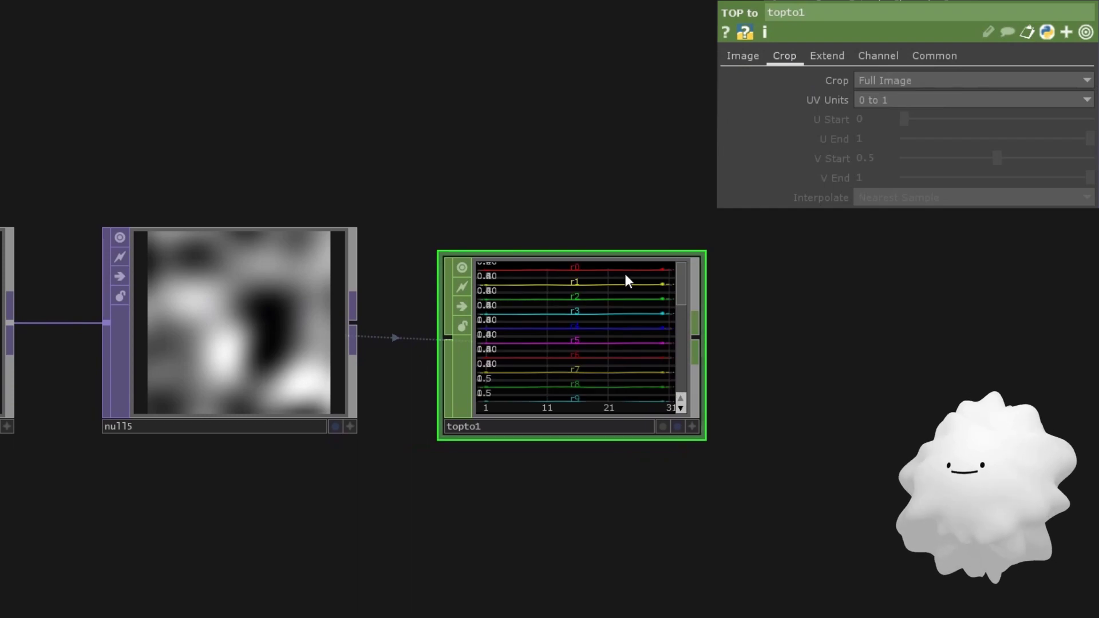
- Examine the individual red channels of the TOP to CHOP in its active viewer
{"action": "scroll", "coordinate": [512, 392], "scroll_direction": "up", "scroll_amount": 3}
{"action": "scroll", "coordinate": [512, 392], "scroll_direction": "up", "scroll_amount": 1}
{"action": "scroll", "coordinate": [565, 371], "scroll_direction": "down", "scroll_amount": 3}
{"action": "scroll", "coordinate": [780, 304], "scroll_direction": "up", "scroll_amount": 3}
{"action": "left_click_drag", "start_coordinate": [879, 298], "coordinate": [1071, 317]}
{"action": "scroll", "coordinate": [1051, 311], "scroll_direction": "down", "scroll_amount": 3}
{"action": "left_click_drag", "start_coordinate": [988, 323], "coordinate": [920, 318]}
{"action": "key", "text": "a"}
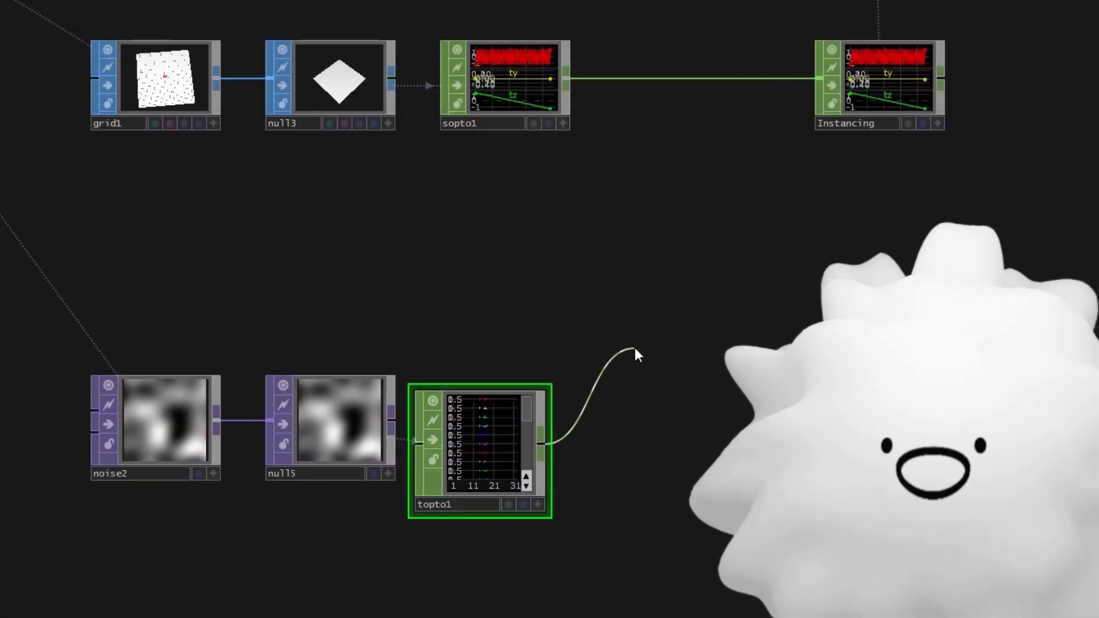
{"action": "right_click", "coordinate": [634, 348]}
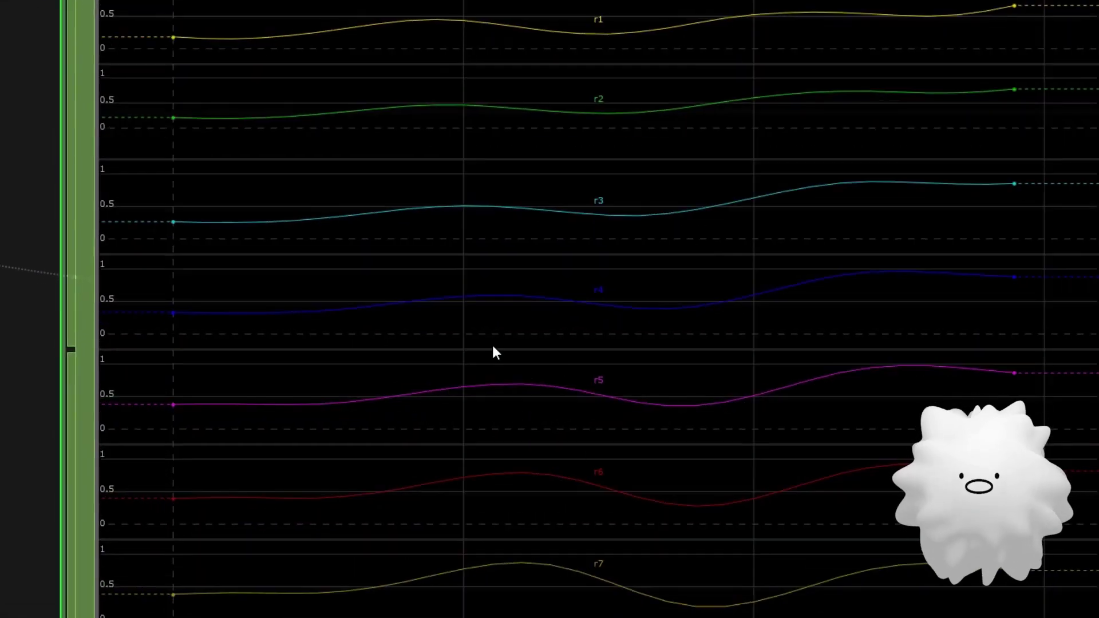
{"action": "scroll", "coordinate": [496, 352], "scroll_direction": "down", "scroll_amount": 10}
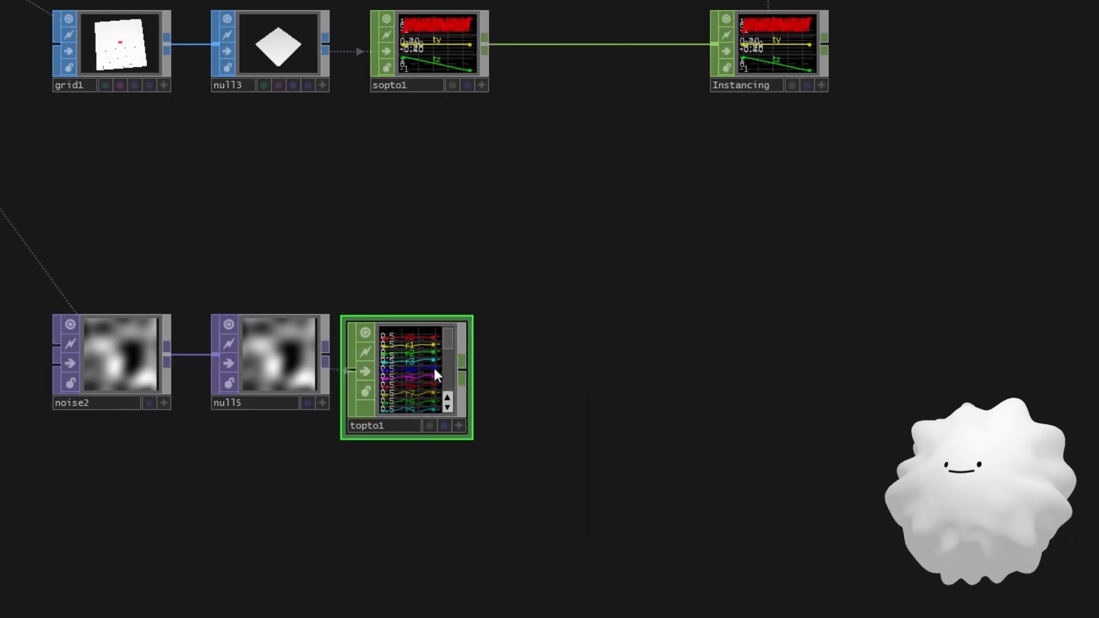
- Add a Shuffle CHOP connected to the output of the TOP to CHOP
{"action": "left_click", "coordinate": [462, 377]}
{"action": "left_click", "coordinate": [549, 373]}
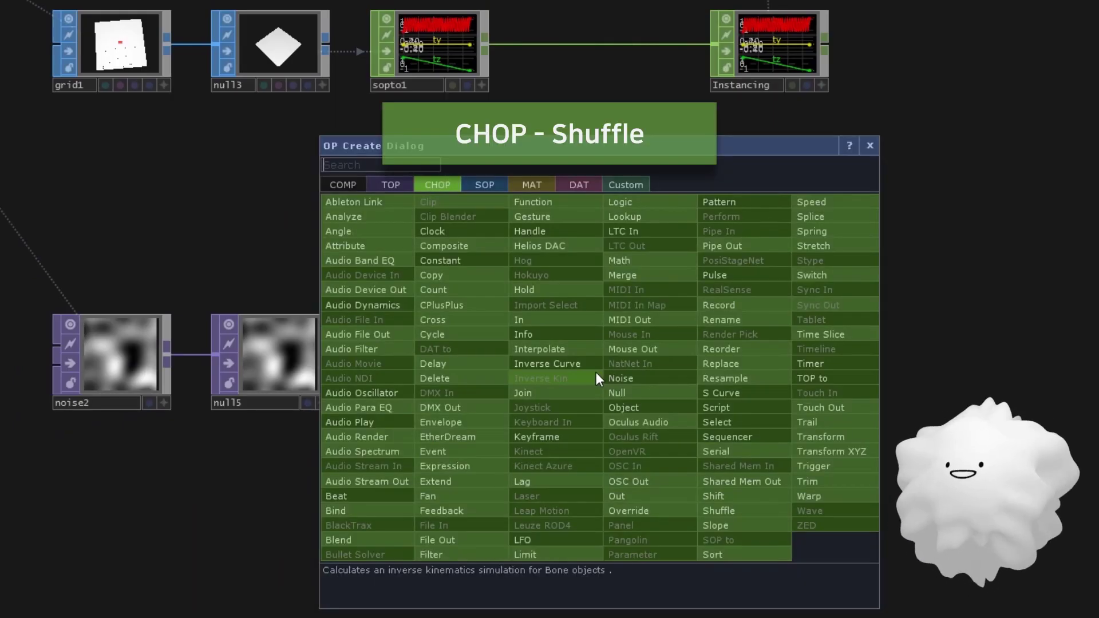
{"action": "type", "text": "shuffle"}
{"action": "key", "text": "Return"}
{"action": "left_click", "coordinate": [595, 374]}
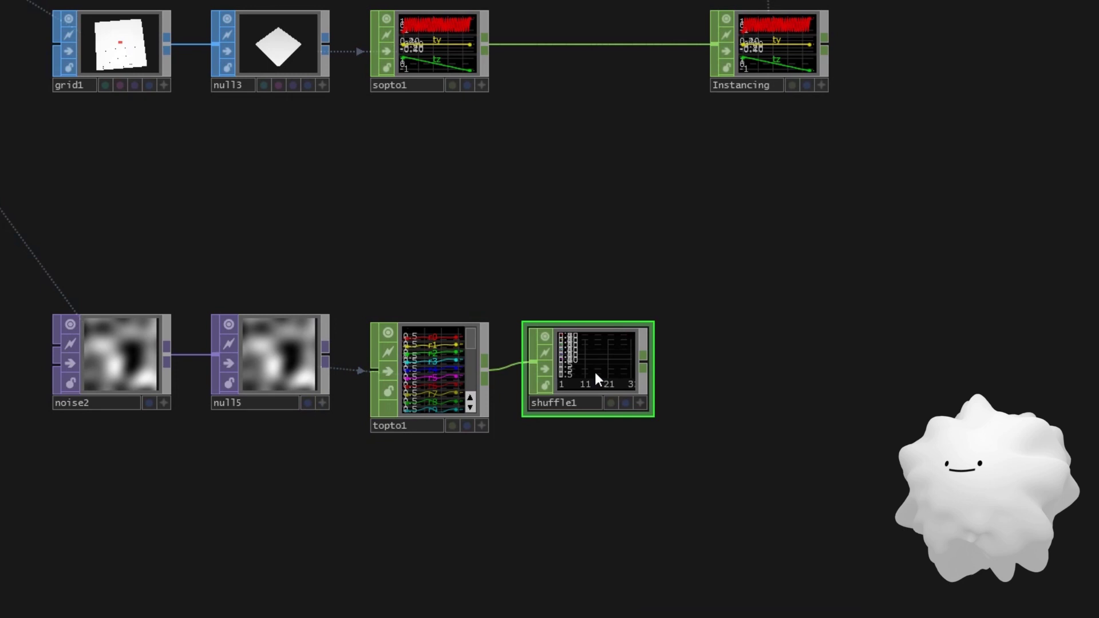
- Set the Shuffle CHOP's Method to Sequence Channels by Name
{"action": "scroll", "coordinate": [595, 372], "scroll_direction": "up", "scroll_amount": 8}
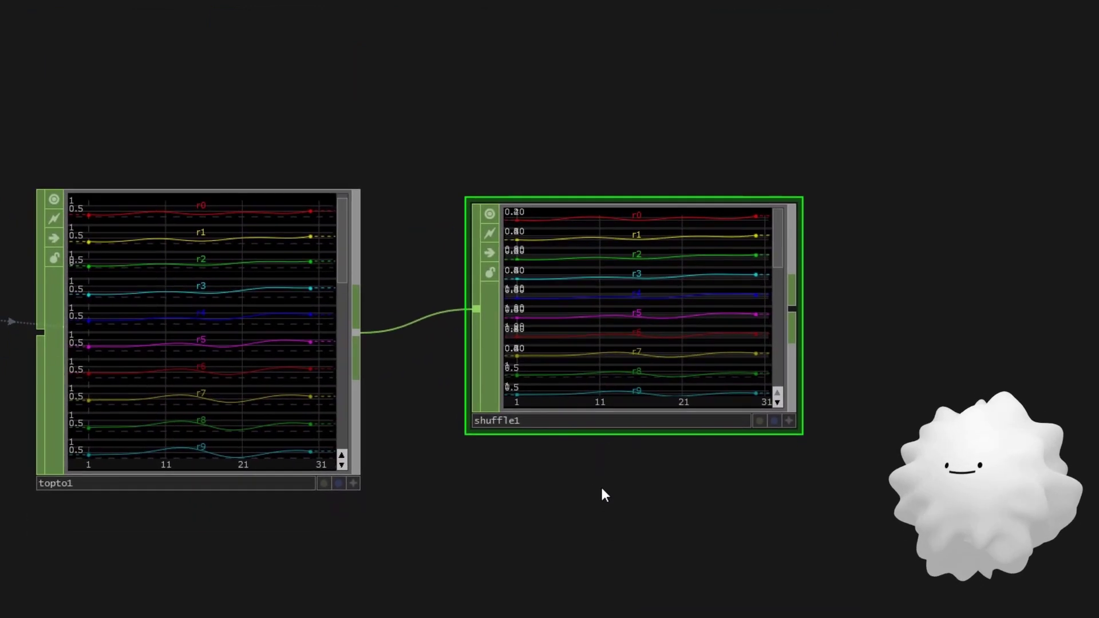
{"action": "left_click_drag", "start_coordinate": [602, 489], "coordinate": [565, 504]}
{"action": "key", "text": "p"}
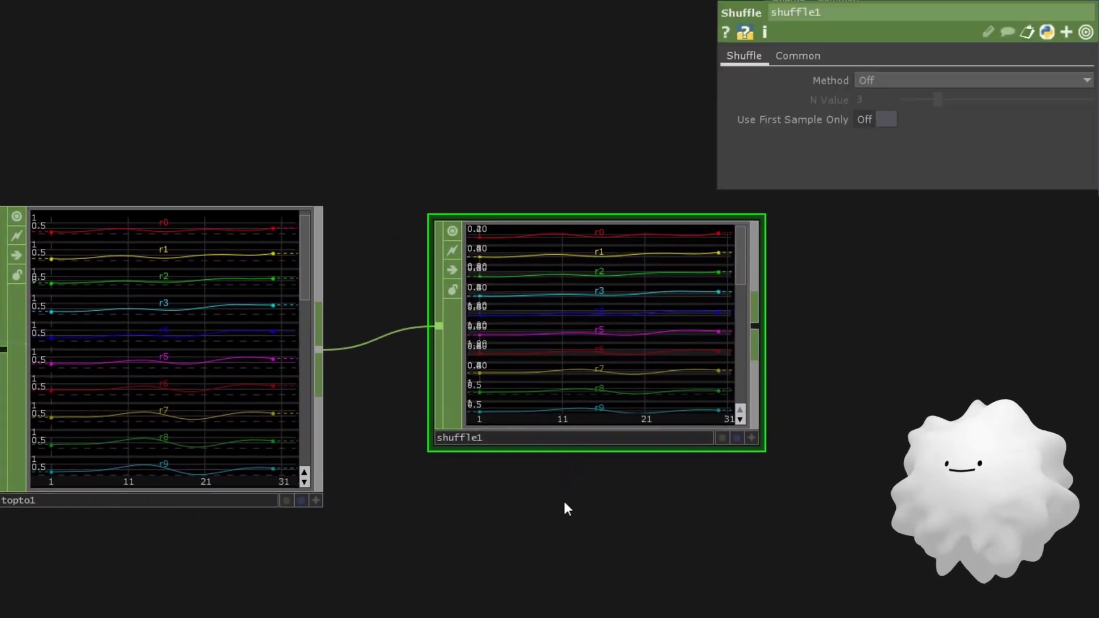
{"action": "left_click", "coordinate": [887, 78]}
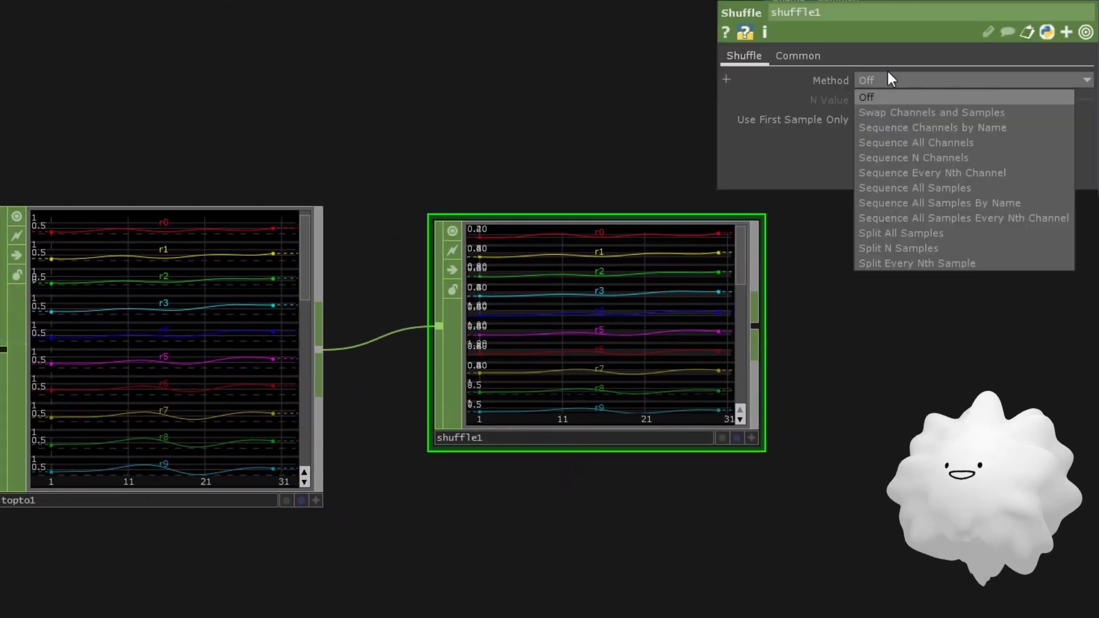
{"action": "left_click", "coordinate": [893, 127]}
{"action": "scroll", "coordinate": [602, 309], "scroll_direction": "up", "scroll_amount": 4}
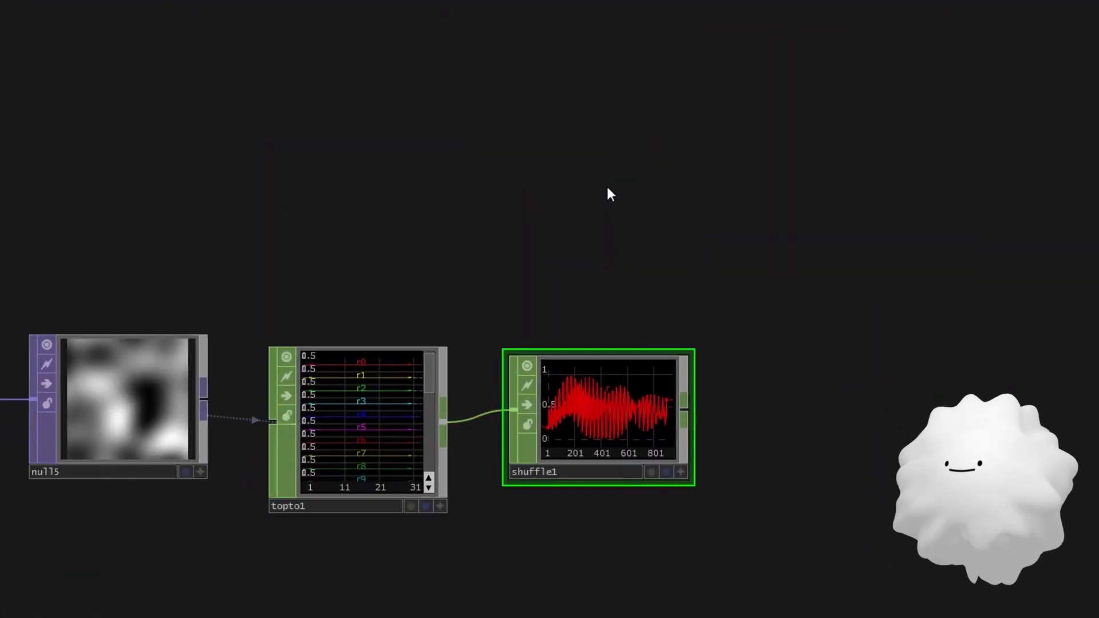
- Add a temporary Info CHOP reading the Shuffle CHOP and examine its sample length
{"action": "double_click", "coordinate": [606, 186]}
{"action": "type", "text": "inf"}
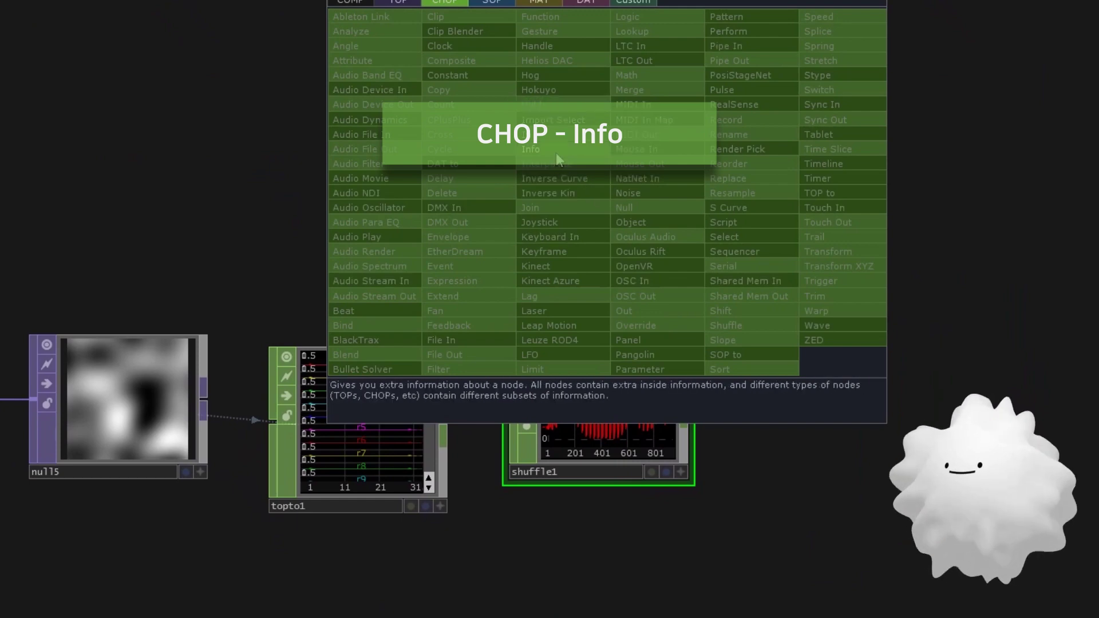
{"action": "left_click", "coordinate": [549, 150]}
{"action": "left_click_drag", "start_coordinate": [453, 122], "coordinate": [530, 161]}
{"action": "left_click_drag", "start_coordinate": [670, 462], "coordinate": [728, 290]}
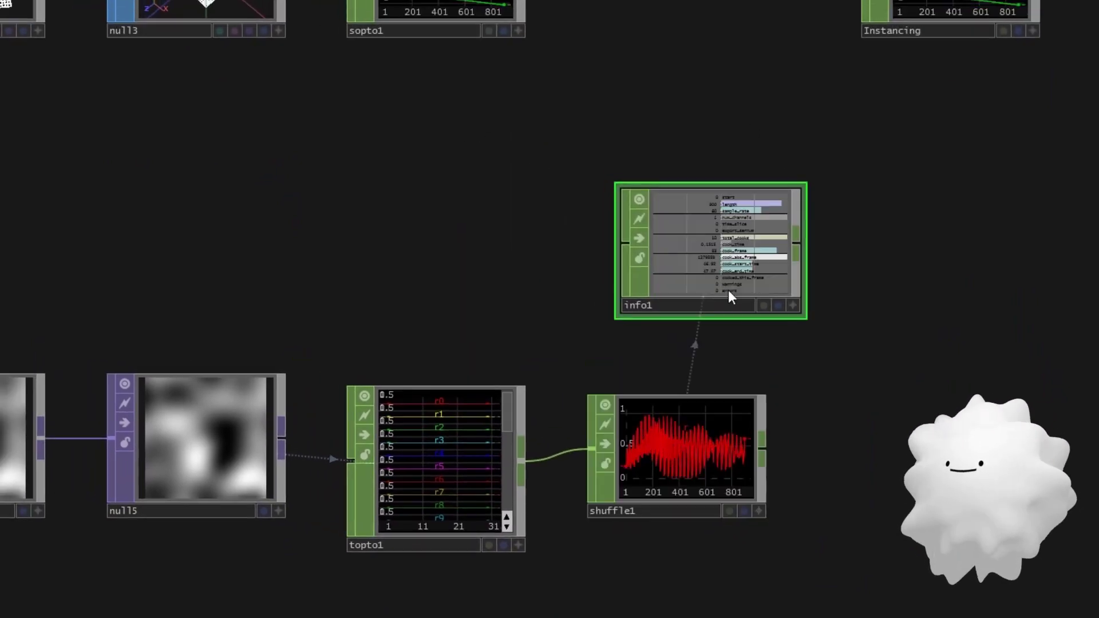
{"action": "left_click_drag", "start_coordinate": [727, 338], "coordinate": [736, 460]}
{"action": "scroll", "coordinate": [744, 352], "scroll_direction": "up", "scroll_amount": 4}
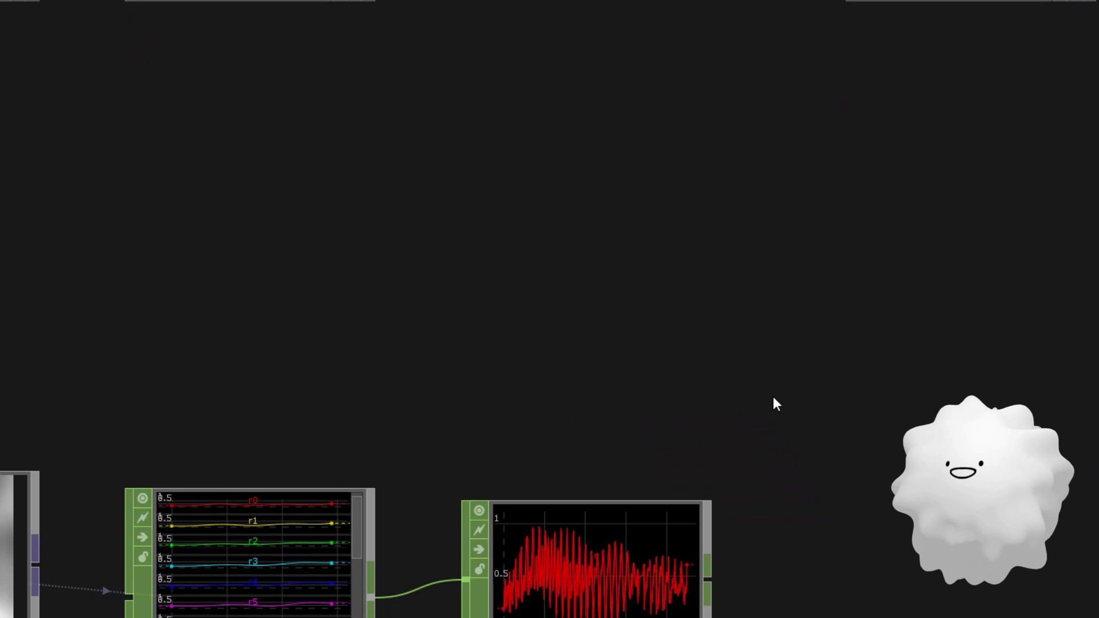
{"action": "scroll", "coordinate": [772, 396], "scroll_direction": "down", "scroll_amount": 2}
- Add a Rename CHOP connected to the output of the Shuffle CHOP
{"action": "left_click", "coordinate": [654, 519]}
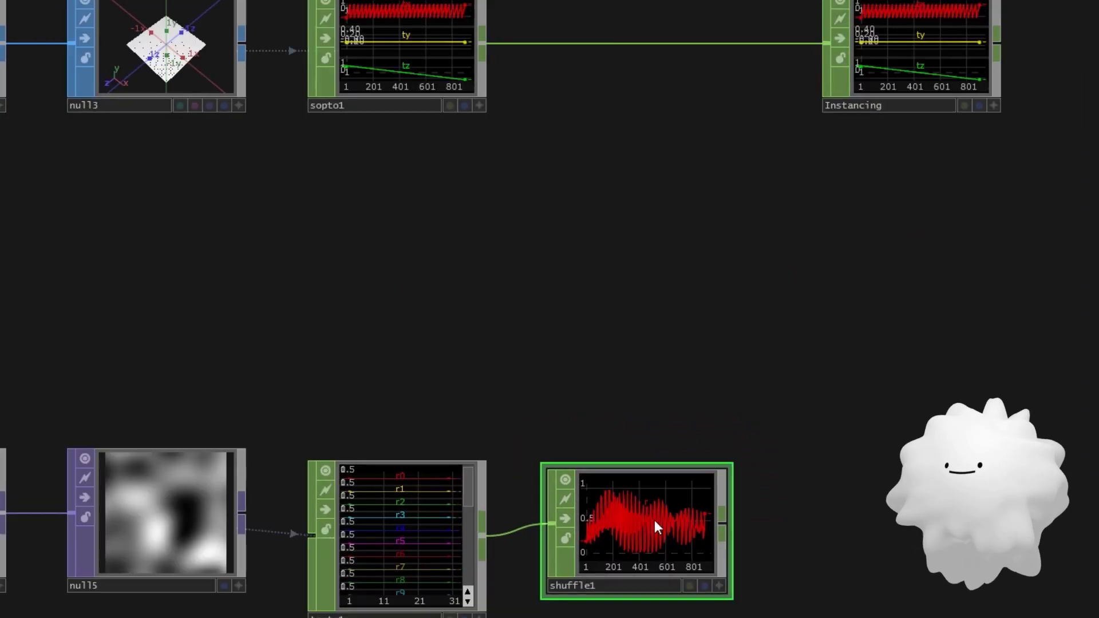
{"action": "left_click_drag", "start_coordinate": [734, 524], "coordinate": [756, 415]}
{"action": "right_click", "coordinate": [746, 414]}
{"action": "type", "text": "rena"}
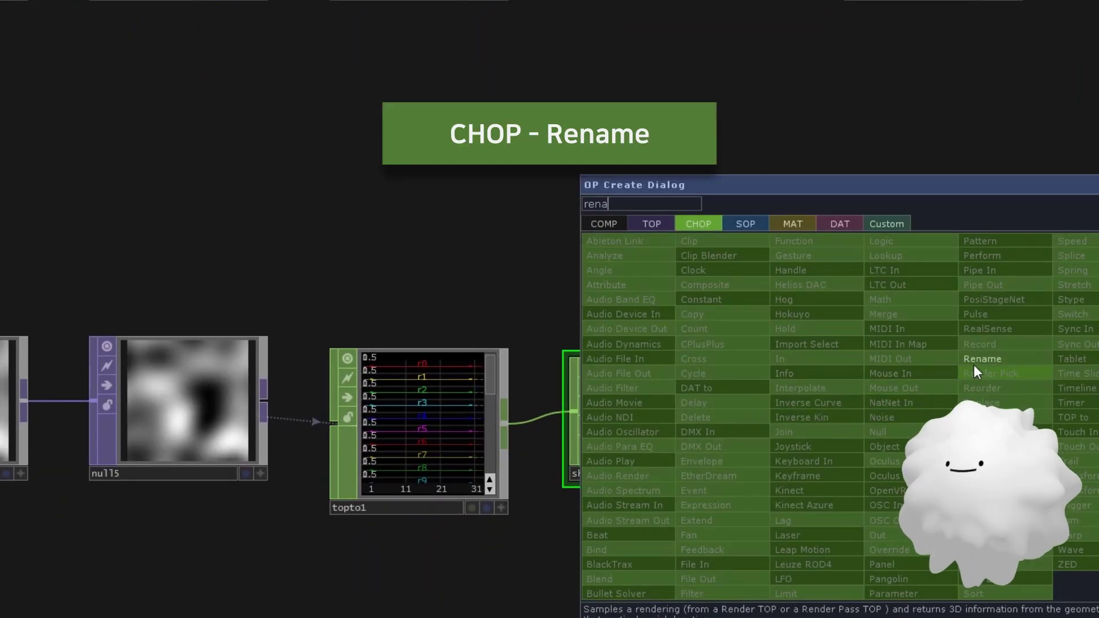
{"action": "left_click", "coordinate": [978, 361]}
{"action": "left_click", "coordinate": [858, 421]}
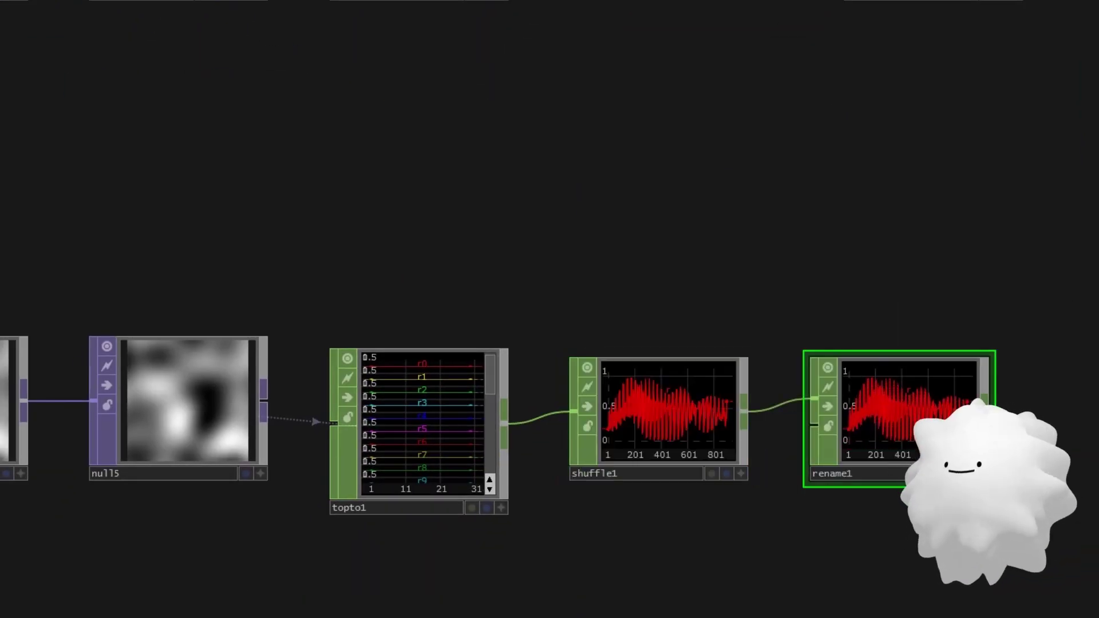
- Set the Rename CHOP to rename its incoming channel to ty
{"action": "left_click_drag", "start_coordinate": [1011, 414], "coordinate": [818, 385]}
{"action": "key", "text": "p"}
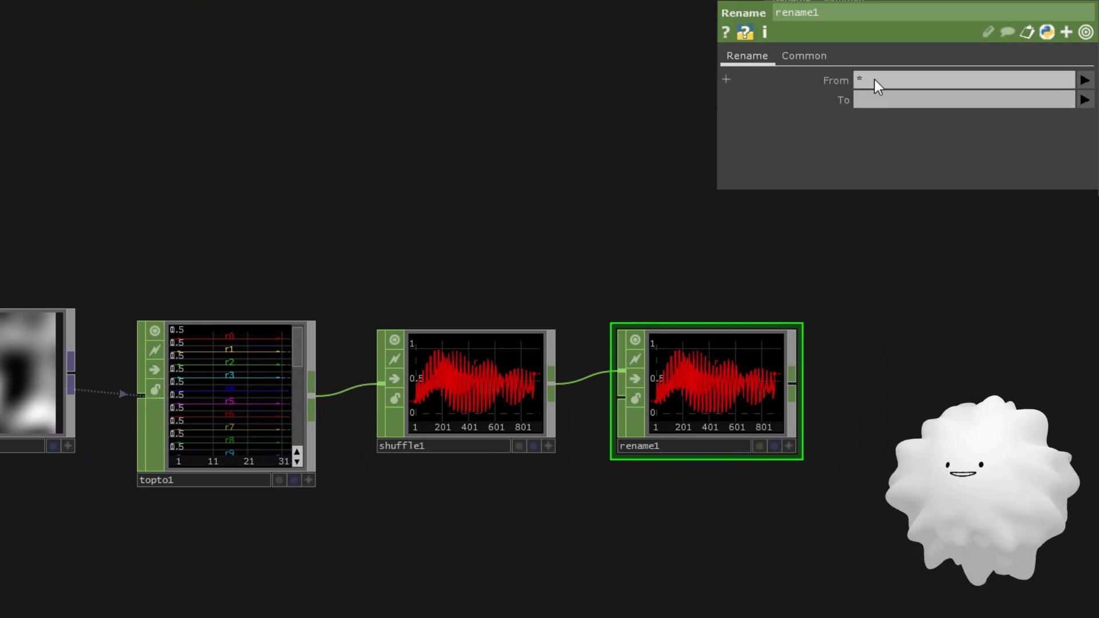
{"action": "left_click", "coordinate": [874, 101]}
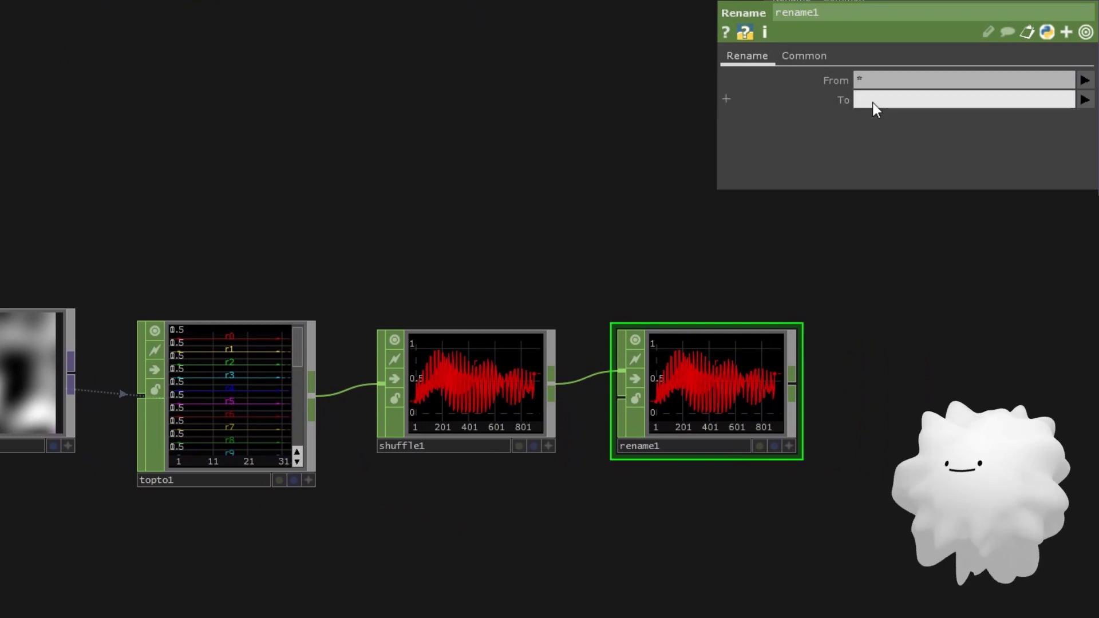
{"action": "type", "text": "ty"}
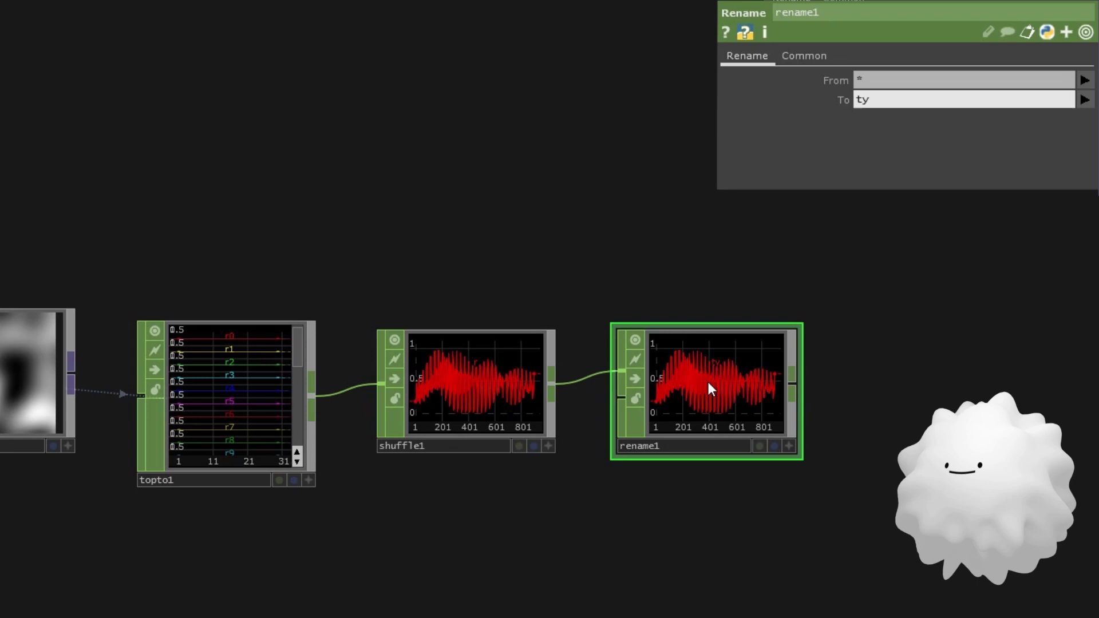
{"action": "scroll", "coordinate": [709, 383], "scroll_direction": "up", "scroll_amount": 3}
{"action": "scroll", "coordinate": [560, 455], "scroll_direction": "down", "scroll_amount": 5}
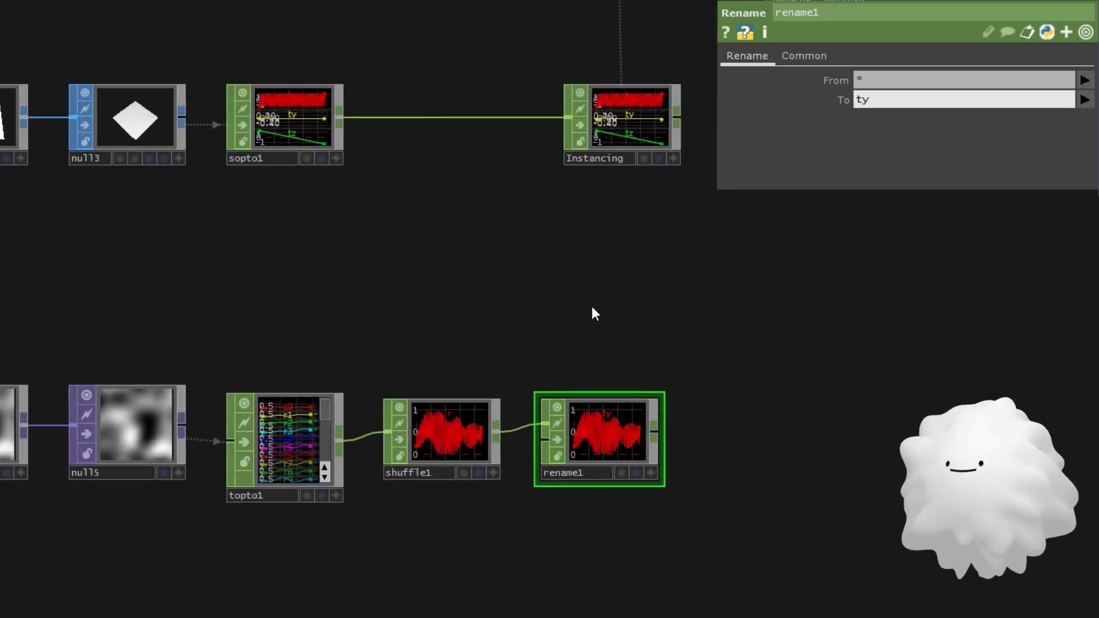
- Move the Instancing null farther from the SOP to CHOP to free space between the two nodes
{"action": "left_click_drag", "start_coordinate": [569, 179], "coordinate": [588, 235]}
{"action": "left_click", "coordinate": [627, 171]}
{"action": "left_click_drag", "start_coordinate": [650, 181], "coordinate": [830, 180]}
{"action": "left_click_drag", "start_coordinate": [403, 176], "coordinate": [495, 181]}
{"action": "scroll", "coordinate": [495, 180], "scroll_direction": "up", "scroll_amount": 2}
- Insert a Select CHOP on the wire between the SOP to CHOP and the Instancing null
{"action": "right_click", "coordinate": [480, 176]}
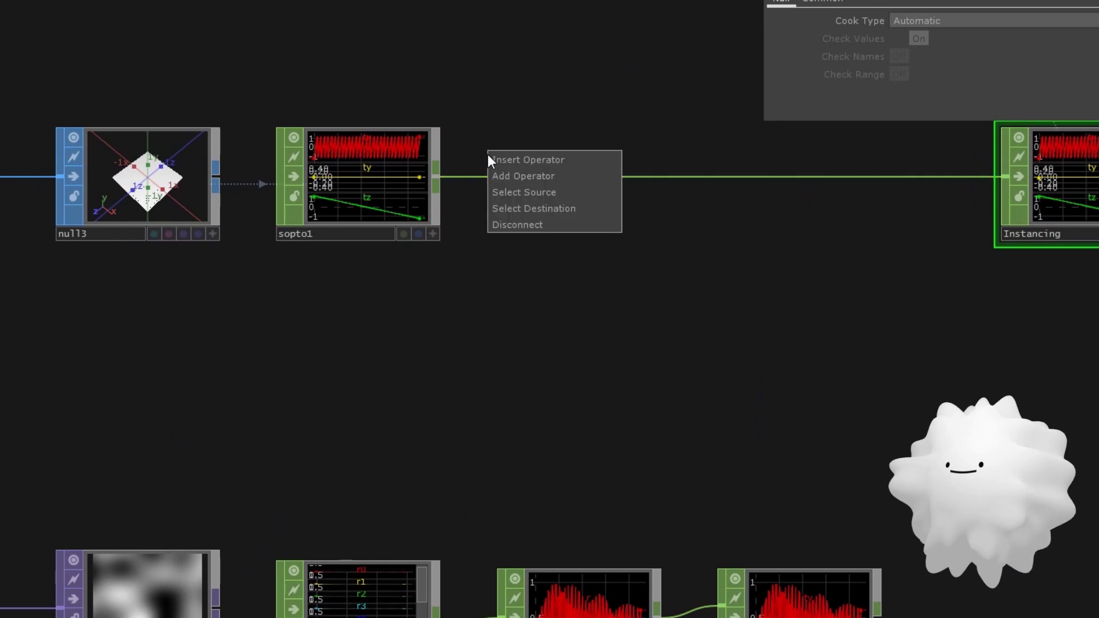
{"action": "left_click", "coordinate": [489, 156]}
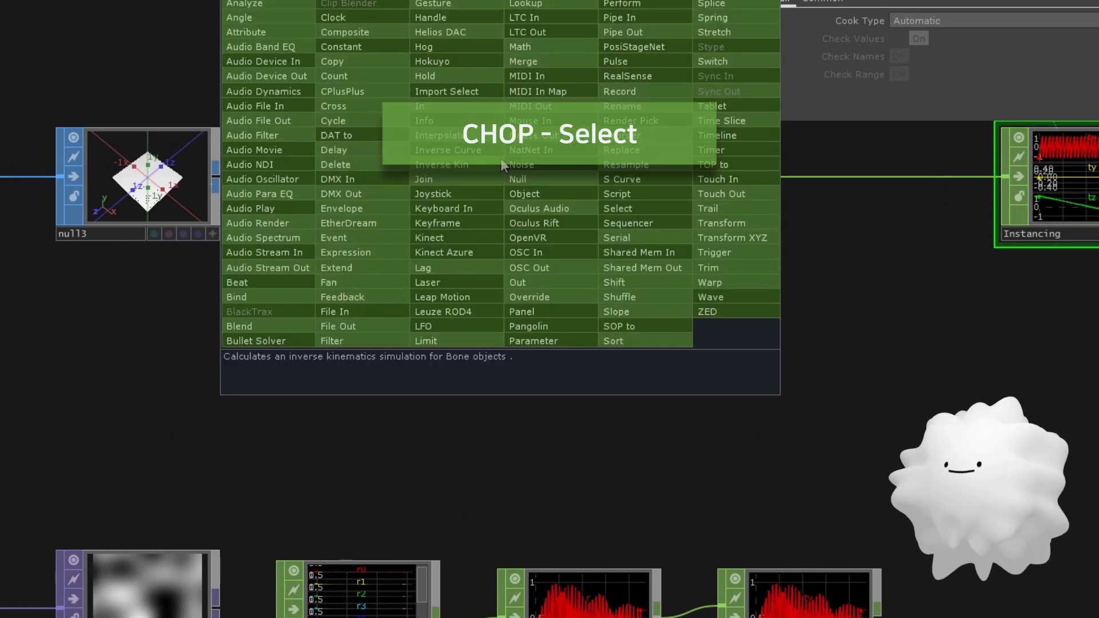
{"action": "left_click", "coordinate": [627, 205]}
{"action": "left_click", "coordinate": [560, 186]}
{"action": "left_click_drag", "start_coordinate": [561, 184], "coordinate": [582, 185]}
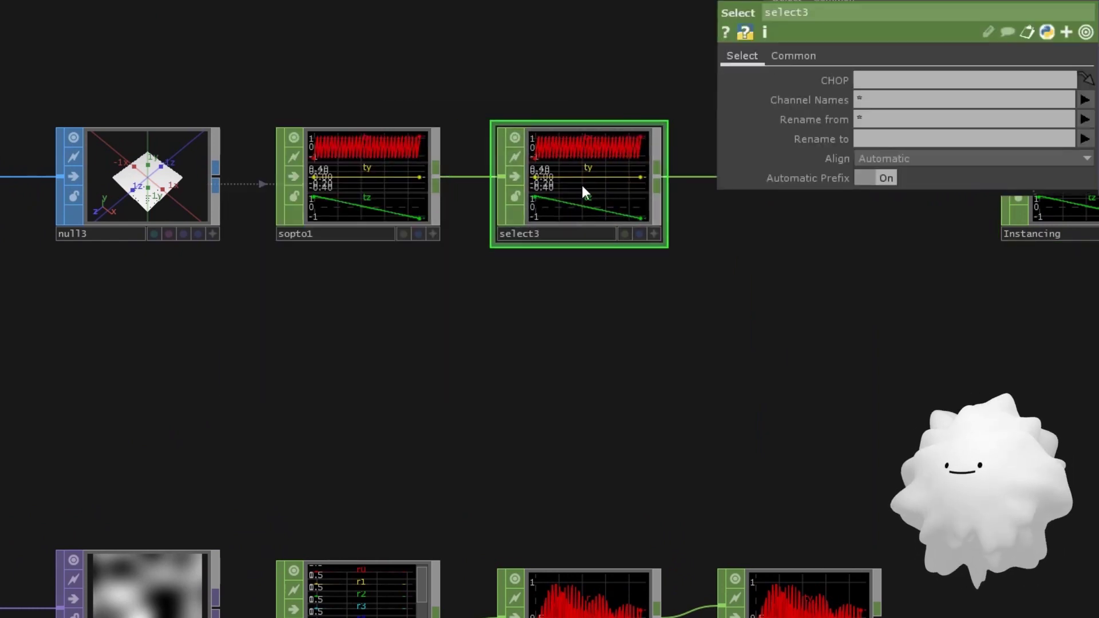
- Set the Select CHOP's Channel Names to tx tz
{"action": "left_click", "coordinate": [868, 102]}
{"action": "type", "text": "tx"}
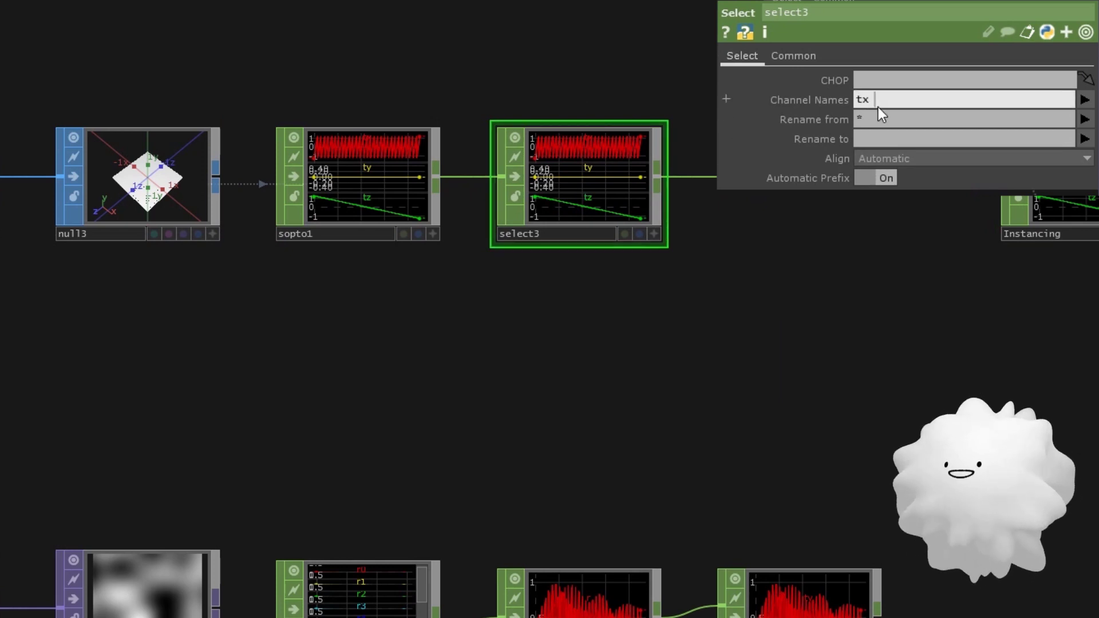
{"action": "type", "text": " tz"}
{"action": "key", "text": "Return"}
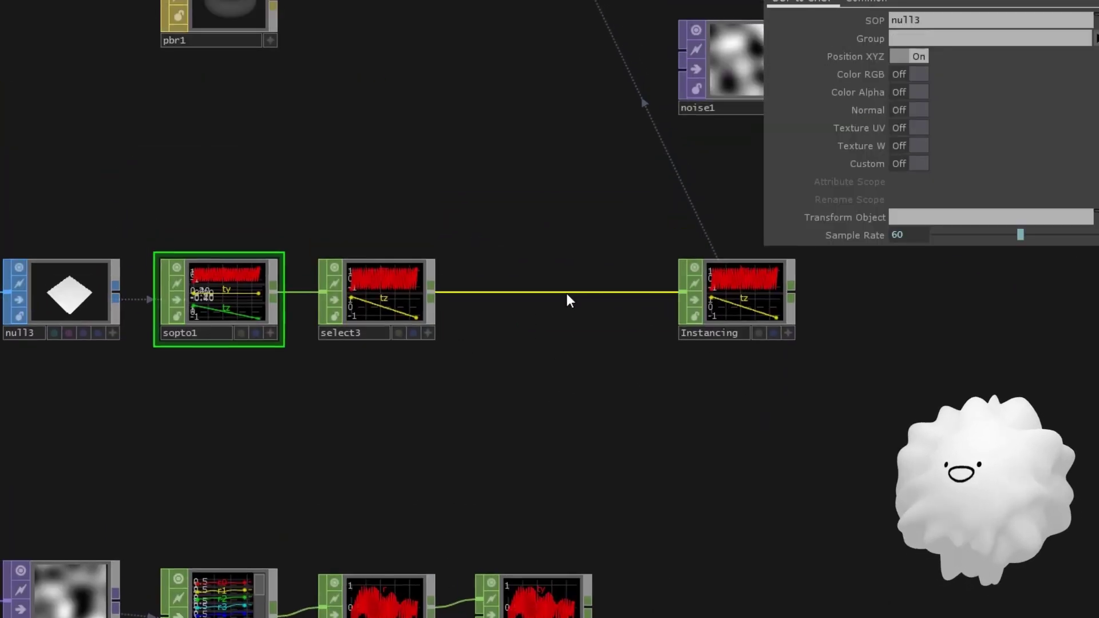
- Insert a Merge CHOP between the Select CHOP and the Instancing null, and connect the Rename CHOP's output into it
{"action": "right_click", "coordinate": [567, 292]}
{"action": "left_click", "coordinate": [573, 276]}
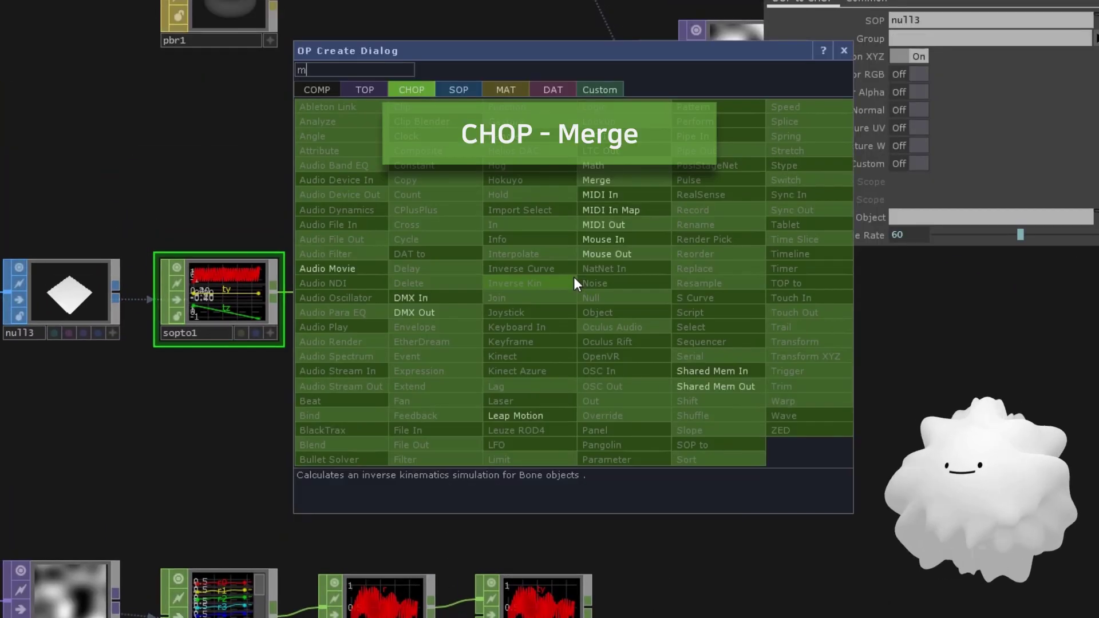
{"action": "left_click", "coordinate": [611, 177]}
{"action": "left_click", "coordinate": [589, 301]}
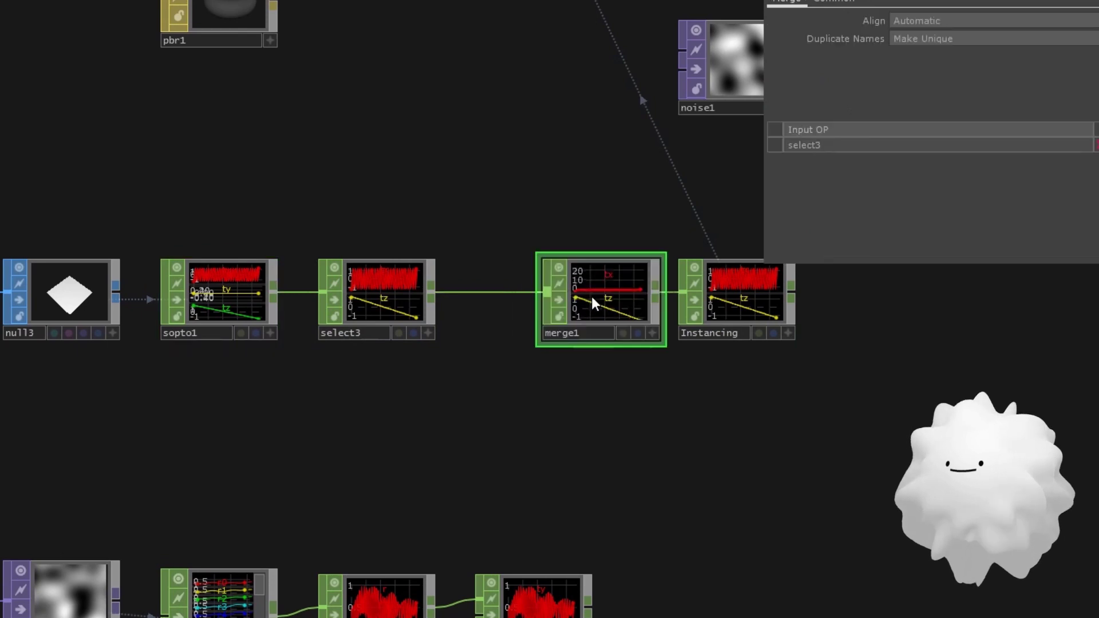
{"action": "left_click_drag", "start_coordinate": [579, 389], "coordinate": [569, 289]}
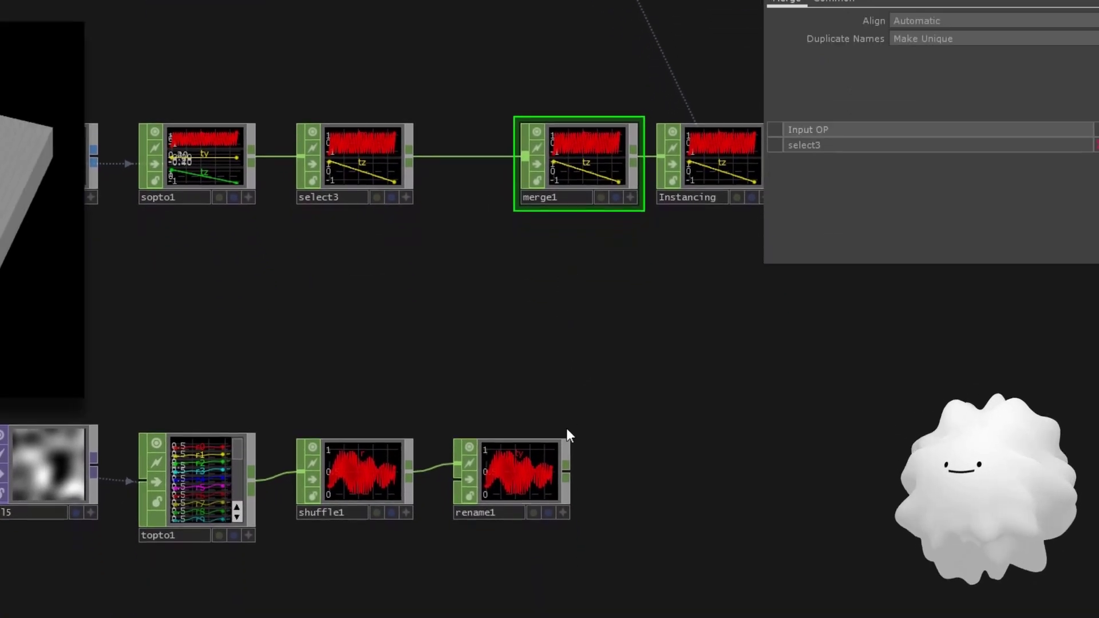
{"action": "mouse_move", "coordinate": [565, 471]}
{"action": "left_mouse_down"}
{"action": "mouse_move", "coordinate": [533, 410]}
{"action": "mouse_move", "coordinate": [506, 267]}
{"action": "mouse_move", "coordinate": [513, 179]}
{"action": "left_mouse_up"}
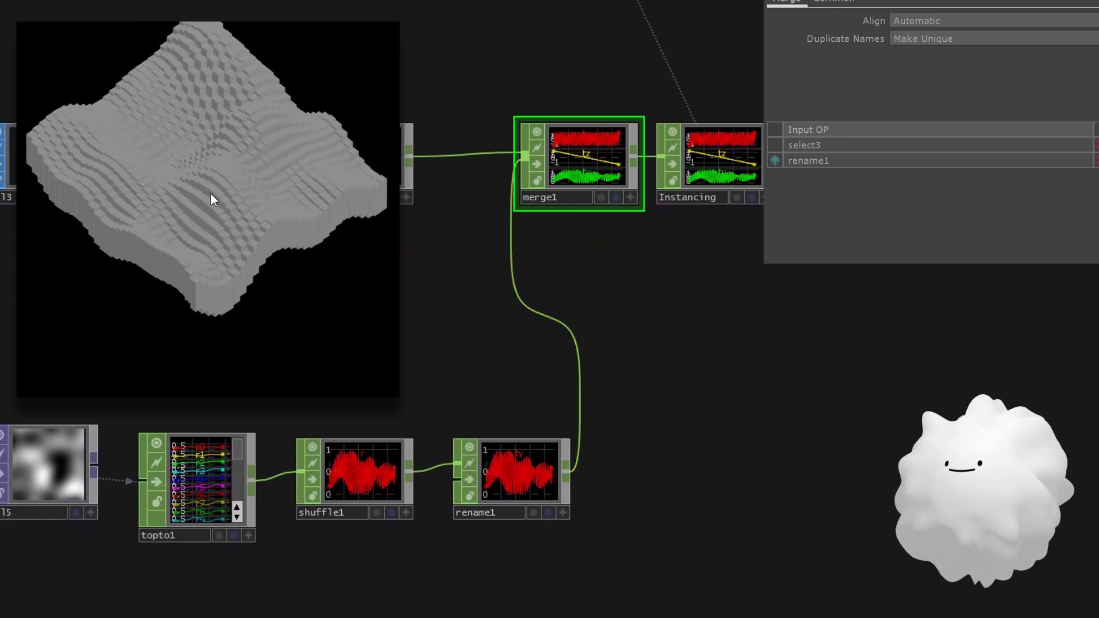
- Adjust the noise2 TOP's Period to 1.98, Amplitude to 0.48 and Offset to 0.381
{"action": "left_click_drag", "start_coordinate": [103, 298], "coordinate": [539, 274]}
{"action": "left_click", "coordinate": [319, 441]}
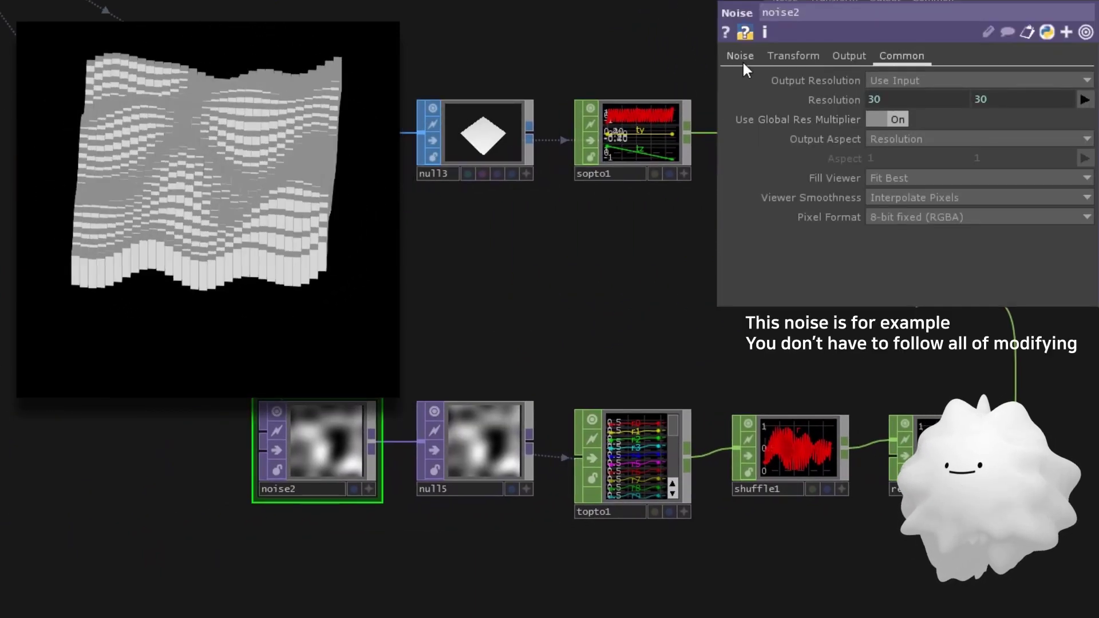
{"action": "left_click", "coordinate": [740, 60]}
{"action": "left_click_drag", "start_coordinate": [1003, 255], "coordinate": [971, 255]}
{"action": "scroll", "coordinate": [277, 458], "scroll_direction": "up", "scroll_amount": 5}
{"action": "left_click_drag", "start_coordinate": [959, 237], "coordinate": [979, 249]}
{"action": "left_click_drag", "start_coordinate": [945, 120], "coordinate": [1088, 120]}
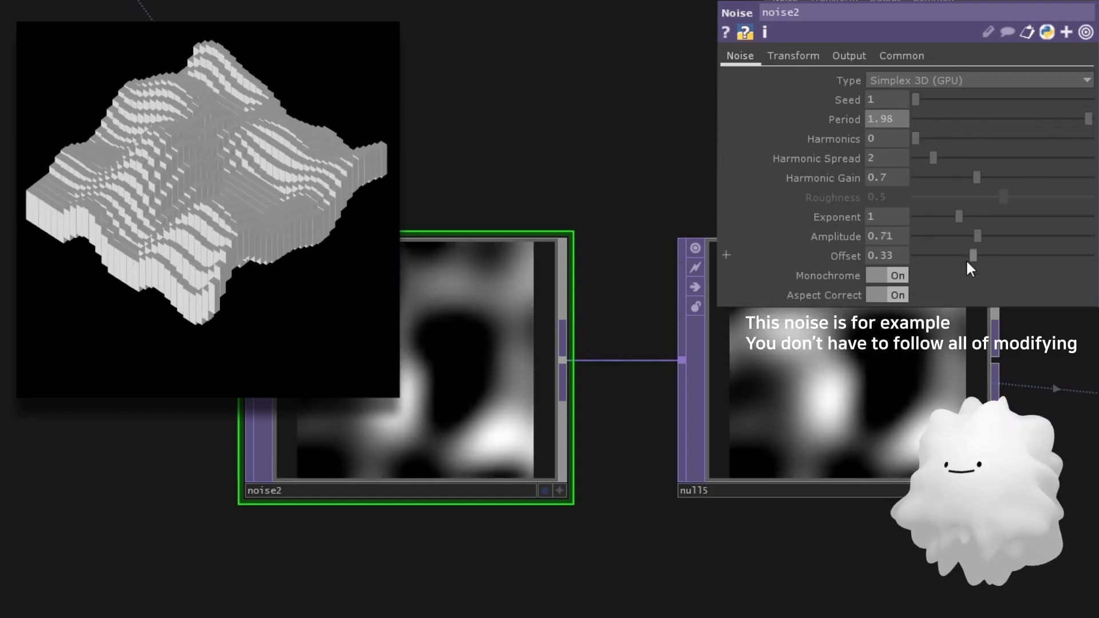
{"action": "left_click_drag", "start_coordinate": [968, 255], "coordinate": [955, 235]}
{"action": "scroll", "coordinate": [492, 278], "scroll_direction": "down", "scroll_amount": 5}
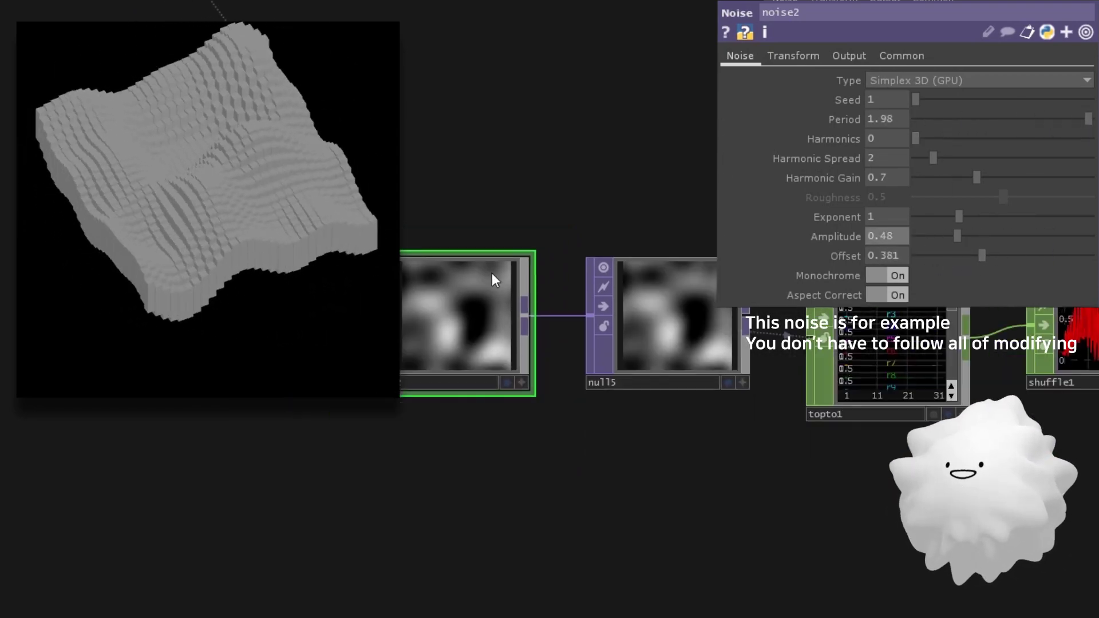
- Add a Circle TOP in the empty network area below the constant1 CHOP chain
{"action": "left_click_drag", "start_coordinate": [602, 195], "coordinate": [478, 304]}
{"action": "scroll", "coordinate": [441, 304], "scroll_direction": "down", "scroll_amount": 4}
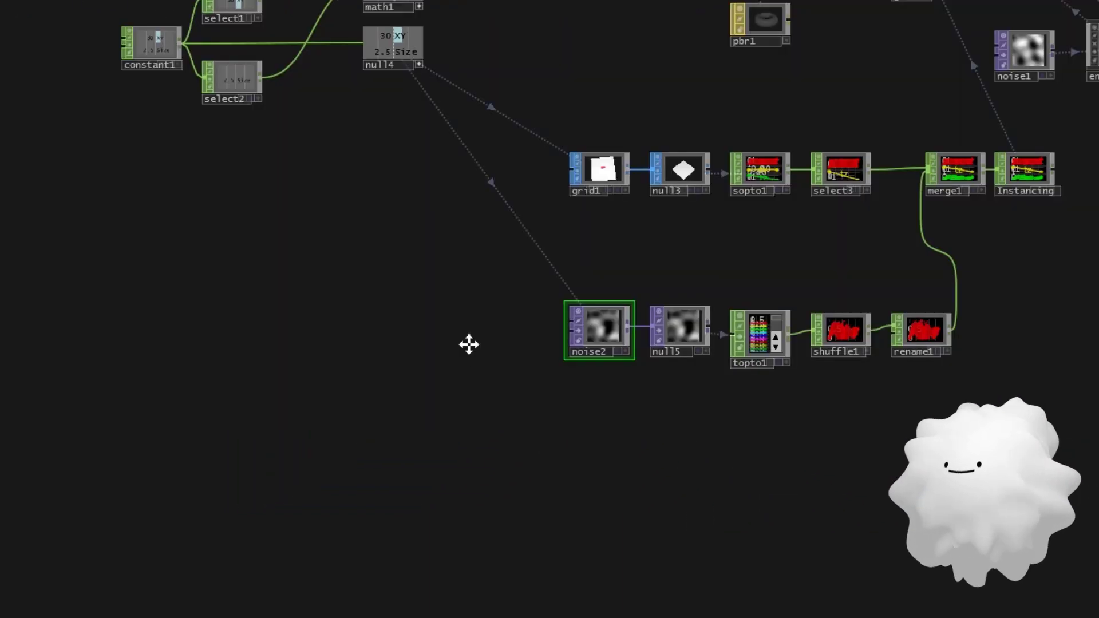
{"action": "left_click_drag", "start_coordinate": [468, 344], "coordinate": [927, 340]}
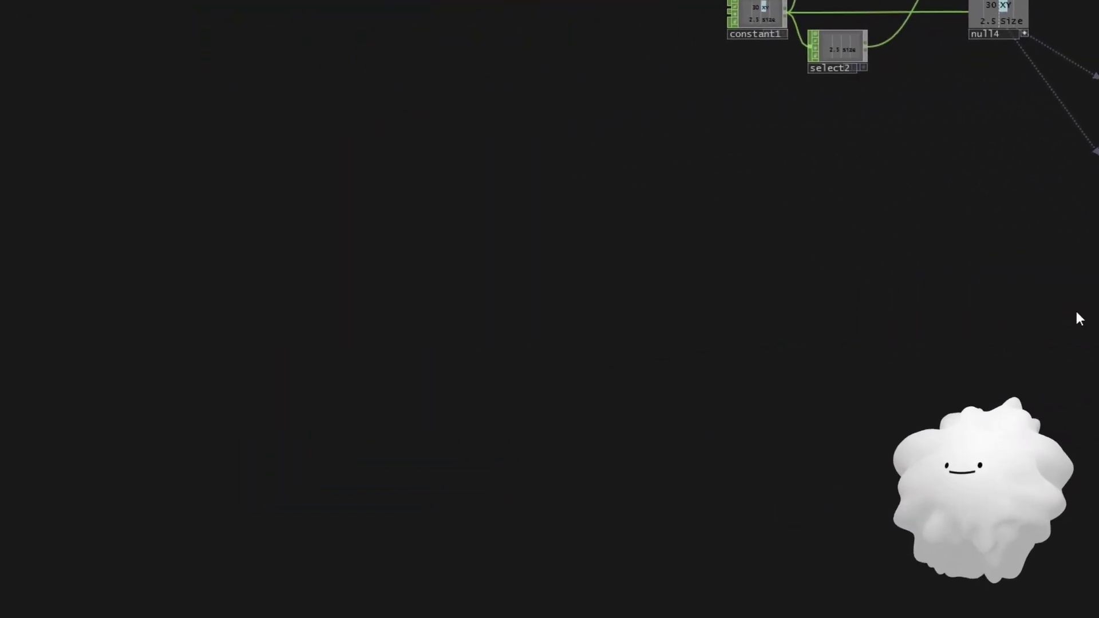
{"action": "left_click_drag", "start_coordinate": [1077, 312], "coordinate": [1085, 310]}
{"action": "key", "text": "Tab"}
{"action": "type", "text": "circle"}
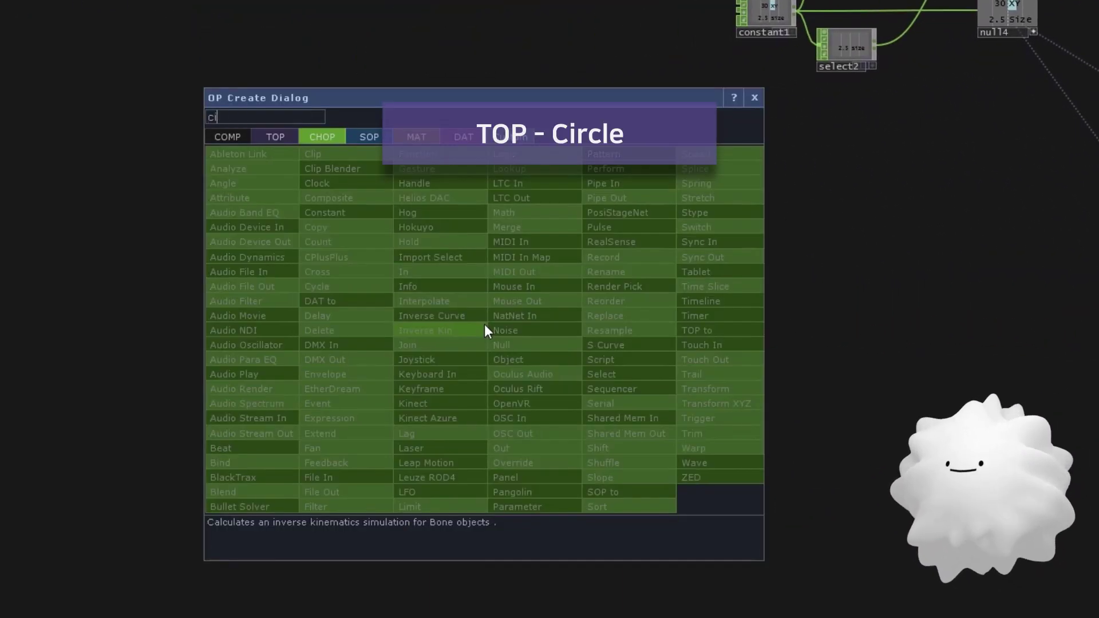
{"action": "left_click", "coordinate": [275, 302]}
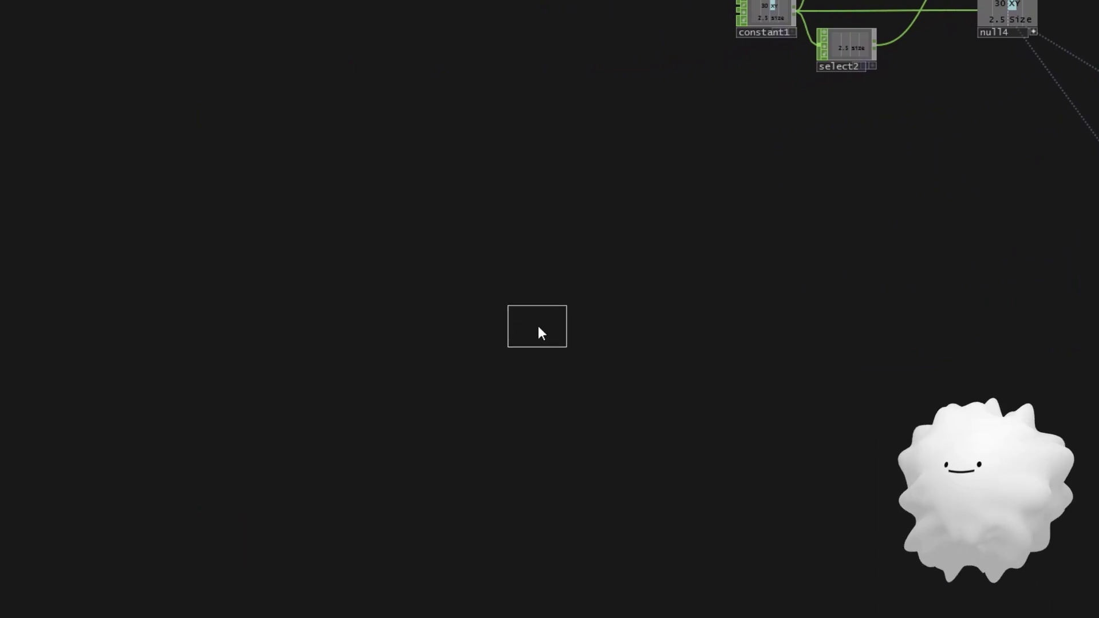
{"action": "left_click", "coordinate": [539, 326]}
- Set the Circle TOP's resolution to 500 by 500
{"action": "scroll", "coordinate": [538, 337], "scroll_direction": "up", "scroll_amount": 6}
{"action": "type", "text": "p"}
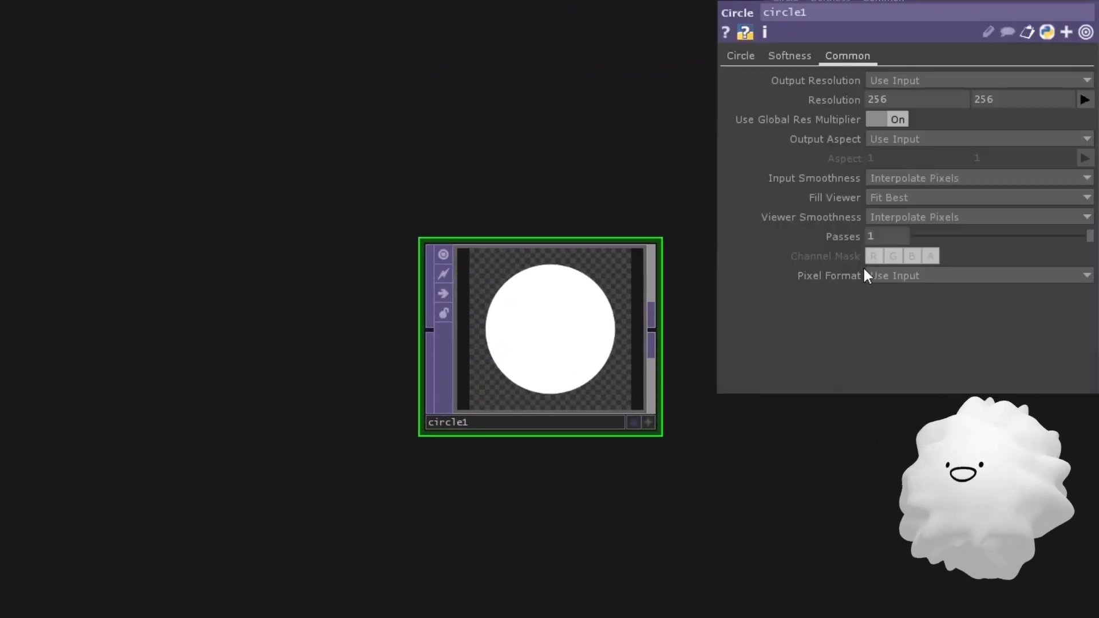
{"action": "type", "text": "500"}
{"action": "key", "text": "Tab"}
{"action": "type", "text": "500"}
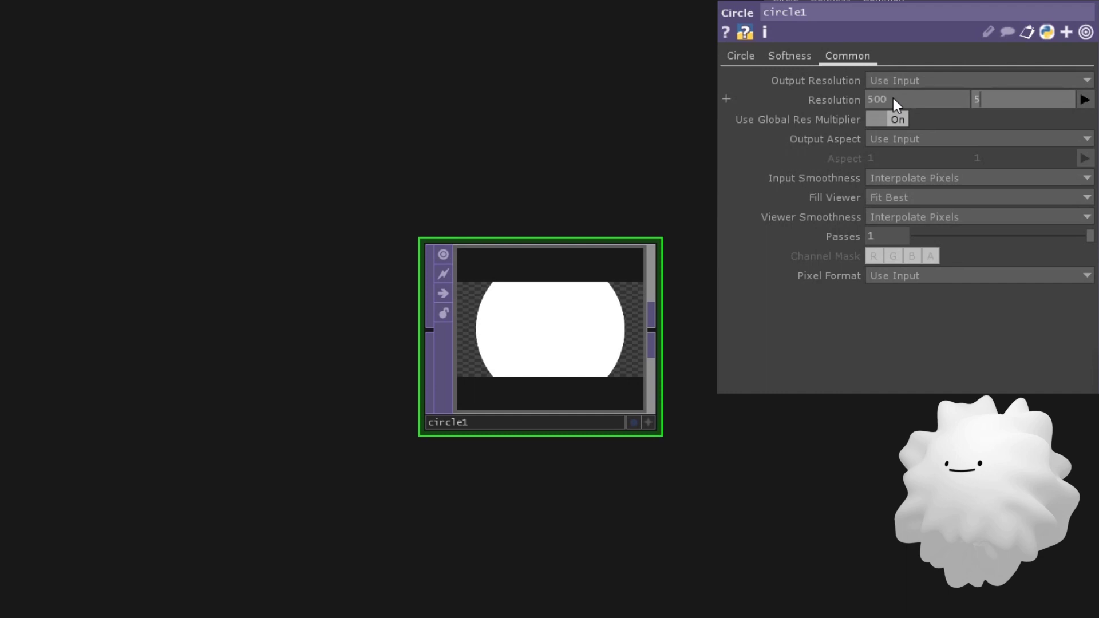
{"action": "key", "text": "Return"}
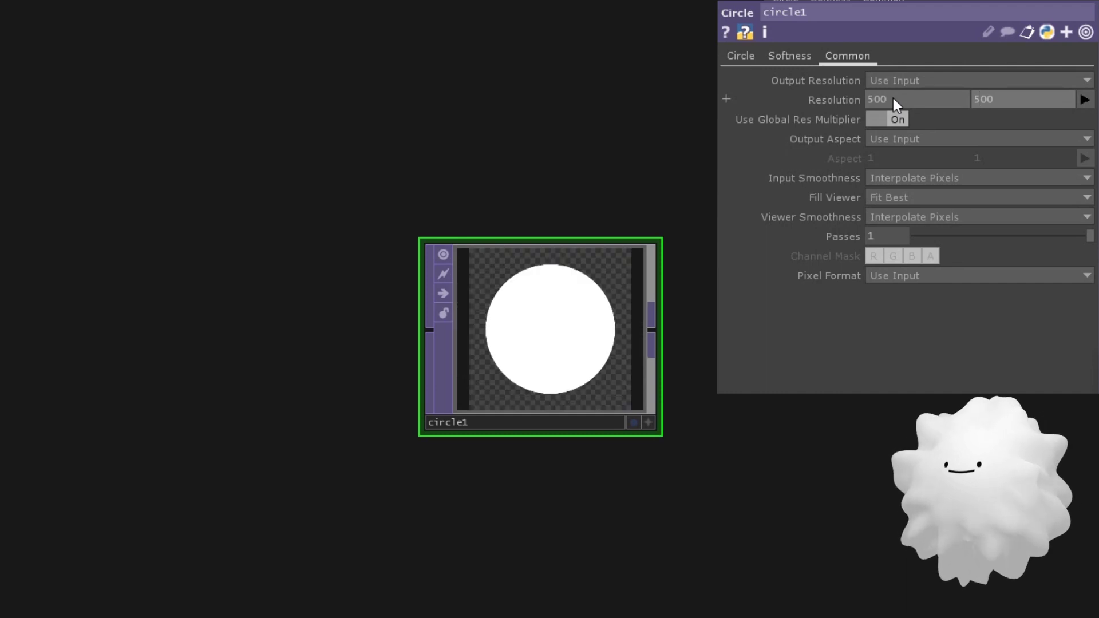
- Set the Circle TOP's radius to 0.05 in both directions
{"action": "left_click", "coordinate": [743, 56]}
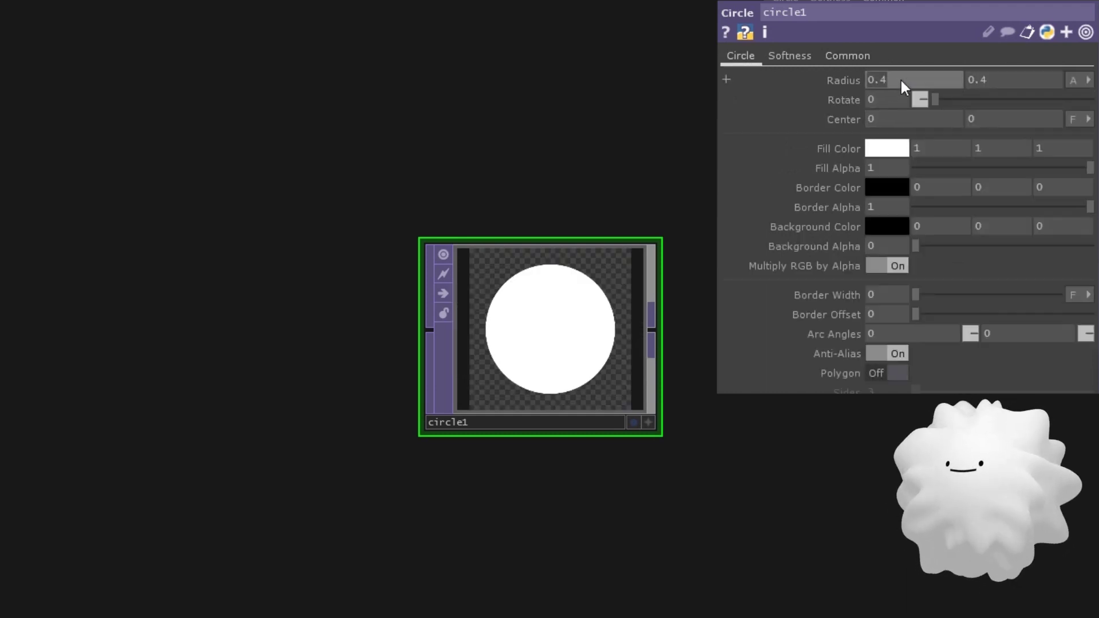
{"action": "left_click", "coordinate": [900, 78]}
{"action": "type", "text": "0.05"}
{"action": "key", "text": "Tab"}
{"action": "type", "text": "0.05"}
{"action": "key", "text": "Return"}
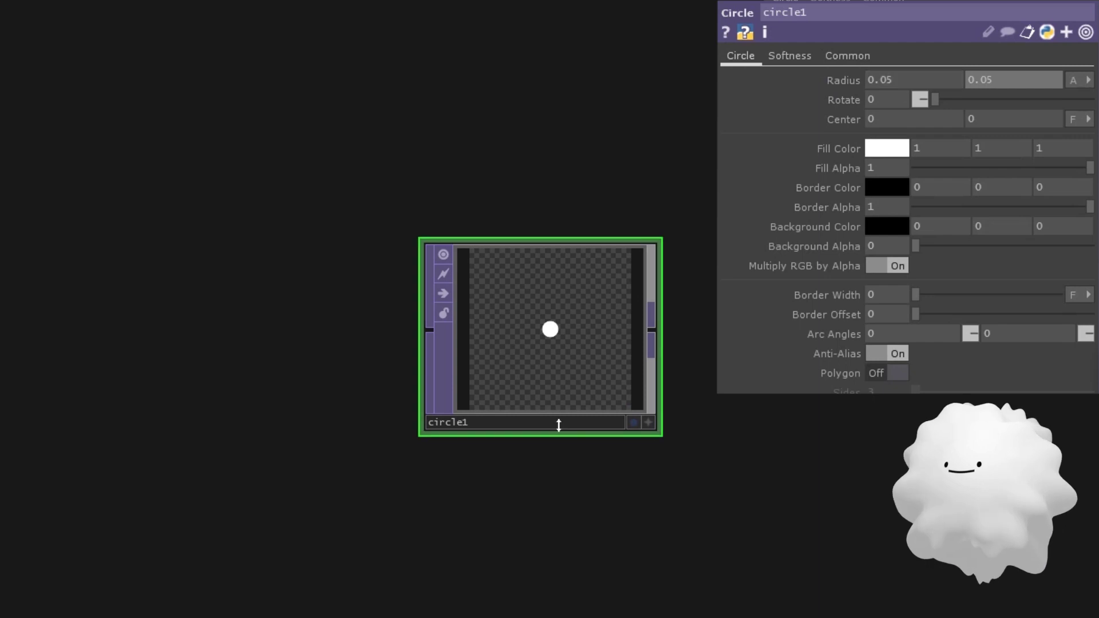
- Add a Transform TOP connected to the output of circle1
{"action": "left_click_drag", "start_coordinate": [764, 398], "coordinate": [488, 392]}
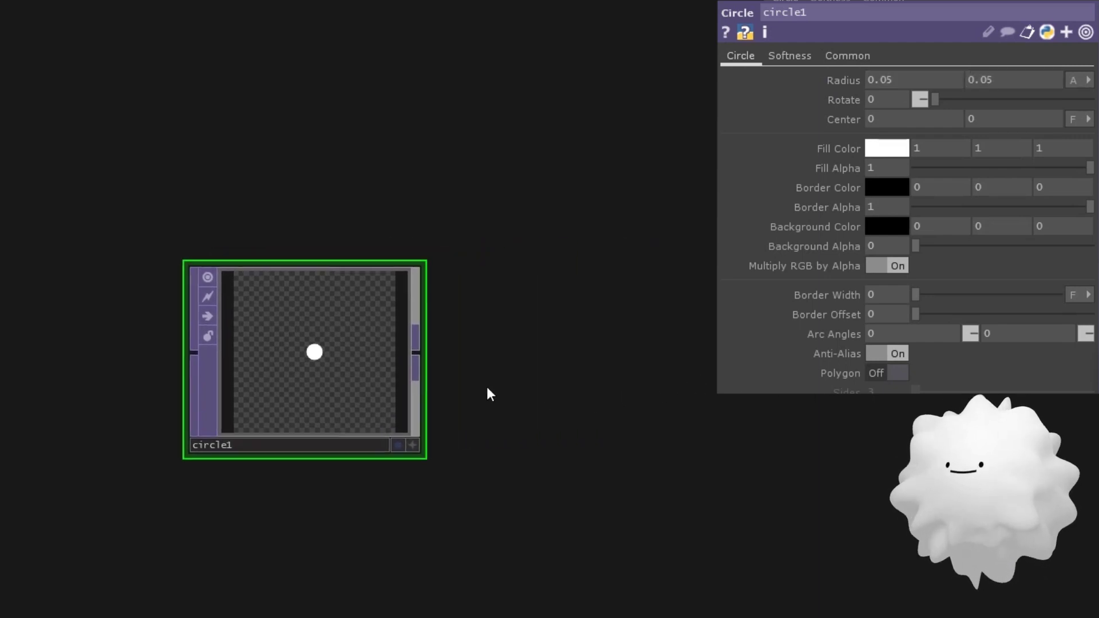
{"action": "left_click", "coordinate": [409, 356]}
{"action": "left_click", "coordinate": [602, 364]}
{"action": "type", "text": "tr"}
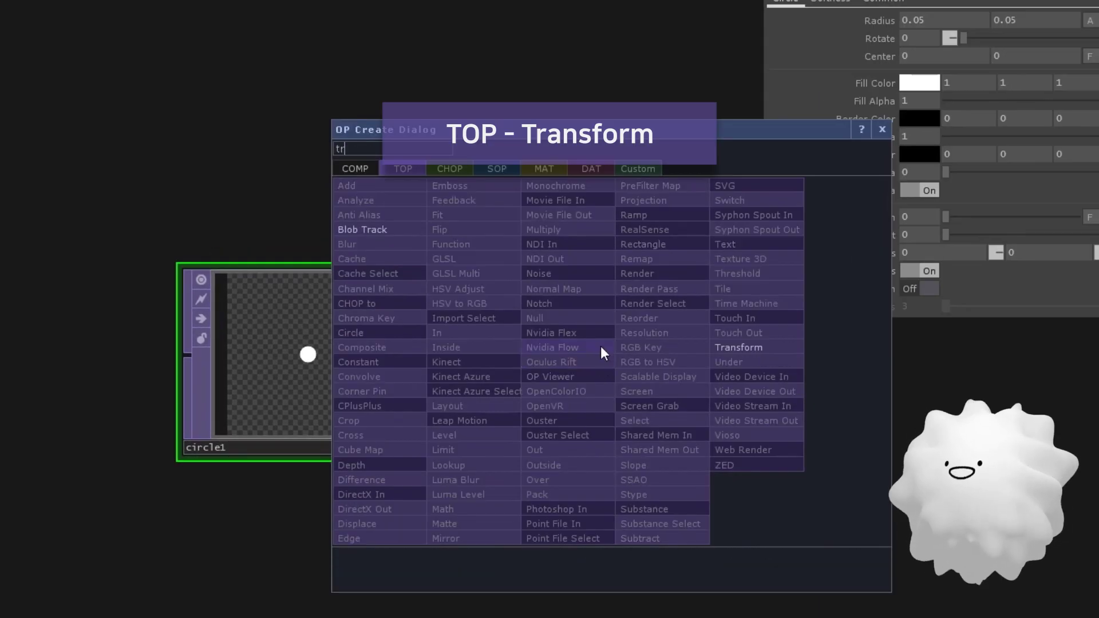
{"action": "key", "text": "Return"}
{"action": "left_click", "coordinate": [608, 366]}
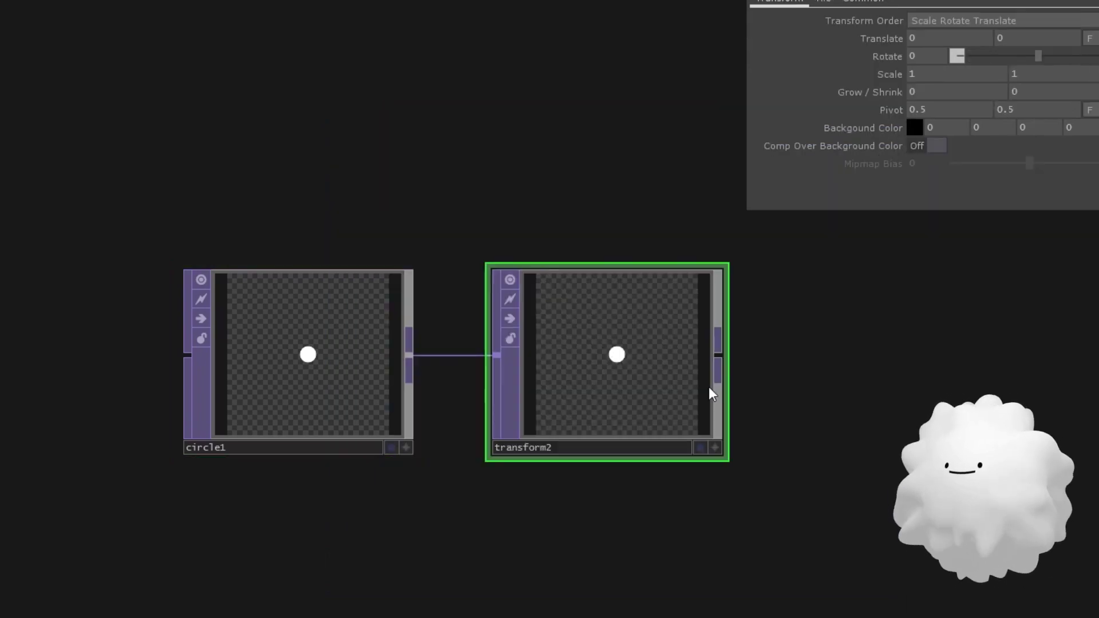
- Add a Mouse In CHOP in the empty network area above the Circle TOP
{"action": "scroll", "coordinate": [708, 387], "scroll_direction": "down", "scroll_amount": 4}
{"action": "left_click_drag", "start_coordinate": [618, 262], "coordinate": [574, 283]}
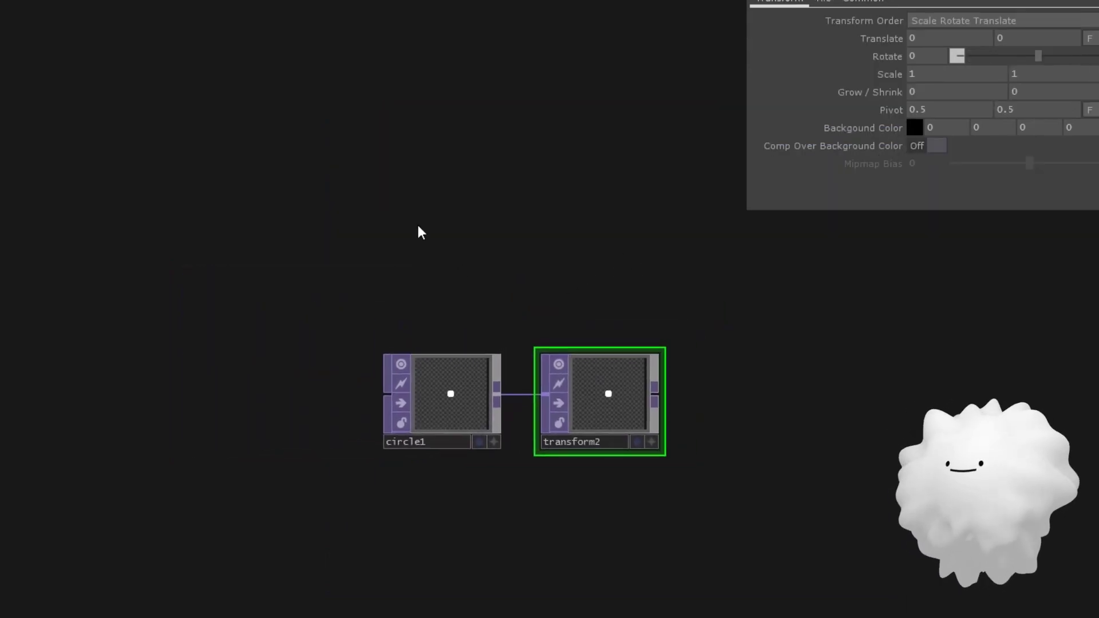
{"action": "key", "text": "Tab"}
{"action": "left_click", "coordinate": [380, 140]}
{"action": "type", "text": "mouse"}
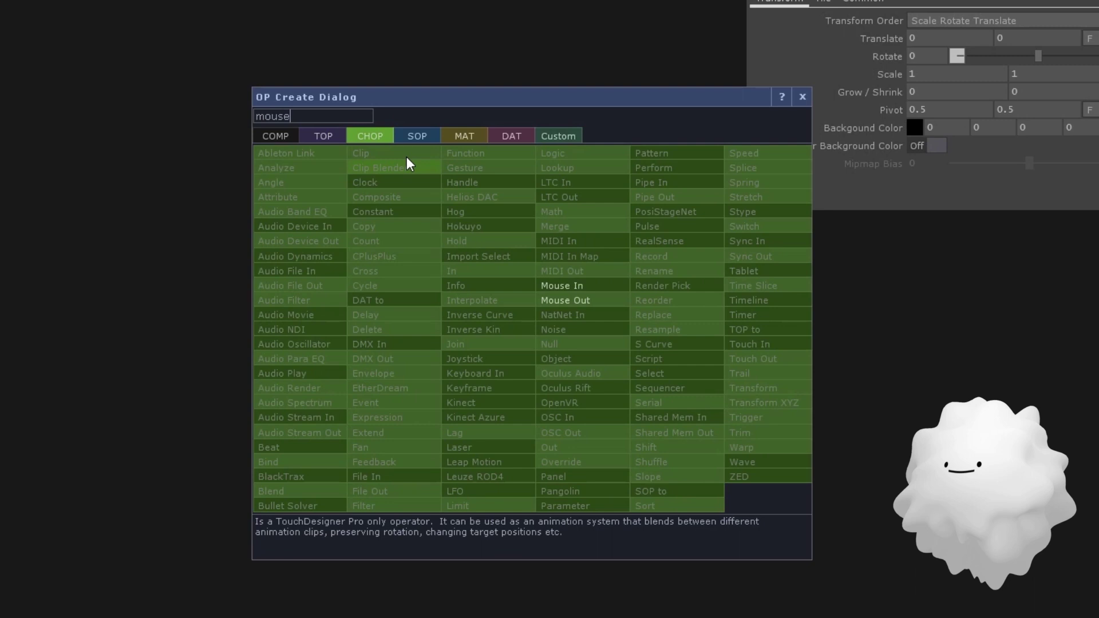
{"action": "left_click", "coordinate": [550, 268]}
{"action": "left_click", "coordinate": [464, 287]}
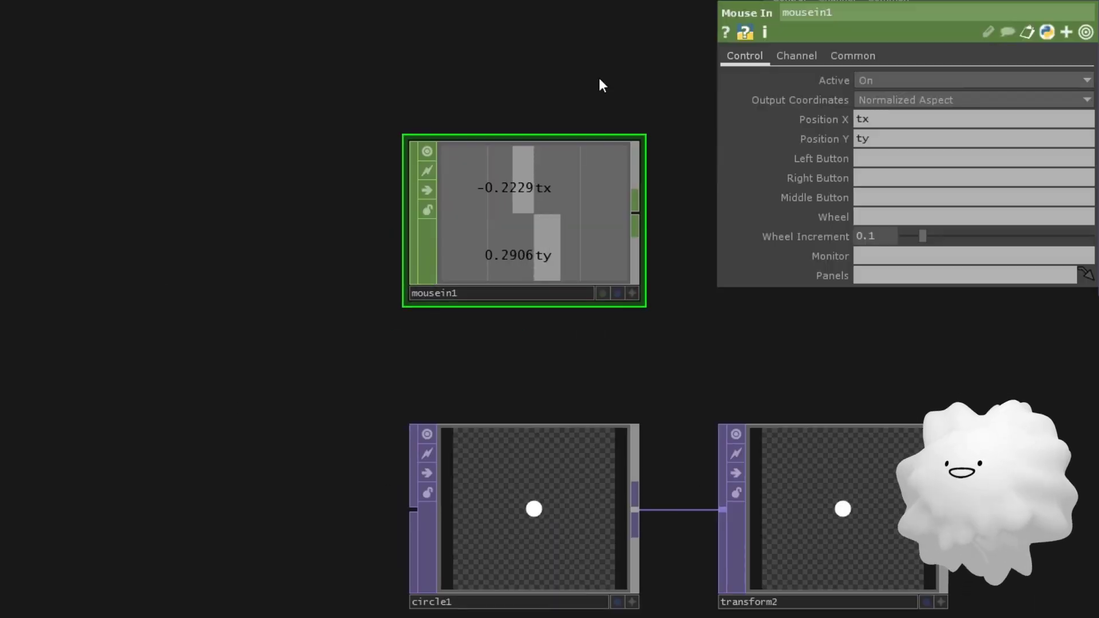
- Name the Mouse In CHOP's left button channel Left and set its output coordinates to Normalized
{"action": "left_click", "coordinate": [864, 159]}
{"action": "type", "text": "Left"}
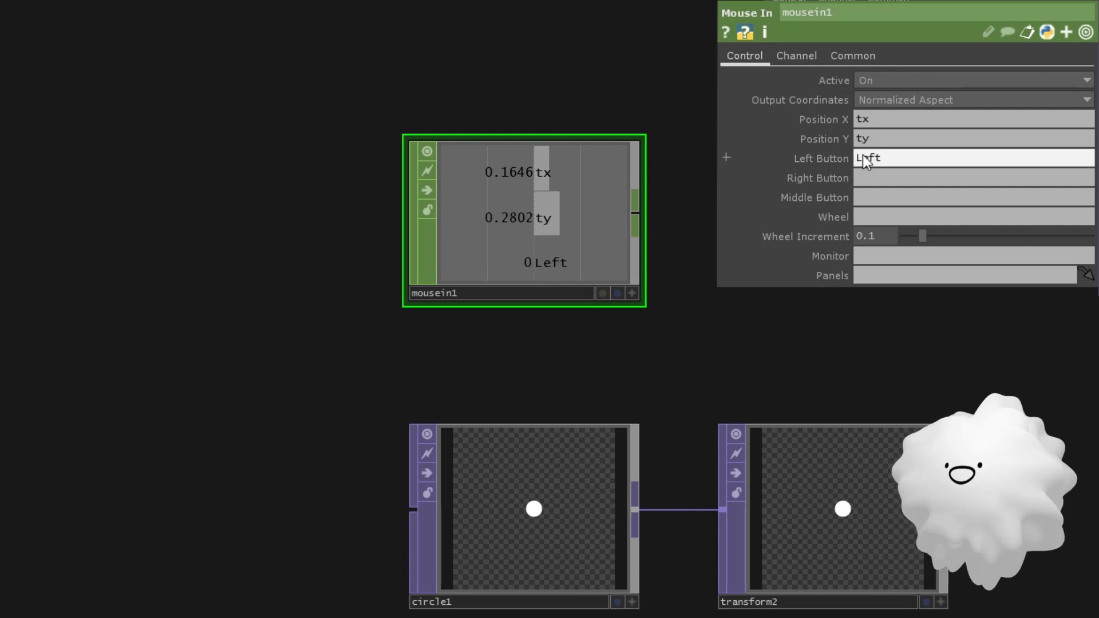
{"action": "key", "text": "Return"}
{"action": "left_click", "coordinate": [716, 291]}
{"action": "left_click_drag", "start_coordinate": [708, 373], "coordinate": [585, 315]}
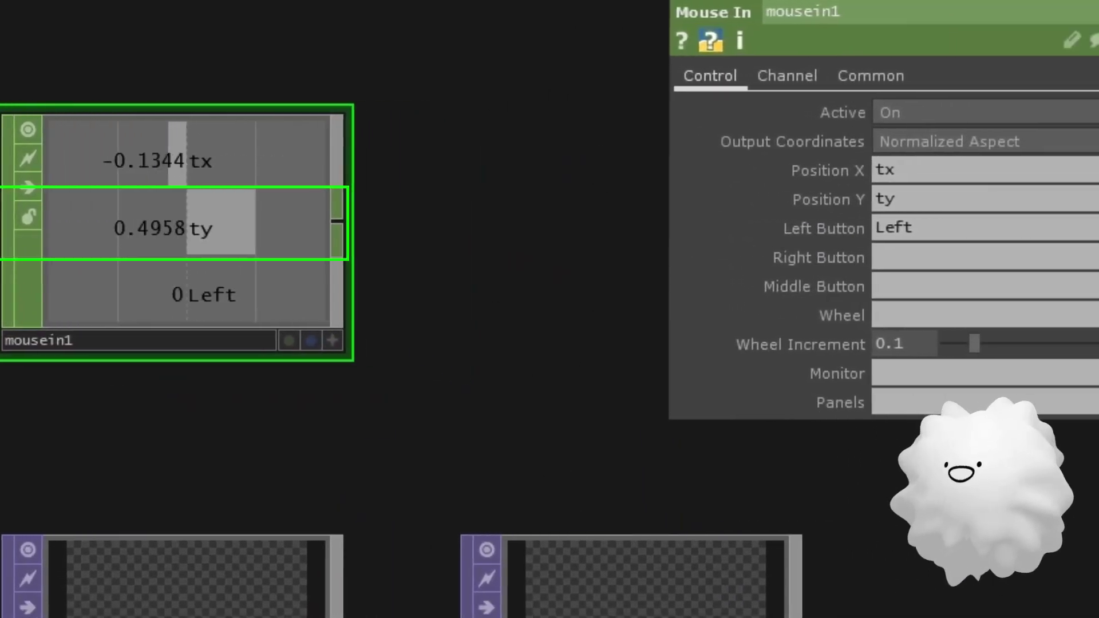
{"action": "left_click", "coordinate": [1074, 143]}
{"action": "left_click", "coordinate": [817, 170]}
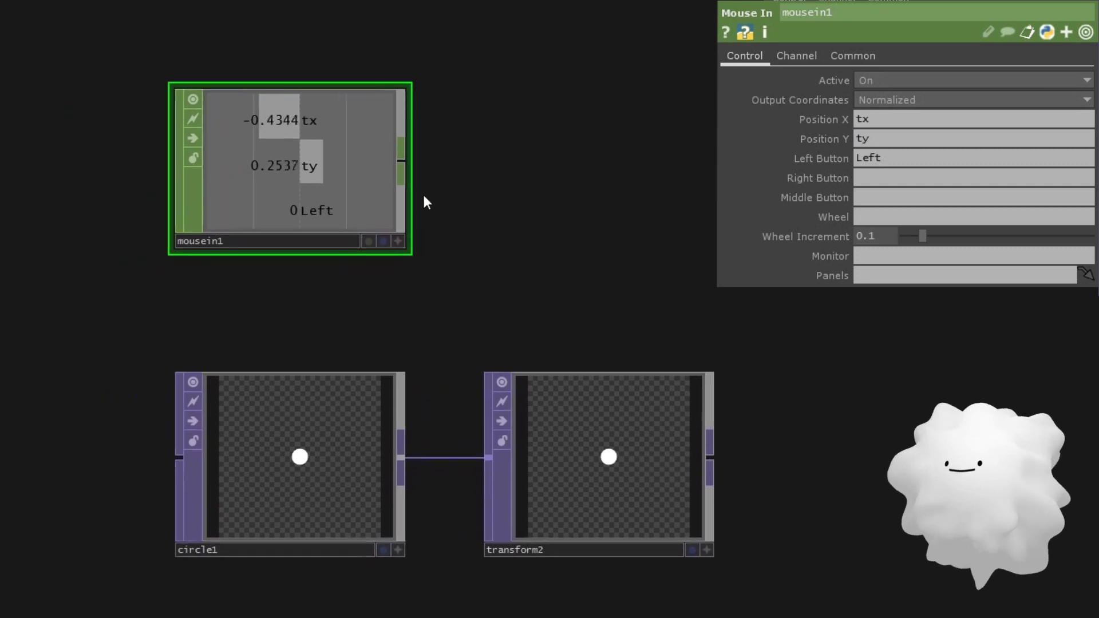
- Make mousein1's viewer active and link its tx and ty channels to transform2's Translate X and Y as CHOP references
{"action": "key", "text": "a"}
{"action": "left_click", "coordinate": [632, 446]}
{"action": "key", "text": "a"}
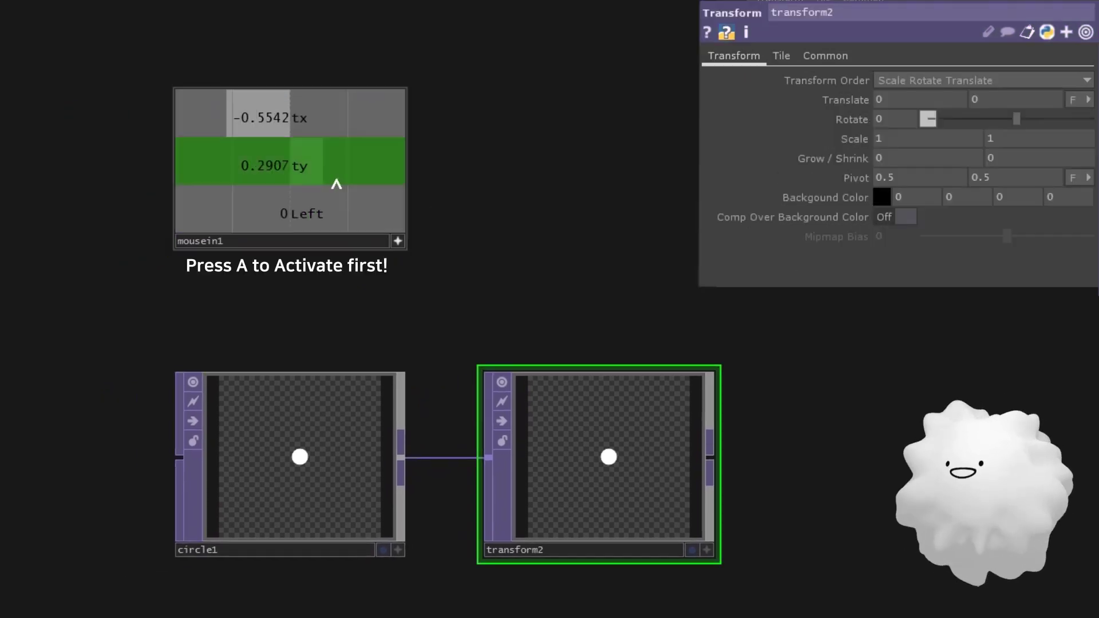
{"action": "left_click_drag", "start_coordinate": [320, 118], "coordinate": [904, 97]}
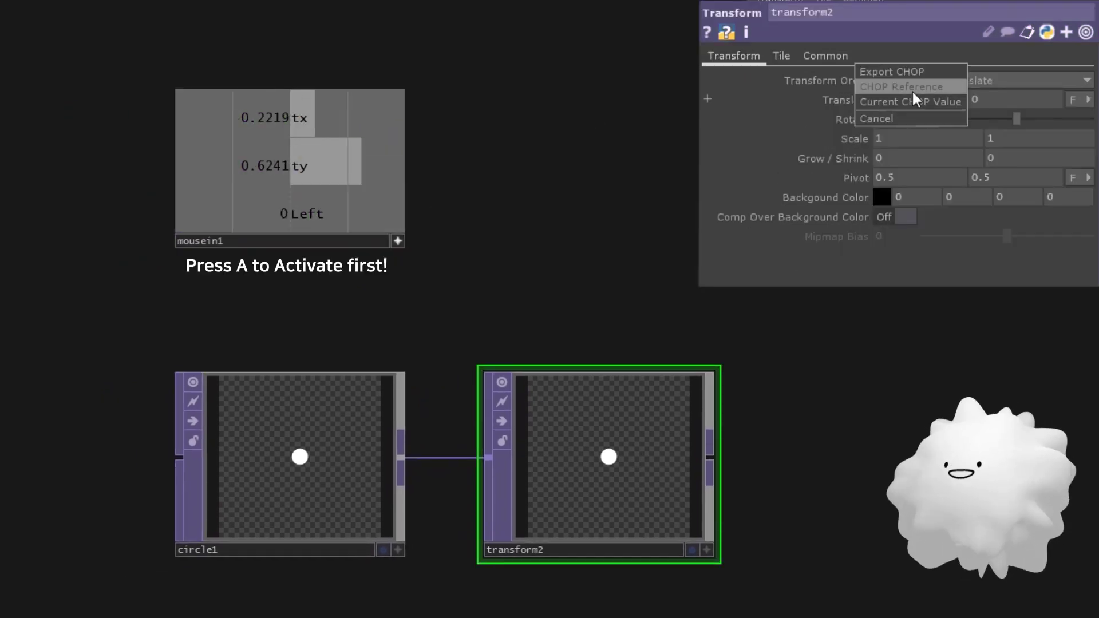
{"action": "left_click", "coordinate": [915, 96]}
{"action": "left_click_drag", "start_coordinate": [1034, 110], "coordinate": [1030, 104]}
{"action": "left_click", "coordinate": [1026, 100]}
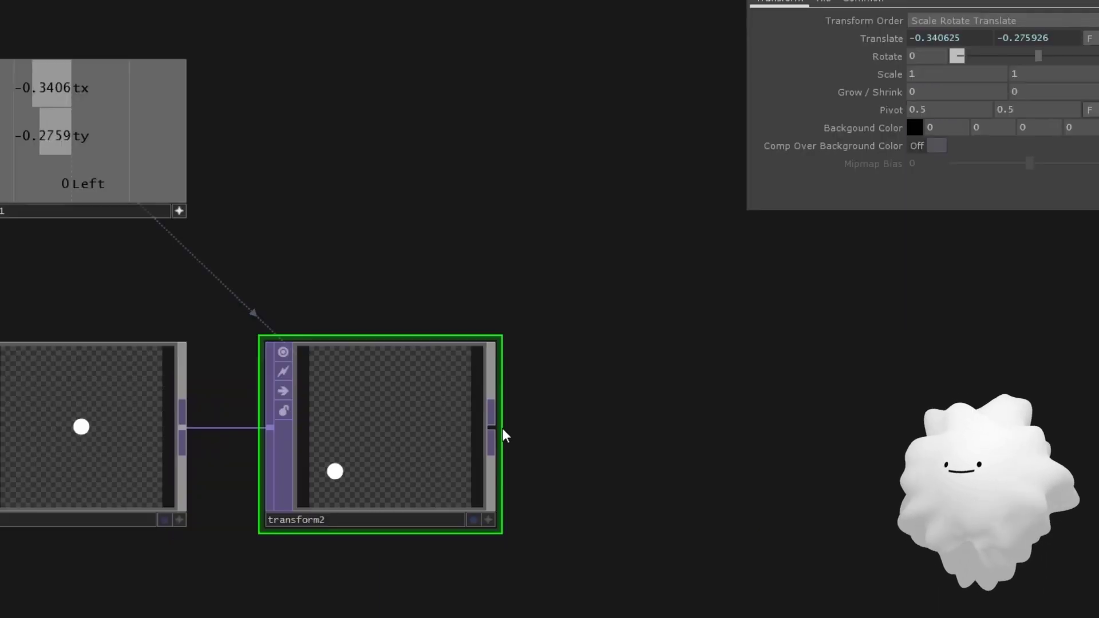
- Add a Level TOP to the output of transform2 and line it up with the chain
{"action": "left_click", "coordinate": [502, 428]}
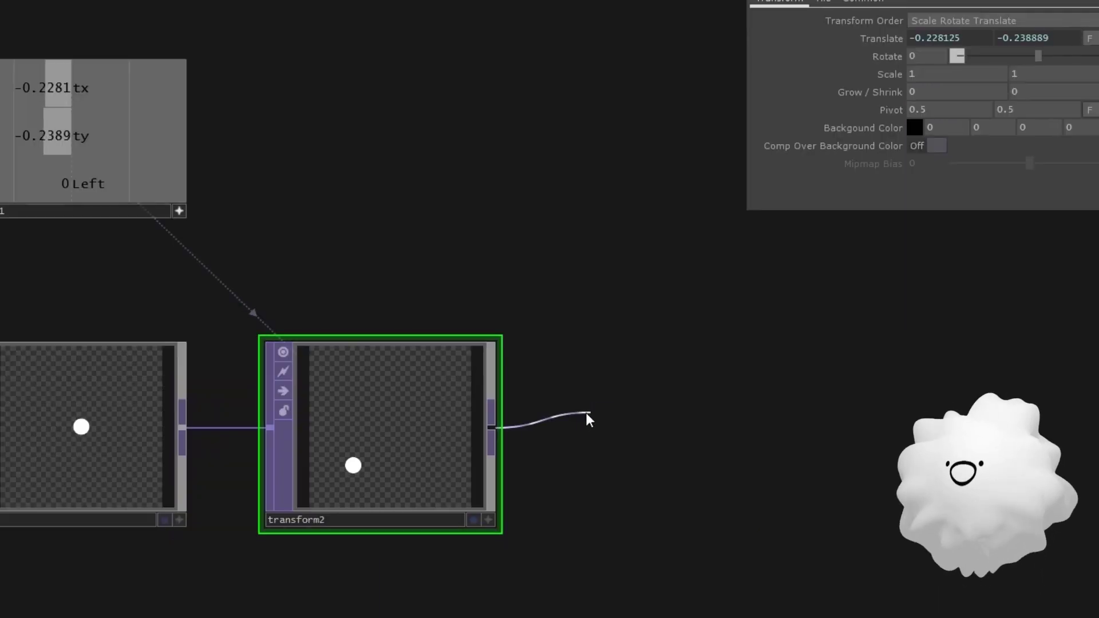
{"action": "left_click", "coordinate": [631, 404]}
{"action": "type", "text": "level"}
{"action": "key", "text": "Return"}
{"action": "scroll", "coordinate": [631, 404], "scroll_direction": "up", "scroll_amount": 3}
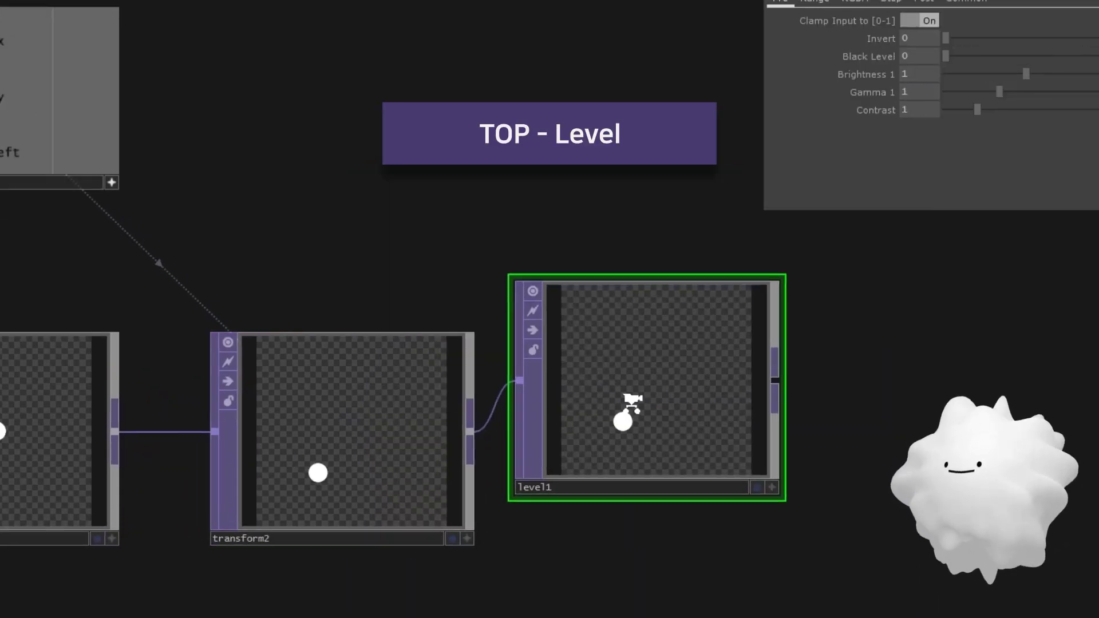
{"action": "left_click_drag", "start_coordinate": [630, 404], "coordinate": [659, 427]}
{"action": "left_click", "coordinate": [668, 464]}
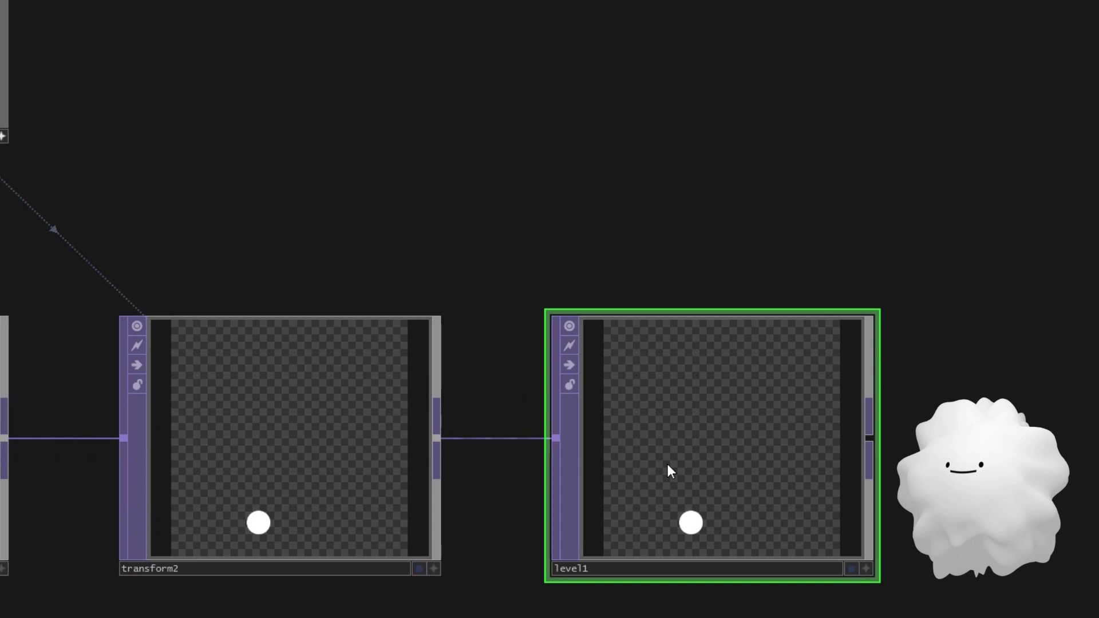
- Link mousein1's Left channel to the Opacity of level1
{"action": "key", "text": "h"}
{"action": "left_click", "coordinate": [889, 57]}
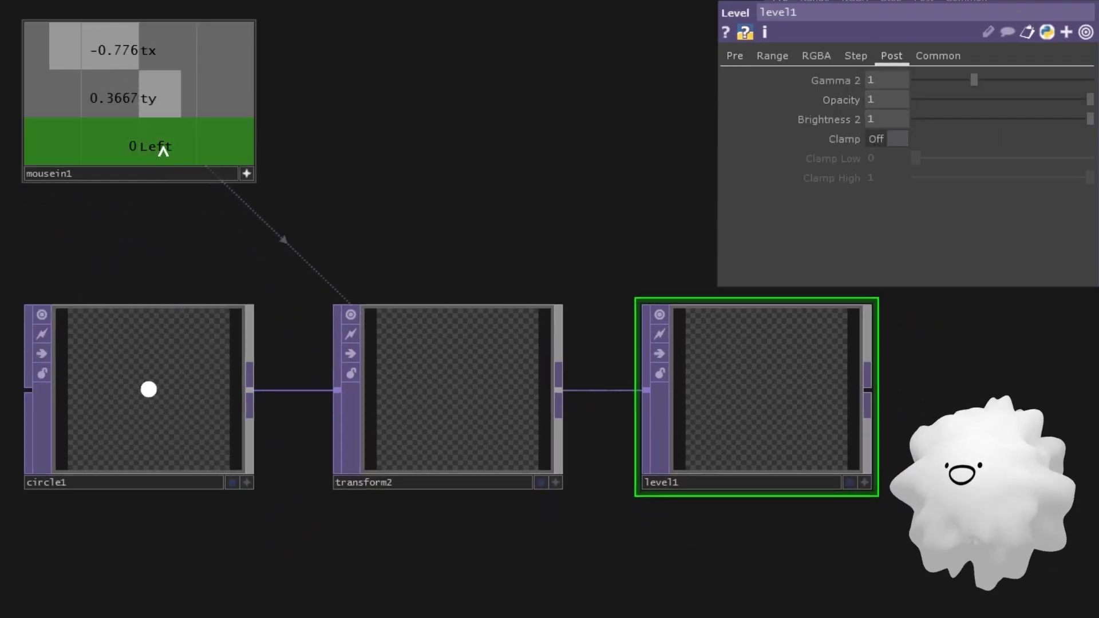
{"action": "left_click_drag", "start_coordinate": [162, 148], "coordinate": [886, 101]}
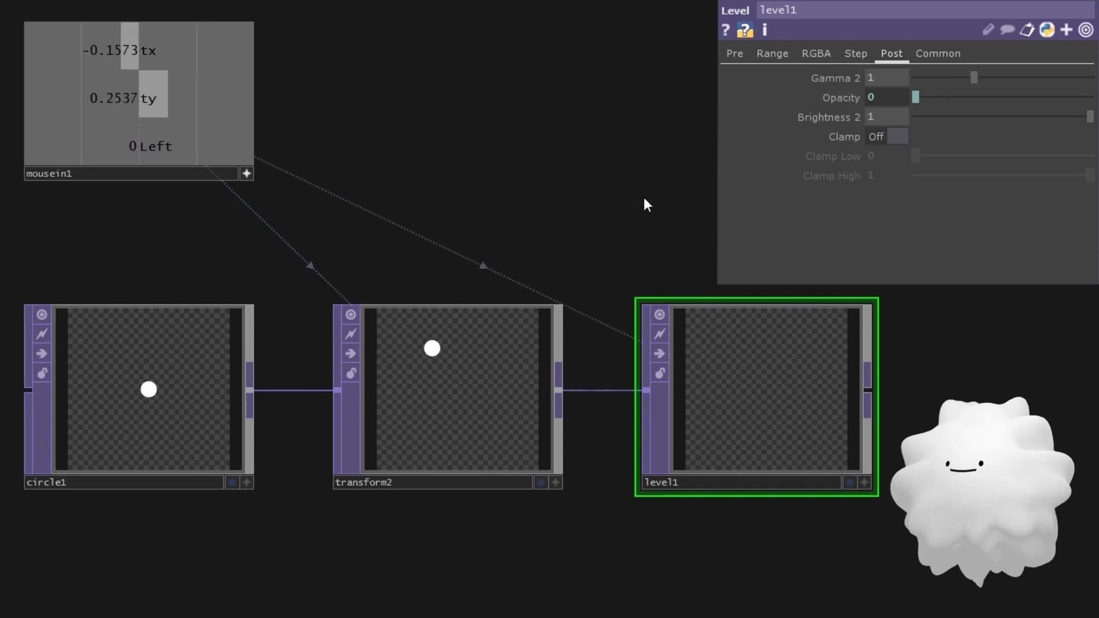
{"action": "mouse_move", "coordinate": [679, 243]}
{"action": "left_mouse_down"}
{"action": "mouse_move", "coordinate": [704, 179]}
{"action": "mouse_move", "coordinate": [660, 307]}
{"action": "mouse_move", "coordinate": [673, 251]}
{"action": "left_mouse_up"}
{"action": "left_click_drag", "start_coordinate": [830, 282], "coordinate": [892, 314]}
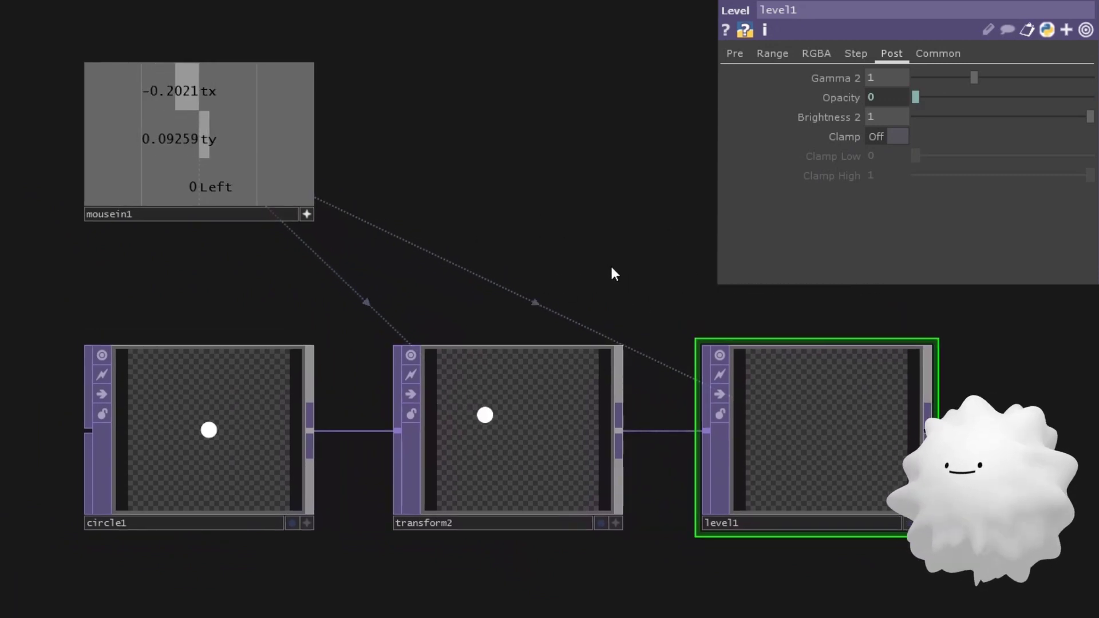
{"action": "left_click_drag", "start_coordinate": [611, 274], "coordinate": [526, 269]}
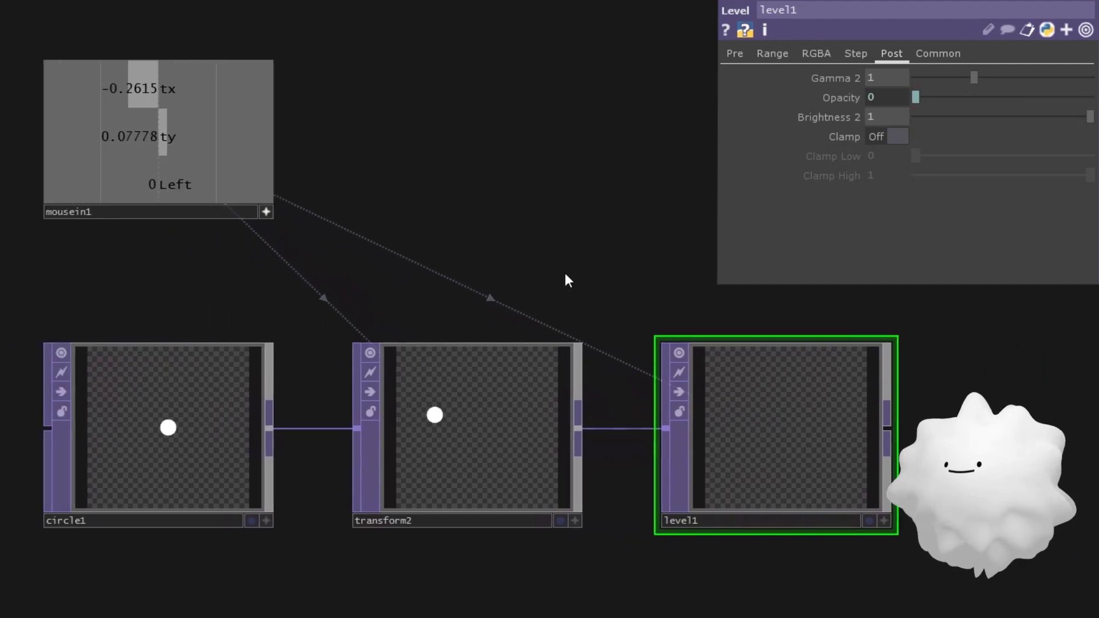
- Add a Null TOP connected to the output of level1
{"action": "scroll", "coordinate": [437, 441], "scroll_direction": "down", "scroll_amount": 4}
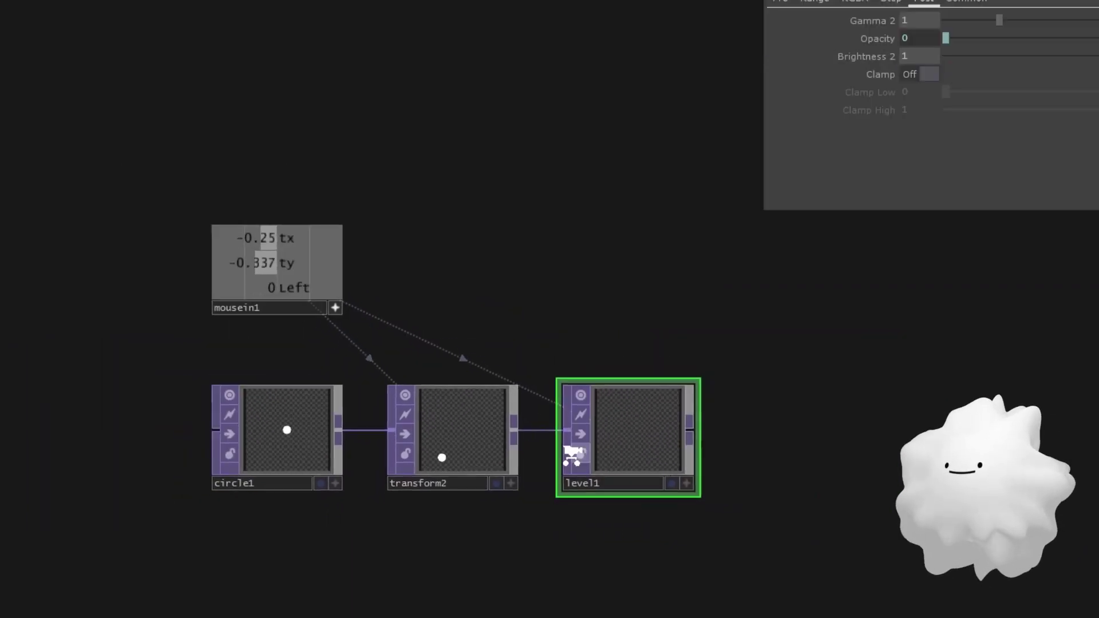
{"action": "left_click_drag", "start_coordinate": [712, 427], "coordinate": [579, 396]}
{"action": "left_click", "coordinate": [528, 382]}
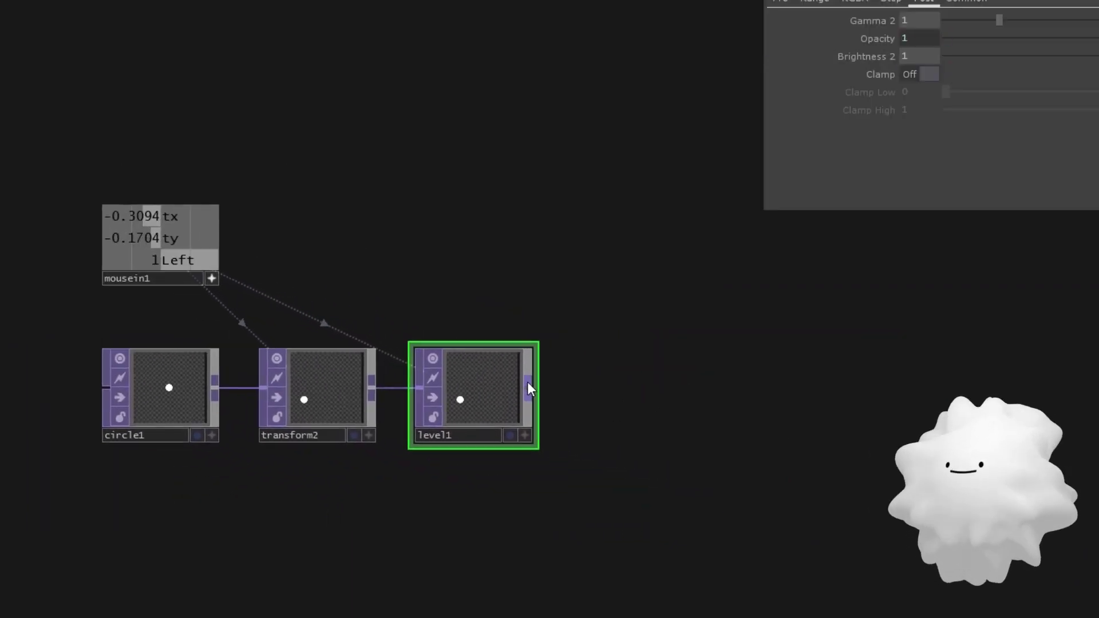
{"action": "key", "text": "Tab"}
{"action": "type", "text": "n"}
{"action": "left_click", "coordinate": [571, 350]}
{"action": "left_click", "coordinate": [640, 403]}
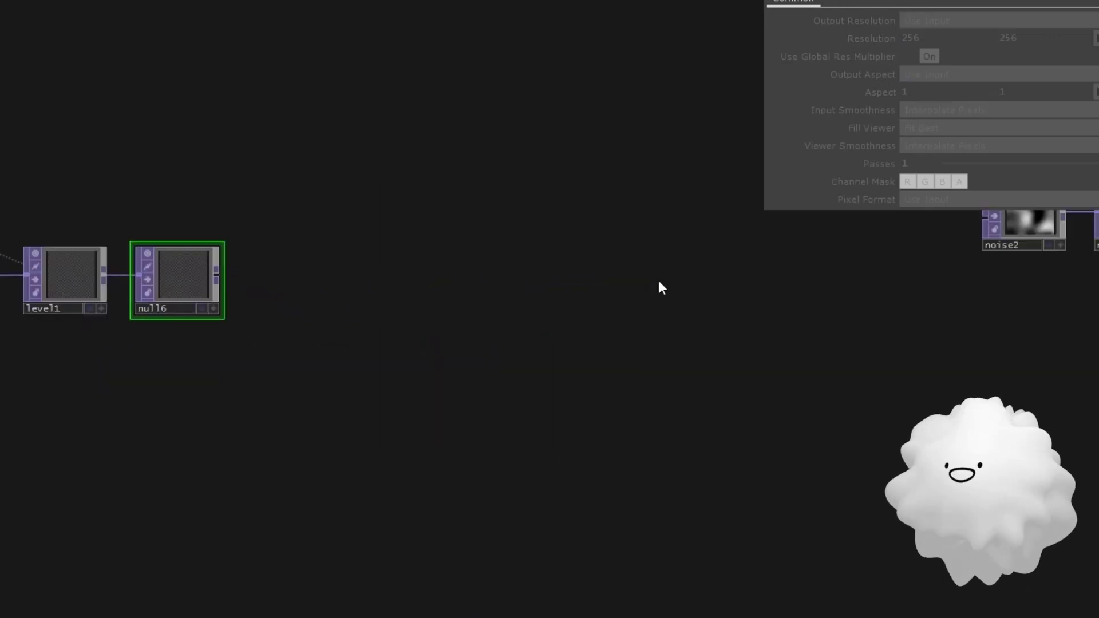
- Add a Composite TOP fed by null6, well spaced from it, and set its operation to Add
{"action": "key", "text": "Tab"}
{"action": "type", "text": "composite"}
{"action": "key", "text": "Return"}
{"action": "left_click", "coordinate": [658, 280]}
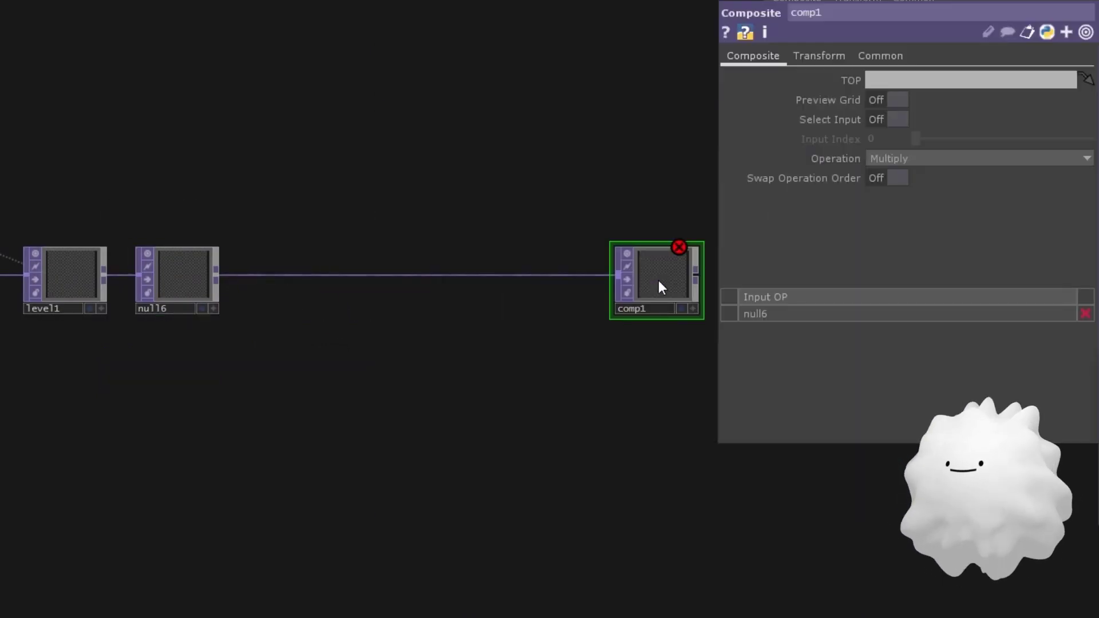
{"action": "left_click_drag", "start_coordinate": [664, 280], "coordinate": [679, 280]}
{"action": "left_click", "coordinate": [913, 159]}
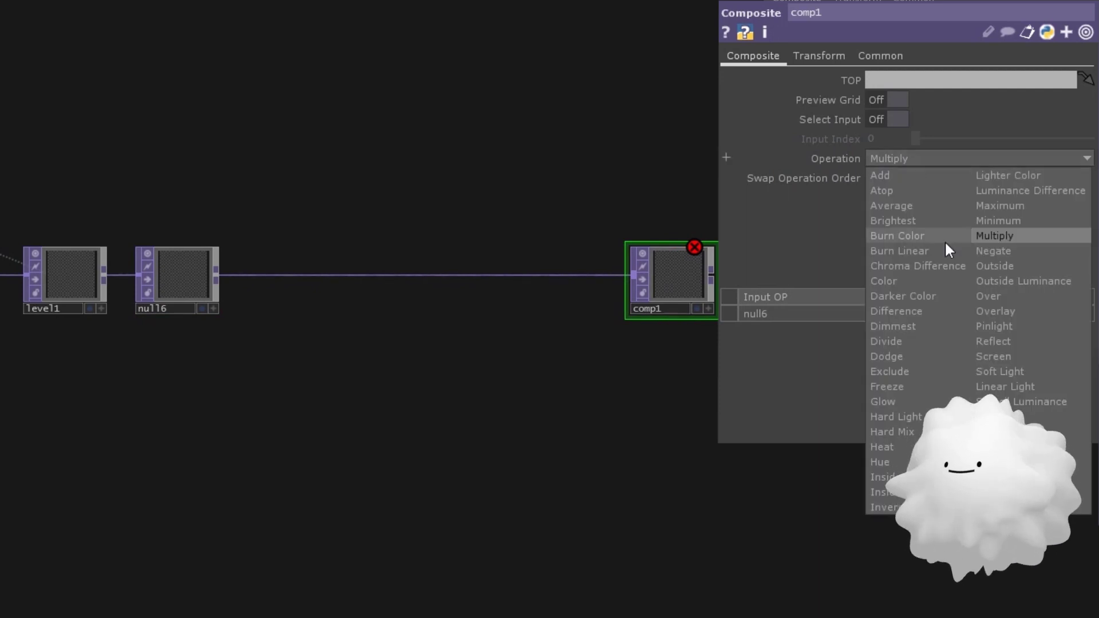
{"action": "left_click", "coordinate": [905, 177]}
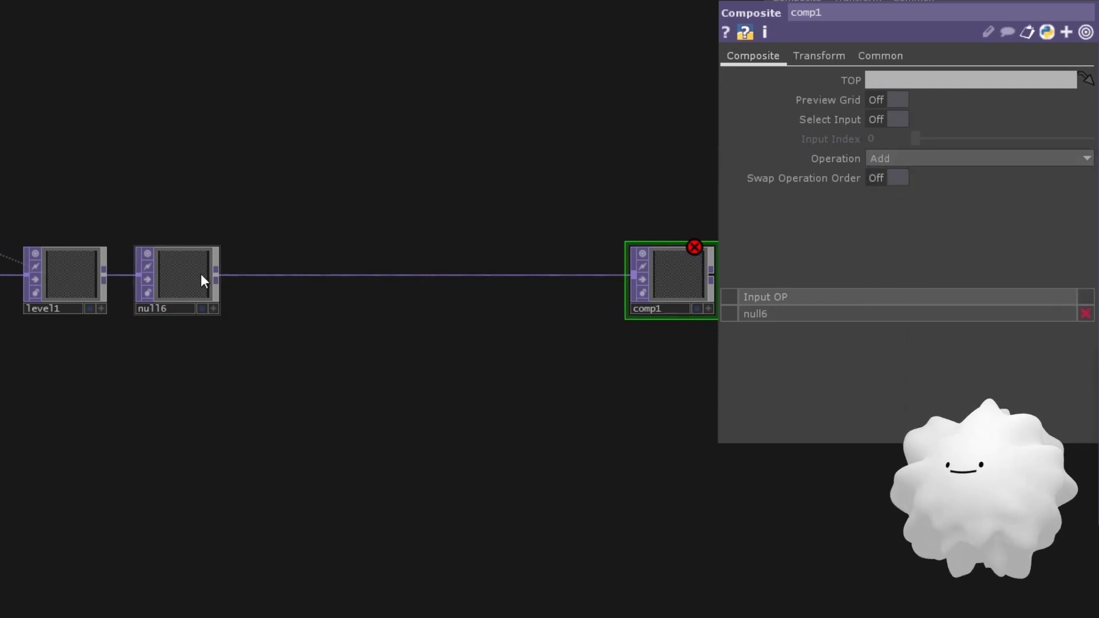
- Branch a Feedback TOP off the output of null6, placed below the main chain
{"action": "left_click_drag", "start_coordinate": [224, 274], "coordinate": [235, 415]}
{"action": "type", "text": "feed"}
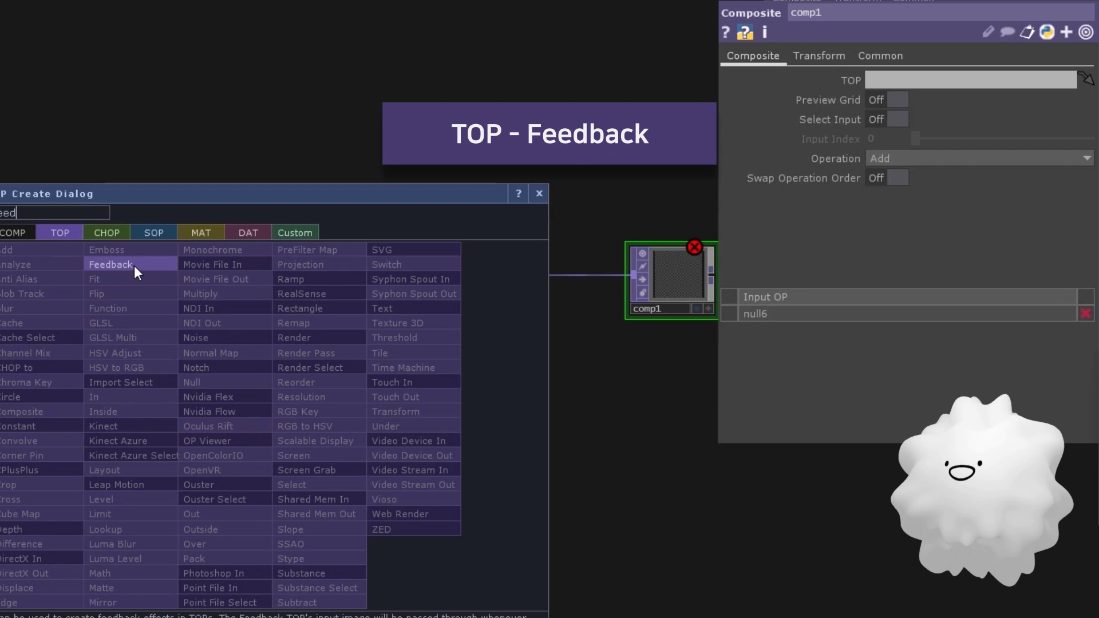
{"action": "left_click", "coordinate": [134, 266]}
{"action": "left_click", "coordinate": [241, 376]}
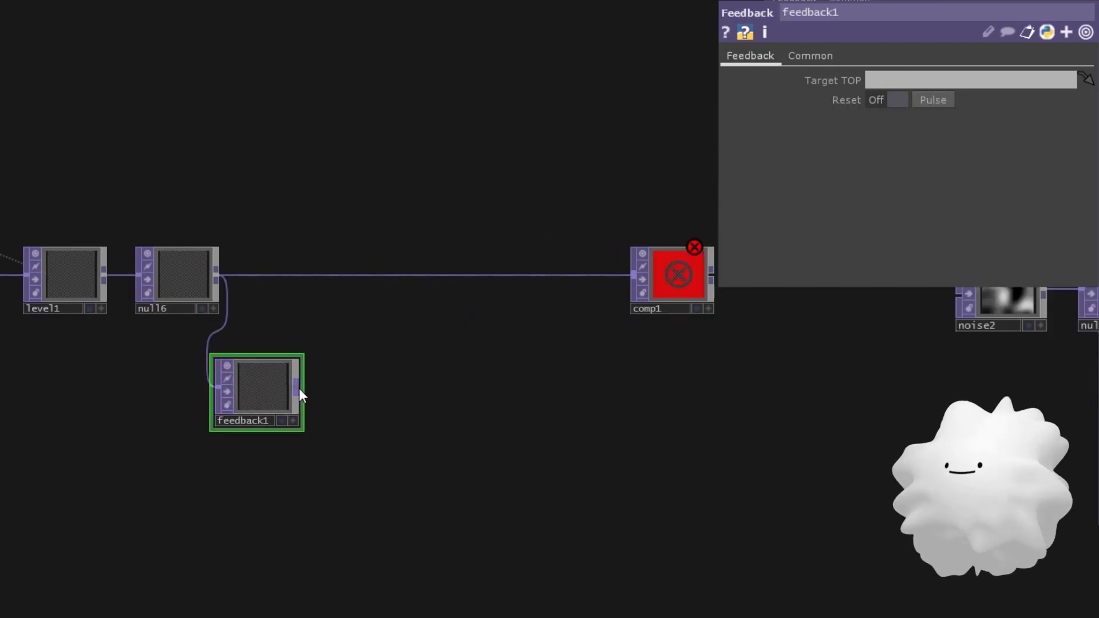
- Add a Level TOP connected to the output of feedback1, placed on the same row below comp1
{"action": "left_click", "coordinate": [554, 389]}
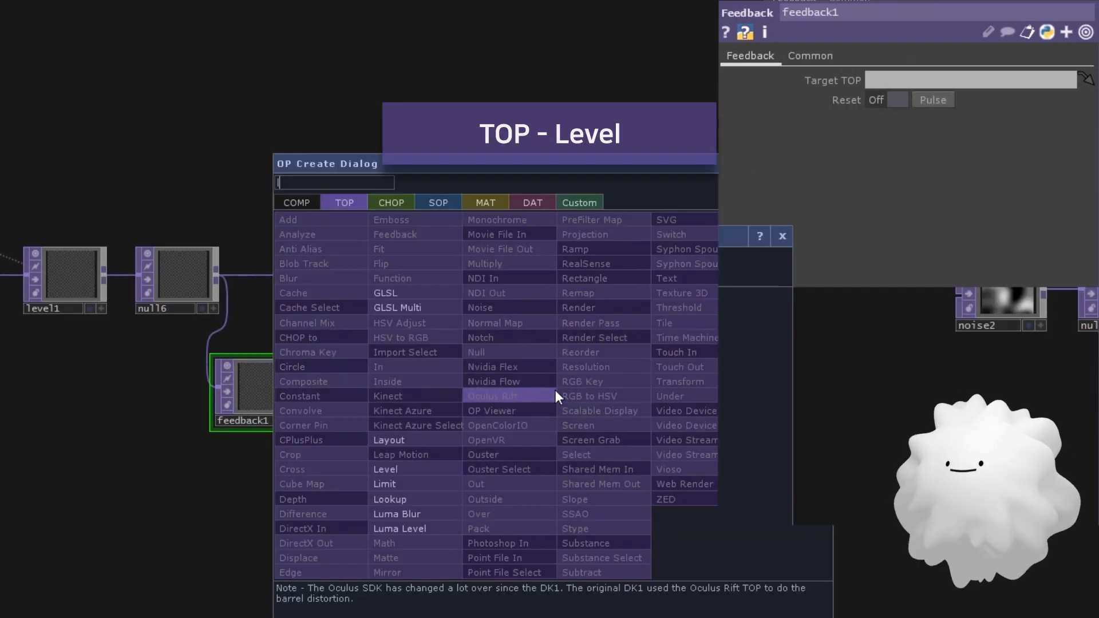
{"action": "left_click", "coordinate": [407, 476]}
{"action": "left_click", "coordinate": [553, 391]}
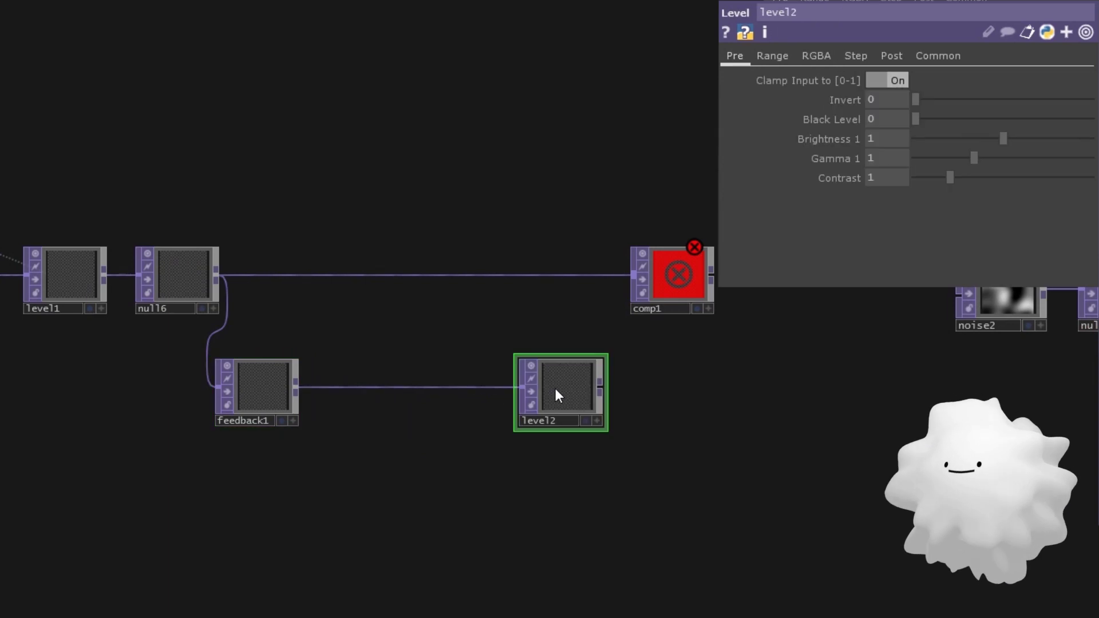
- Wire level2 into comp1 as a second input and set comp1 as feedback1's Target TOP
{"action": "left_click_drag", "start_coordinate": [600, 390], "coordinate": [624, 293]}
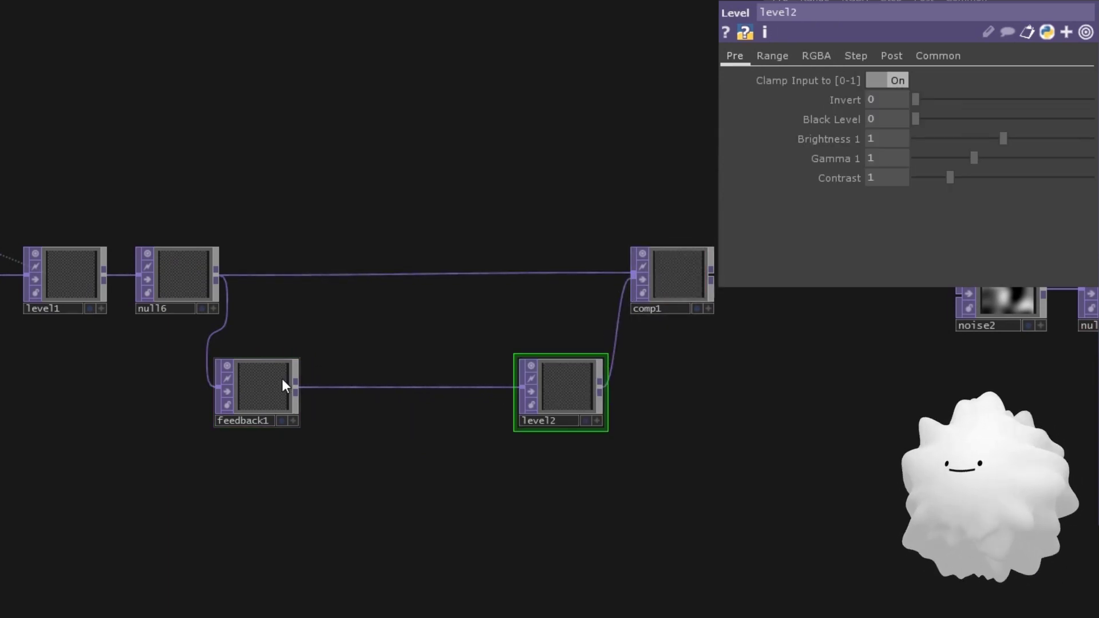
{"action": "left_click", "coordinate": [250, 400]}
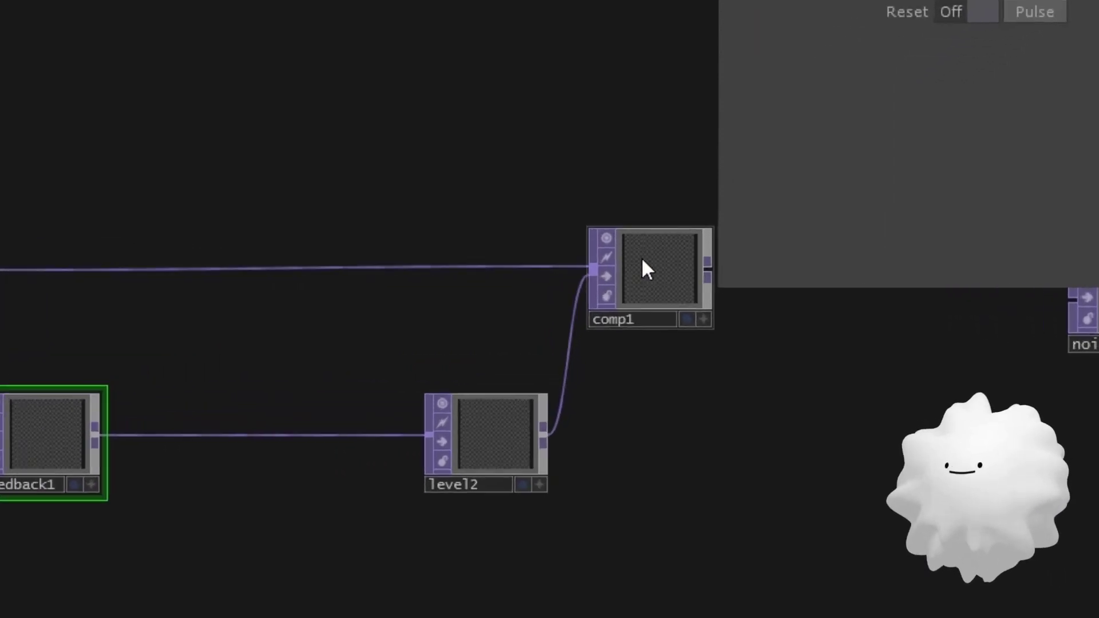
{"action": "left_click_drag", "start_coordinate": [661, 274], "coordinate": [263, 394]}
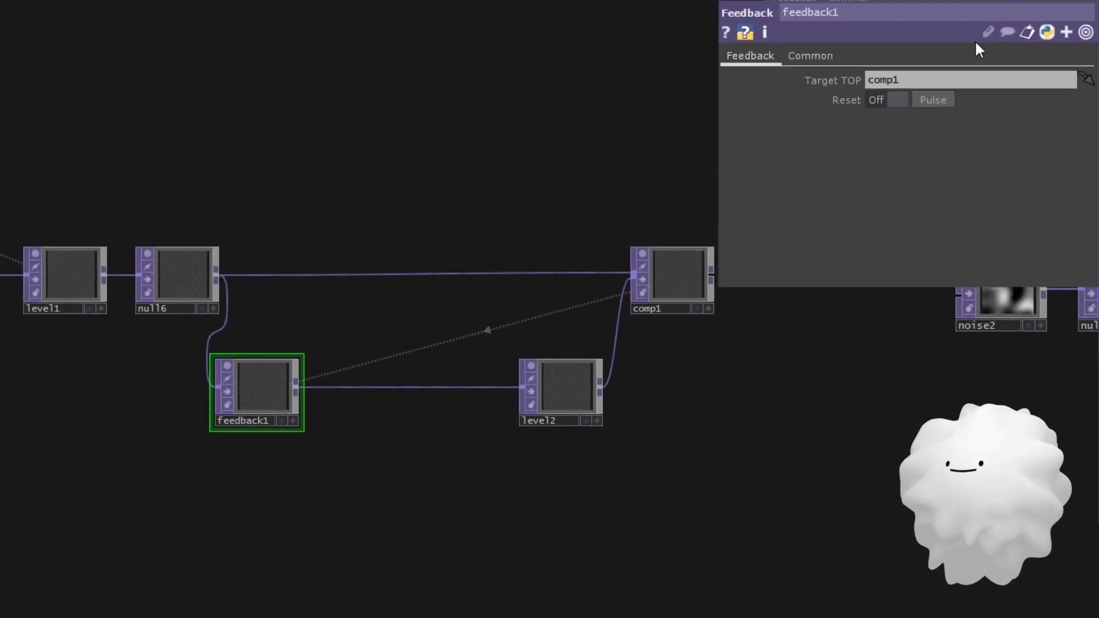
- Set the Opacity of level2 to 0.35
{"action": "left_click", "coordinate": [561, 379]}
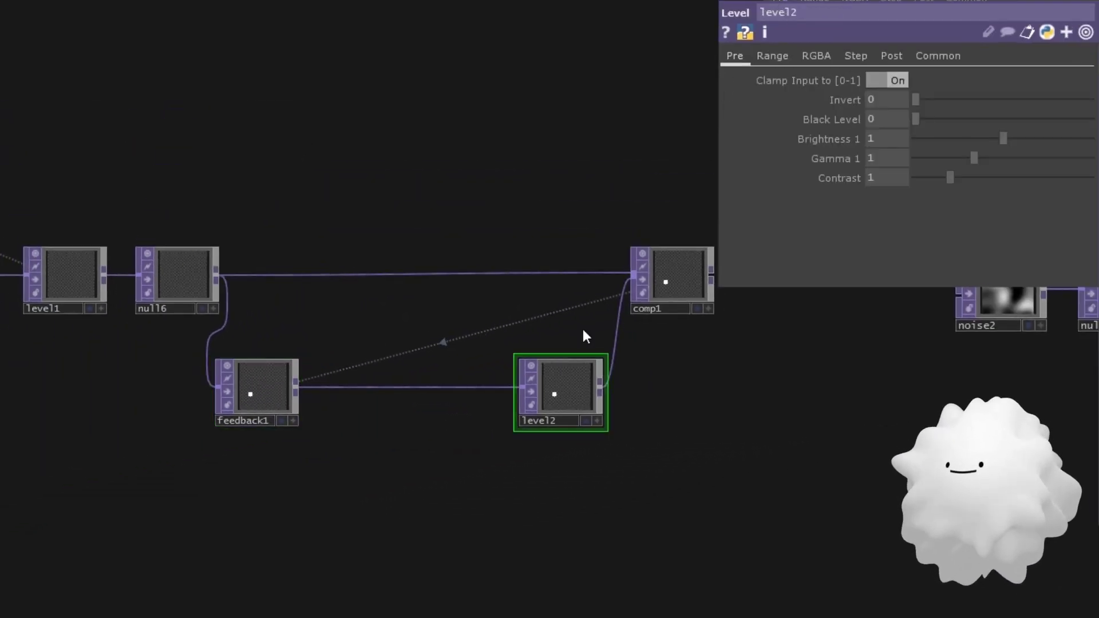
{"action": "left_click", "coordinate": [898, 54]}
{"action": "type", "text": "0.3"}
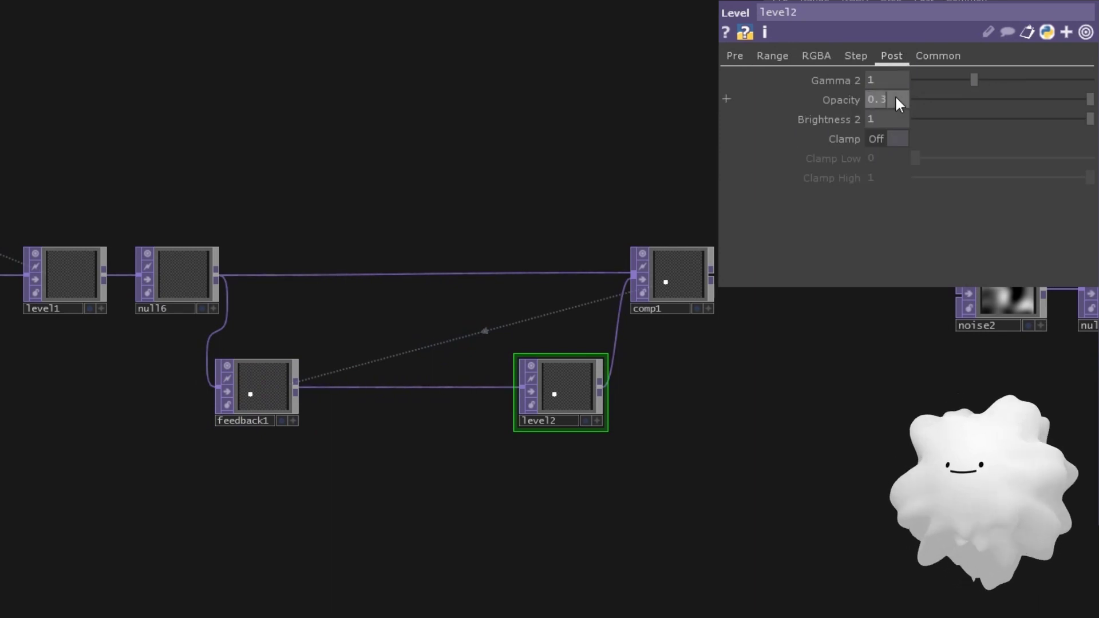
{"action": "key", "text": "Return"}
{"action": "type", "text": "5"}
{"action": "key", "text": "Return"}
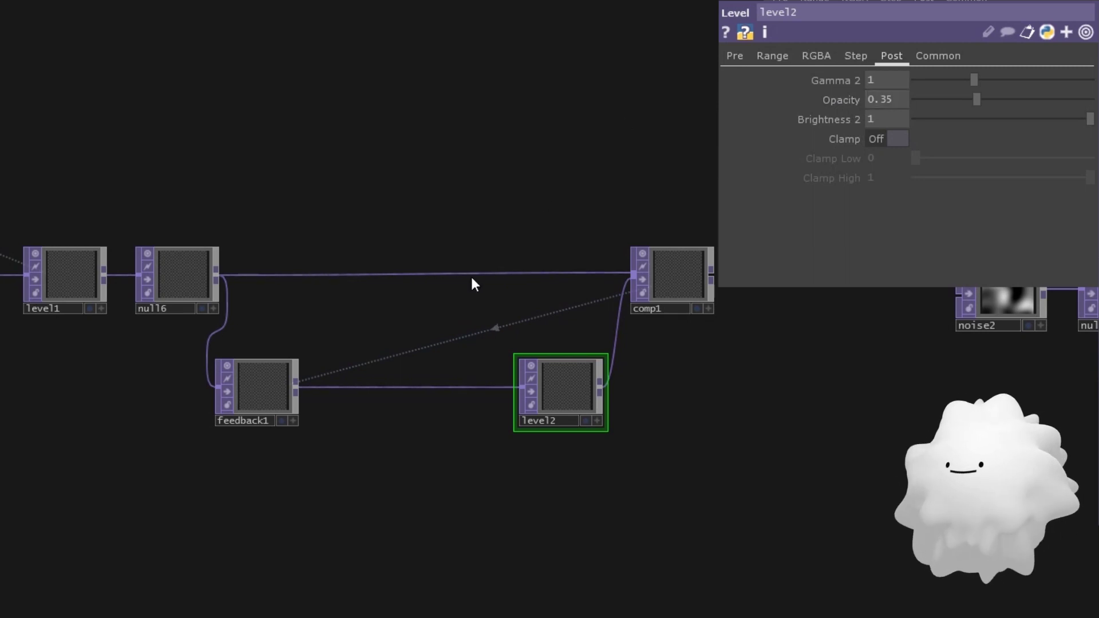
- Insert a Blur TOP between feedback1 and level2 and set its Filter Size to 12
{"action": "right_click", "coordinate": [337, 389]}
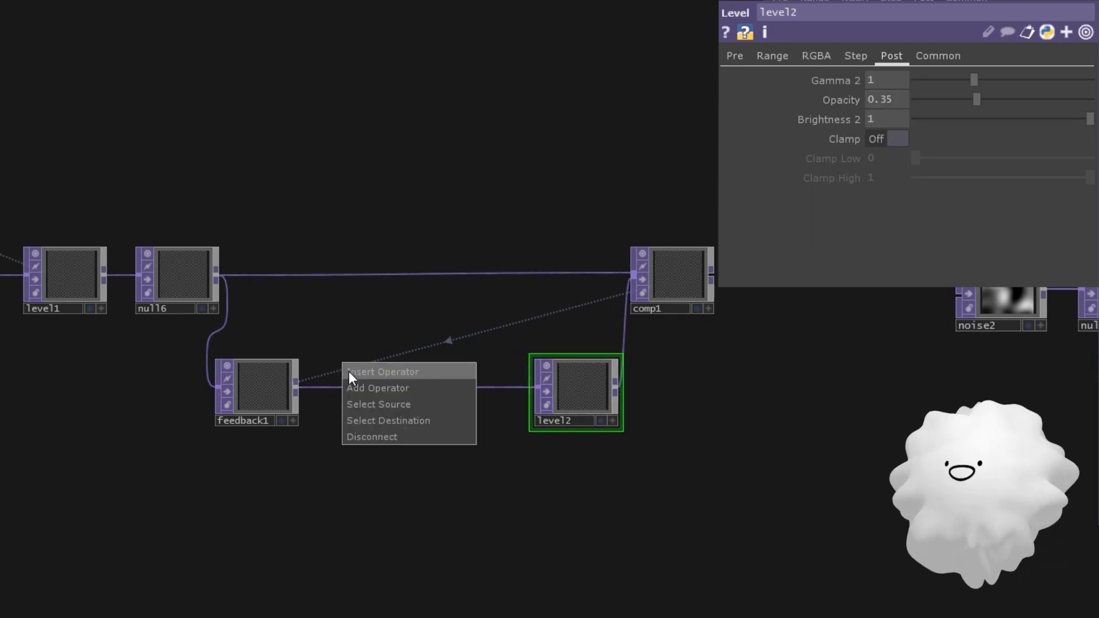
{"action": "left_click", "coordinate": [348, 372]}
{"action": "type", "text": "blur"}
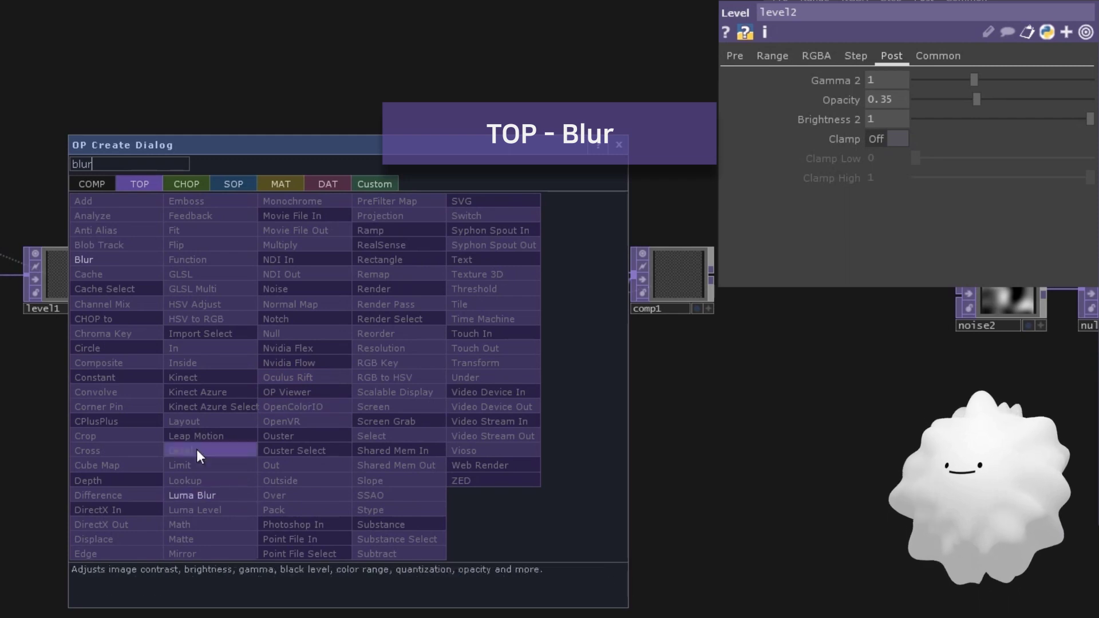
{"action": "left_click", "coordinate": [116, 263]}
{"action": "left_click", "coordinate": [353, 390]}
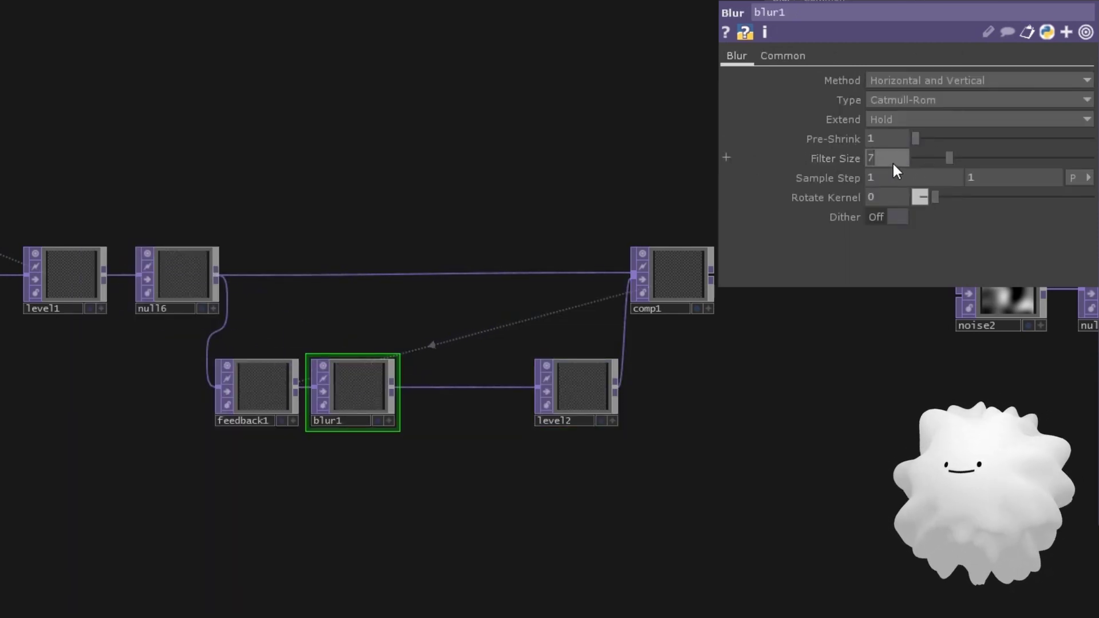
{"action": "type", "text": "12"}
{"action": "key", "text": "Return"}
- Insert an Edge TOP on the connection between blur1 and level2
{"action": "scroll", "coordinate": [386, 381], "scroll_direction": "up", "scroll_amount": 3}
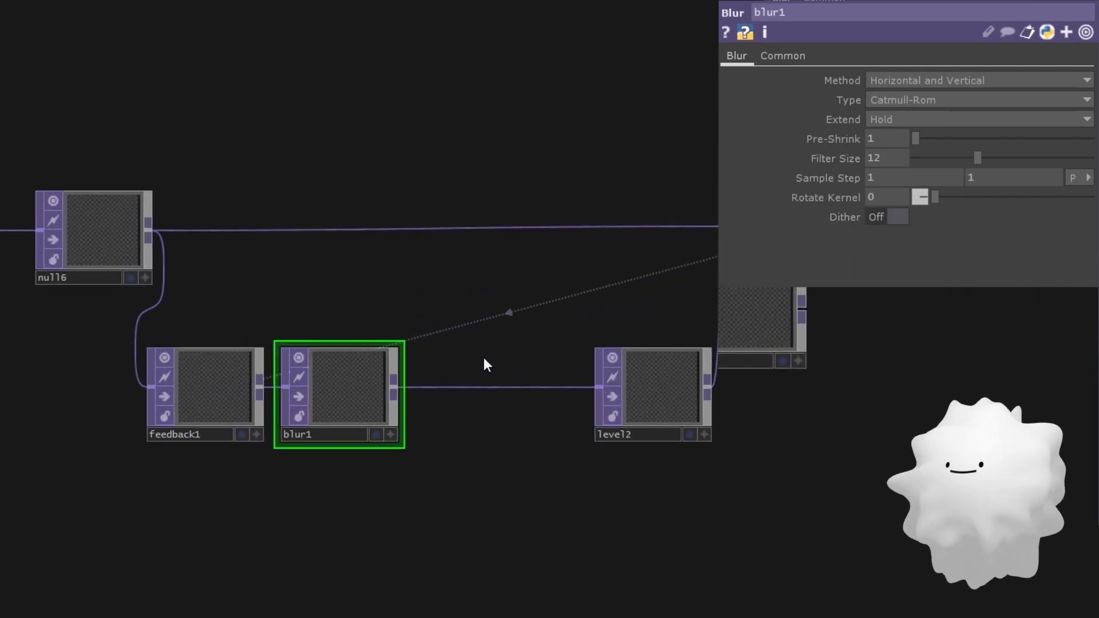
{"action": "right_click", "coordinate": [486, 386]}
{"action": "left_click", "coordinate": [507, 369]}
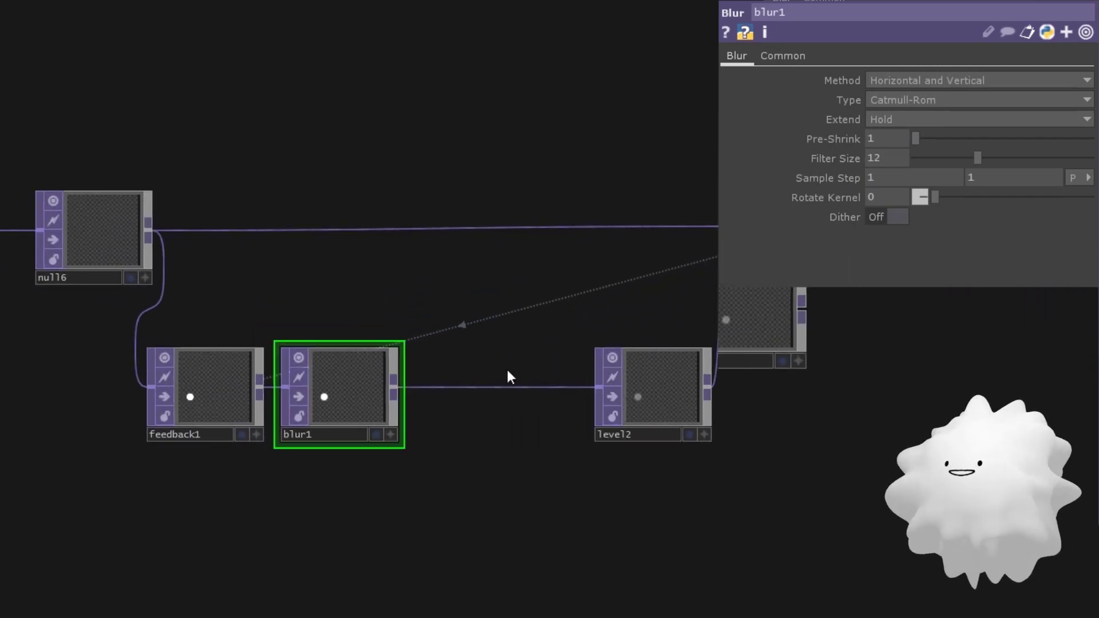
{"action": "left_click", "coordinate": [259, 550]}
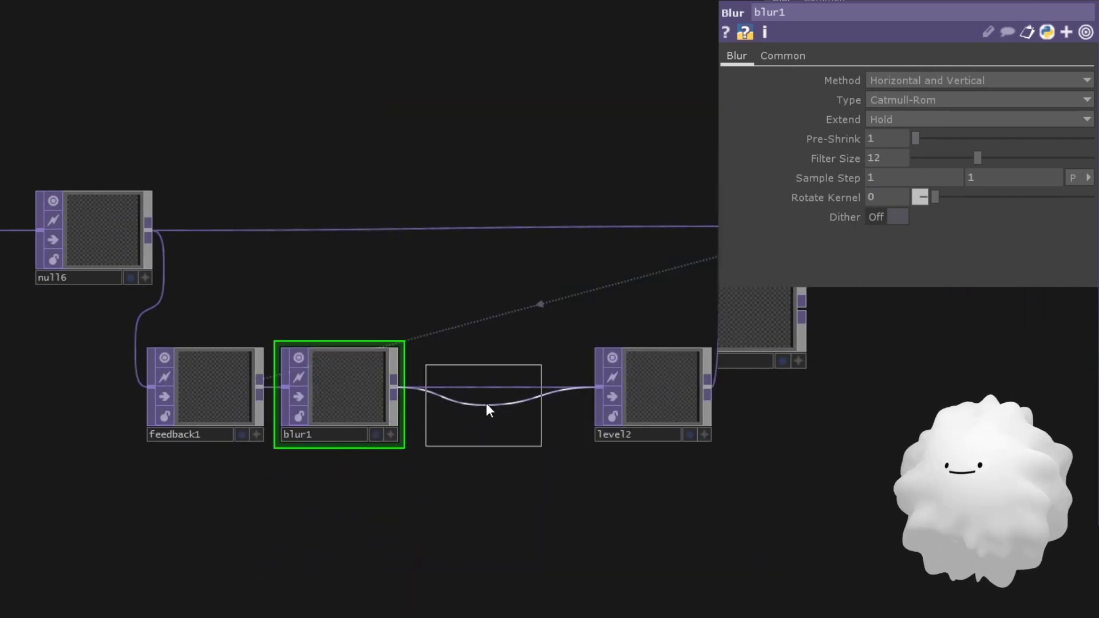
{"action": "left_click", "coordinate": [485, 404]}
{"action": "left_click_drag", "start_coordinate": [495, 312], "coordinate": [438, 321]}
{"action": "scroll", "coordinate": [438, 322], "scroll_direction": "down", "scroll_amount": 3}
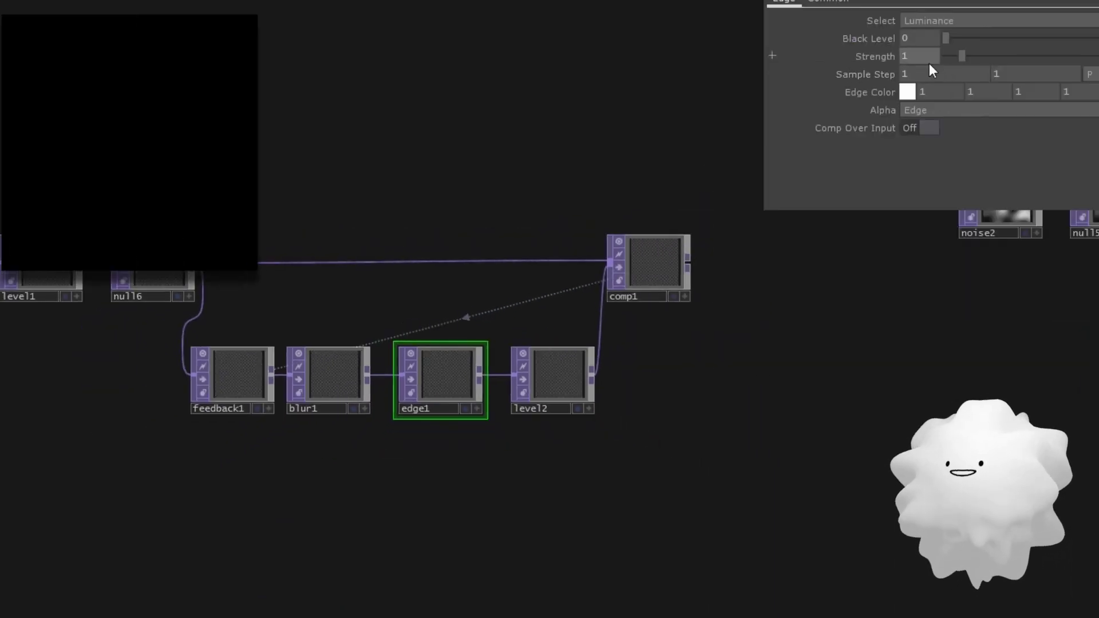
- Set edge1's Strength to 8 and turn on Comp Over Input
{"action": "left_click", "coordinate": [931, 59]}
{"action": "type", "text": "8"}
{"action": "key", "text": "Return"}
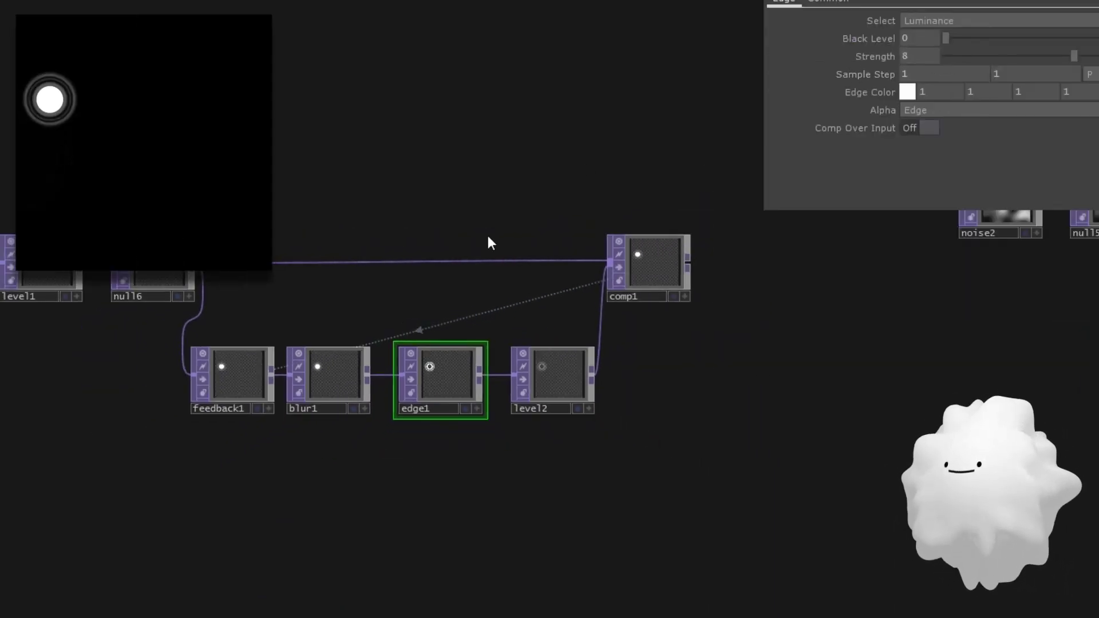
{"action": "left_click", "coordinate": [909, 131]}
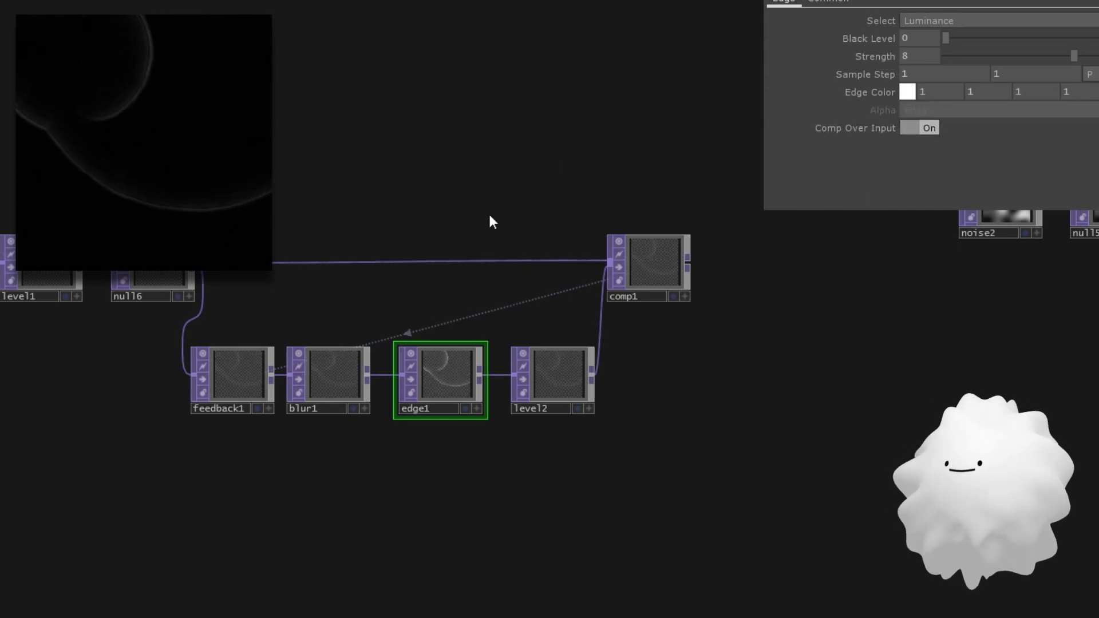
- Add a Null TOP to the output of comp1, placed just before noise2
{"action": "left_click_drag", "start_coordinate": [438, 165], "coordinate": [463, 151]}
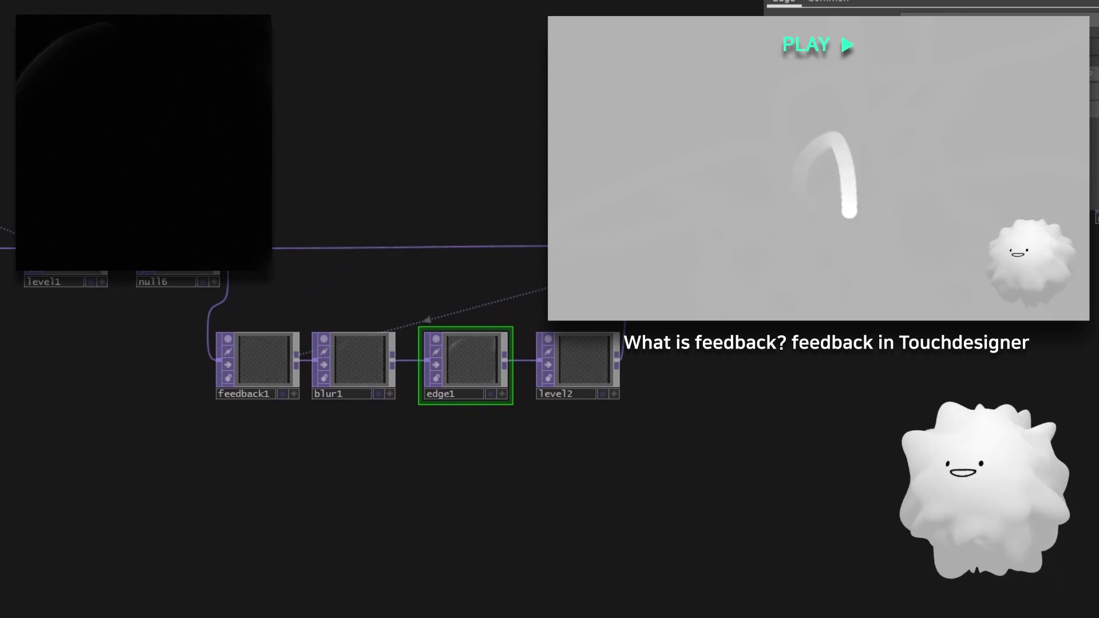
{"action": "left_click_drag", "start_coordinate": [281, 192], "coordinate": [682, 174]}
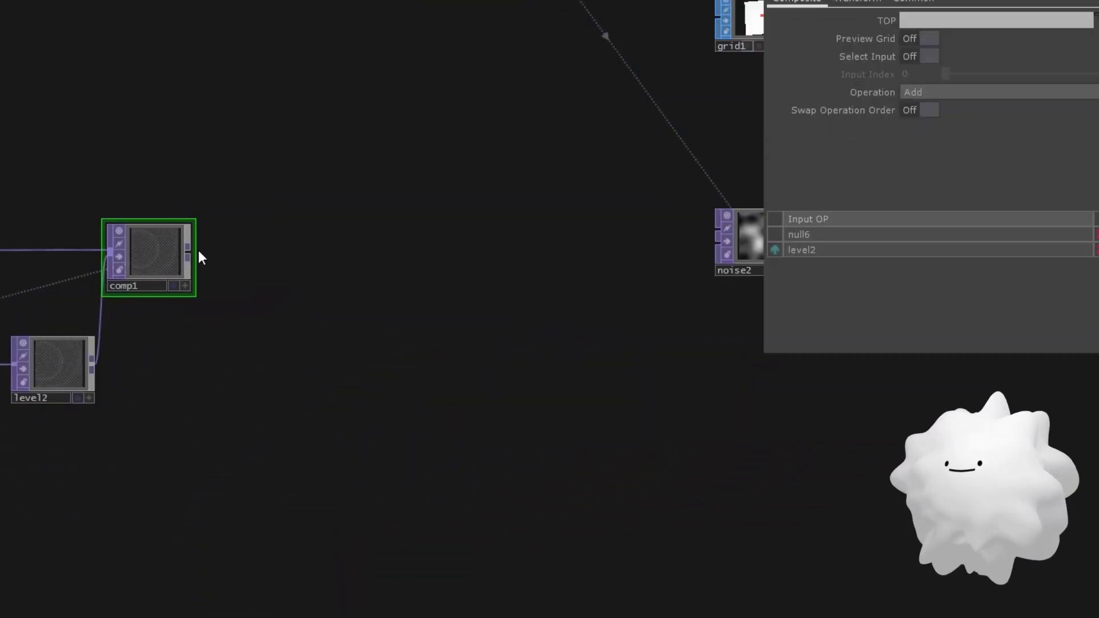
{"action": "left_click_drag", "start_coordinate": [193, 249], "coordinate": [585, 249]}
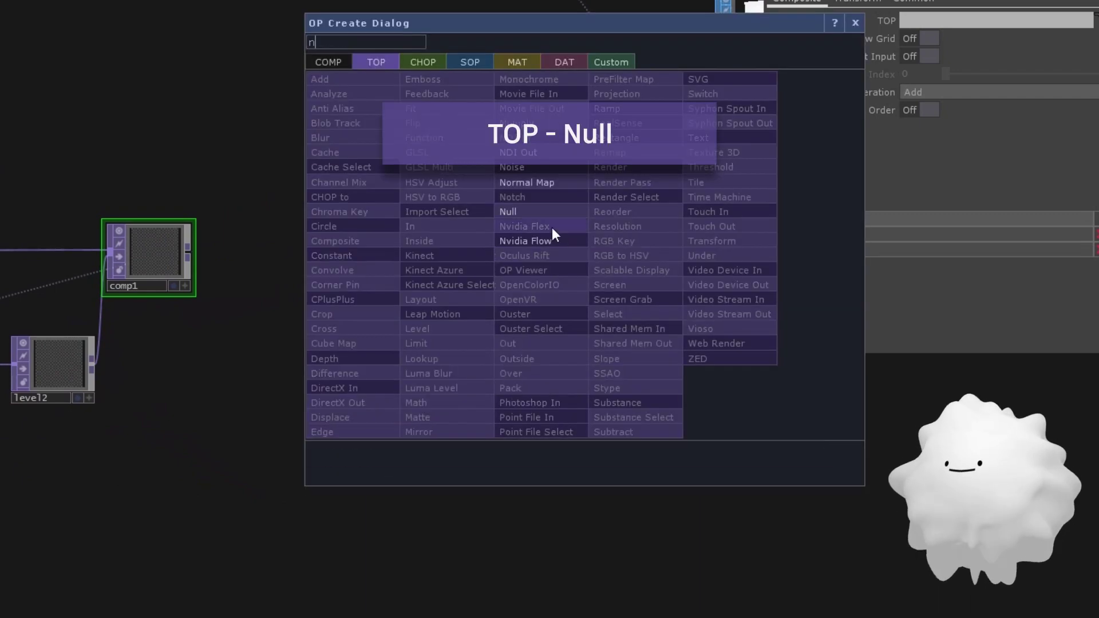
{"action": "left_click", "coordinate": [515, 211]}
{"action": "left_click", "coordinate": [621, 258]}
- Insert a Level TOP on the connection between comp1 and null7
{"action": "scroll", "coordinate": [372, 272], "scroll_direction": "up", "scroll_amount": 4}
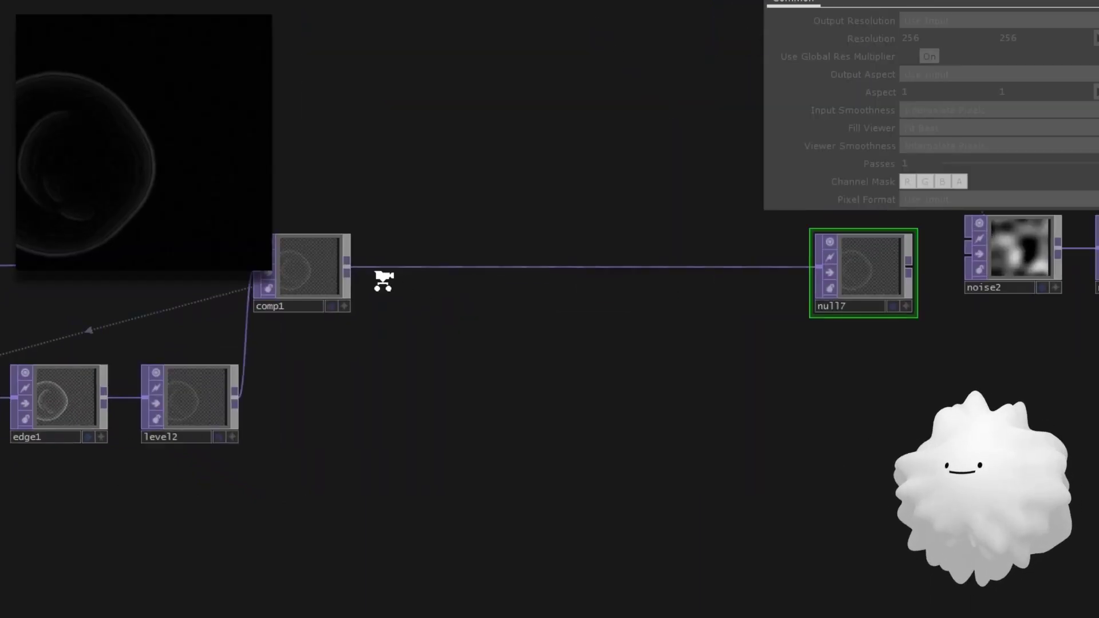
{"action": "right_click", "coordinate": [390, 257]}
{"action": "left_click", "coordinate": [411, 239]}
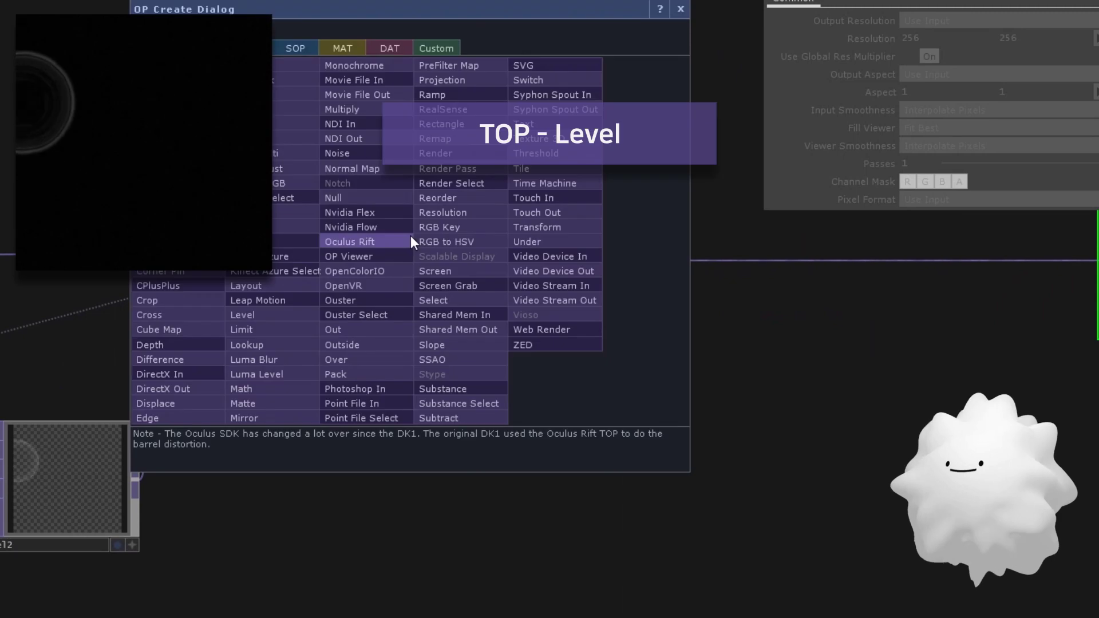
{"action": "left_click", "coordinate": [269, 316]}
{"action": "left_click", "coordinate": [434, 267]}
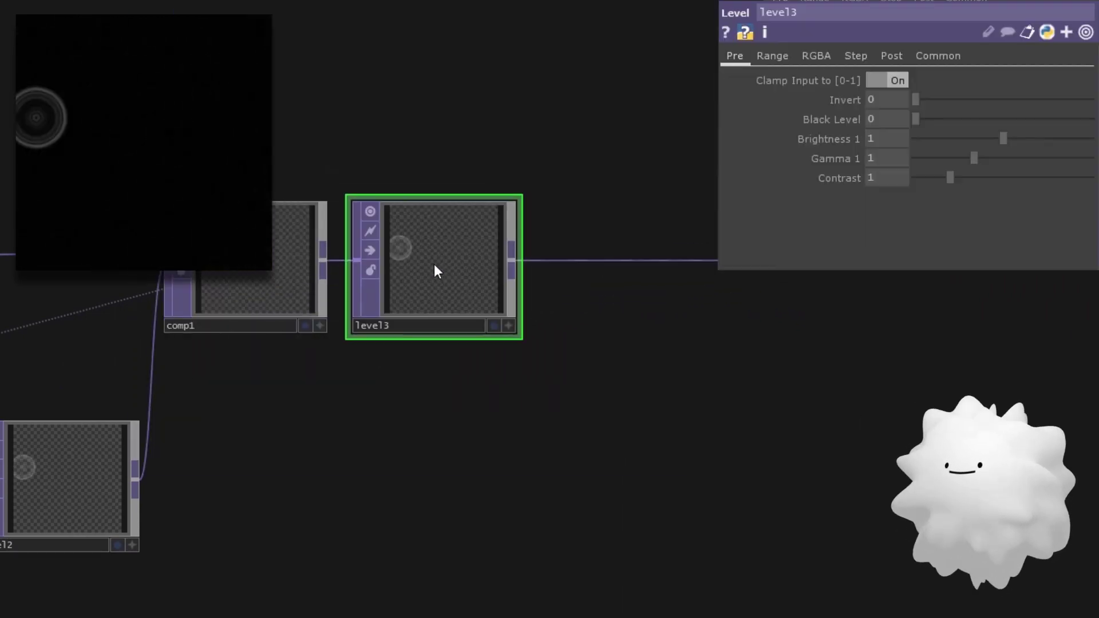
- Set level3's Brightness 1 to 1.5, Gamma 1 to 3 and Contrast to 5
{"action": "left_click", "coordinate": [888, 139]}
{"action": "type", "text": "1.5"}
{"action": "key", "text": "Return"}
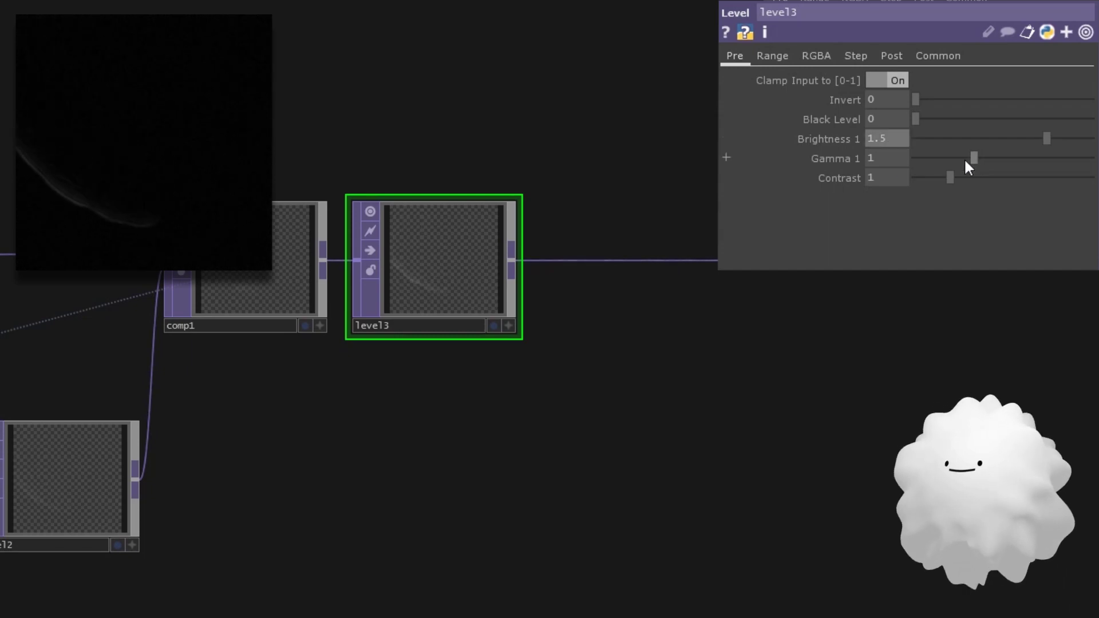
{"action": "left_click_drag", "start_coordinate": [973, 158], "coordinate": [1090, 158]}
{"action": "left_click_drag", "start_coordinate": [949, 177], "coordinate": [1090, 178]}
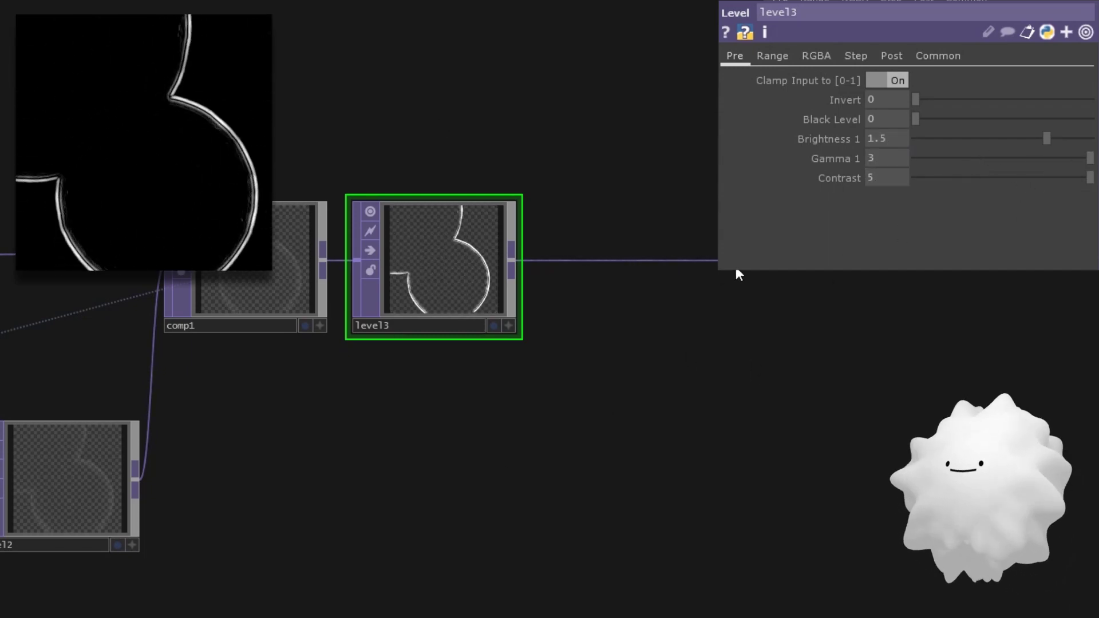
- Insert a Threshold TOP between level3 and null7 and set its Threshold to 0.2
{"action": "left_click_drag", "start_coordinate": [686, 271], "coordinate": [493, 208]}
{"action": "right_click", "coordinate": [440, 198]}
{"action": "left_click", "coordinate": [458, 181]}
{"action": "type", "text": "t"}
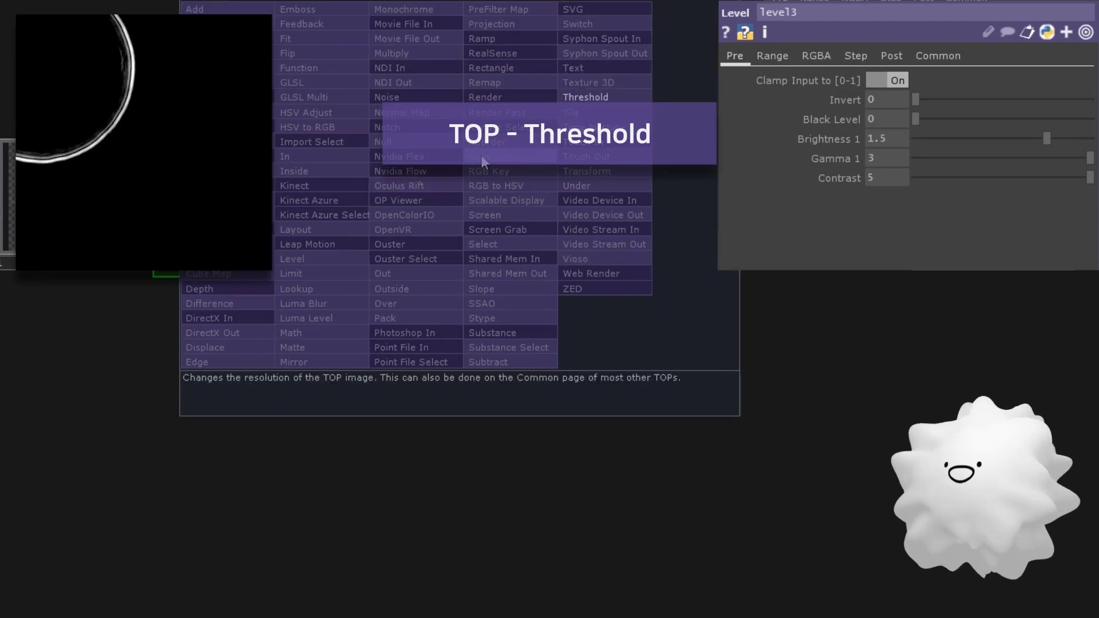
{"action": "left_click", "coordinate": [585, 97]}
{"action": "left_click", "coordinate": [477, 182]}
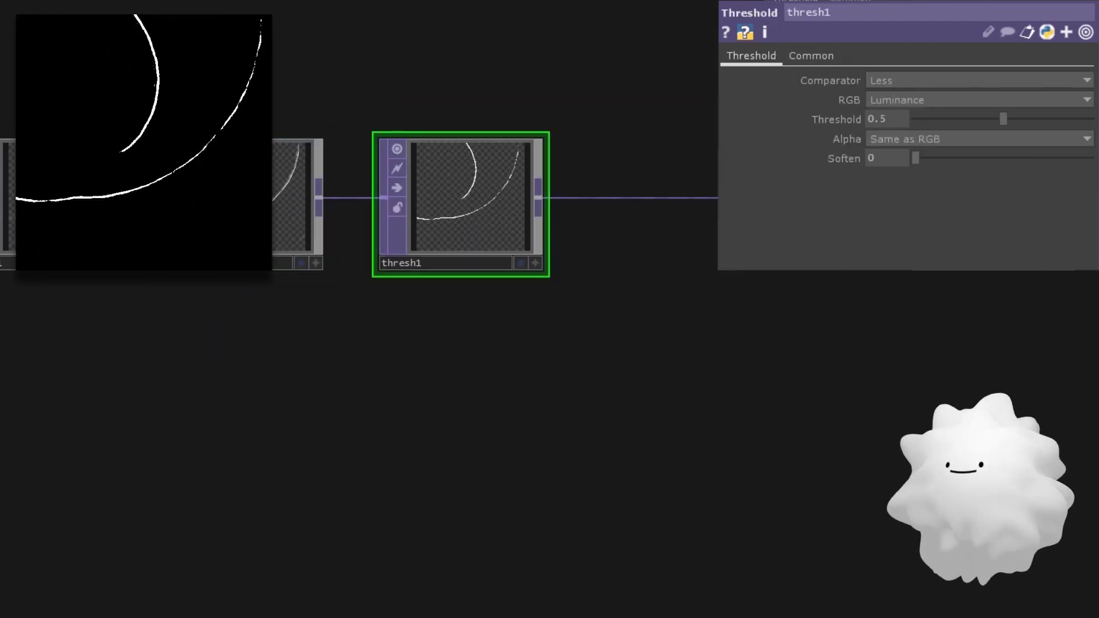
{"action": "left_click_drag", "start_coordinate": [731, 352], "coordinate": [691, 355]}
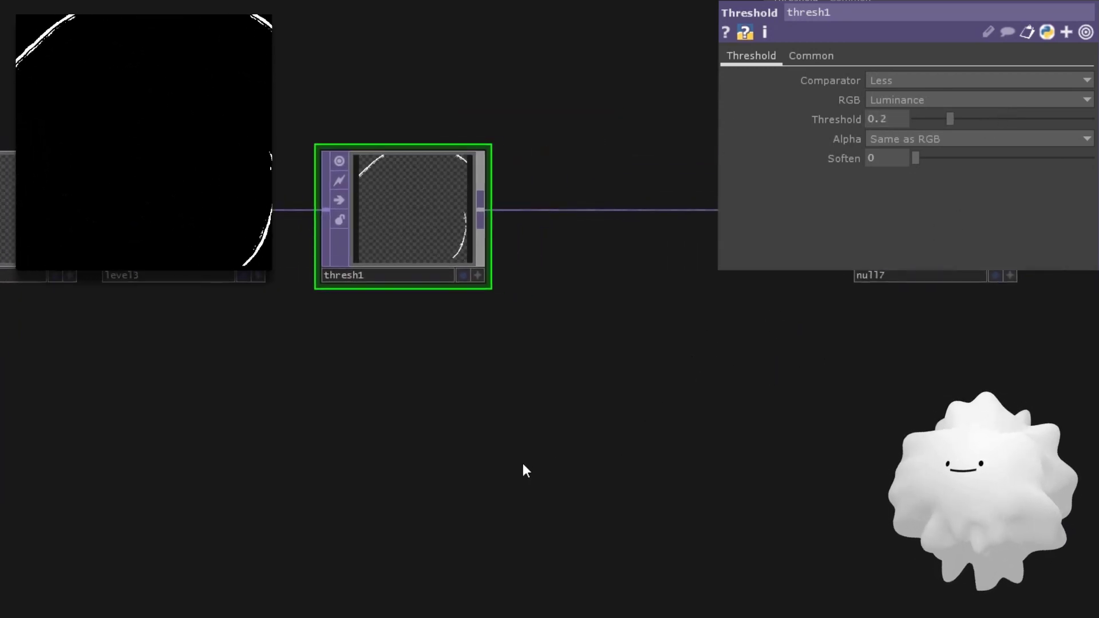
- Insert a Blur TOP on the connection between thresh1 and null7
{"action": "left_click_drag", "start_coordinate": [523, 463], "coordinate": [700, 191]}
{"action": "left_click_drag", "start_coordinate": [833, 3], "coordinate": [527, 287]}
{"action": "right_click", "coordinate": [483, 241]}
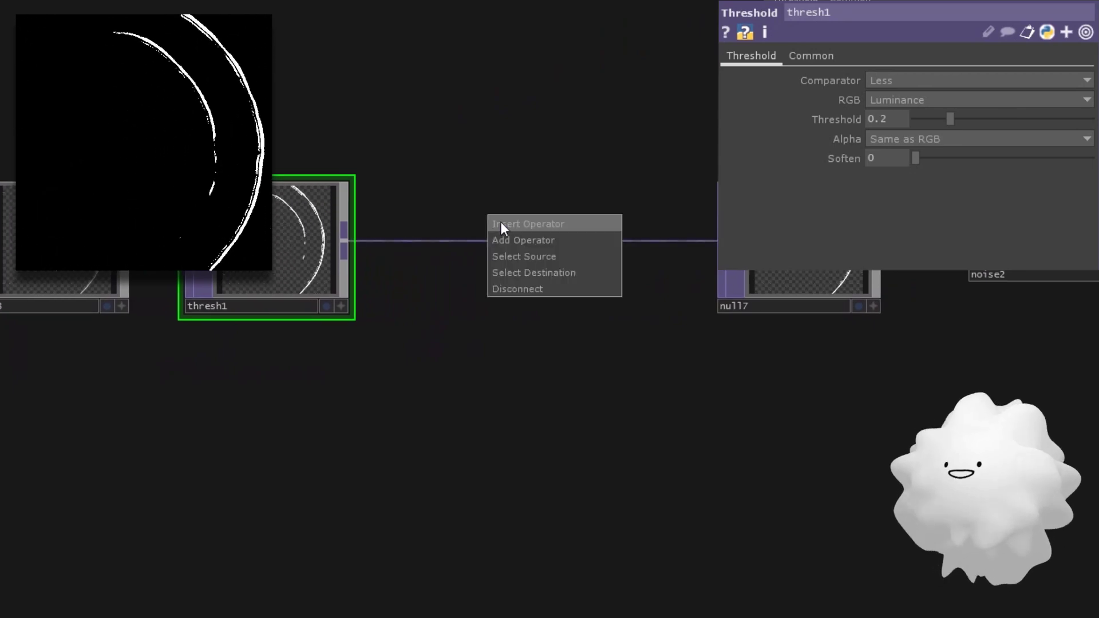
{"action": "left_click", "coordinate": [500, 221]}
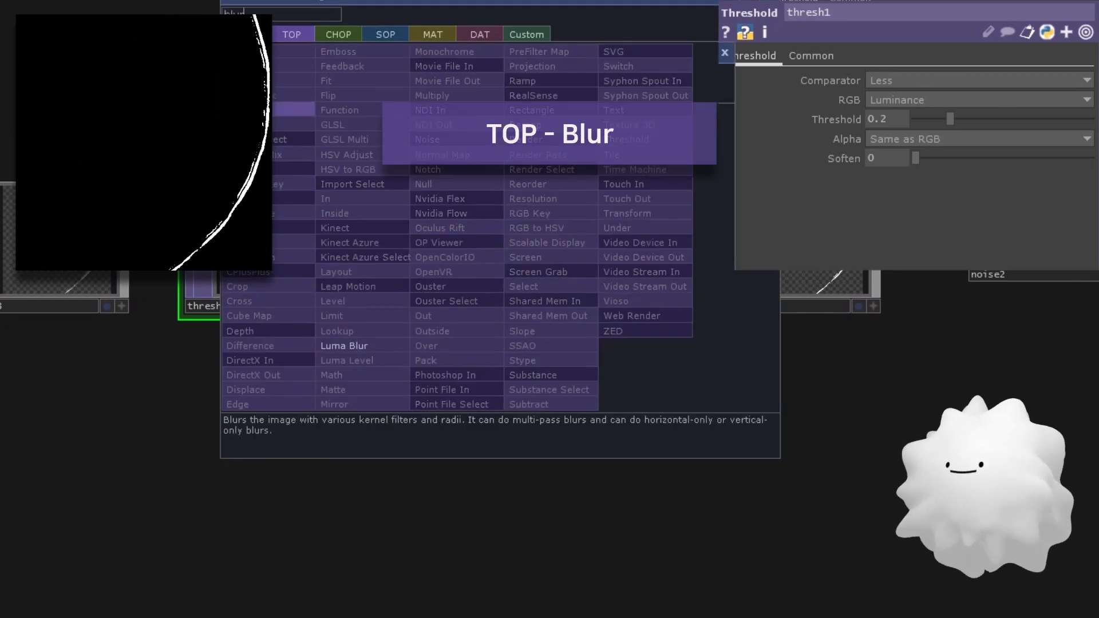
{"action": "left_click", "coordinate": [292, 125]}
{"action": "left_click", "coordinate": [531, 250]}
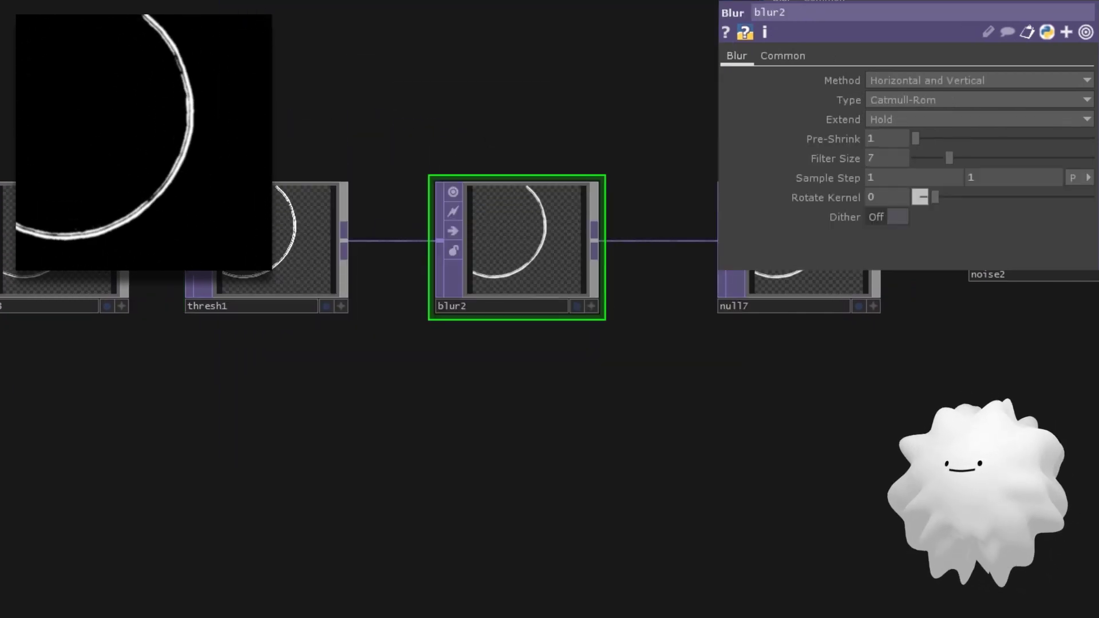
- Set blur2's Pre-Shrink to 2 and its Filter Size to 20
{"action": "left_click", "coordinate": [904, 135]}
{"action": "type", "text": "2"}
{"action": "left_click", "coordinate": [885, 159]}
{"action": "type", "text": "2"}
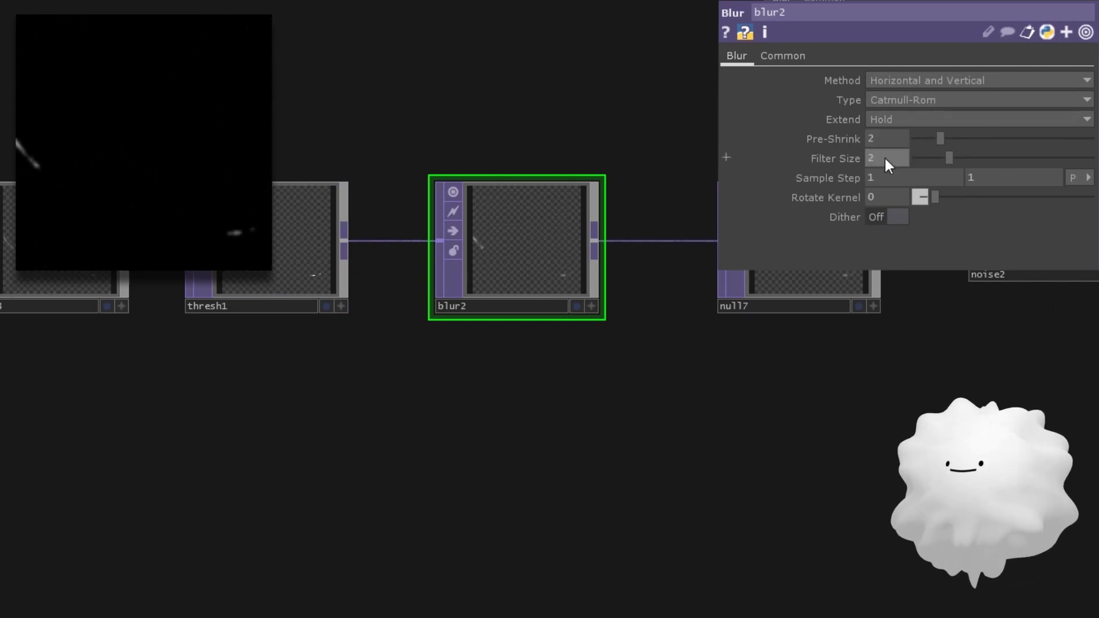
{"action": "type", "text": "0"}
{"action": "key", "text": "Return"}
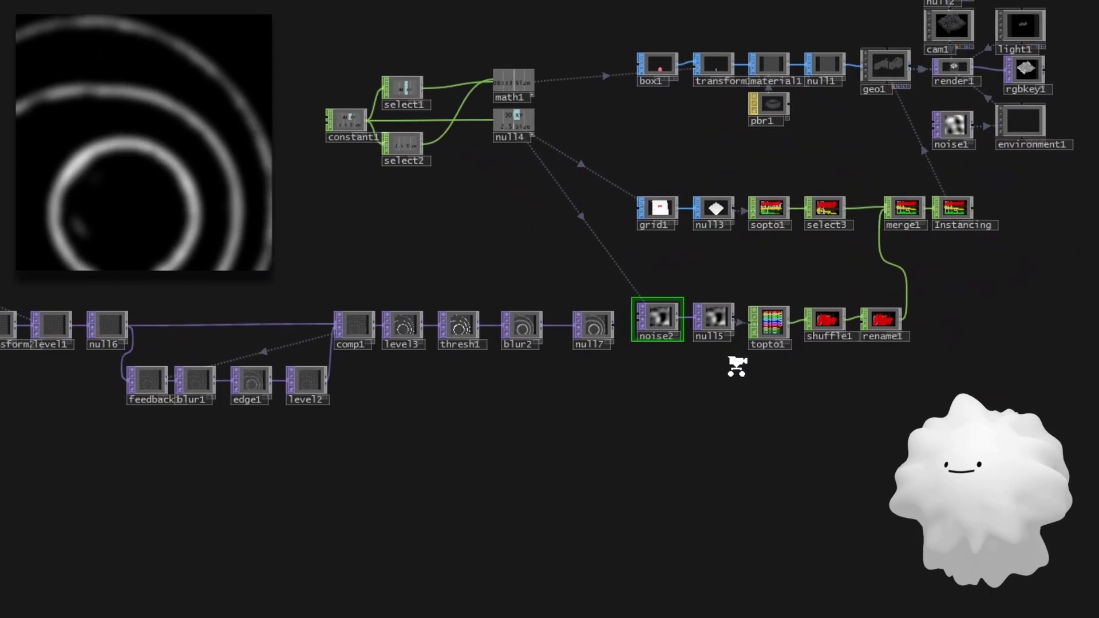
- Delete the noise2 and null5 TOPs that feed topto1
{"action": "scroll", "coordinate": [736, 363], "scroll_direction": "up", "scroll_amount": 5}
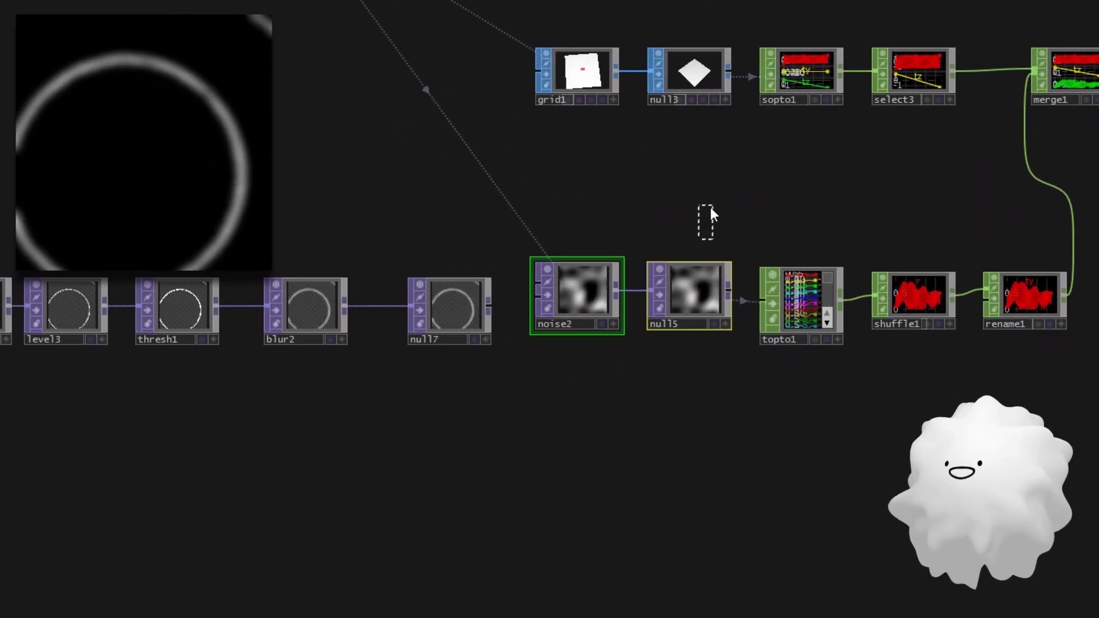
{"action": "key", "text": "Delete"}
- Check null7's resolution with a temporary Info CHOP that references it, and delete the CHOP
{"action": "scroll", "coordinate": [657, 400], "scroll_direction": "up", "scroll_amount": 3}
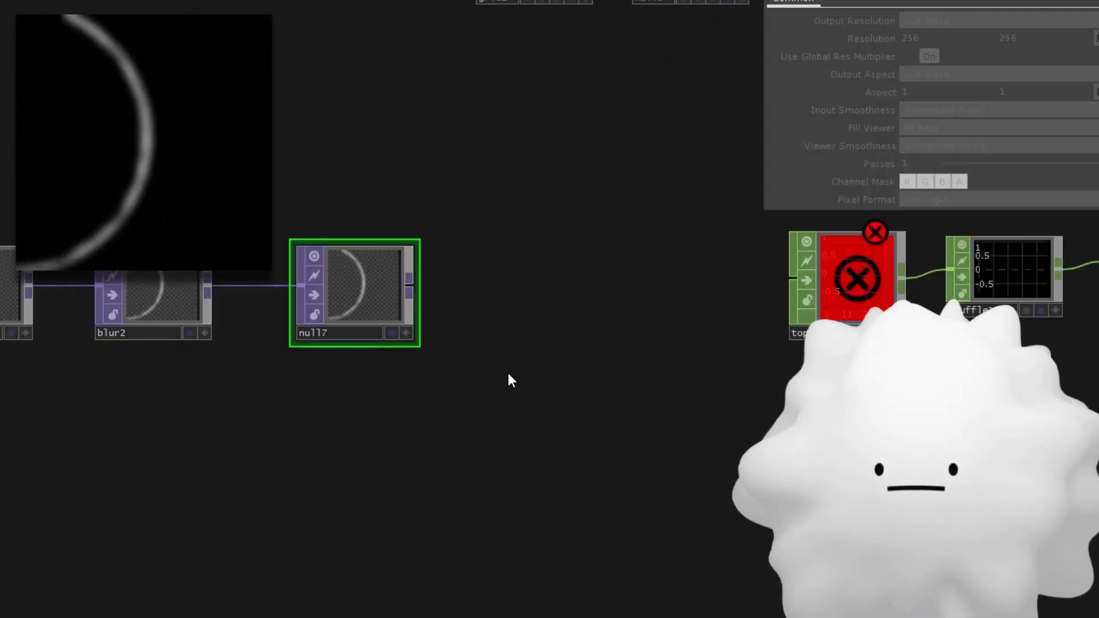
{"action": "key", "text": "Tab"}
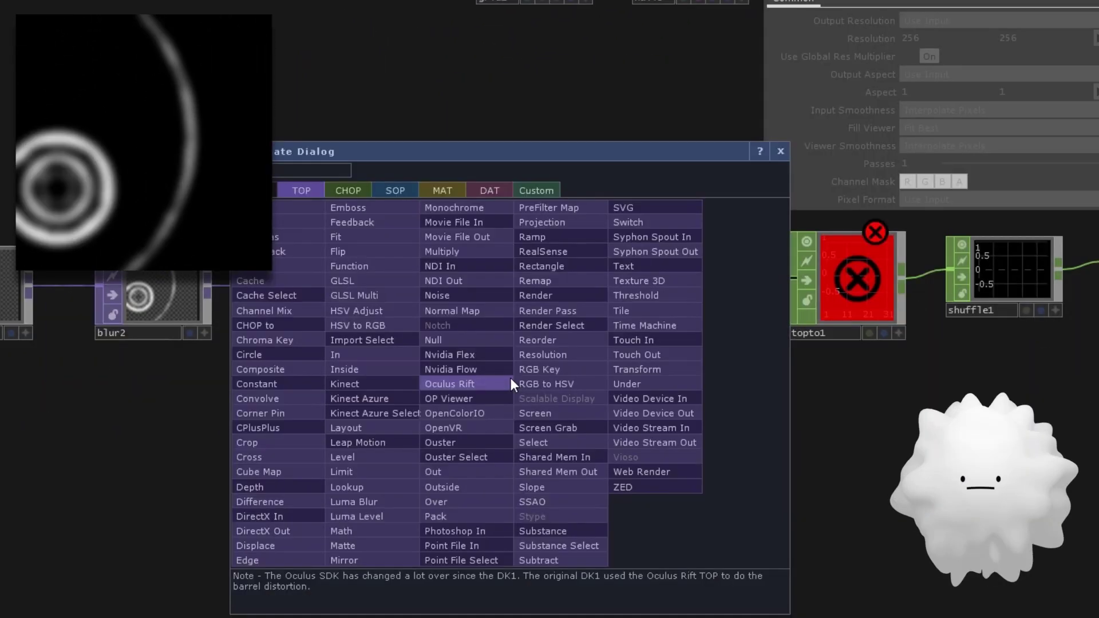
{"action": "left_click", "coordinate": [348, 189]}
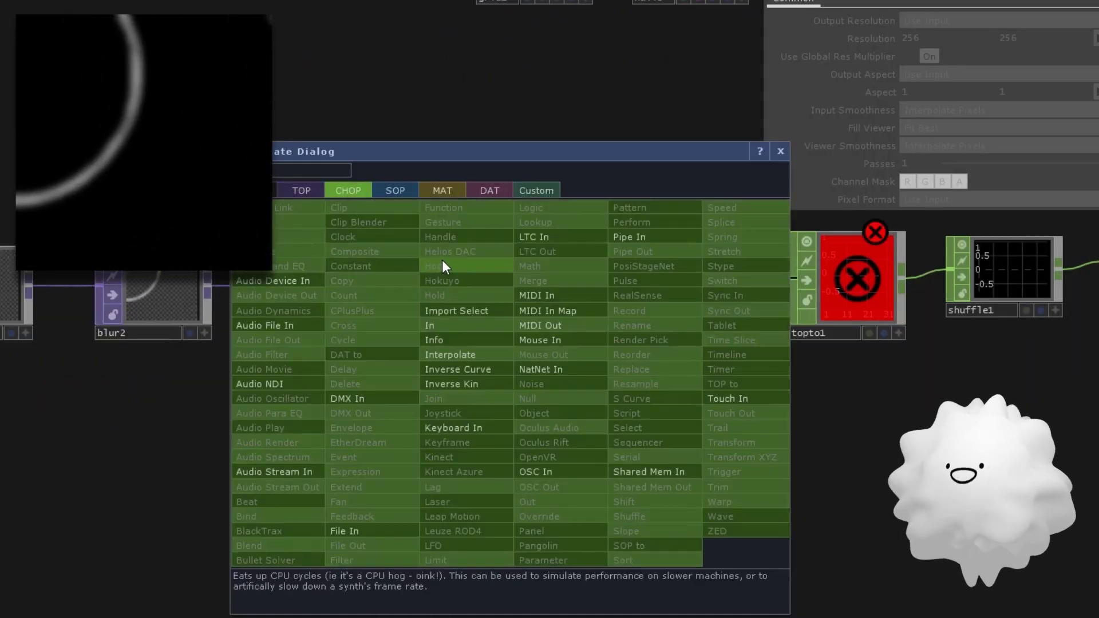
{"action": "left_click", "coordinate": [493, 296]}
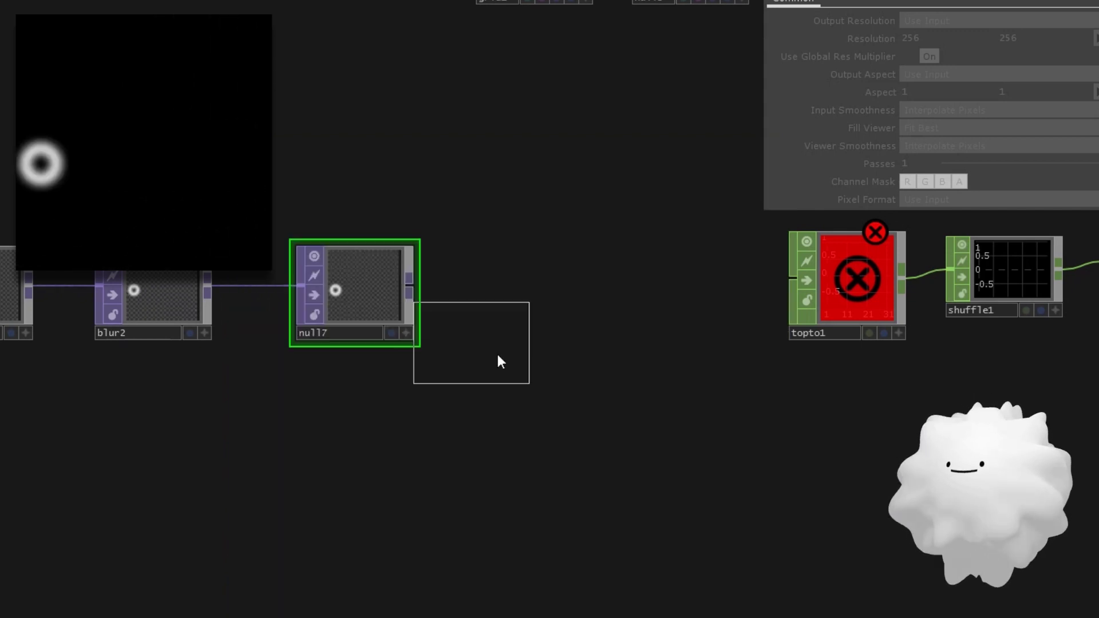
{"action": "left_click", "coordinate": [500, 362]}
{"action": "left_click_drag", "start_coordinate": [349, 291], "coordinate": [532, 372]}
{"action": "scroll", "coordinate": [513, 328], "scroll_direction": "up", "scroll_amount": 5}
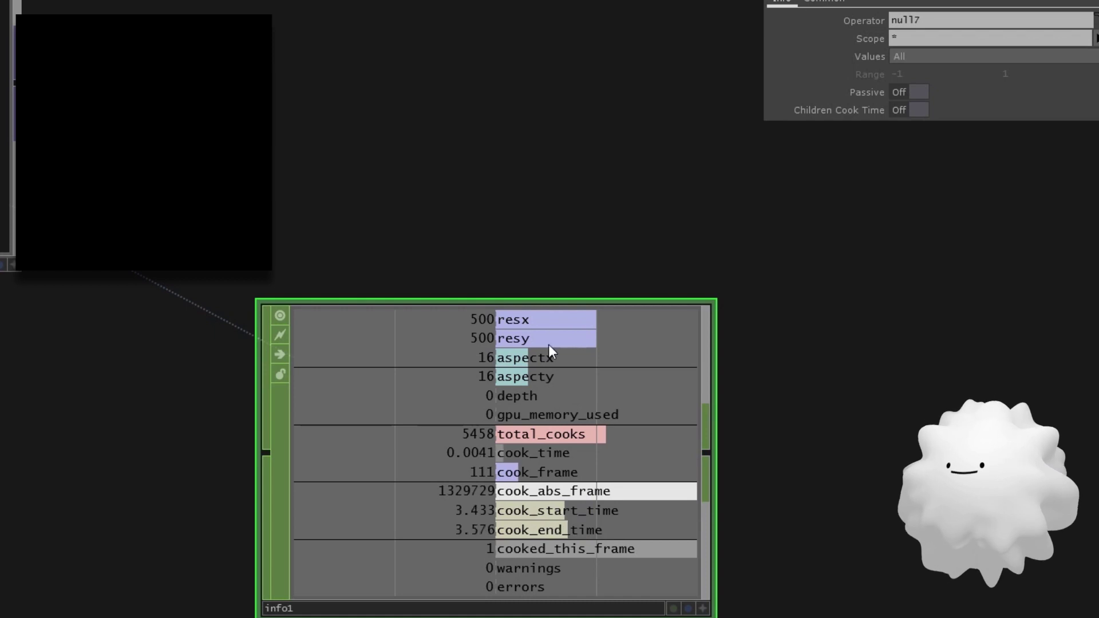
{"action": "scroll", "coordinate": [492, 344], "scroll_direction": "down", "scroll_amount": 5}
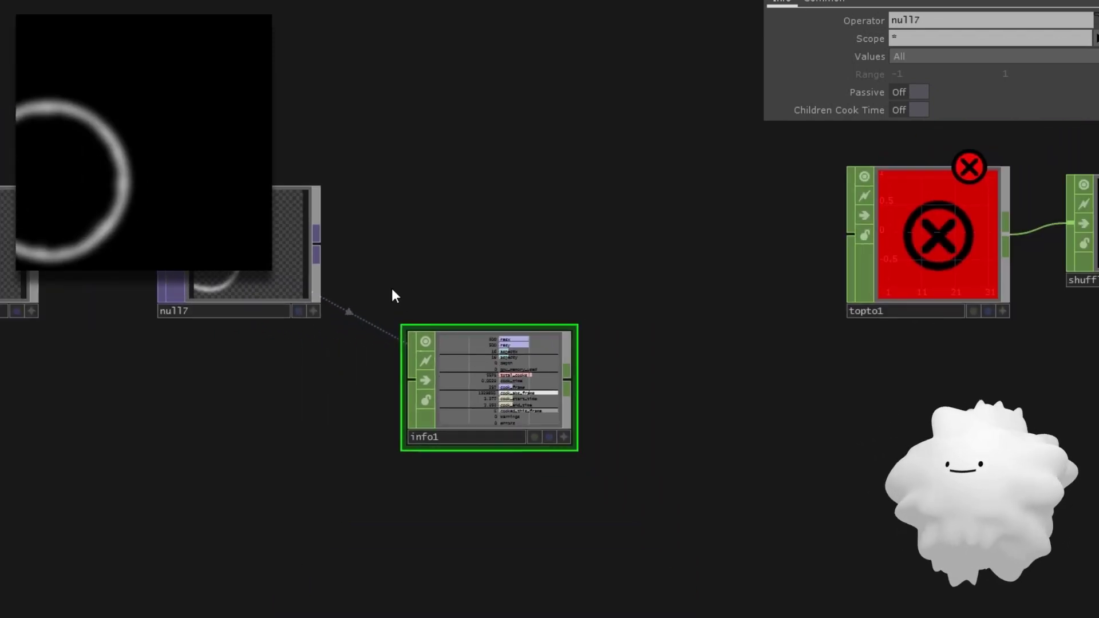
{"action": "key", "text": "Delete"}
- Add a Fit TOP to the output of null7, placed between null7 and topto1
{"action": "left_click_drag", "start_coordinate": [319, 246], "coordinate": [489, 247]}
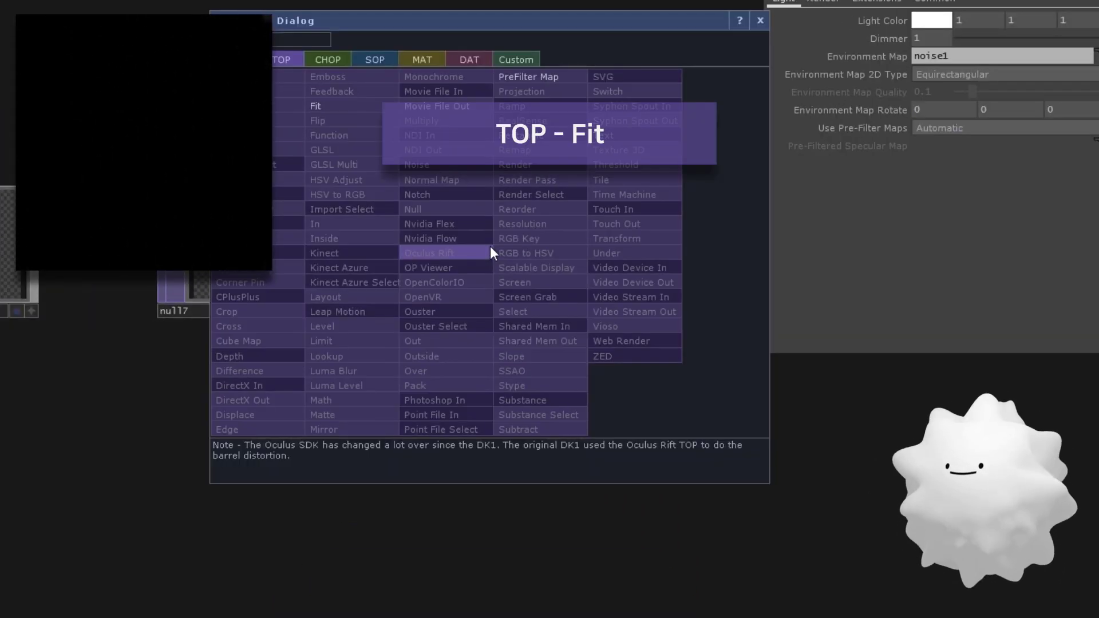
{"action": "left_click", "coordinate": [333, 111]}
{"action": "left_click", "coordinate": [518, 255]}
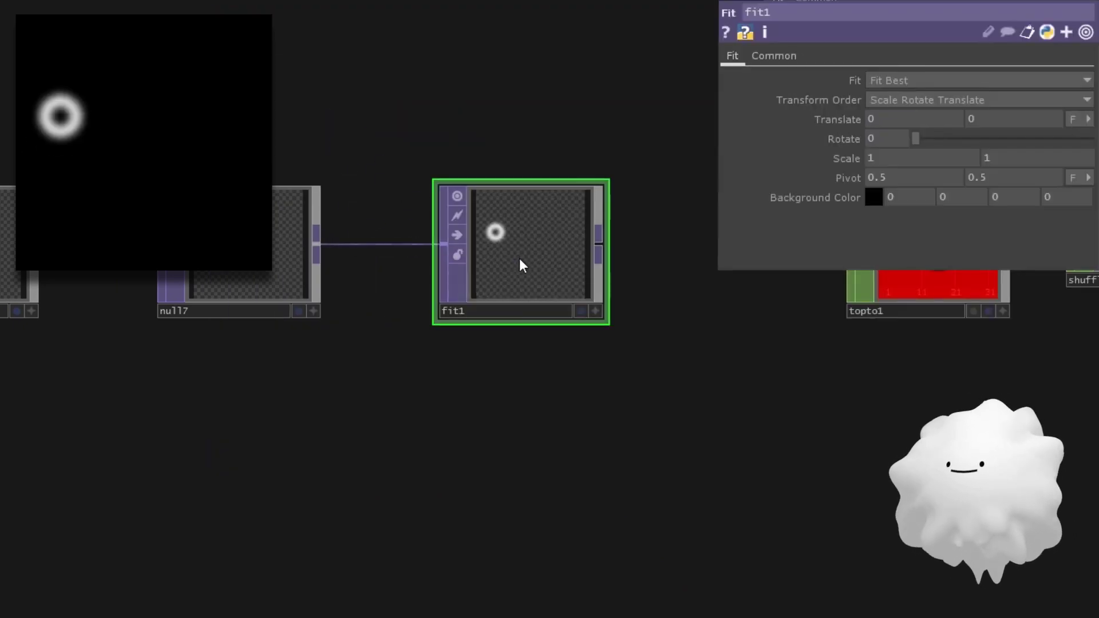
{"action": "scroll", "coordinate": [507, 222], "scroll_direction": "up", "scroll_amount": 3}
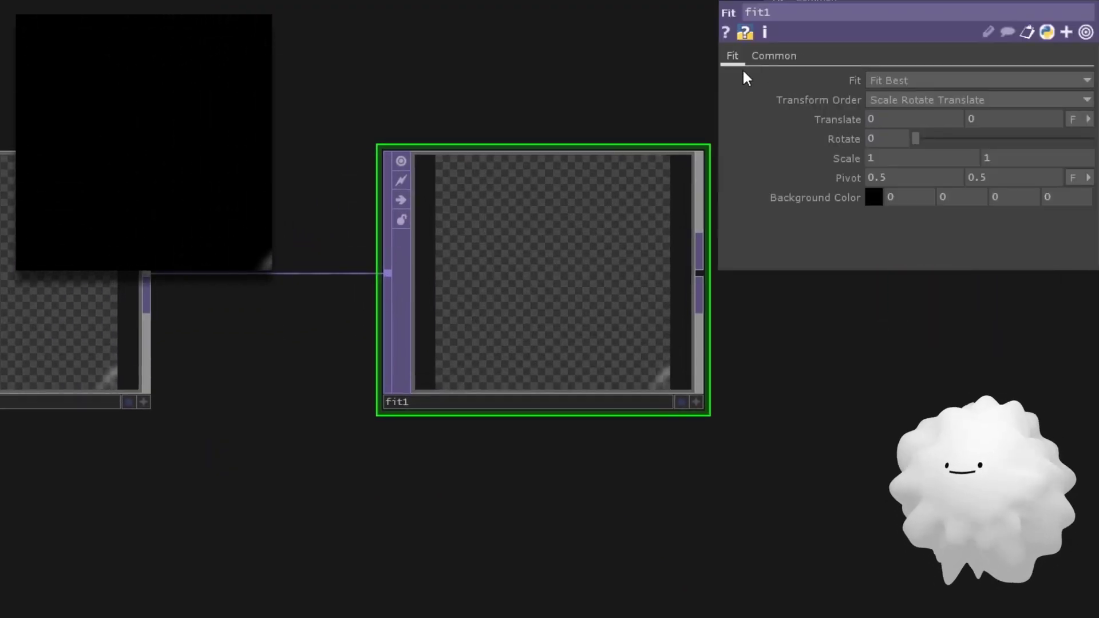
- Reference null4's XY value of 30 for both of fit1's output resolution fields
{"action": "left_click", "coordinate": [753, 58]}
{"action": "scroll", "coordinate": [525, 351], "scroll_direction": "down", "scroll_amount": 4}
{"action": "scroll", "coordinate": [525, 352], "scroll_direction": "down", "scroll_amount": 3}
{"action": "left_click_drag", "start_coordinate": [488, 226], "coordinate": [675, 395]}
{"action": "left_click_drag", "start_coordinate": [435, 96], "coordinate": [833, 98]}
{"action": "left_click", "coordinate": [833, 98]}
{"action": "left_click_drag", "start_coordinate": [766, 399], "coordinate": [671, 284]}
{"action": "scroll", "coordinate": [629, 366], "scroll_direction": "up", "scroll_amount": 3}
{"action": "scroll", "coordinate": [667, 413], "scroll_direction": "up", "scroll_amount": 2}
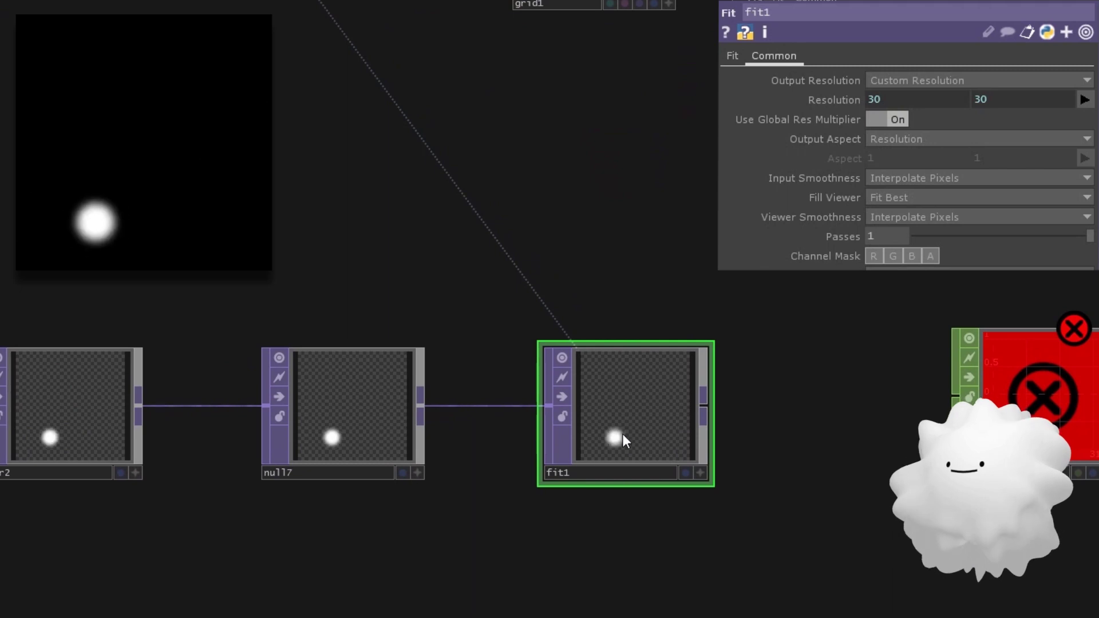
- Set fit1's Input Smoothness and Viewer Smoothness to Nearest Pixel
{"action": "left_click", "coordinate": [904, 182]}
{"action": "left_click", "coordinate": [899, 210]}
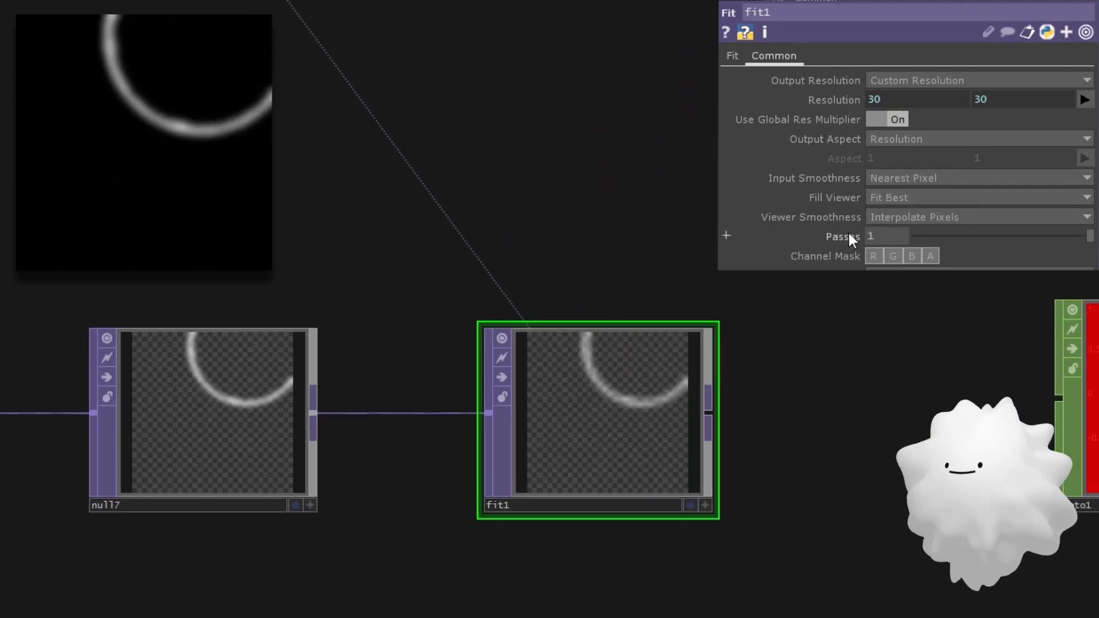
{"action": "left_click", "coordinate": [896, 217]}
{"action": "left_click", "coordinate": [898, 234]}
{"action": "scroll", "coordinate": [728, 348], "scroll_direction": "down", "scroll_amount": 2}
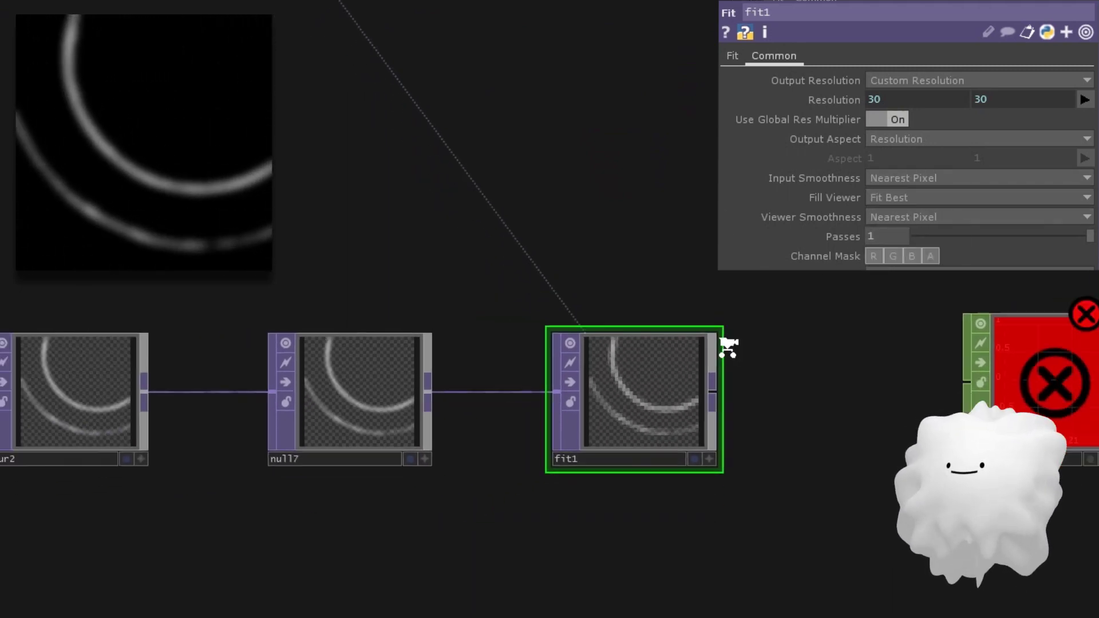
- Assign fit1 as the source TOP of the topto1 CHOP so the ripples drive the box heights
{"action": "scroll", "coordinate": [728, 347], "scroll_direction": "down", "scroll_amount": 4}
{"action": "left_click_drag", "start_coordinate": [398, 366], "coordinate": [622, 355]}
{"action": "left_click_drag", "start_coordinate": [595, 458], "coordinate": [737, 382]}
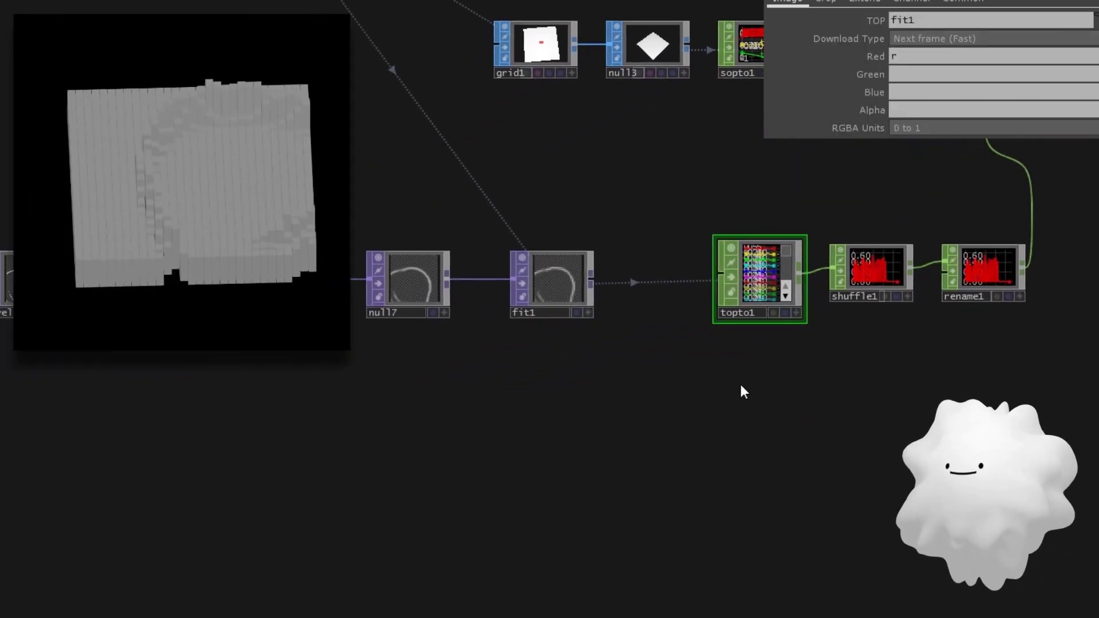
{"action": "left_click_drag", "start_coordinate": [681, 440], "coordinate": [624, 410]}
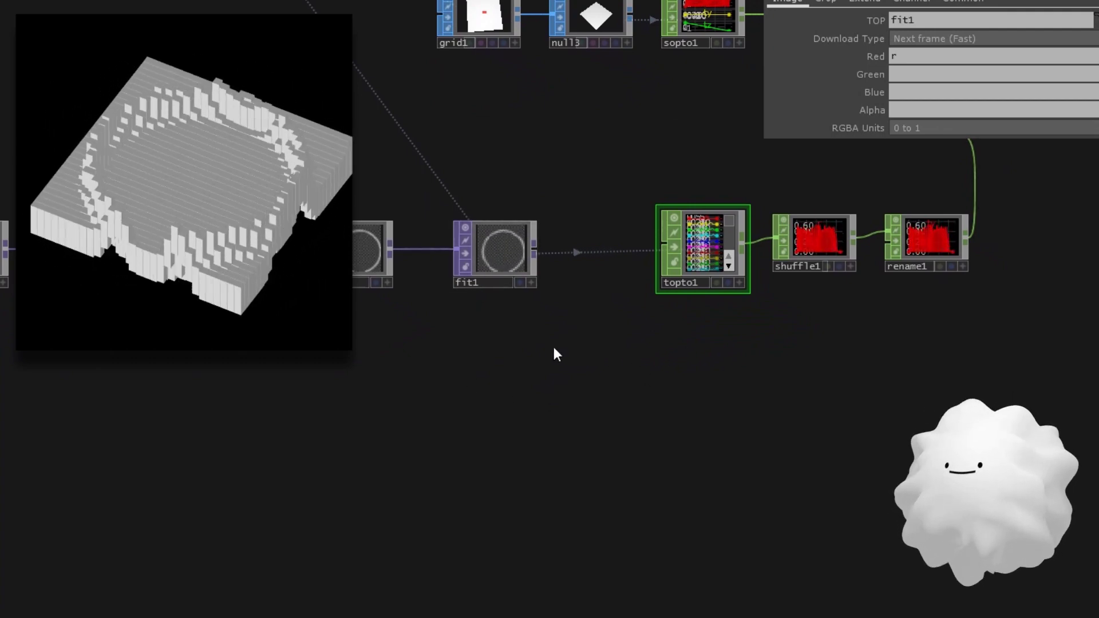
{"action": "left_click_drag", "start_coordinate": [706, 485], "coordinate": [645, 493]}
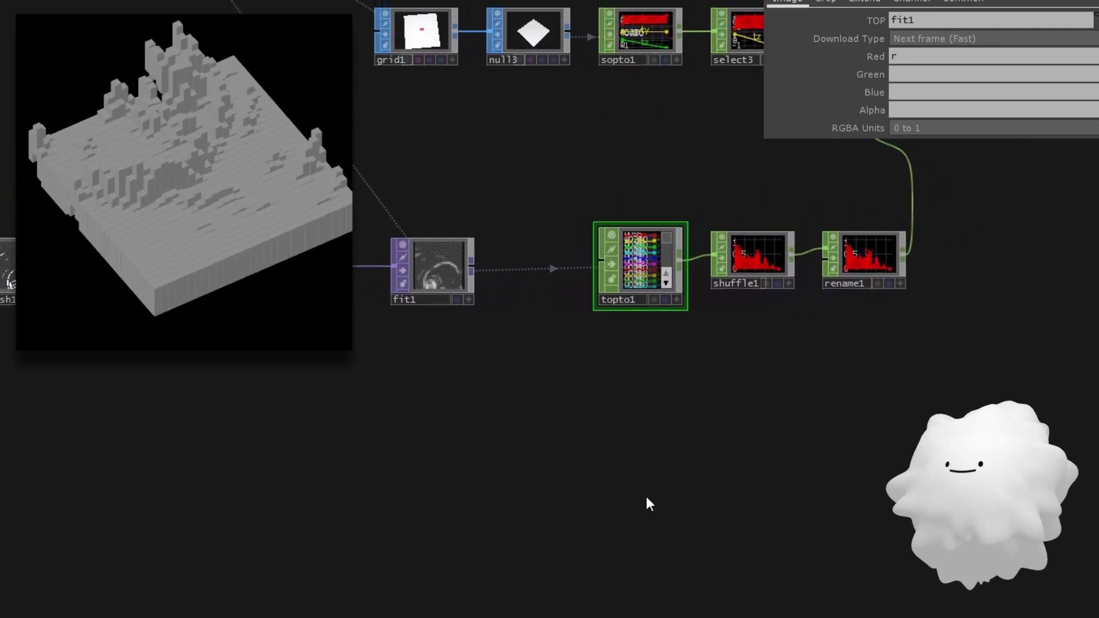
- Insert a Math CHOP between rename1 and merge1, making room for it in the network
{"action": "right_click_drag", "start_coordinate": [385, 252], "coordinate": [652, 385]}
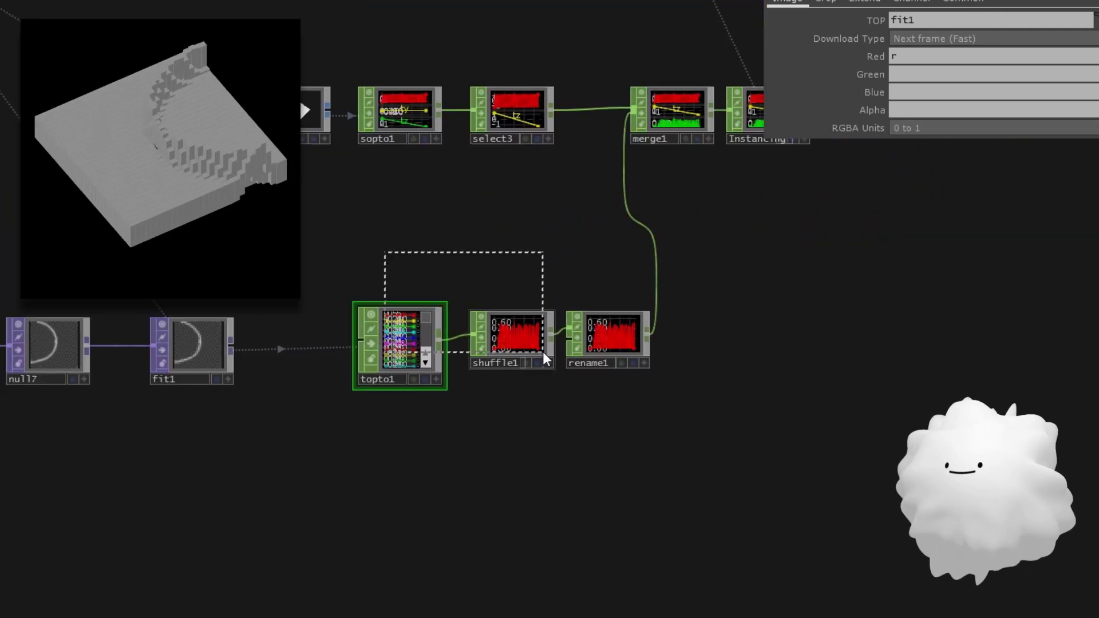
{"action": "left_click_drag", "start_coordinate": [610, 326], "coordinate": [515, 326]}
{"action": "left_click", "coordinate": [594, 365]}
{"action": "scroll", "coordinate": [586, 345], "scroll_direction": "up", "scroll_amount": 3}
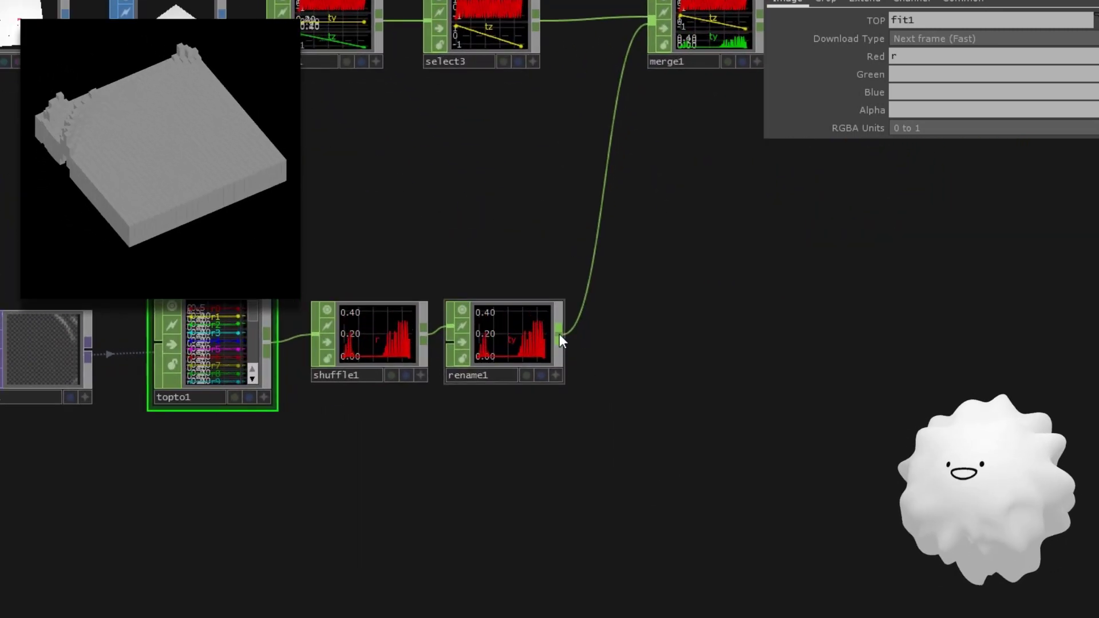
{"action": "right_click", "coordinate": [559, 334]}
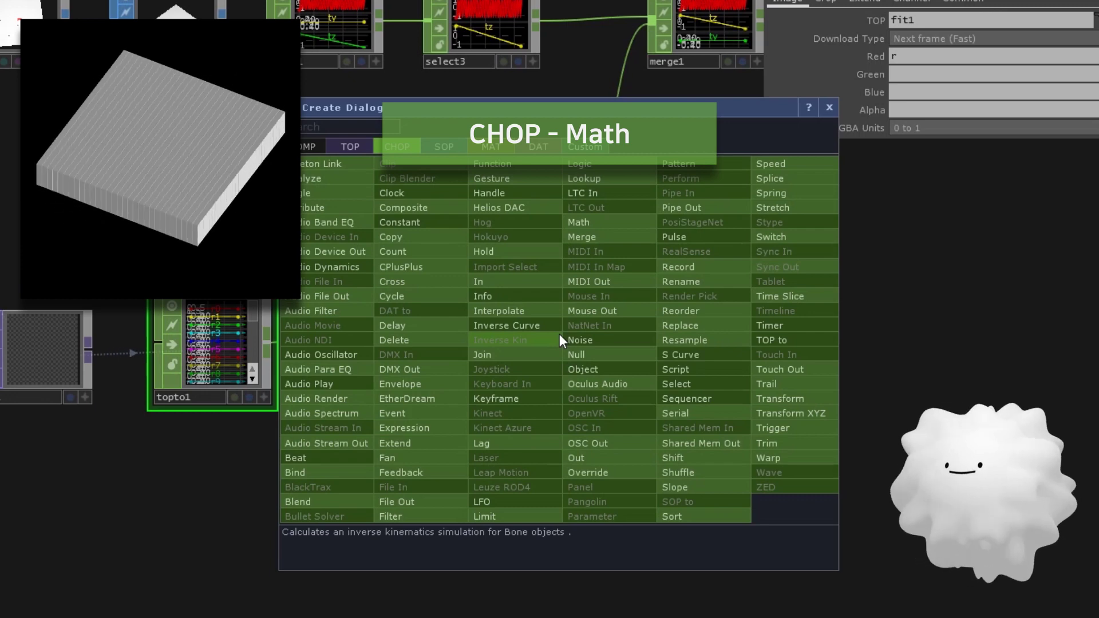
{"action": "left_click", "coordinate": [582, 223]}
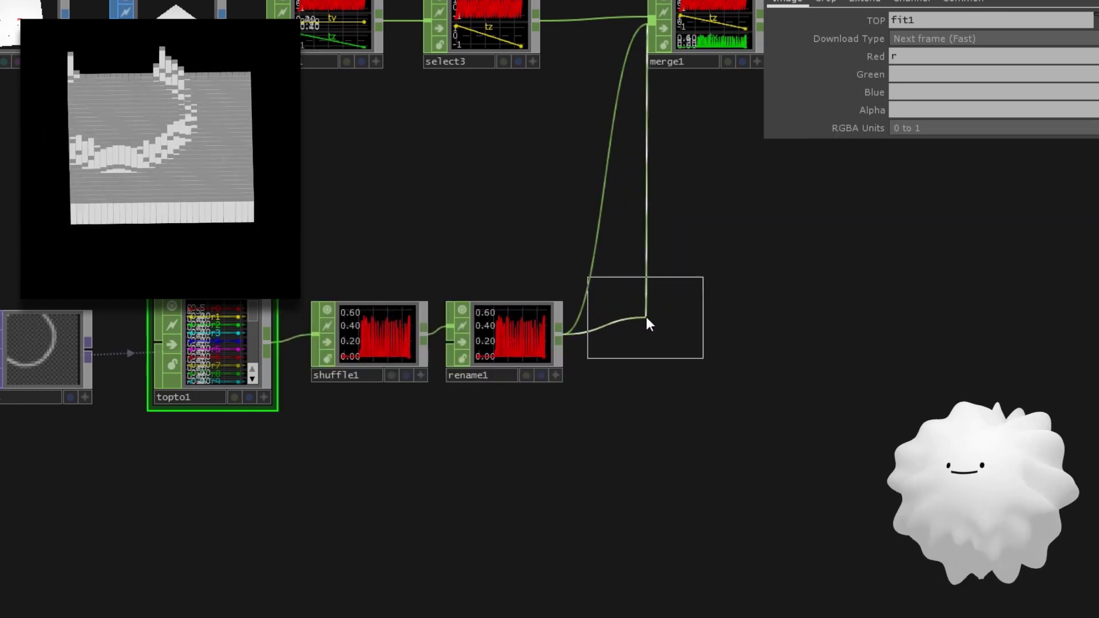
{"action": "left_click", "coordinate": [649, 347]}
{"action": "scroll", "coordinate": [650, 338], "scroll_direction": "up", "scroll_amount": 3}
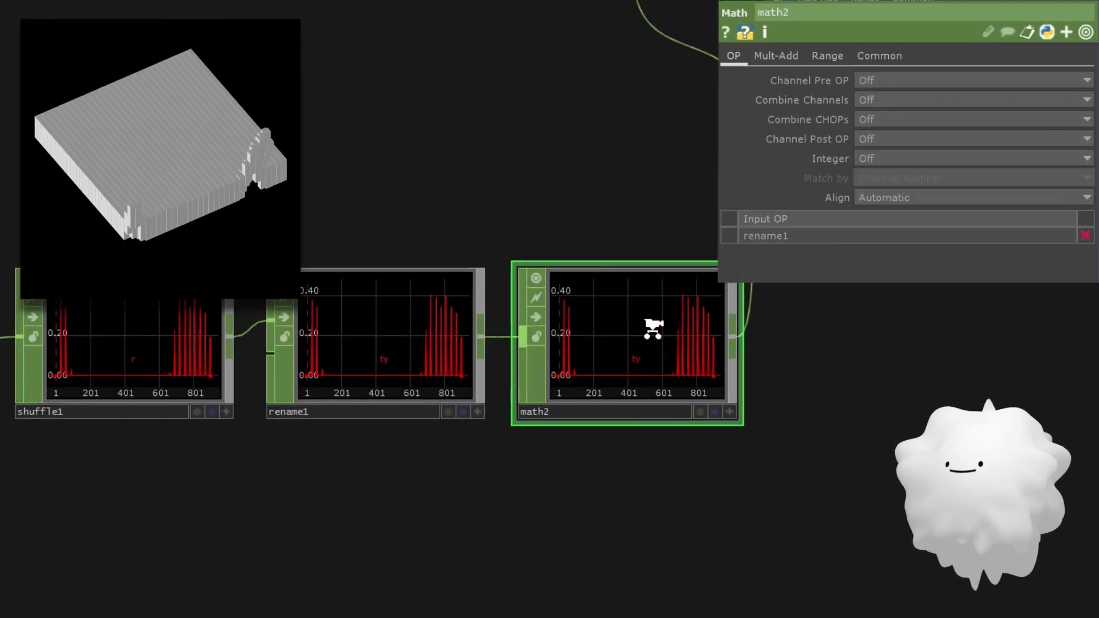
- Set the upper To Range value of math2 to 0.4
{"action": "left_click", "coordinate": [819, 56]}
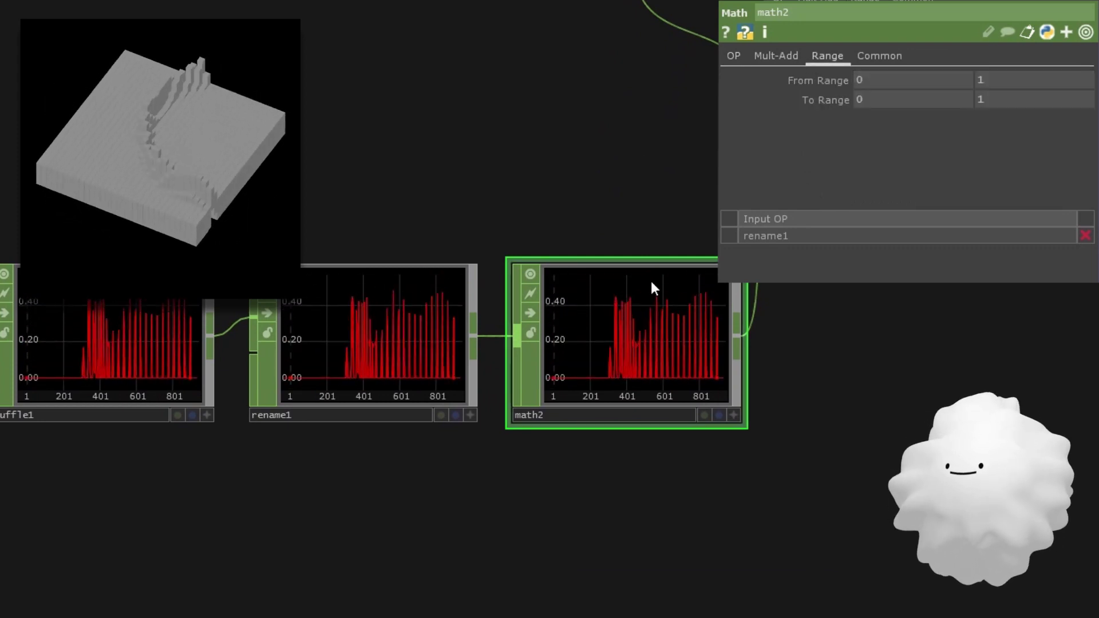
{"action": "left_click", "coordinate": [989, 98]}
{"action": "type", "text": "0.4"}
{"action": "key", "text": "Return"}
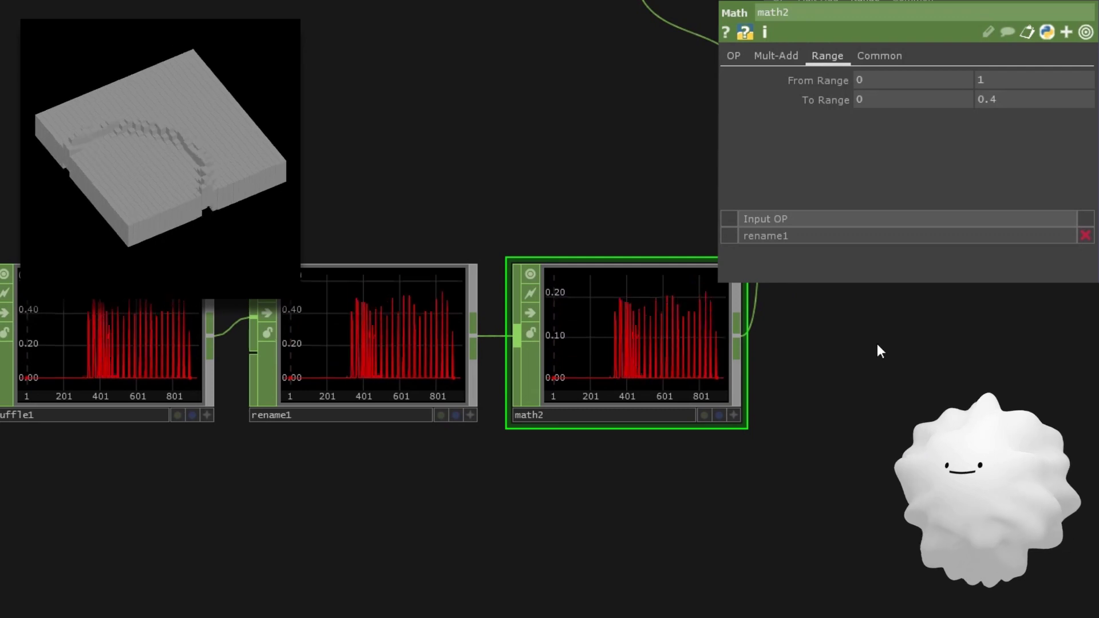
- Replace the time-based expression in cam1's Pre-Xform Y rotation with a fixed value of 45
{"action": "middle_click_drag", "start_coordinate": [887, 385], "coordinate": [846, 386]}
{"action": "scroll", "coordinate": [847, 386], "scroll_direction": "down", "scroll_amount": 5}
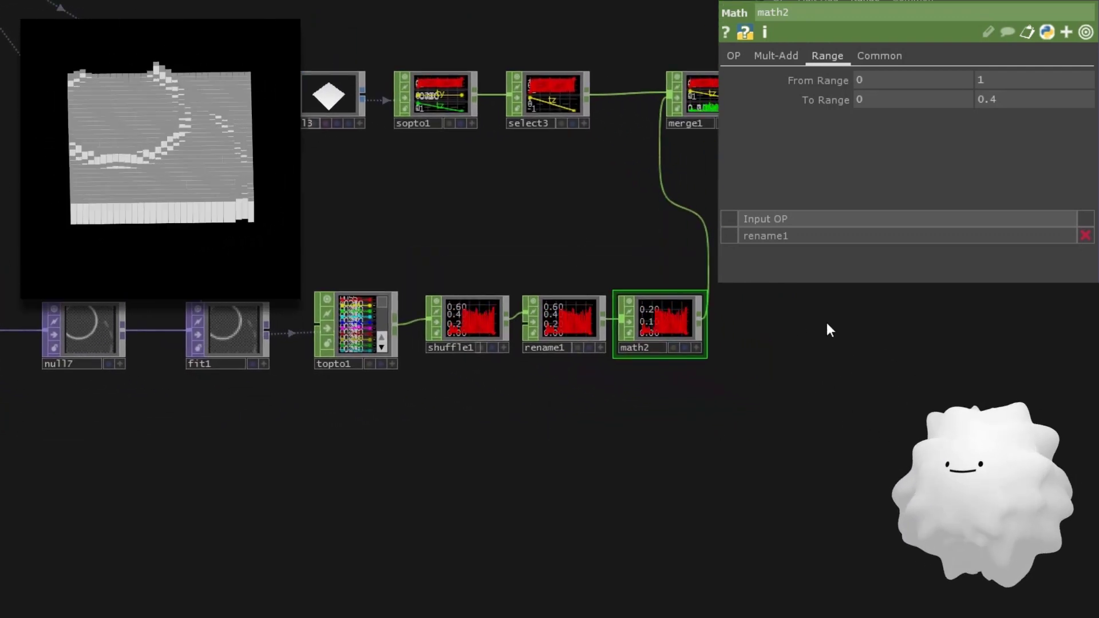
{"action": "left_click_drag", "start_coordinate": [826, 322], "coordinate": [713, 522]}
{"action": "scroll", "coordinate": [714, 522], "scroll_direction": "down", "scroll_amount": 3}
{"action": "left_click", "coordinate": [677, 117]}
{"action": "left_click", "coordinate": [980, 156]}
{"action": "key", "text": "ctrl+a"}
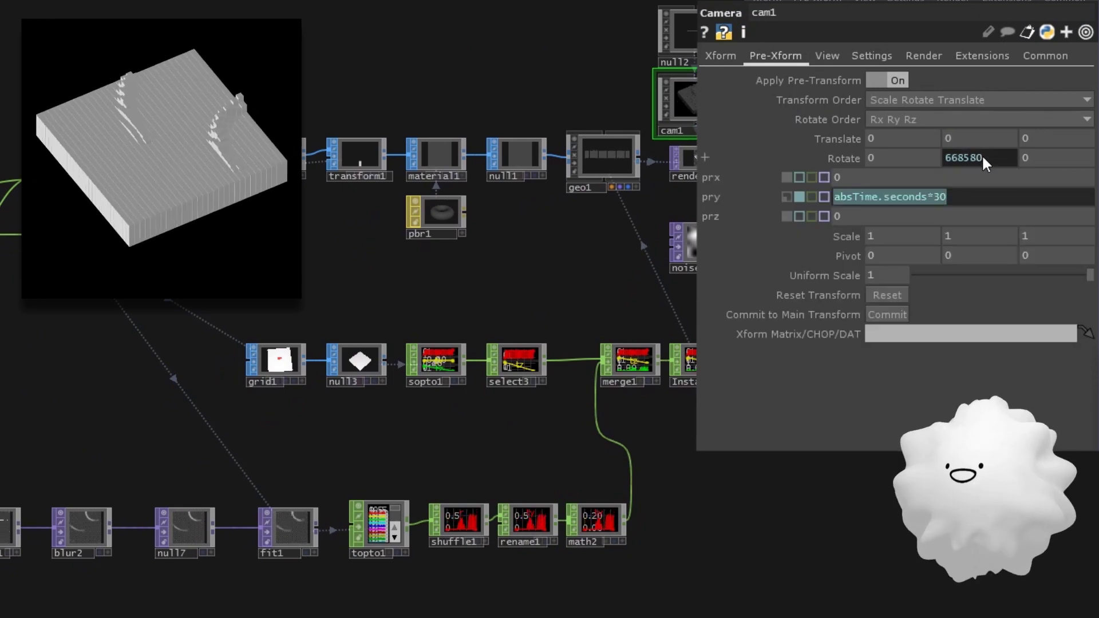
{"action": "type", "text": "0"}
{"action": "key", "text": "Return"}
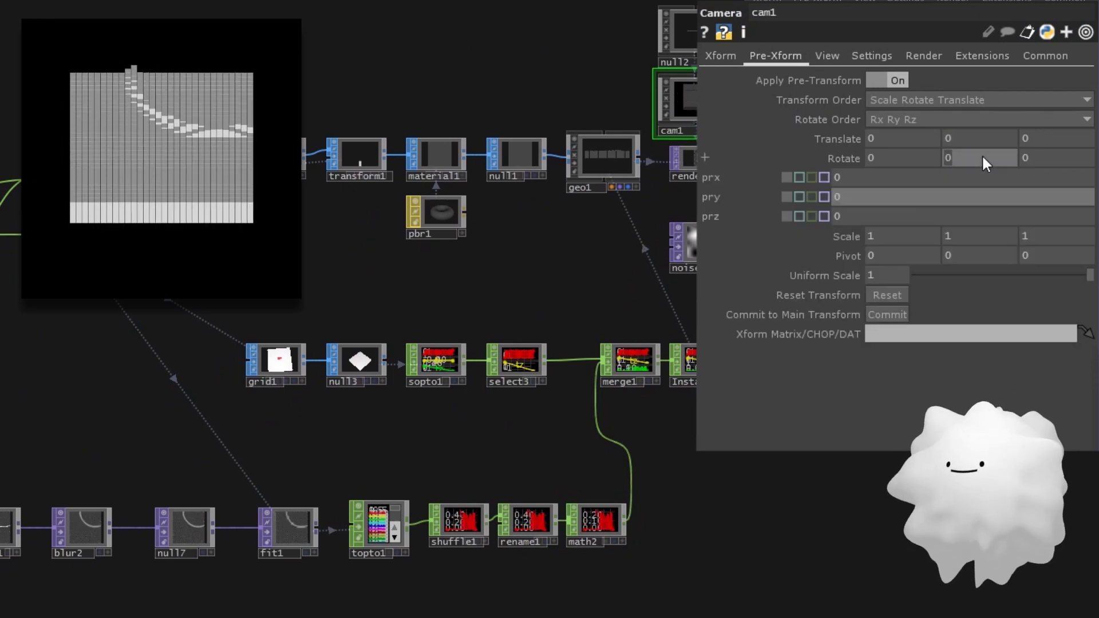
{"action": "type", "text": "45"}
{"action": "key", "text": "Return"}
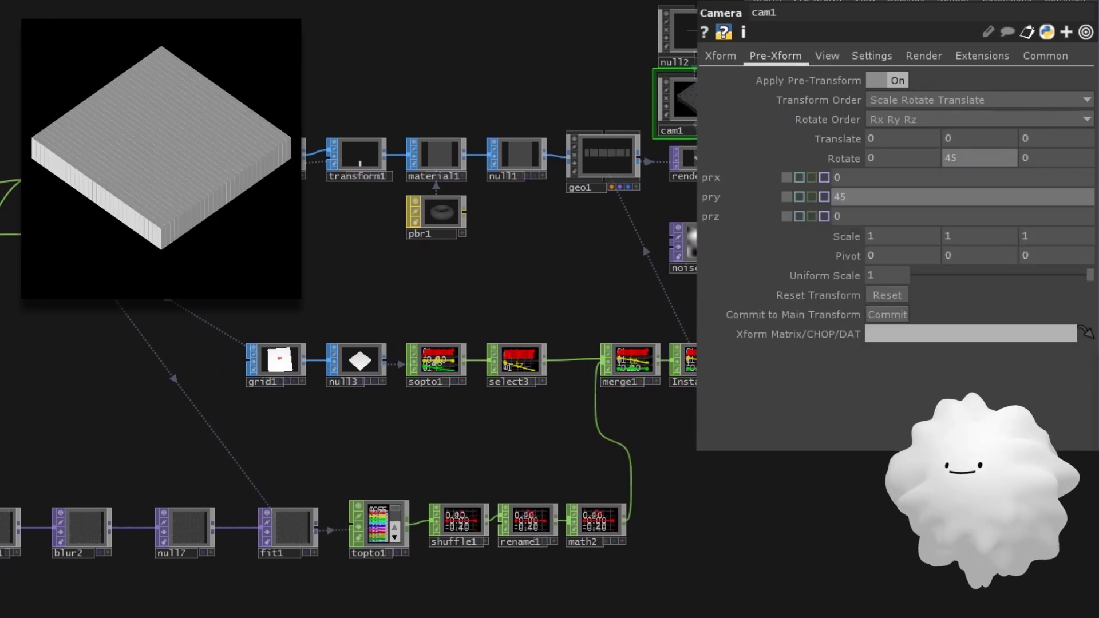
{"action": "left_click", "coordinate": [844, 158]}
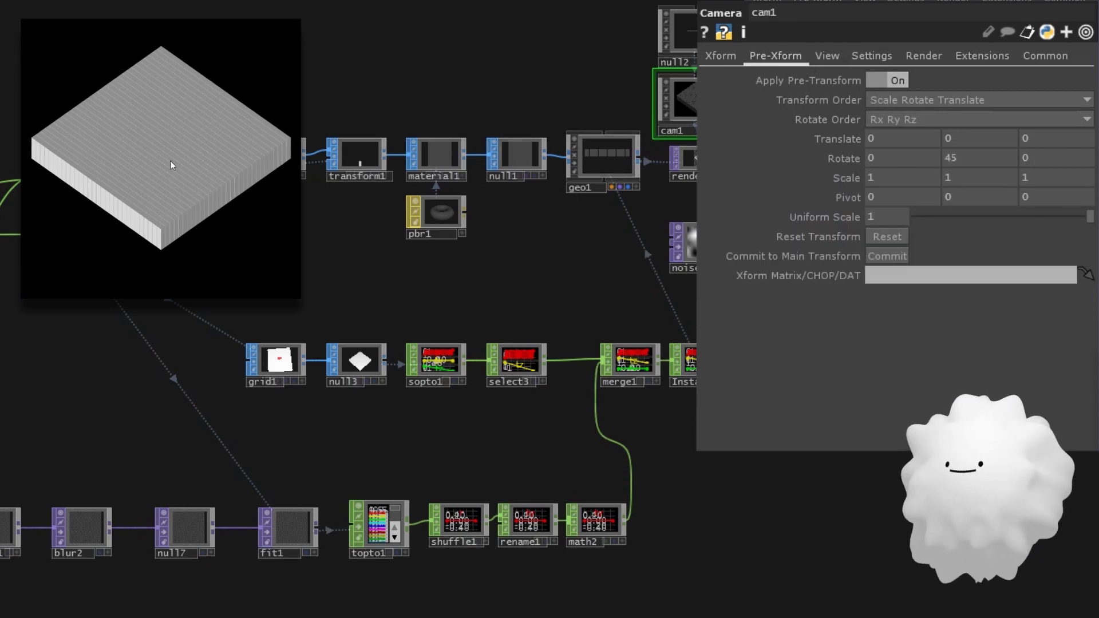
- Set null2's Y translation to 0.25
{"action": "left_click_drag", "start_coordinate": [510, 58], "coordinate": [461, 153]}
{"action": "scroll", "coordinate": [534, 144], "scroll_direction": "up", "scroll_amount": 3}
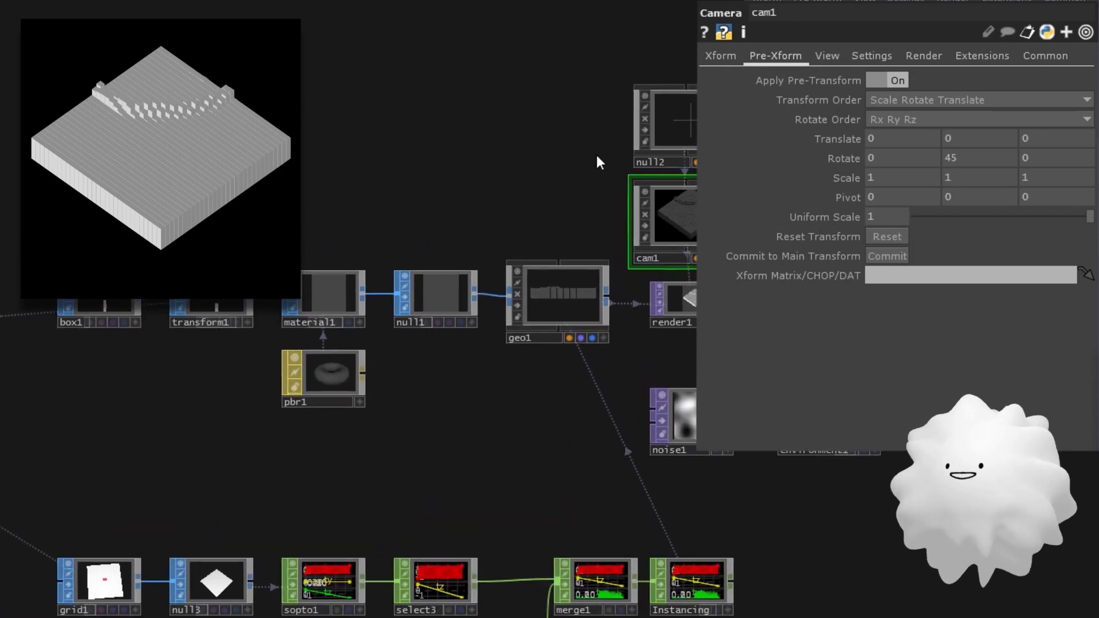
{"action": "left_click_drag", "start_coordinate": [596, 162], "coordinate": [515, 139]}
{"action": "left_click", "coordinate": [555, 122]}
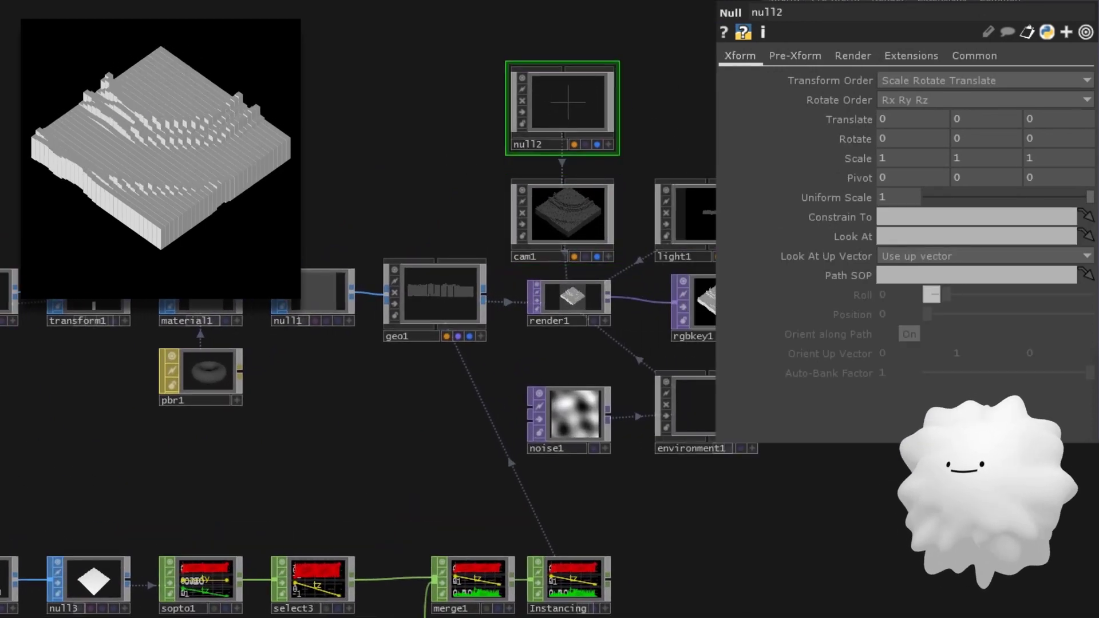
{"action": "left_click", "coordinate": [984, 119]}
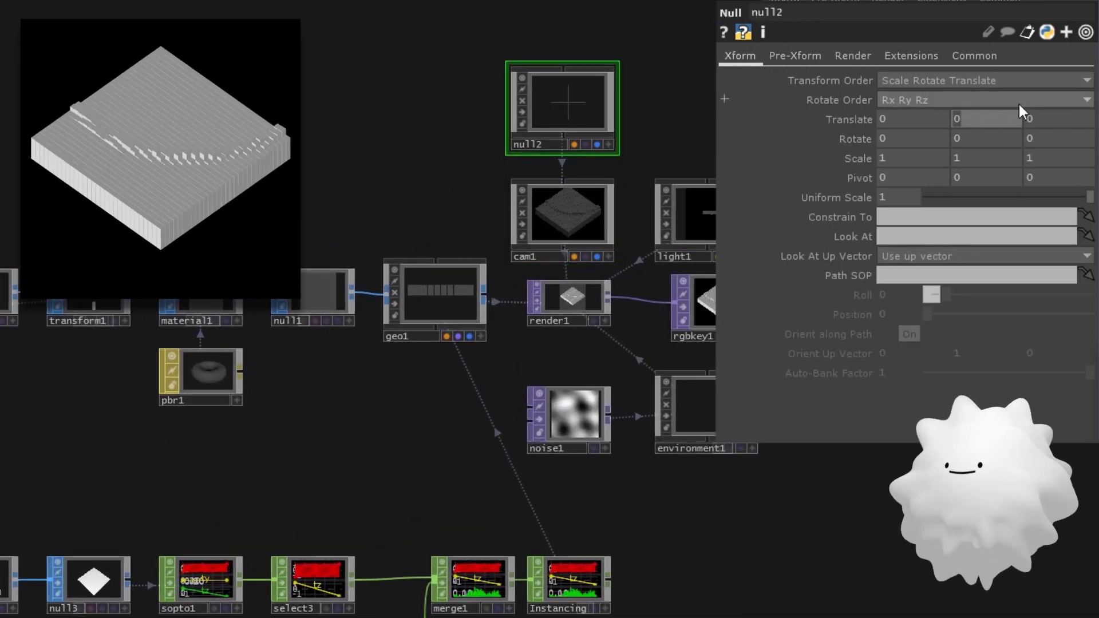
{"action": "type", "text": "0.25"}
{"action": "key", "text": "Return"}
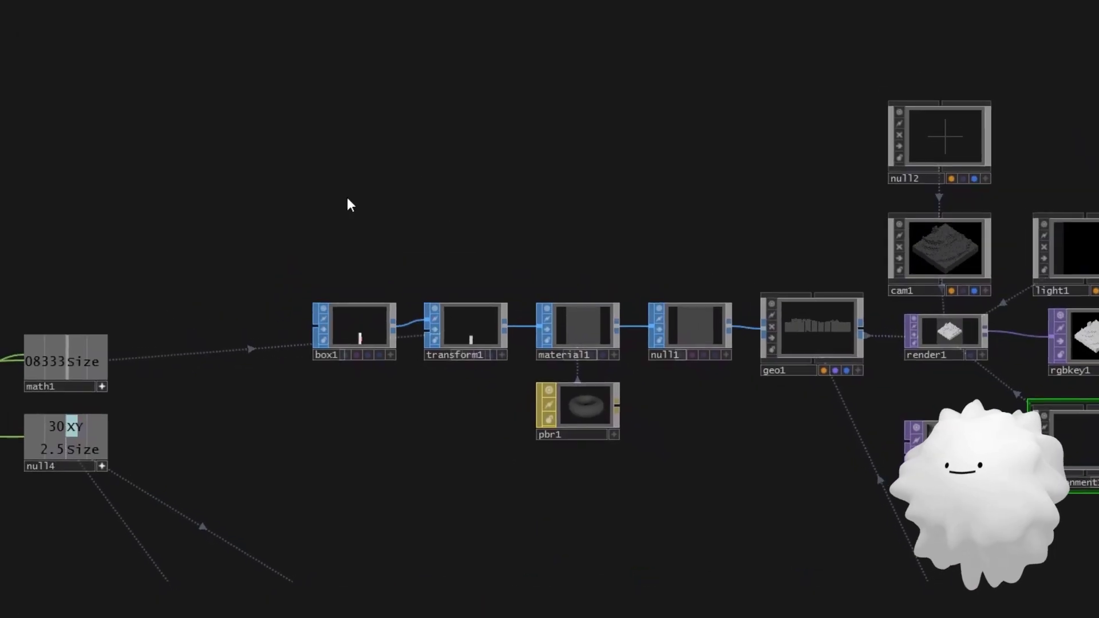
- Add a new Grid SOP in the empty area above box1 and show its parameters
{"action": "key", "text": "Tab"}
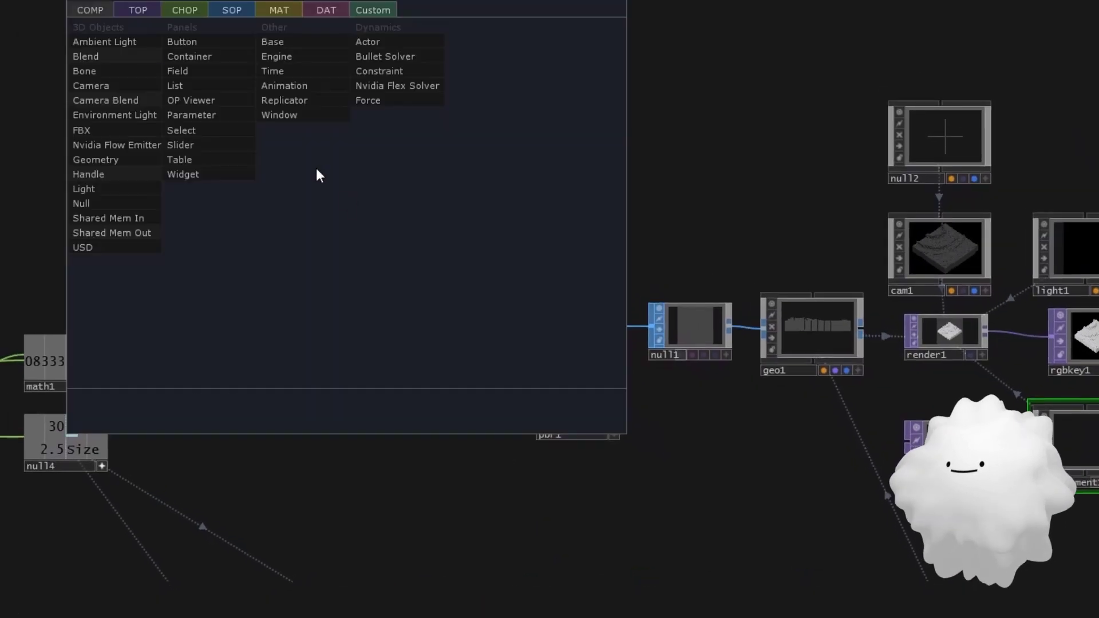
{"action": "left_click", "coordinate": [229, 10]}
{"action": "left_click", "coordinate": [231, 217]}
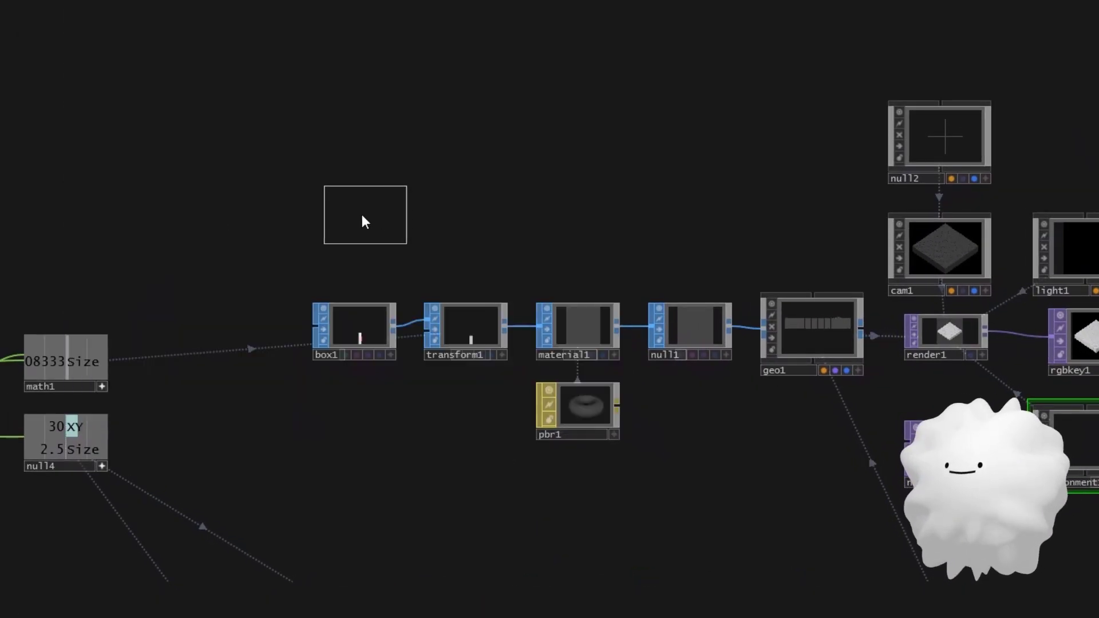
{"action": "left_click", "coordinate": [352, 214]}
{"action": "scroll", "coordinate": [352, 214], "scroll_direction": "up", "scroll_amount": 3}
{"action": "type", "text": "p"}
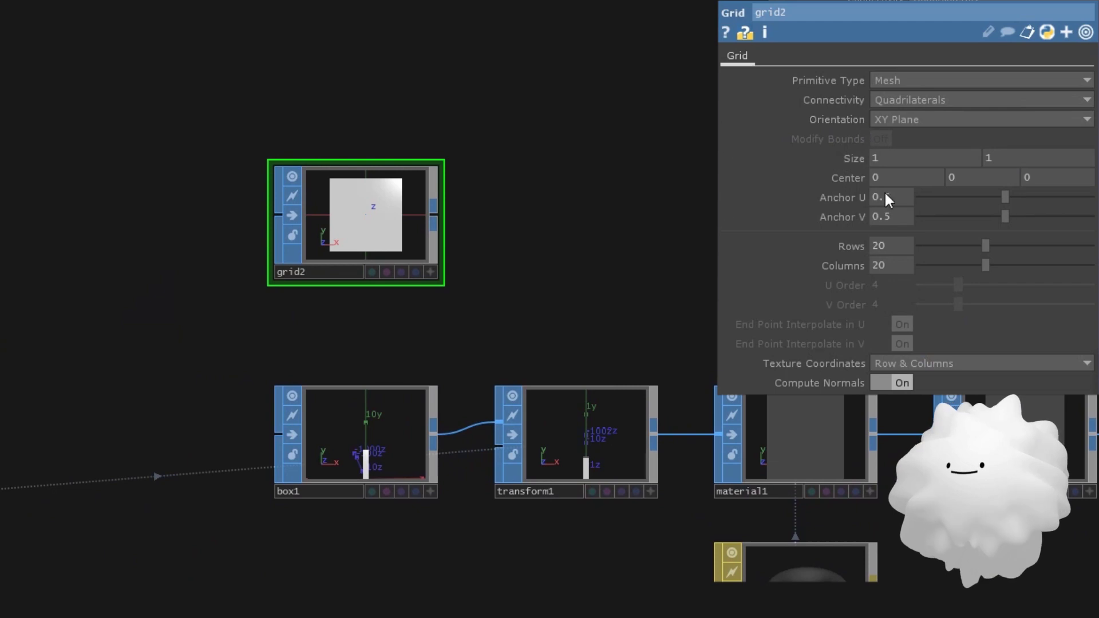
- Set grid2 to 2 rows and 2 columns, ZX Plane orientation and a size of 10 by 10
{"action": "type", "text": "2"}
{"action": "left_click", "coordinate": [885, 261]}
{"action": "type", "text": "2"}
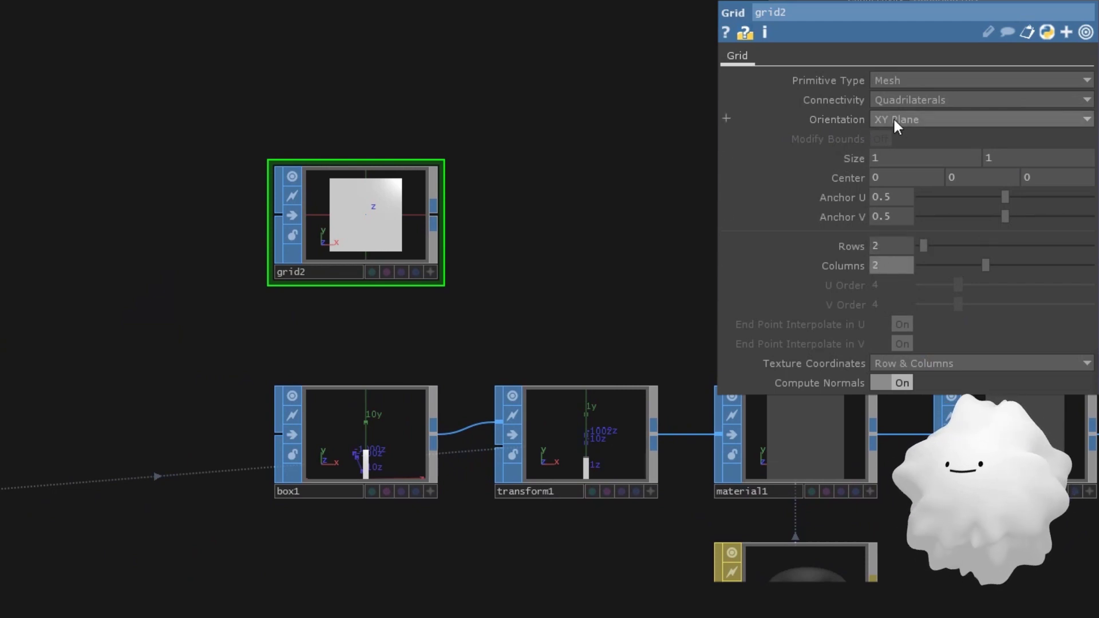
{"action": "key", "text": "Return"}
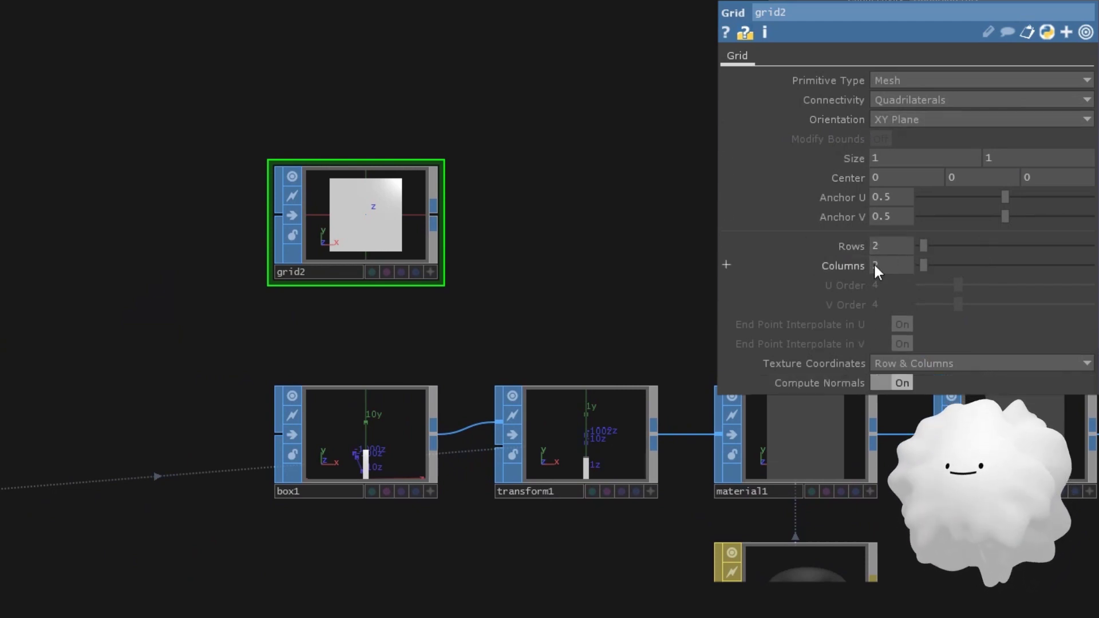
{"action": "left_click", "coordinate": [890, 119]}
{"action": "left_click", "coordinate": [892, 168]}
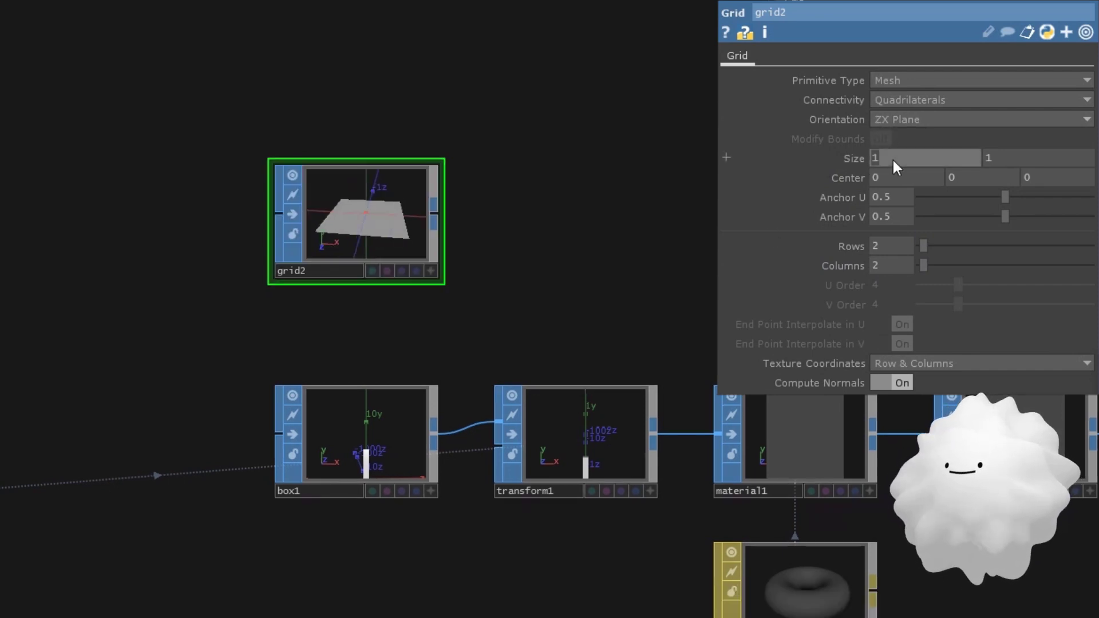
{"action": "type", "text": "10"}
{"action": "key", "text": "Tab"}
{"action": "type", "text": "10"}
- Add a Material SOP to grid2's output and assign pbr1 as its material
{"action": "left_click_drag", "start_coordinate": [475, 246], "coordinate": [326, 225]}
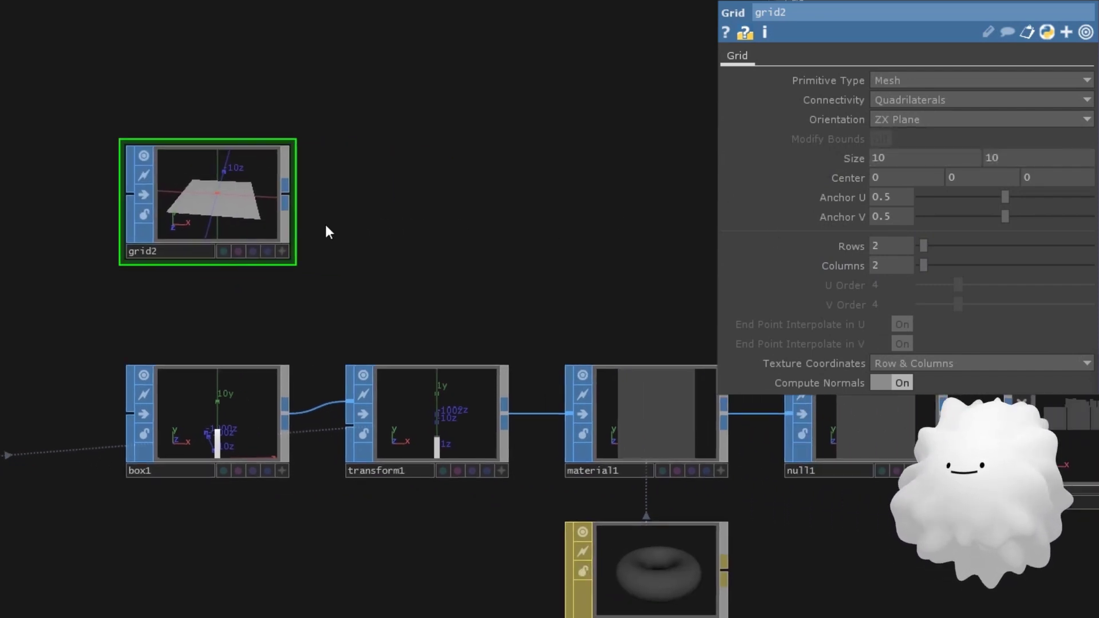
{"action": "scroll", "coordinate": [325, 220], "scroll_direction": "down", "scroll_amount": 3}
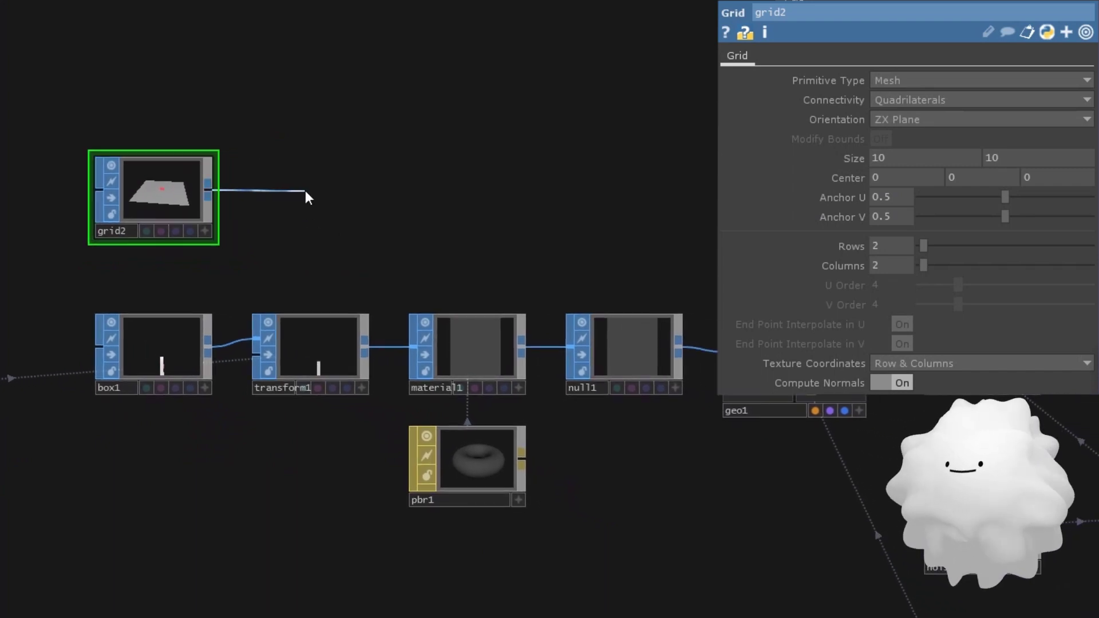
{"action": "left_click", "coordinate": [302, 189]}
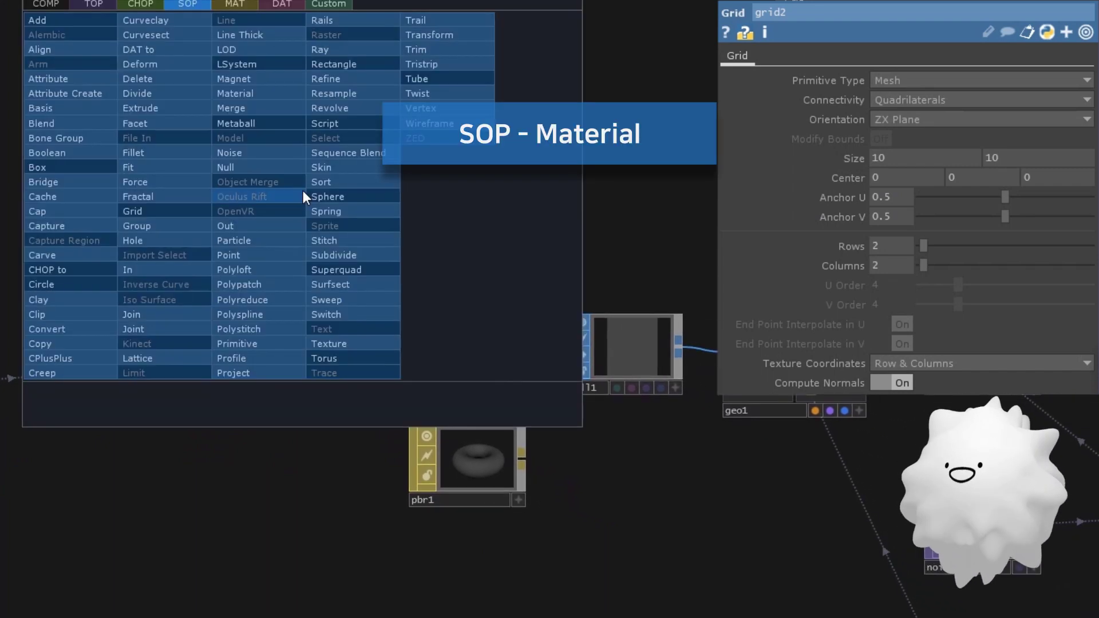
{"action": "left_click", "coordinate": [258, 96]}
{"action": "left_click", "coordinate": [461, 182]}
{"action": "left_click_drag", "start_coordinate": [468, 427], "coordinate": [473, 188]}
- Add a Geometry COMP to the output of the floor grid's Material SOP
{"action": "left_click_drag", "start_coordinate": [599, 199], "coordinate": [495, 184]}
{"action": "double_click", "coordinate": [642, 180]}
{"action": "left_click", "coordinate": [388, 1]}
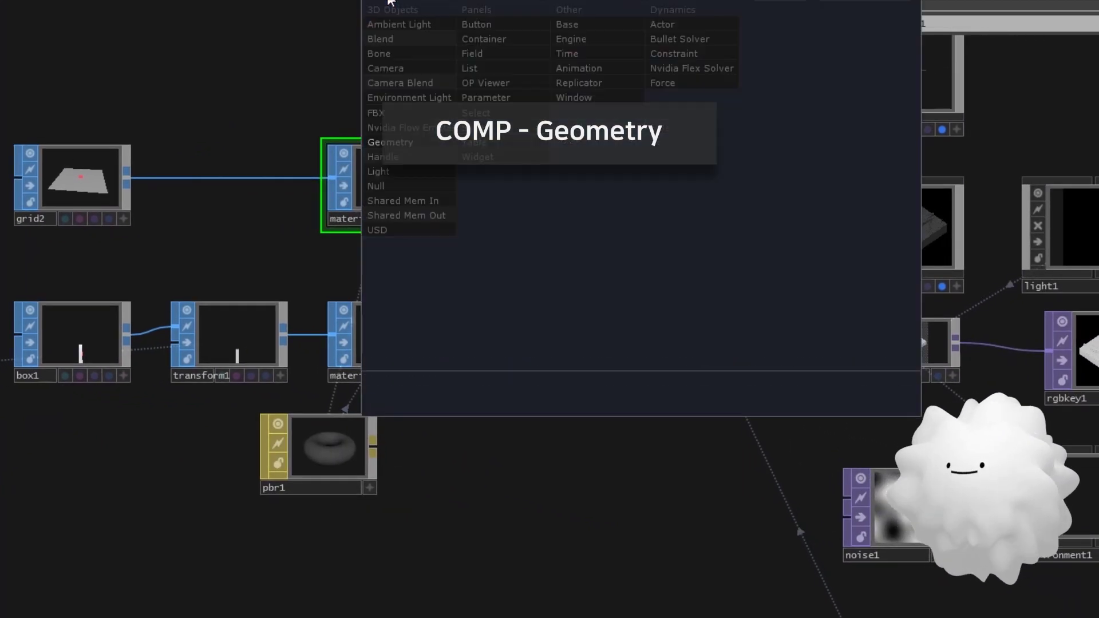
{"action": "left_click", "coordinate": [399, 145]}
{"action": "left_click", "coordinate": [702, 187]}
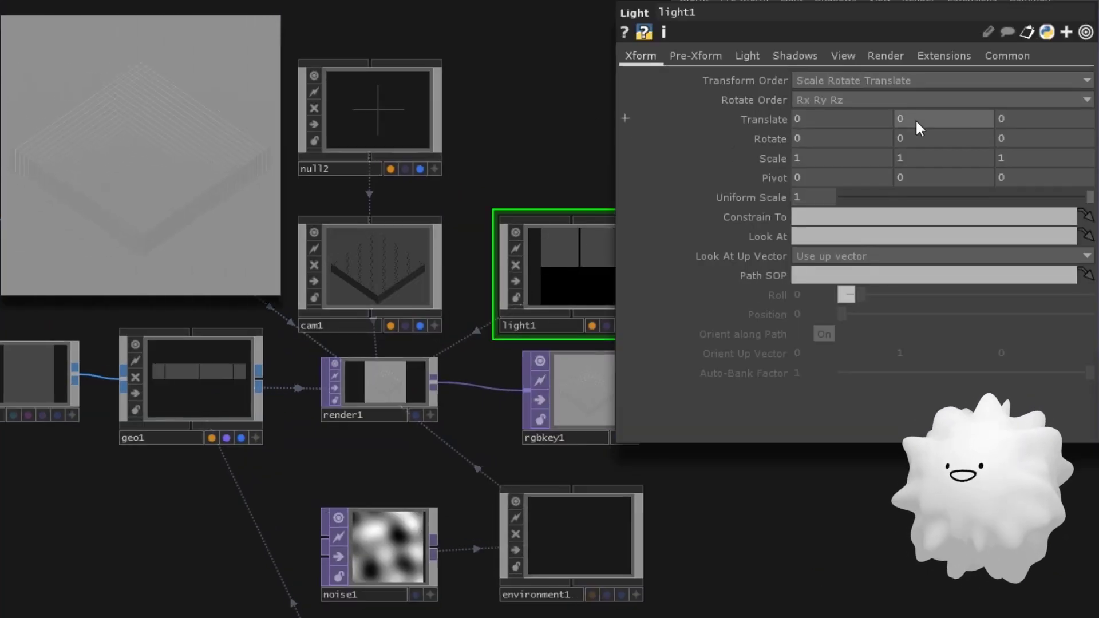
- Set light1's Y and Z translation to 5
{"action": "left_click", "coordinate": [920, 118]}
{"action": "type", "text": "5"}
{"action": "left_click", "coordinate": [1053, 114]}
{"action": "type", "text": "5"}
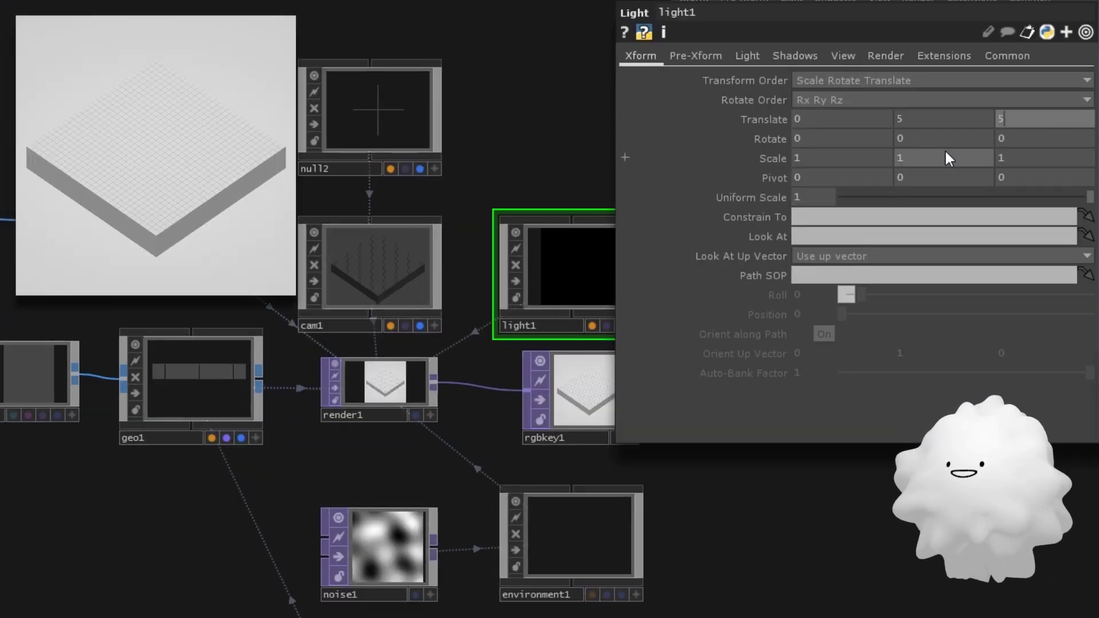
{"action": "left_click", "coordinate": [943, 146]}
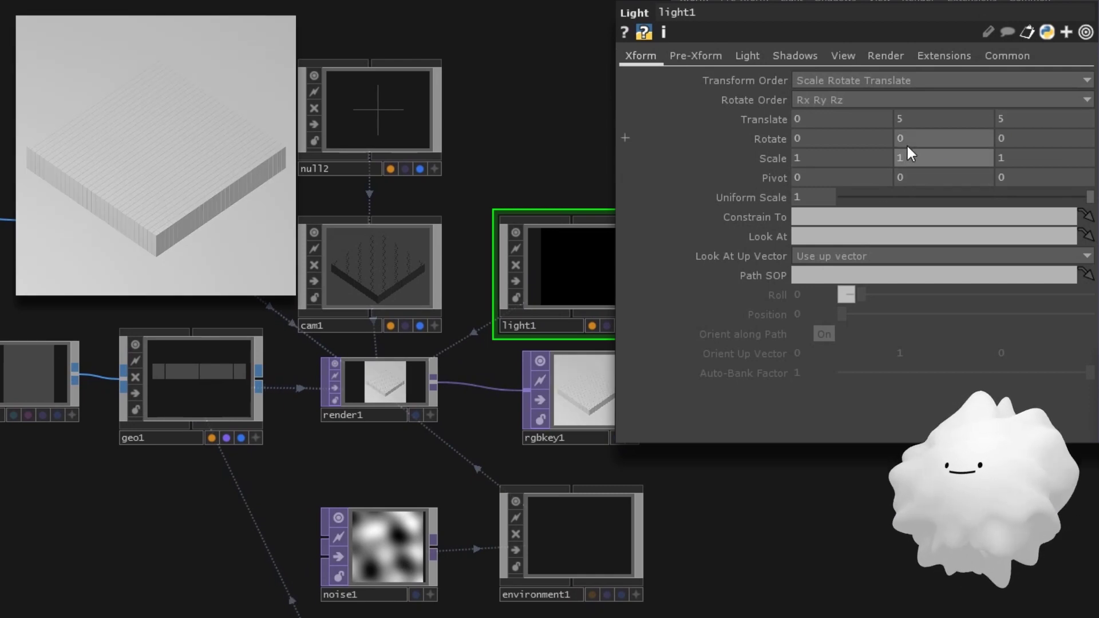
- Make light1 look at null2, enable its pre-transform and set the pre-transform Y rotation to -45
{"action": "left_click_drag", "start_coordinate": [534, 120], "coordinate": [541, 128]}
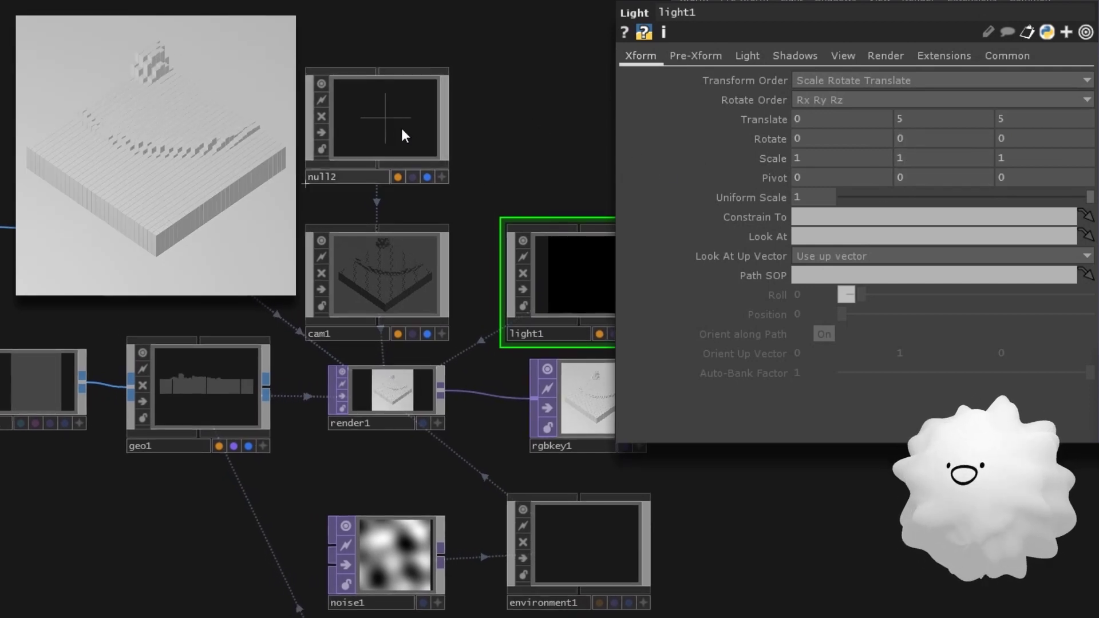
{"action": "left_click_drag", "start_coordinate": [403, 136], "coordinate": [819, 240]}
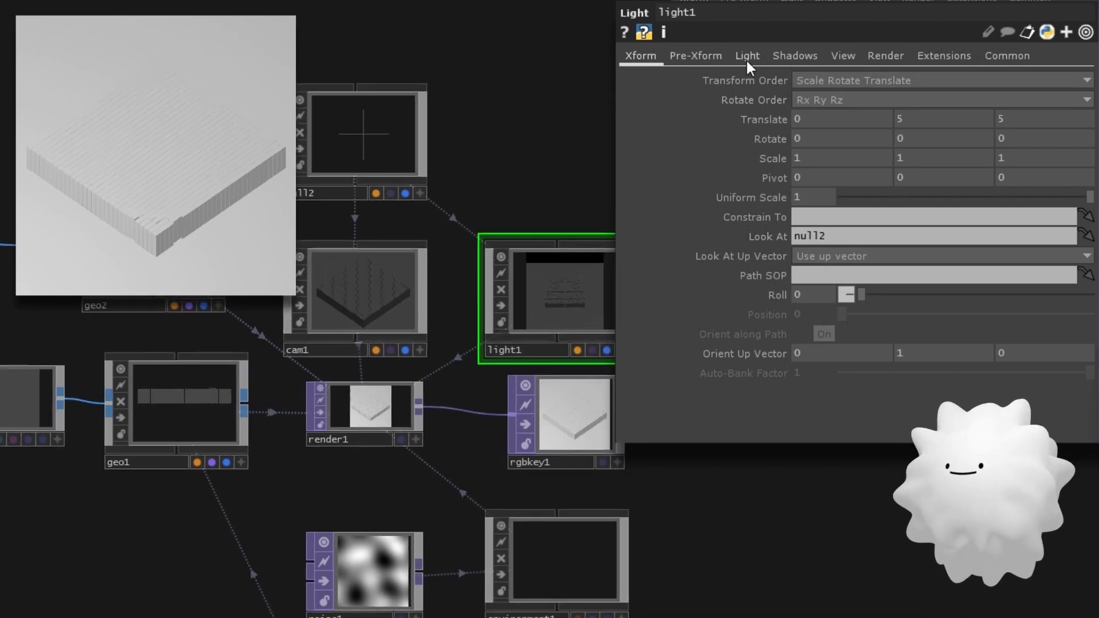
{"action": "left_click", "coordinate": [745, 56]}
{"action": "left_click", "coordinate": [712, 56]}
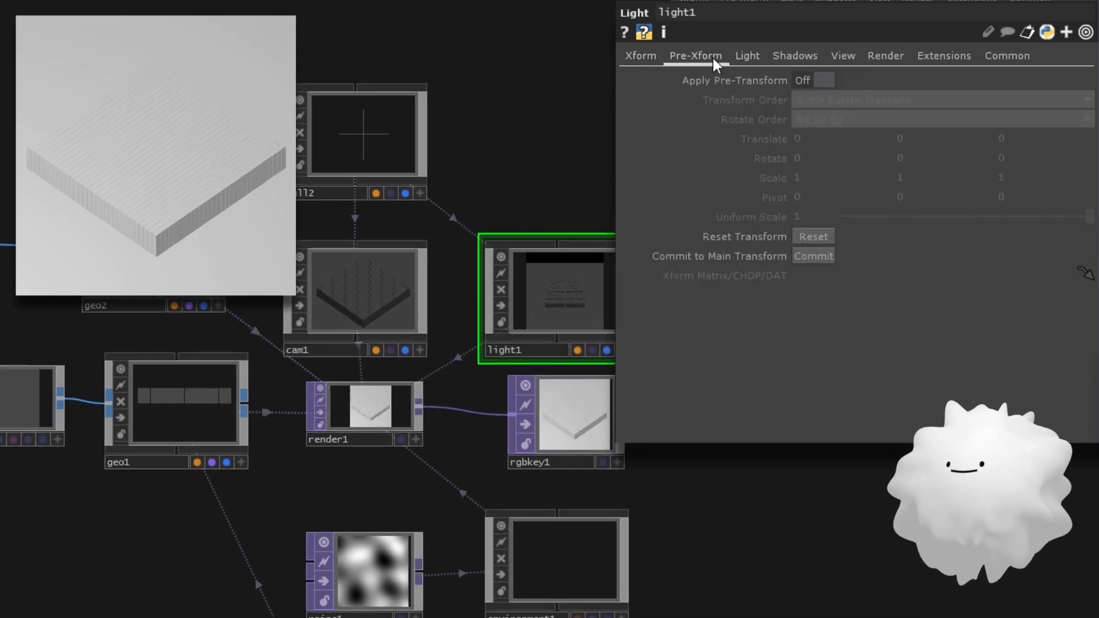
{"action": "left_click", "coordinate": [805, 77]}
{"action": "left_click", "coordinate": [924, 165]}
{"action": "type", "text": "-4"}
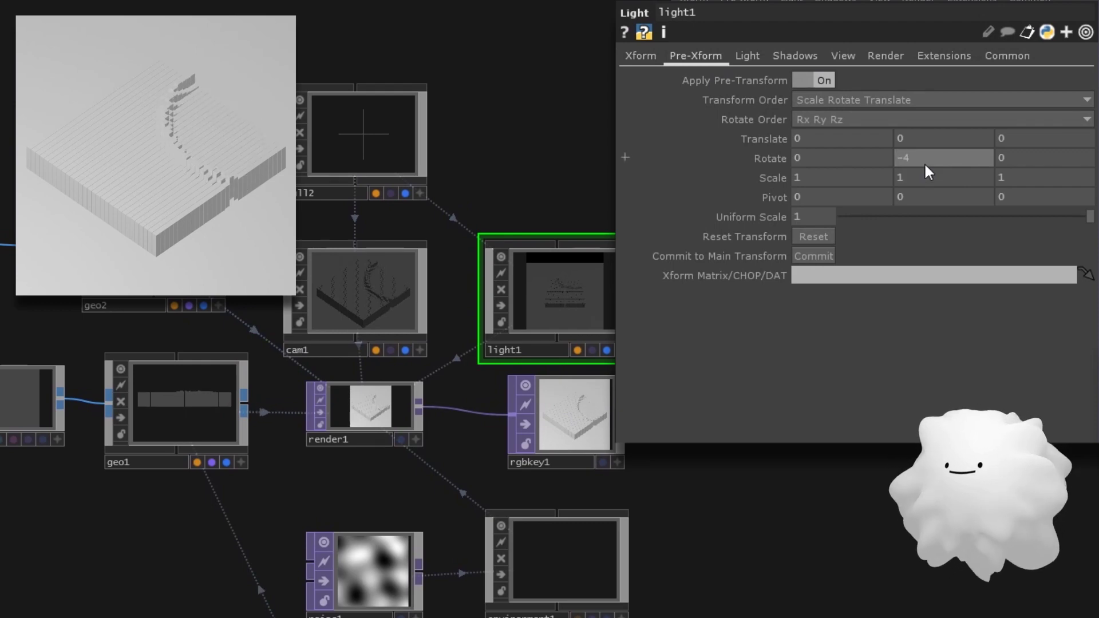
{"action": "type", "text": "5"}
{"action": "key", "text": "Return"}
- Set light1's shadow type to Hard, 2D Mapped
{"action": "left_click", "coordinate": [784, 57]}
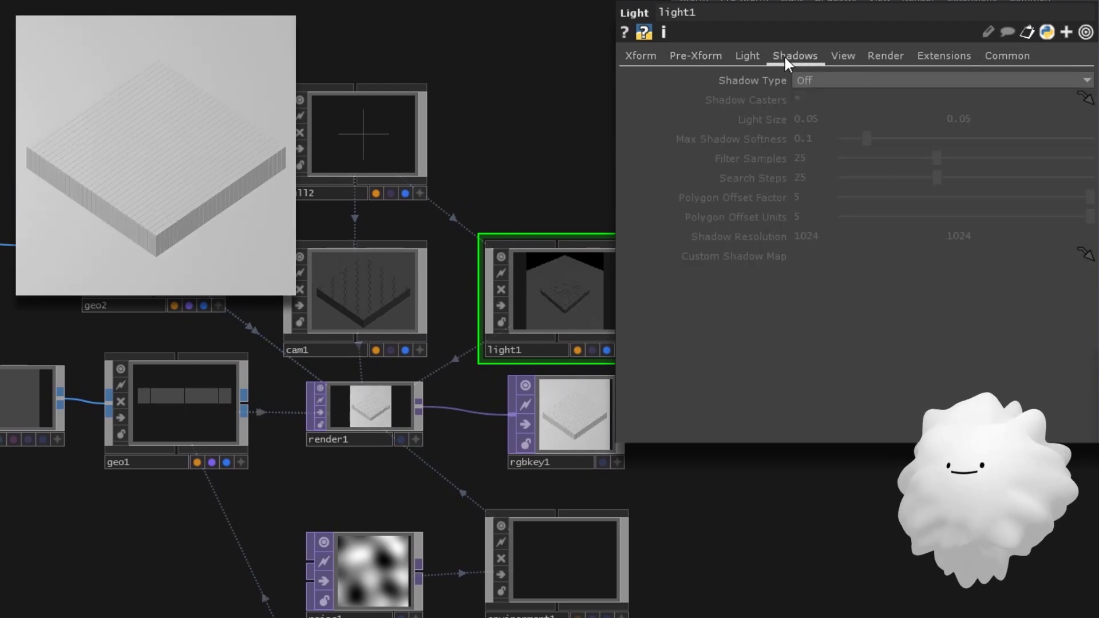
{"action": "left_click", "coordinate": [843, 117]}
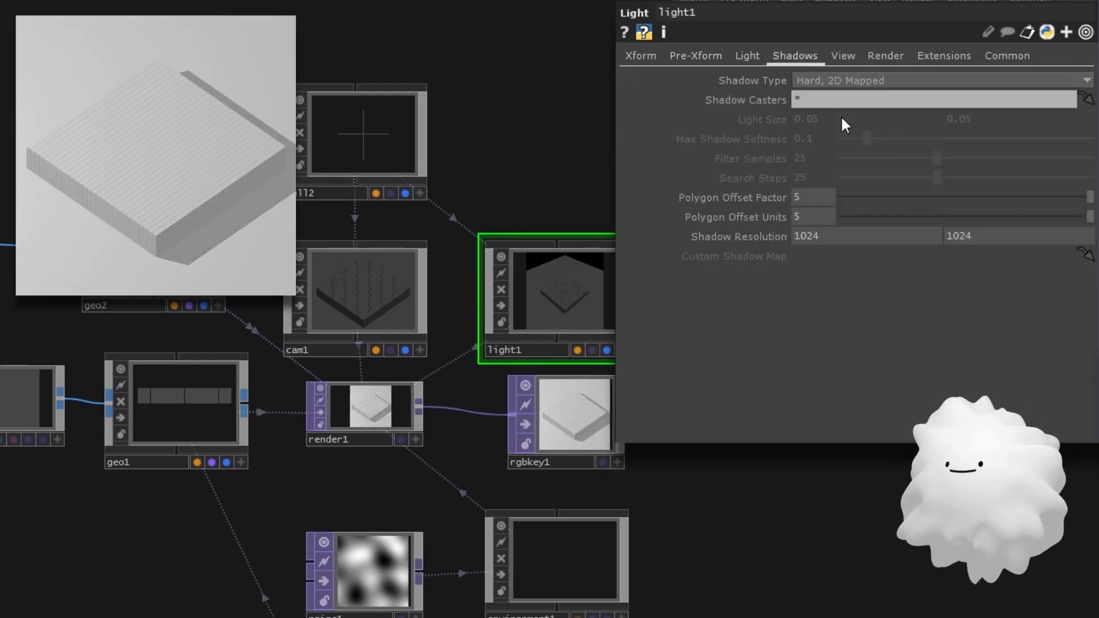
{"action": "left_click_drag", "start_coordinate": [596, 170], "coordinate": [579, 196]}
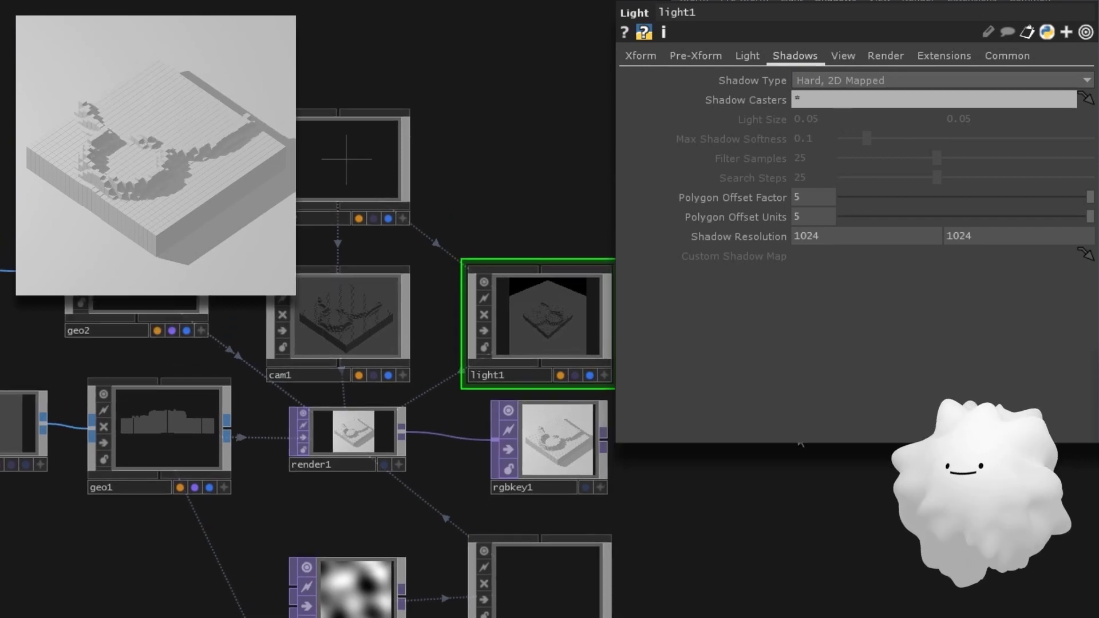
- Add a third channel named Rotate with a value of 45 to constant1
{"action": "scroll", "coordinate": [824, 378], "scroll_direction": "down", "scroll_amount": 5}
{"action": "left_click_drag", "start_coordinate": [578, 458], "coordinate": [629, 377]}
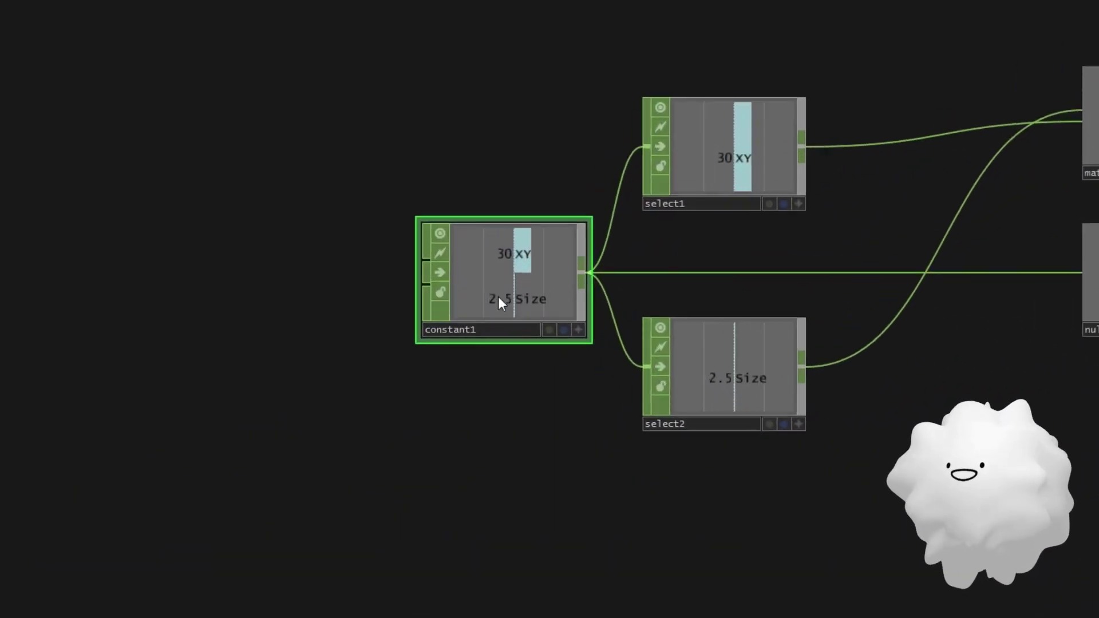
{"action": "key", "text": "p"}
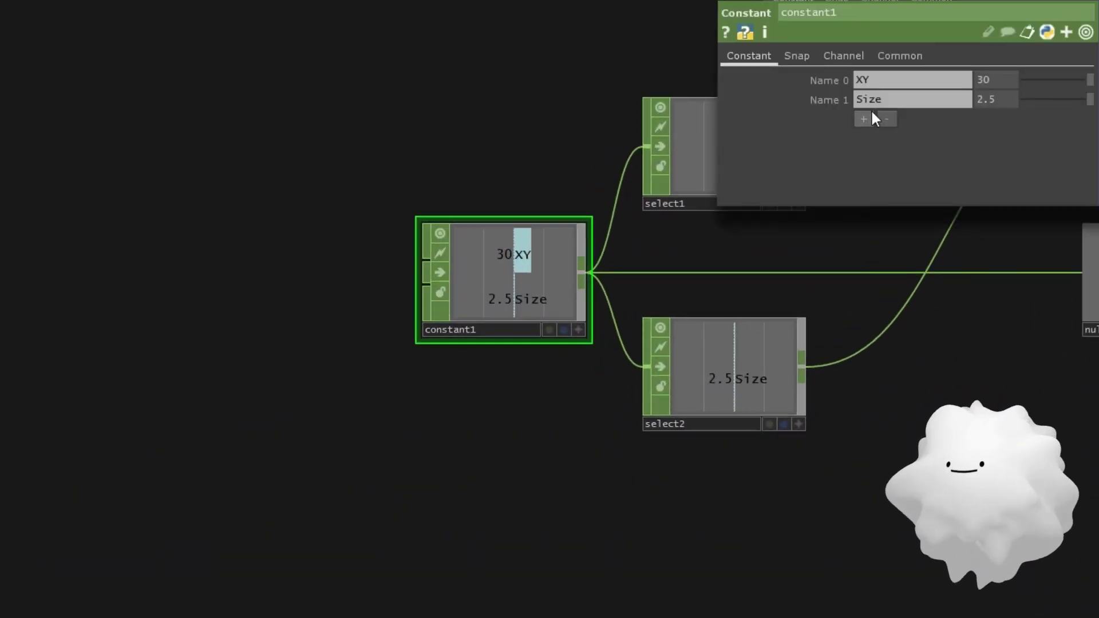
{"action": "left_click", "coordinate": [866, 118]}
{"action": "type", "text": "Rotate"}
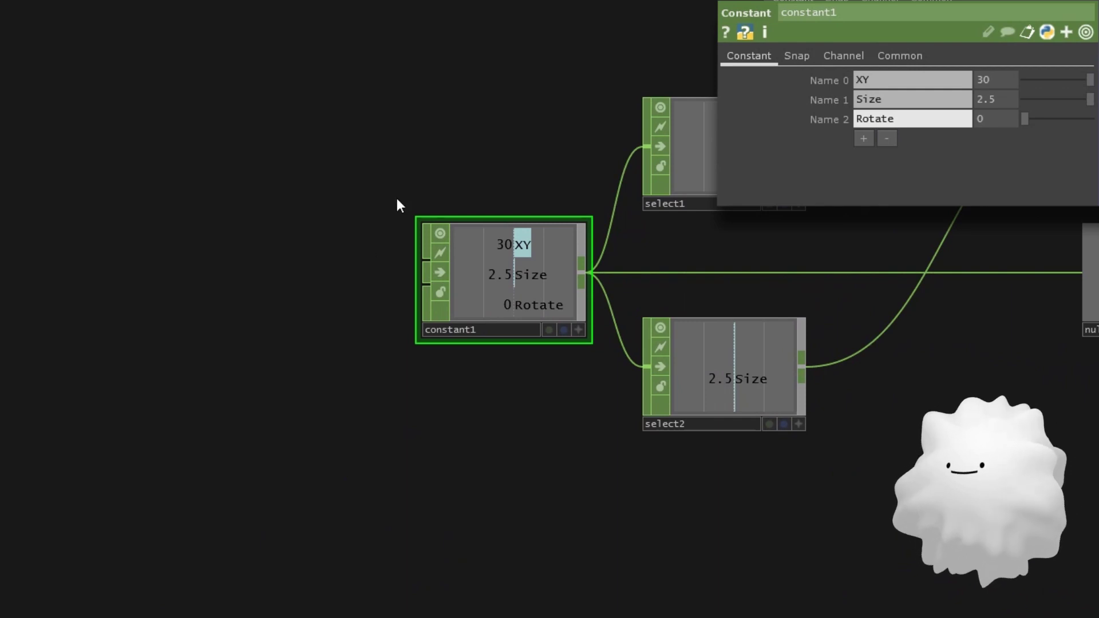
{"action": "left_click_drag", "start_coordinate": [399, 206], "coordinate": [471, 213]}
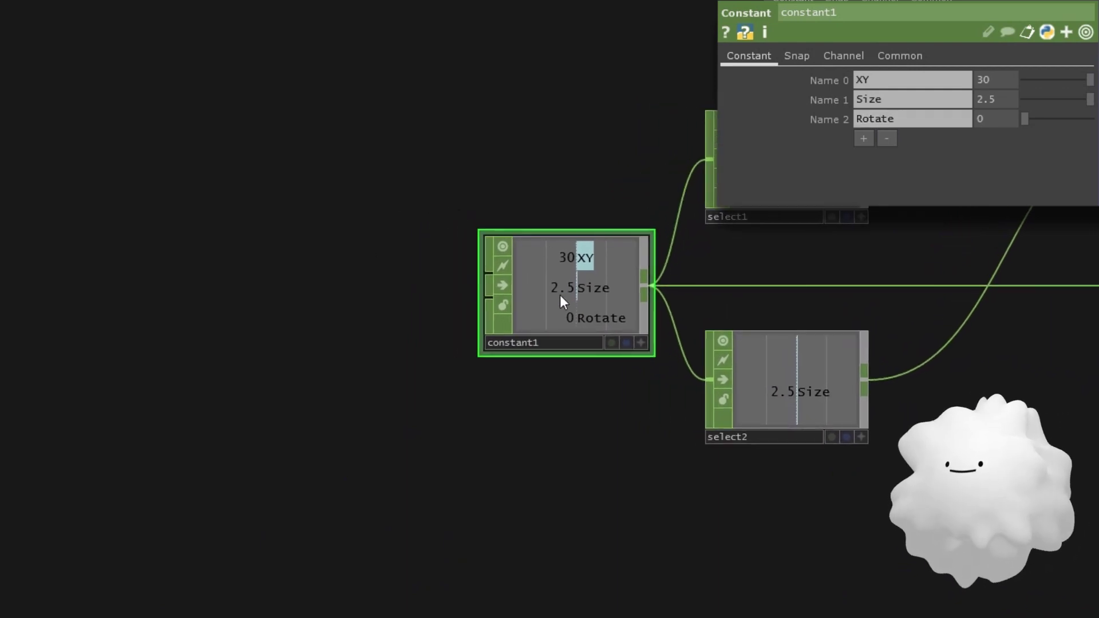
{"action": "left_click", "coordinate": [991, 121]}
{"action": "type", "text": "45"}
- Link transform2's rotation to constant1's Rotate channel as a CHOP reference and set its transform order to Translate Scale Rotate
{"action": "left_click_drag", "start_coordinate": [920, 335], "coordinate": [684, 258]}
{"action": "scroll", "coordinate": [476, 246], "scroll_direction": "down", "scroll_amount": 3}
{"action": "left_click_drag", "start_coordinate": [591, 417], "coordinate": [1019, 348]}
{"action": "scroll", "coordinate": [562, 289], "scroll_direction": "down", "scroll_amount": 2}
{"action": "scroll", "coordinate": [1018, 347], "scroll_direction": "down", "scroll_amount": 2}
{"action": "left_click", "coordinate": [382, 495]}
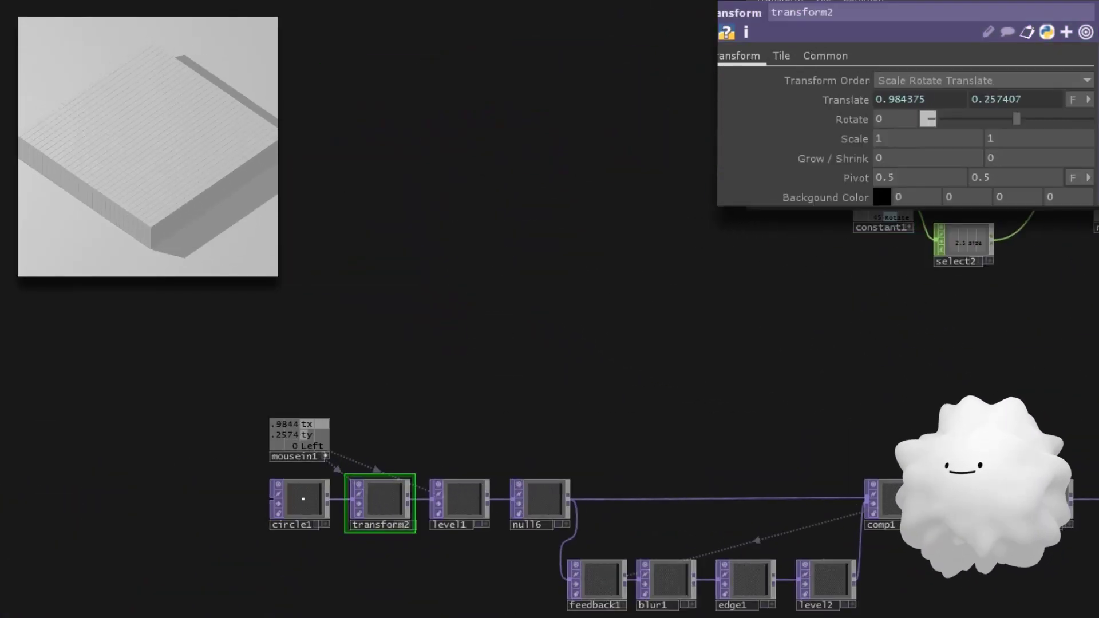
{"action": "left_click_drag", "start_coordinate": [798, 304], "coordinate": [771, 331]}
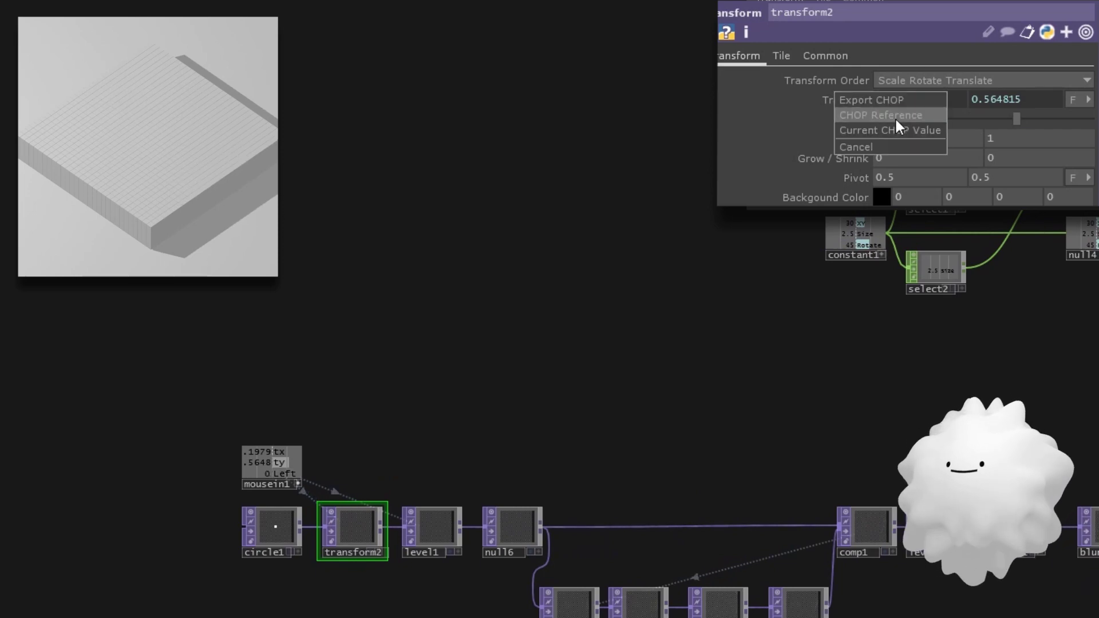
{"action": "left_click", "coordinate": [894, 116]}
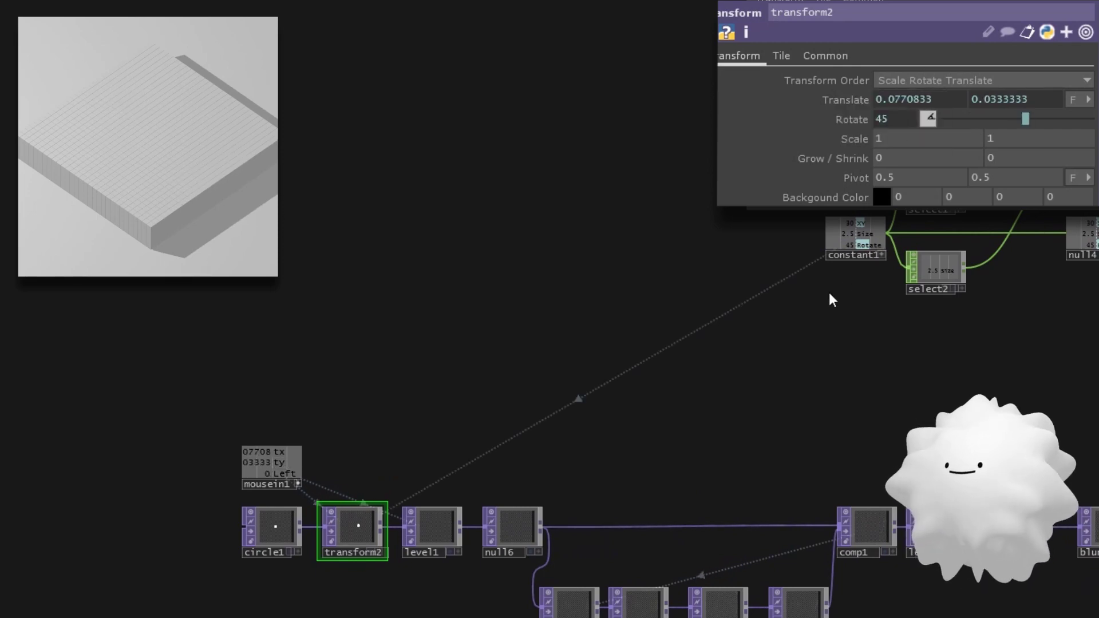
{"action": "left_click", "coordinate": [915, 80]}
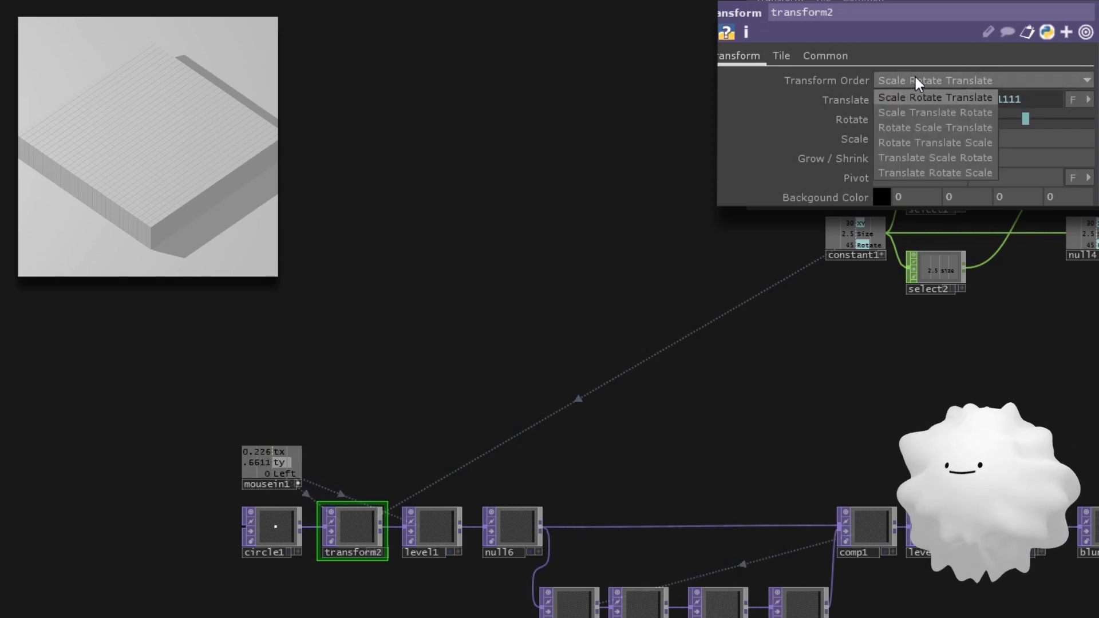
{"action": "left_click", "coordinate": [932, 158]}
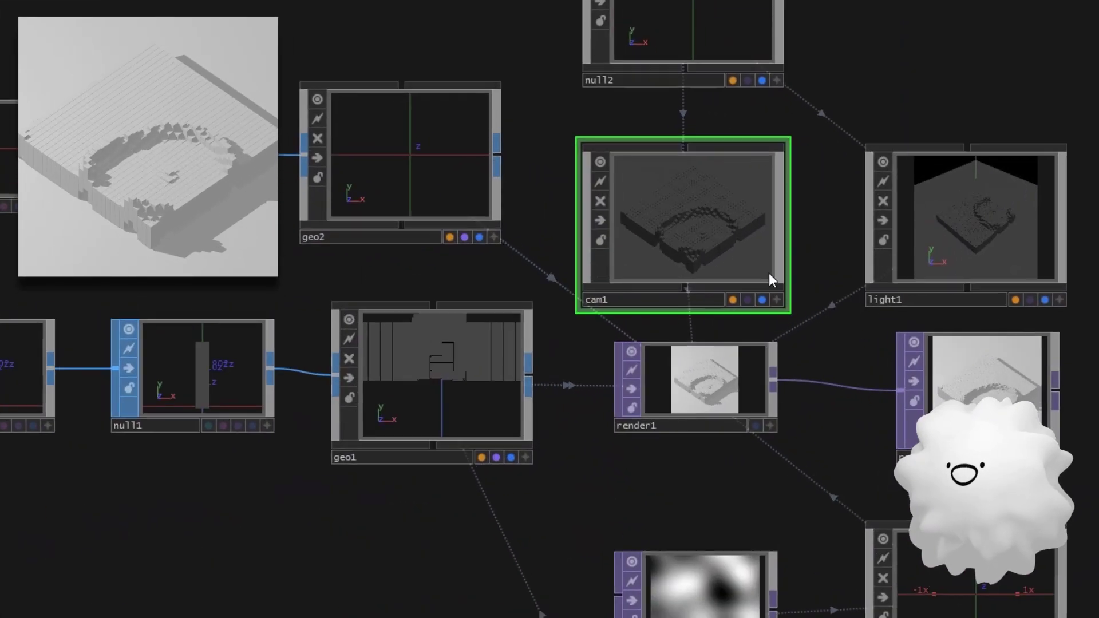
- Link cam1's pre-transform Y rotation to constant1's Rotate channel
{"action": "key", "text": "p"}
{"action": "middle_click_drag", "start_coordinate": [723, 241], "coordinate": [657, 311]}
{"action": "left_click_drag", "start_coordinate": [46, 488], "coordinate": [517, 422]}
{"action": "middle_click_drag", "start_coordinate": [309, 351], "coordinate": [370, 315]}
{"action": "scroll", "coordinate": [366, 343], "scroll_direction": "up", "scroll_amount": 2}
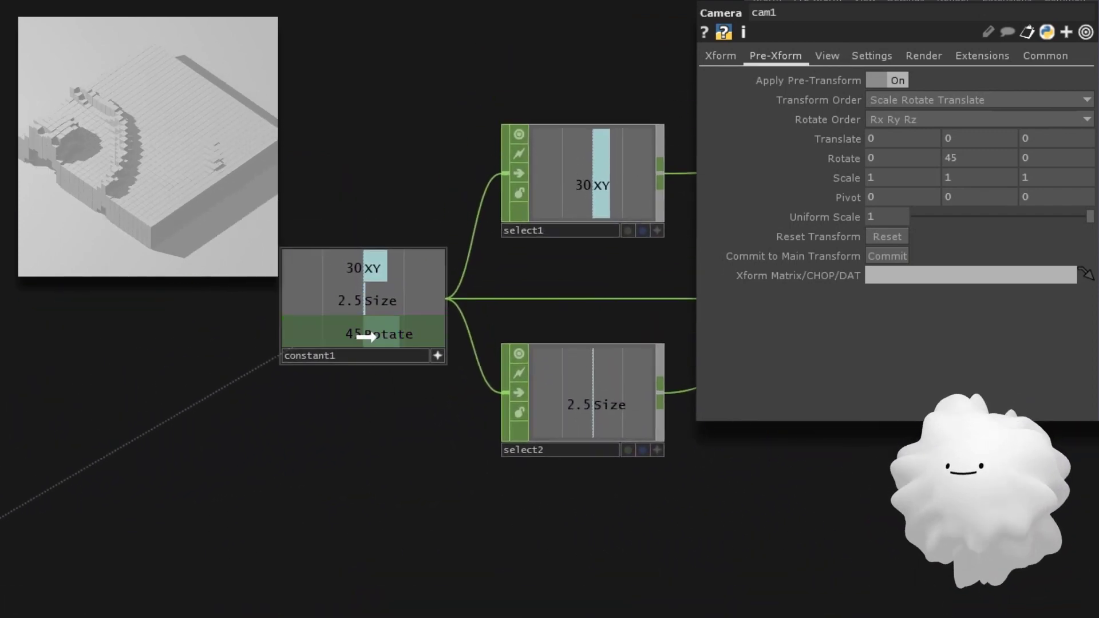
{"action": "left_click_drag", "start_coordinate": [373, 335], "coordinate": [954, 158]}
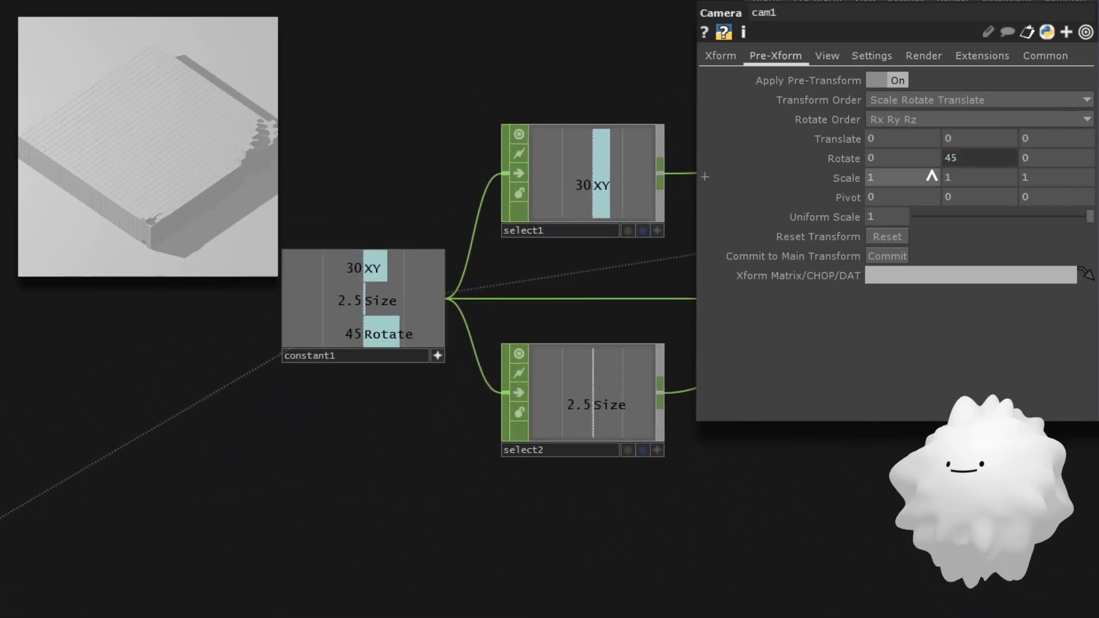
{"action": "left_click_drag", "start_coordinate": [412, 387], "coordinate": [628, 471]}
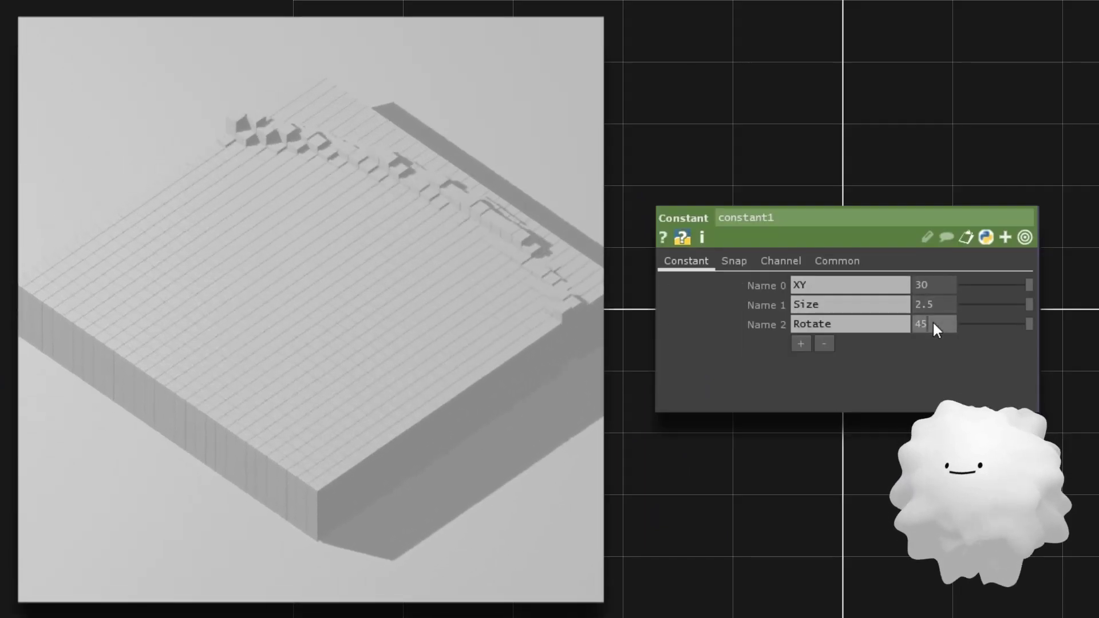